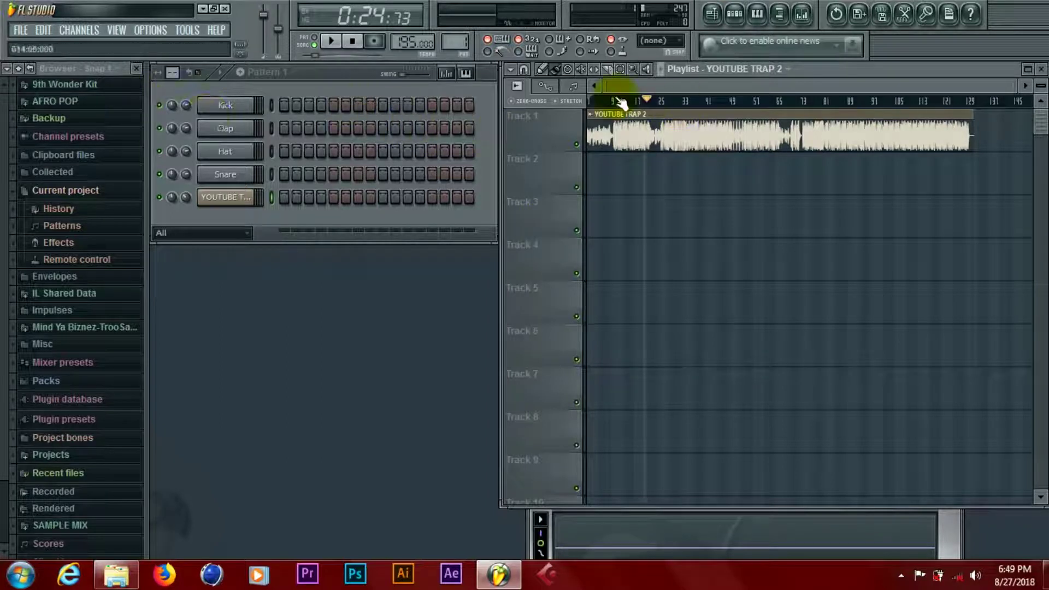
Browse the 9th Wonder Kit, previewing the Crk_Clp clap and the Cre_Crsh cymbal samples.
{"action": "left_click", "coordinate": [587, 102]}
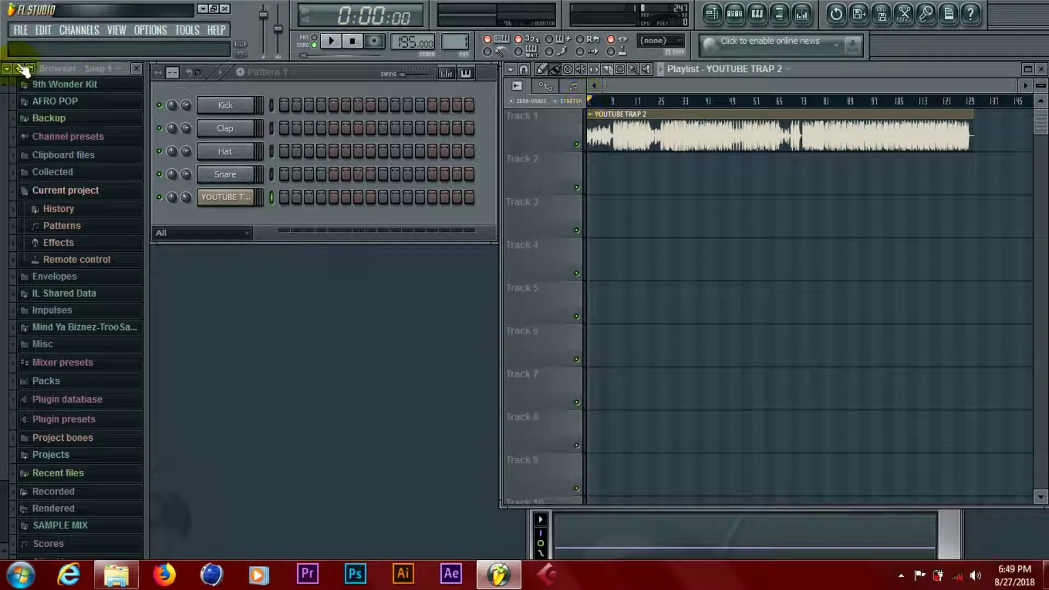
{"action": "left_click", "coordinate": [1, 119]}
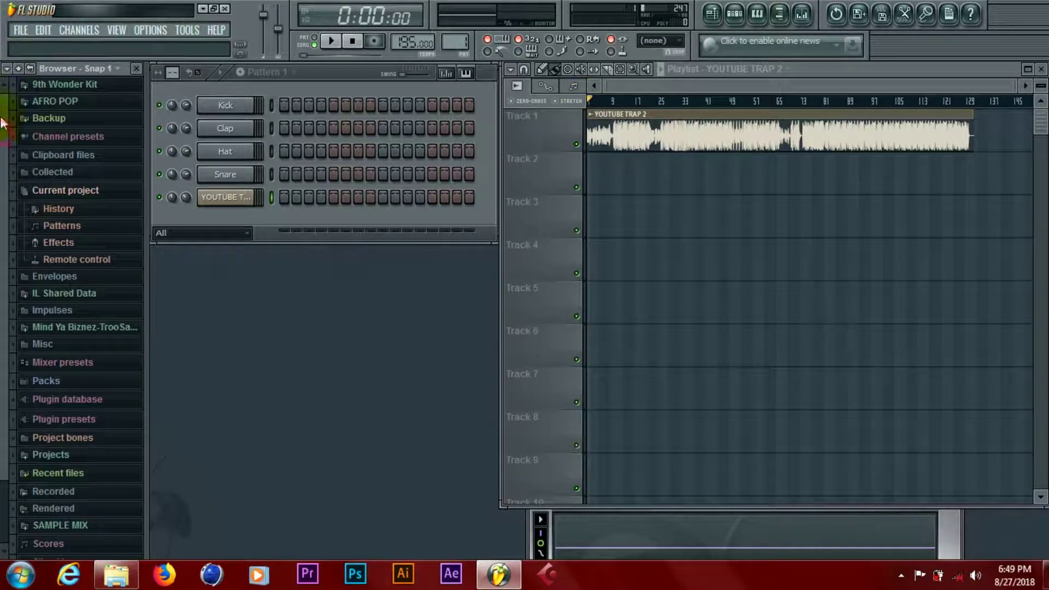
{"action": "left_click", "coordinate": [31, 88]}
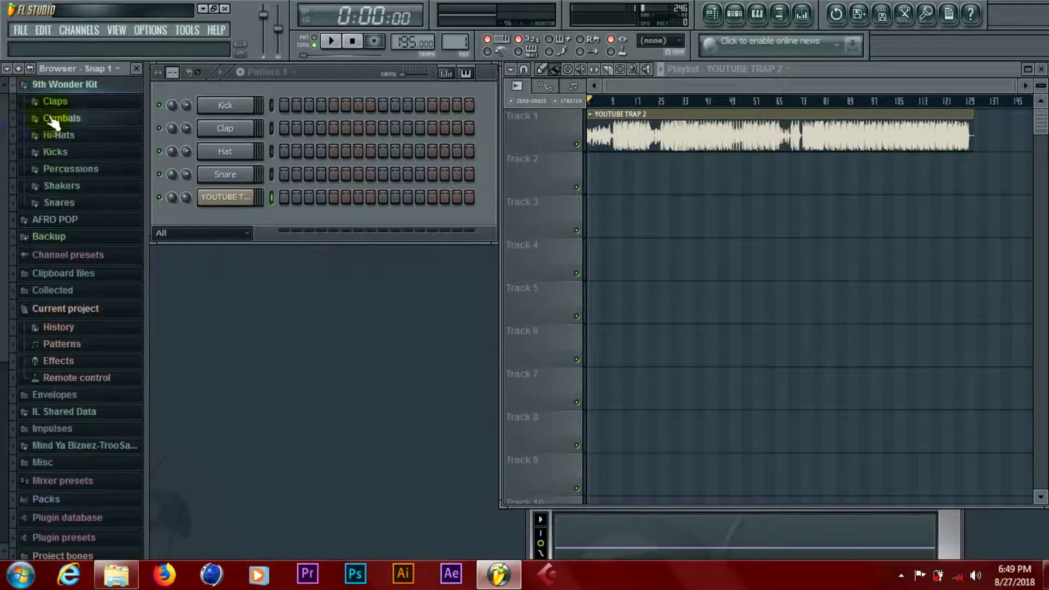
{"action": "left_click", "coordinate": [55, 103]}
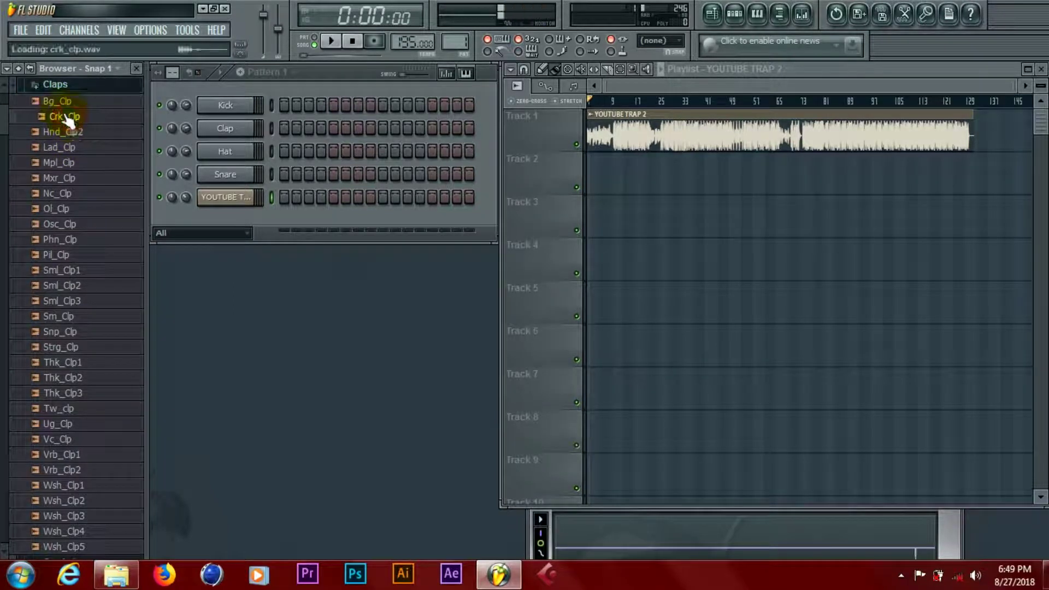
{"action": "left_click", "coordinate": [36, 86]}
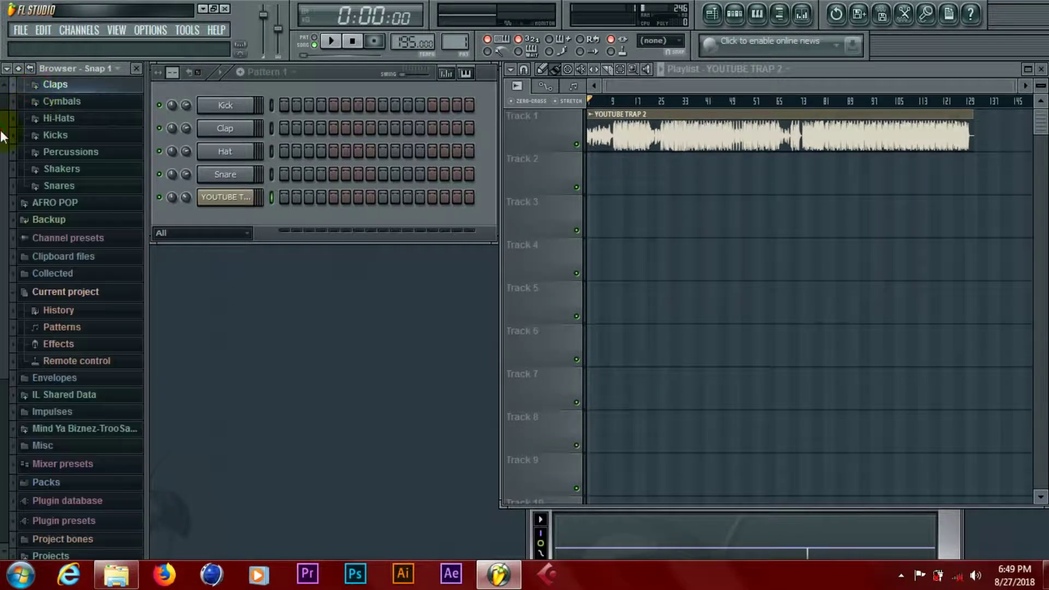
{"action": "left_click", "coordinate": [49, 106]}
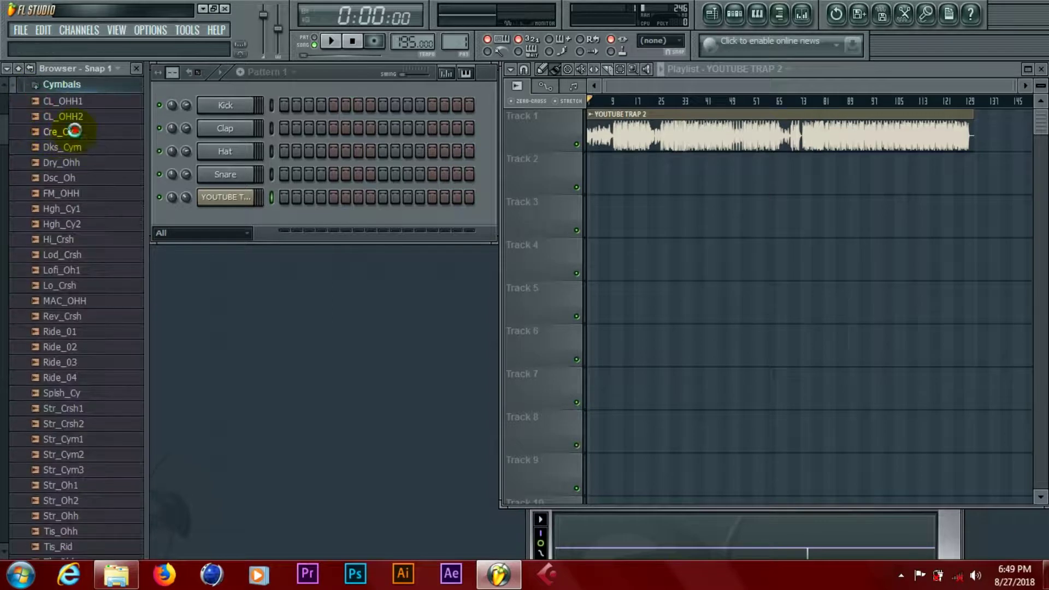
{"action": "left_click", "coordinate": [74, 131]}
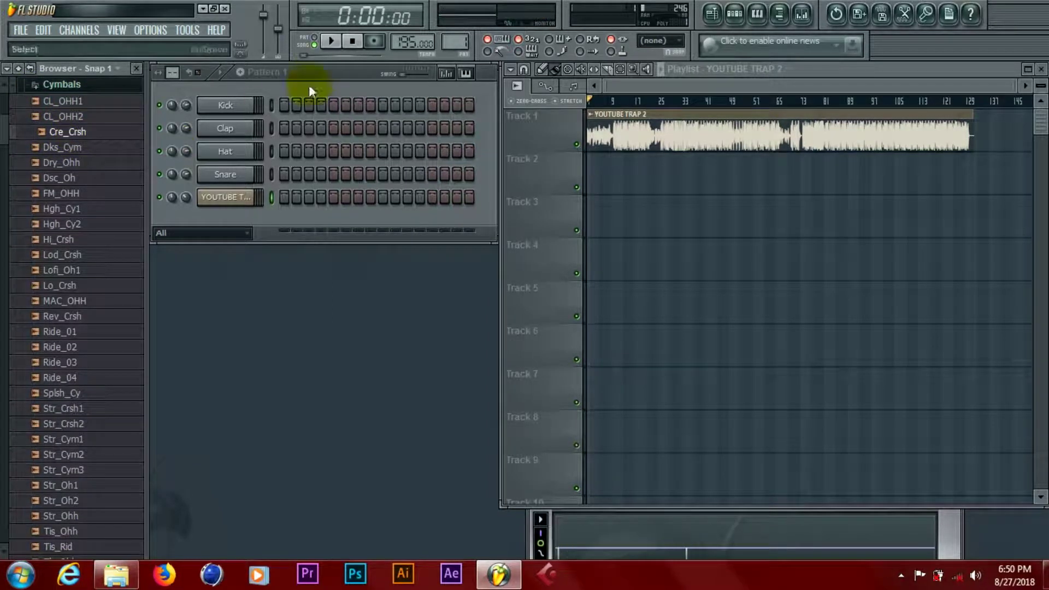
{"action": "scroll", "coordinate": [3, 120], "scroll_direction": "up", "scroll_amount": 1}
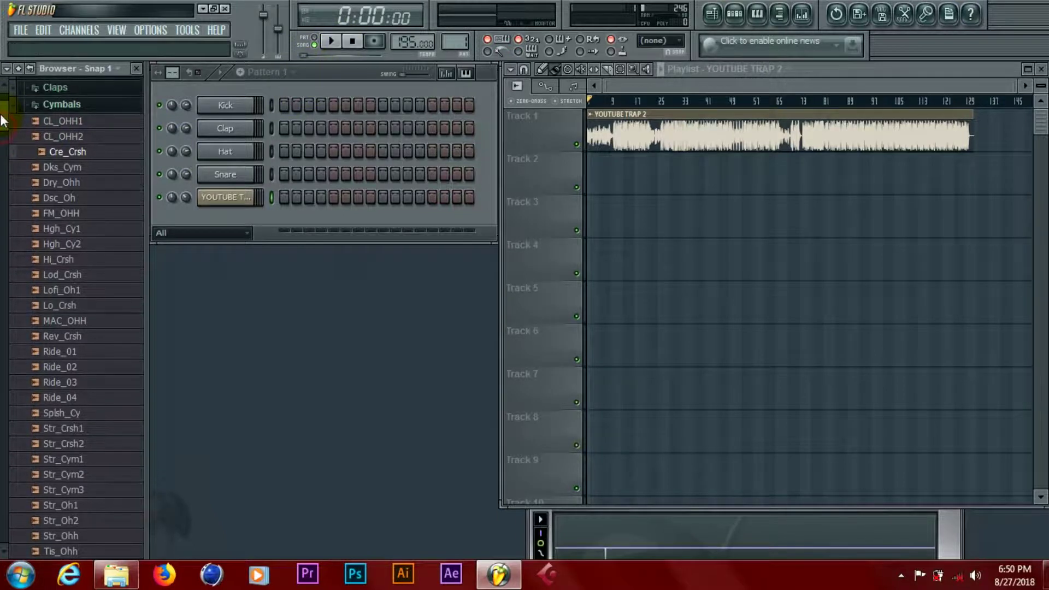
{"action": "left_click", "coordinate": [2, 120]}
{"action": "scroll", "coordinate": [3, 121], "scroll_direction": "up", "scroll_amount": 1}
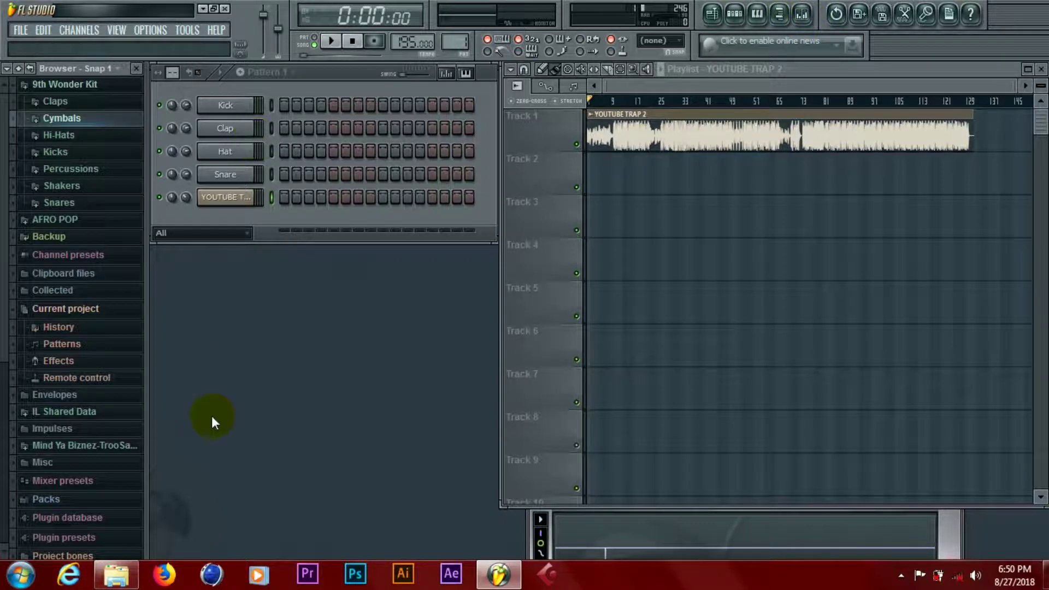
Add the WAV file "YOUTUBE TRAP 2 vocals for tuts" from the NIMERY YOUTUBE folder to Track 2 at bar 15 and briefly play it.
{"action": "left_click", "coordinate": [117, 578]}
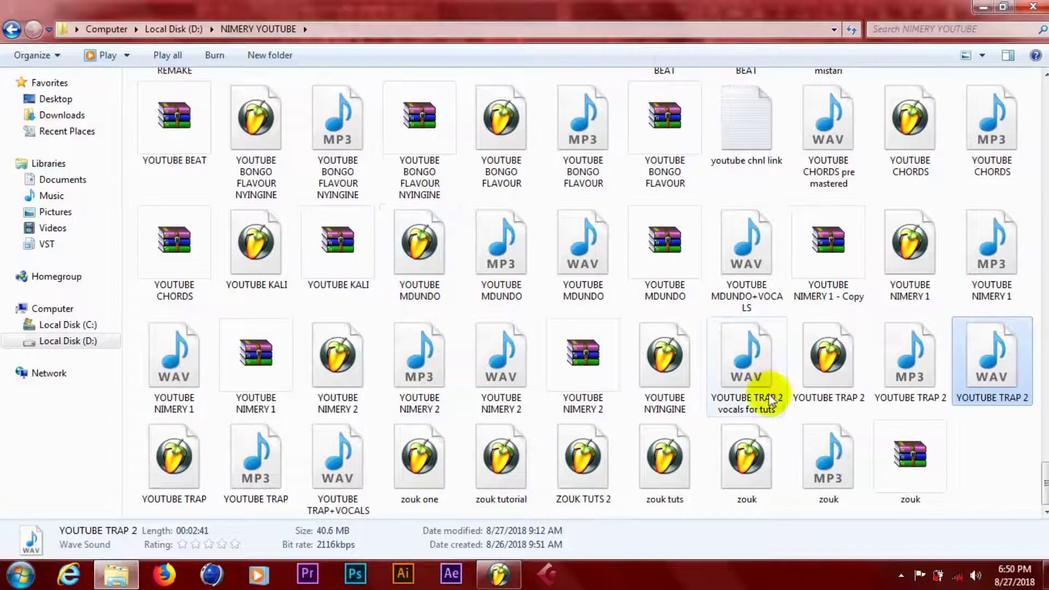
{"action": "left_click_drag", "start_coordinate": [749, 356], "coordinate": [636, 179]}
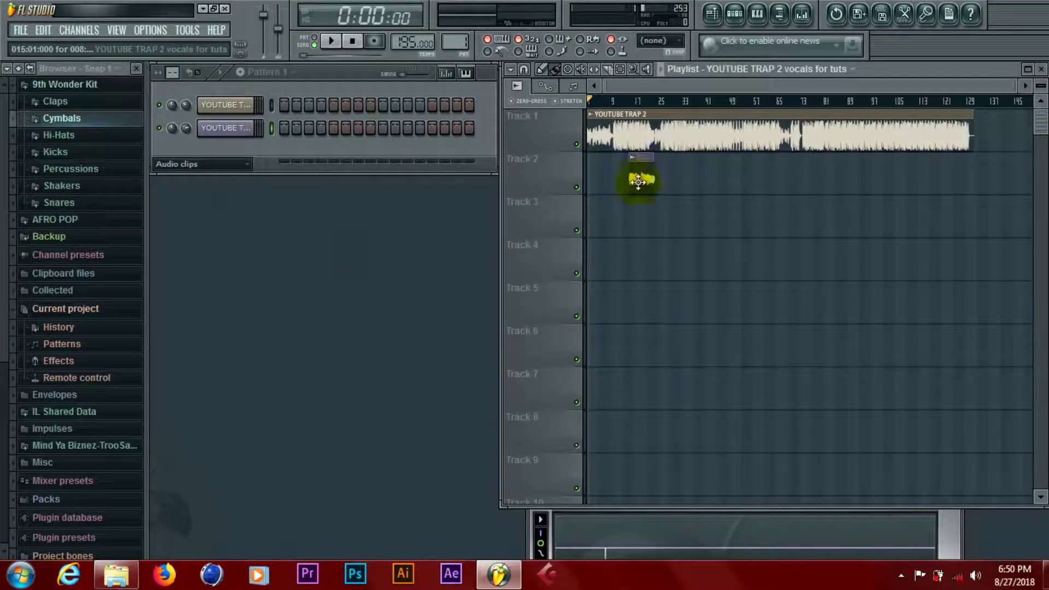
{"action": "left_click", "coordinate": [626, 100]}
{"action": "key", "text": "space"}
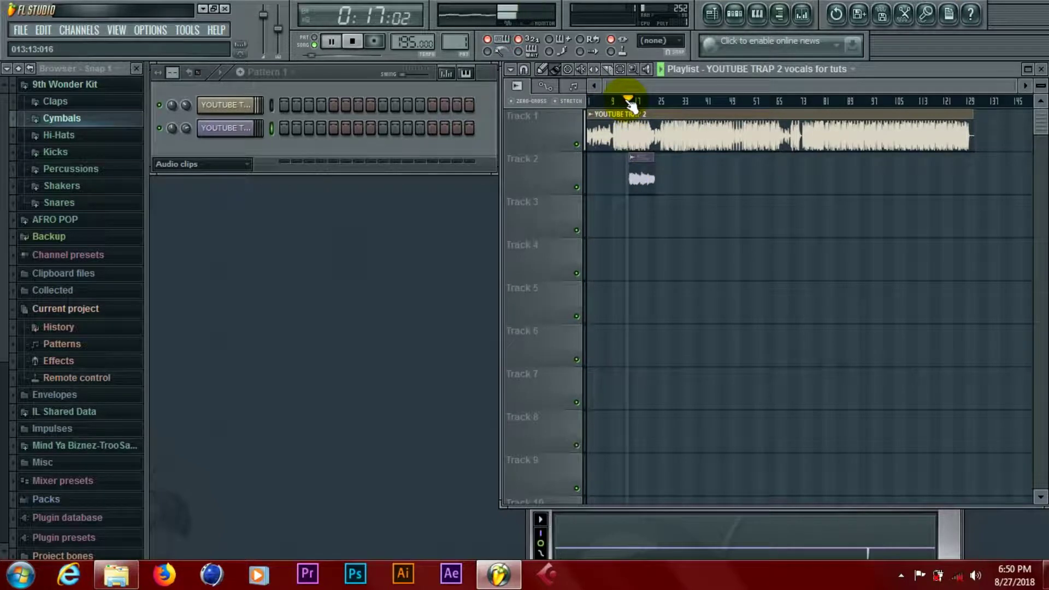
{"action": "key", "text": "space"}
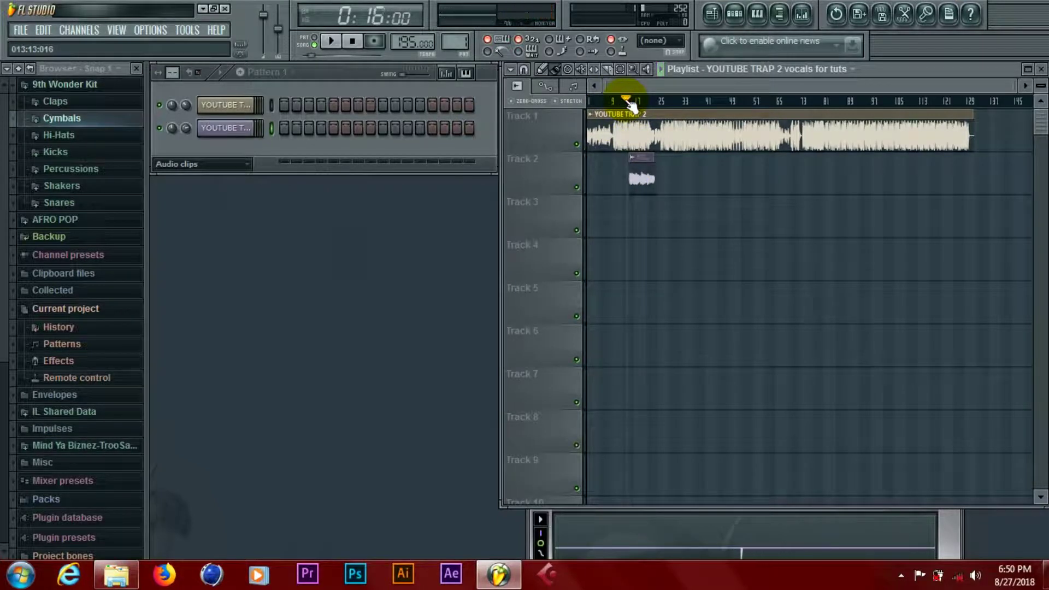
Fit the vocals clip on Track 2 to tempo, using the project tempo of 195 BPM.
{"action": "left_click", "coordinate": [639, 157]}
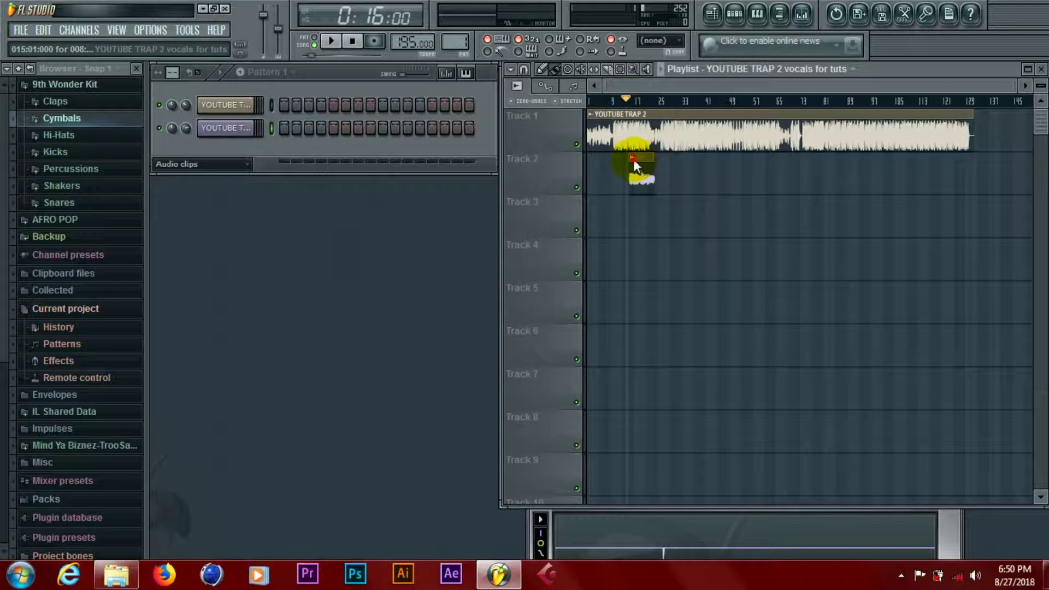
{"action": "left_click", "coordinate": [633, 160]}
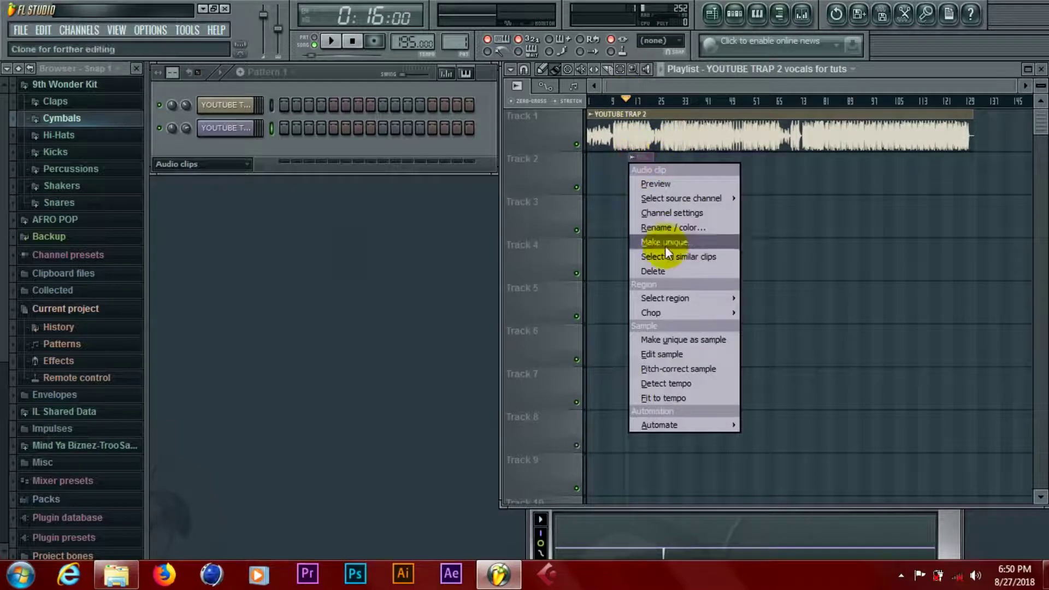
{"action": "left_click", "coordinate": [672, 398]}
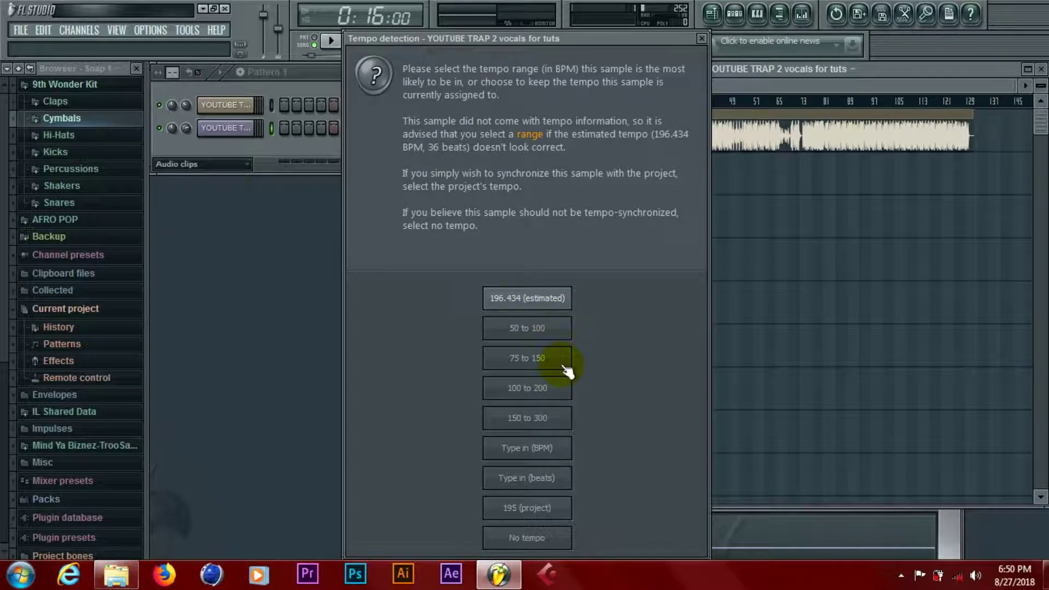
{"action": "left_click", "coordinate": [547, 509]}
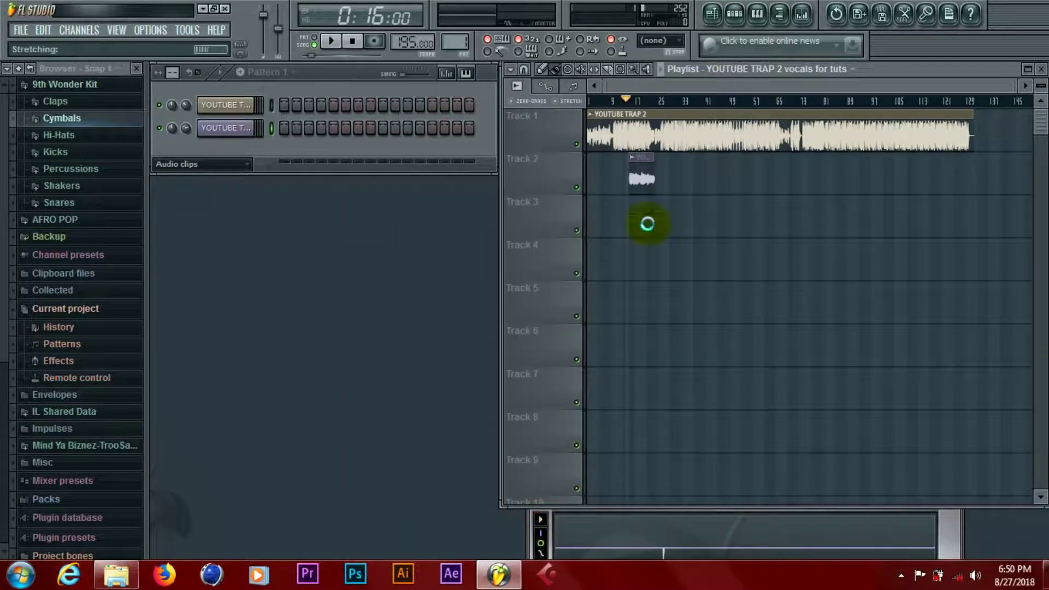
Play the vocals against the beat, pause, and mute Track 1.
{"action": "left_click", "coordinate": [332, 42]}
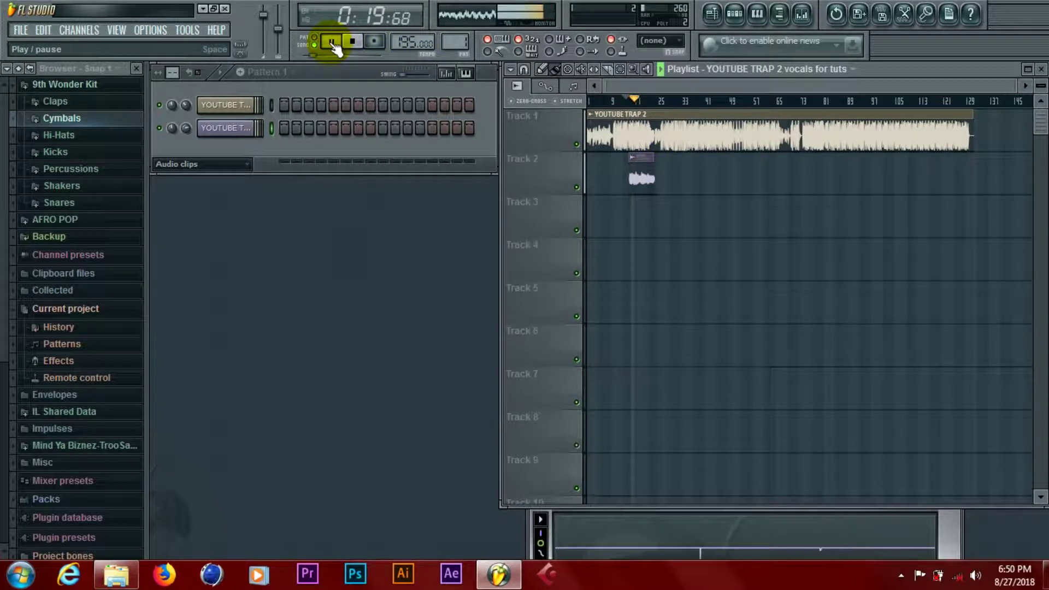
{"action": "left_click", "coordinate": [331, 42]}
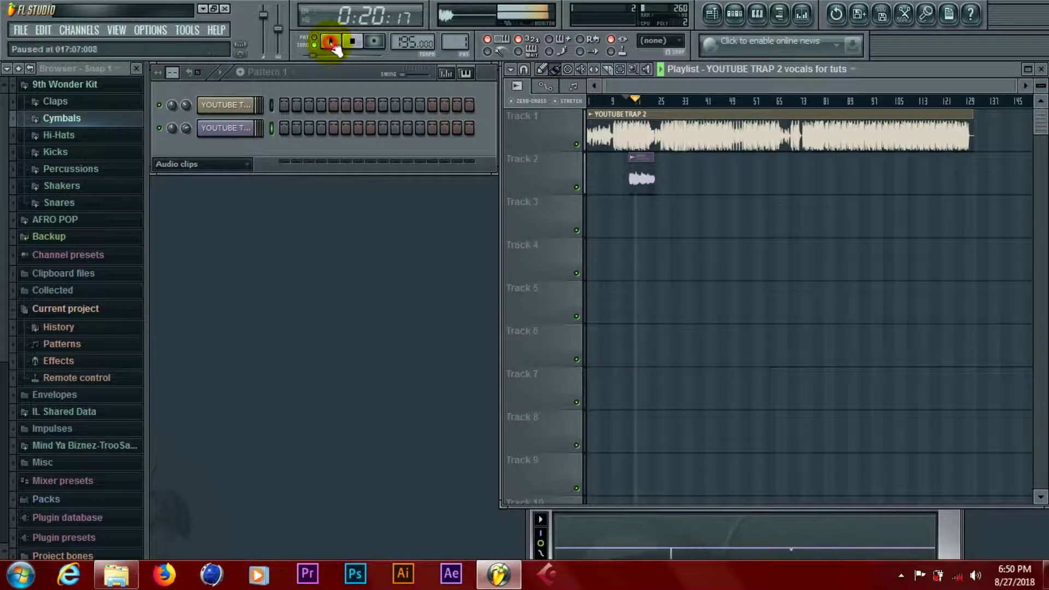
{"action": "left_click", "coordinate": [576, 145]}
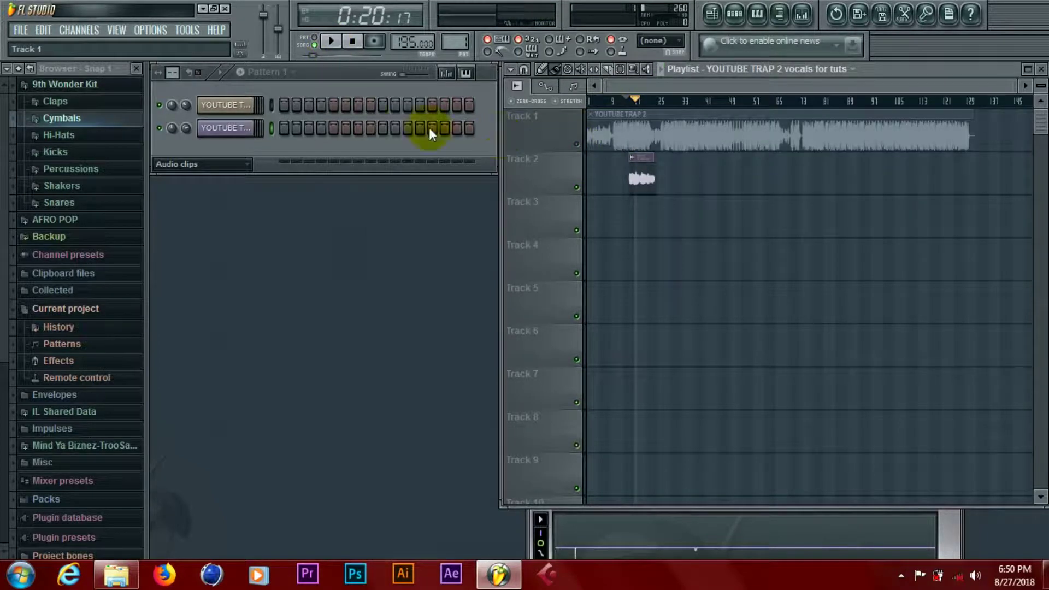
{"action": "left_click", "coordinate": [20, 30]}
{"action": "left_click", "coordinate": [31, 94]}
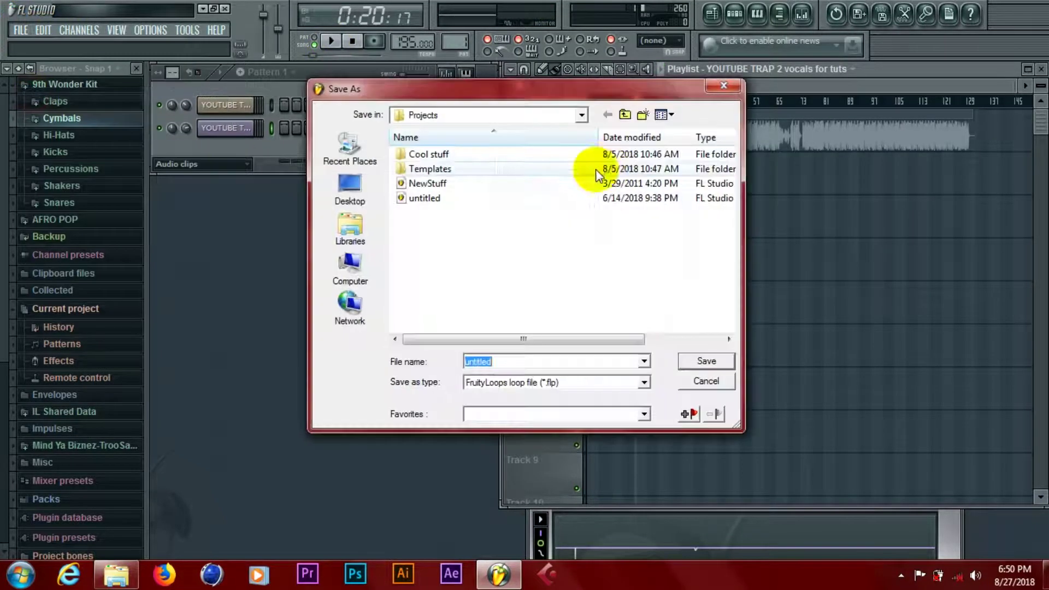
{"action": "left_click", "coordinate": [717, 381]}
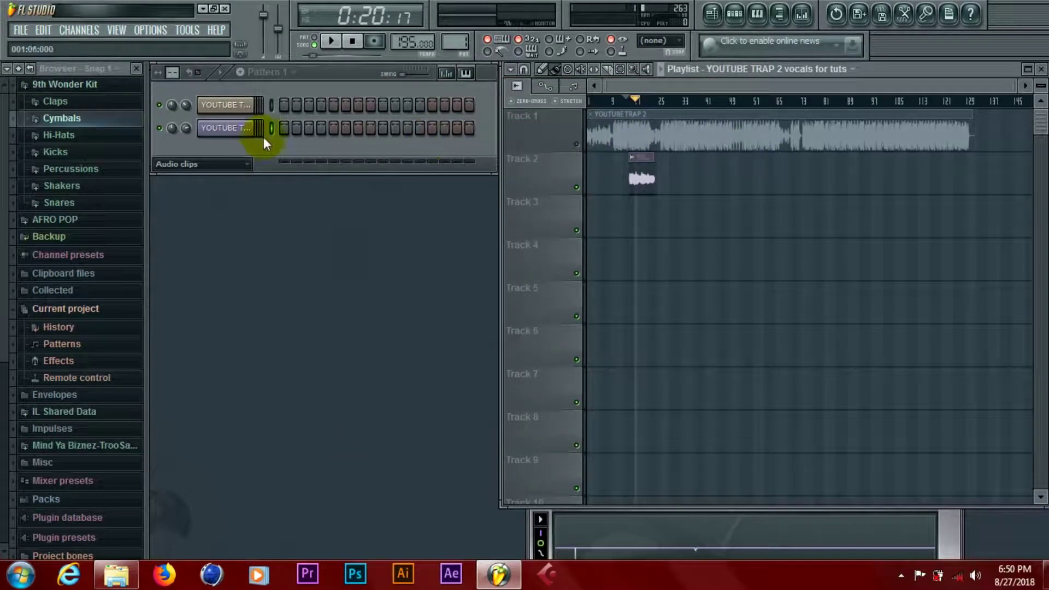
Display all channels in the channel rack and move the song position back to about 0:13.
{"action": "left_click", "coordinate": [253, 166]}
{"action": "left_click", "coordinate": [222, 183]}
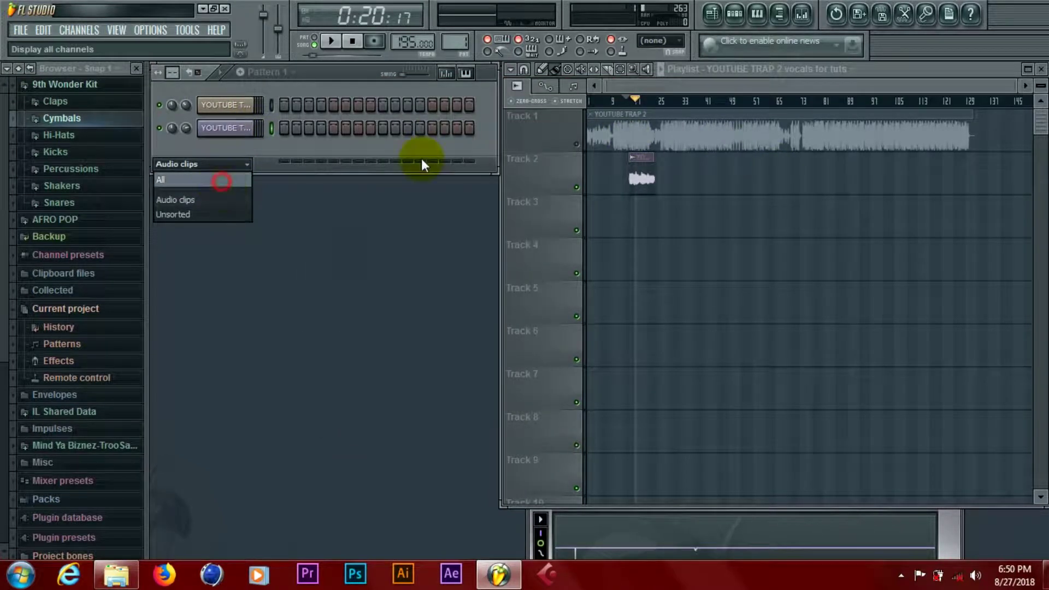
{"action": "left_click_drag", "start_coordinate": [629, 103], "coordinate": [620, 100]}
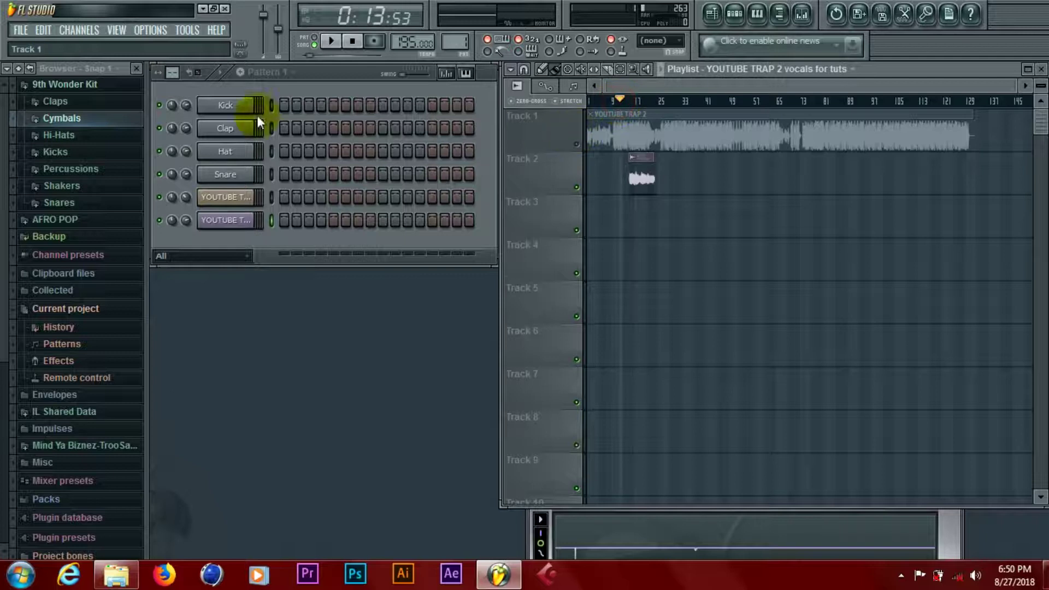
{"action": "left_click", "coordinate": [27, 32]}
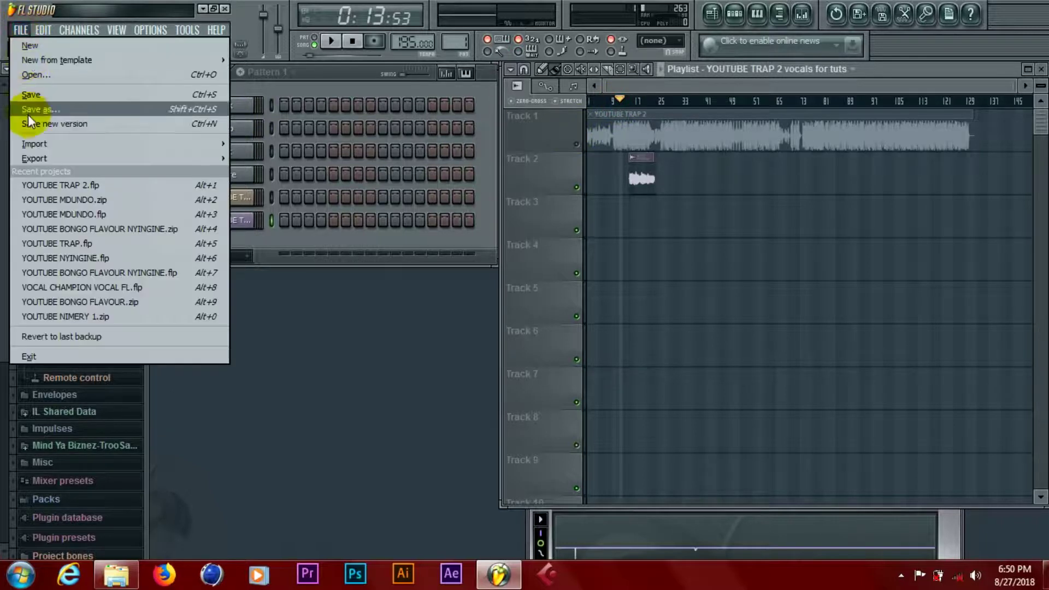
{"action": "left_click", "coordinate": [28, 96]}
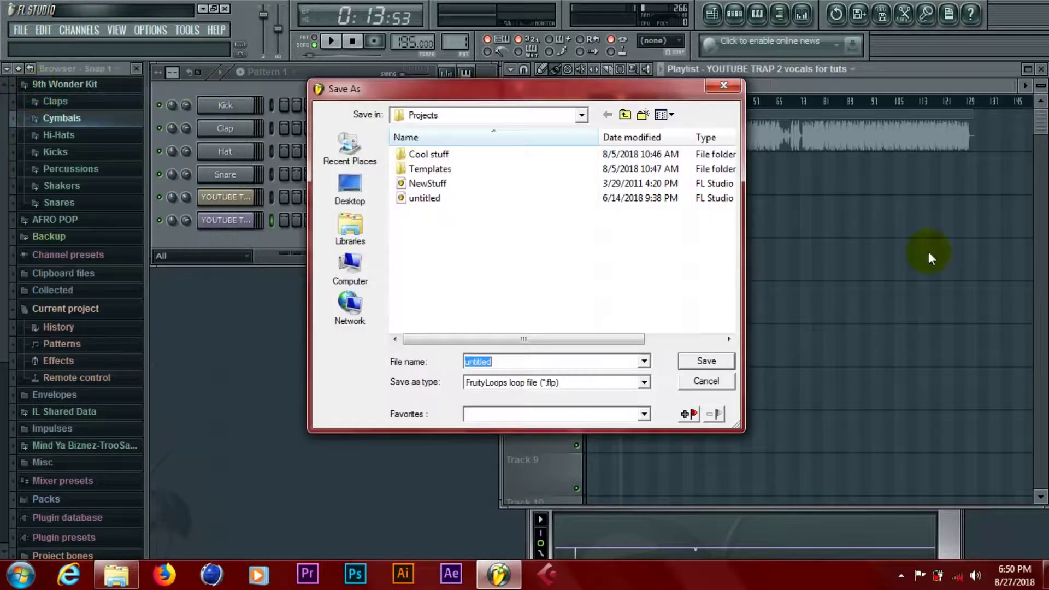
{"action": "left_click", "coordinate": [694, 377]}
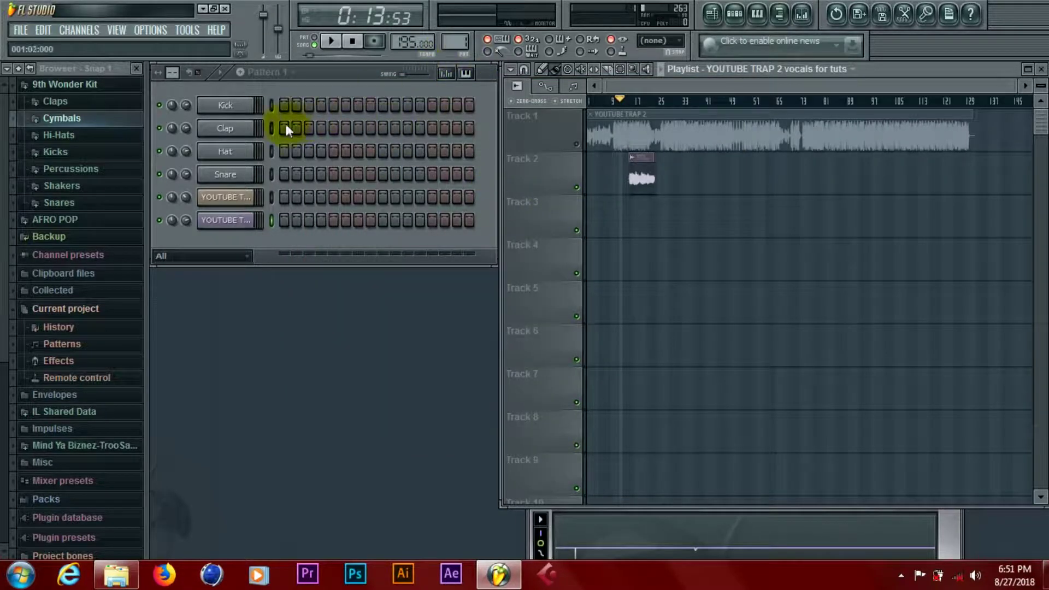
Preview the vocals sample in its channel settings, stop playback and close the settings.
{"action": "left_click", "coordinate": [241, 221]}
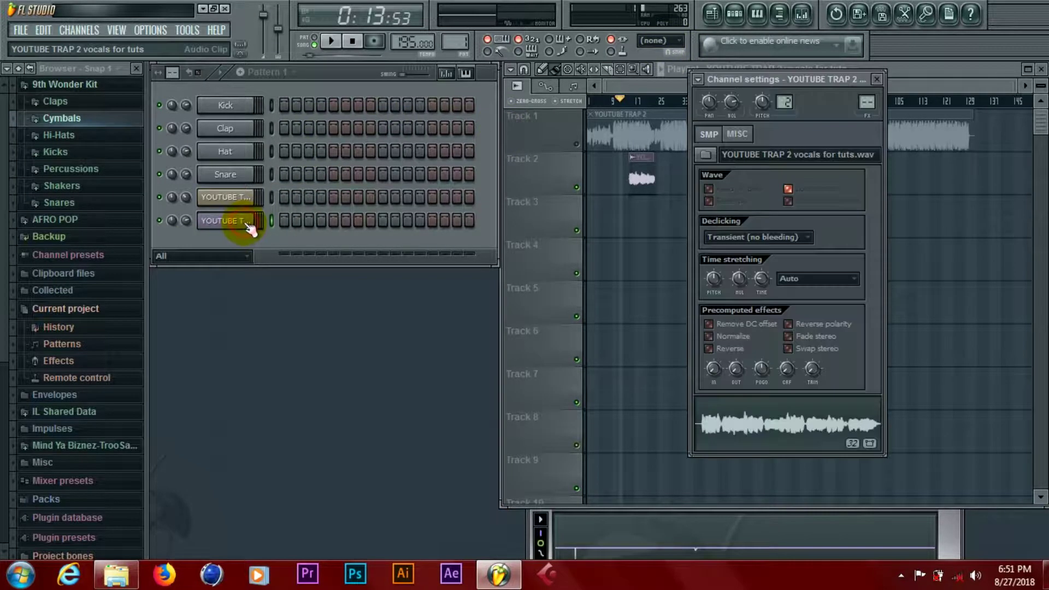
{"action": "left_click", "coordinate": [767, 429]}
{"action": "left_click", "coordinate": [352, 41]}
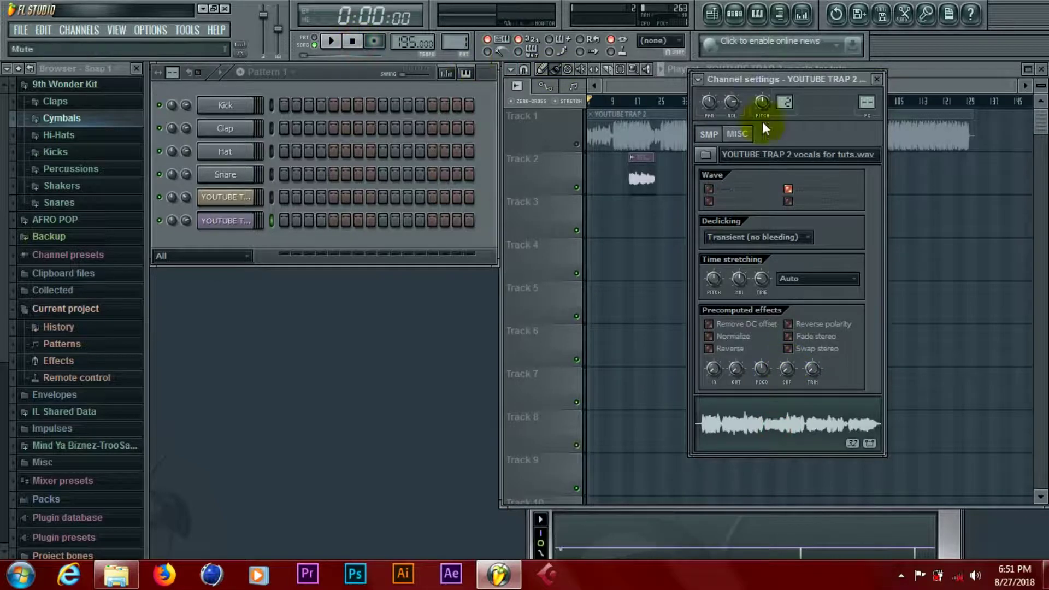
{"action": "left_click", "coordinate": [876, 79]}
Link the selected vocals channel to mixer track Insert 1.
{"action": "left_click", "coordinate": [802, 14]}
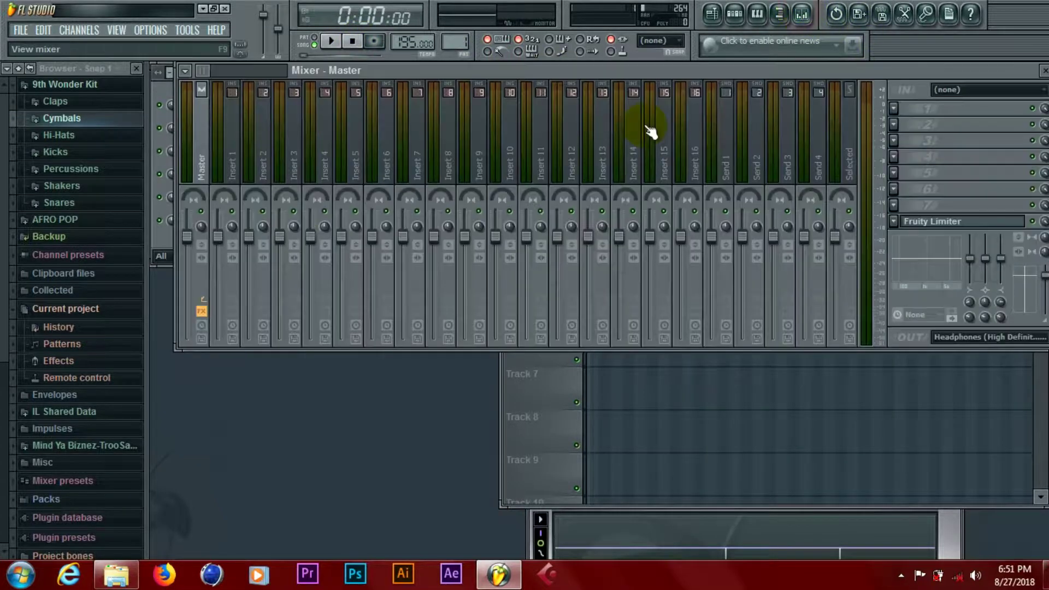
{"action": "left_click", "coordinate": [235, 156]}
{"action": "right_click", "coordinate": [236, 152]}
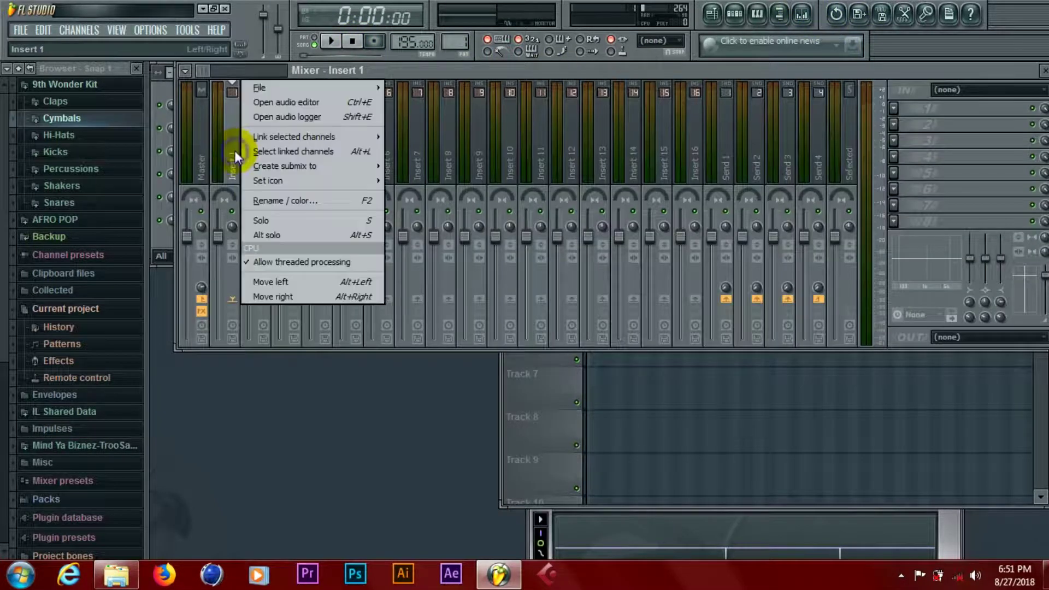
{"action": "mouse_move", "coordinate": [339, 139]}
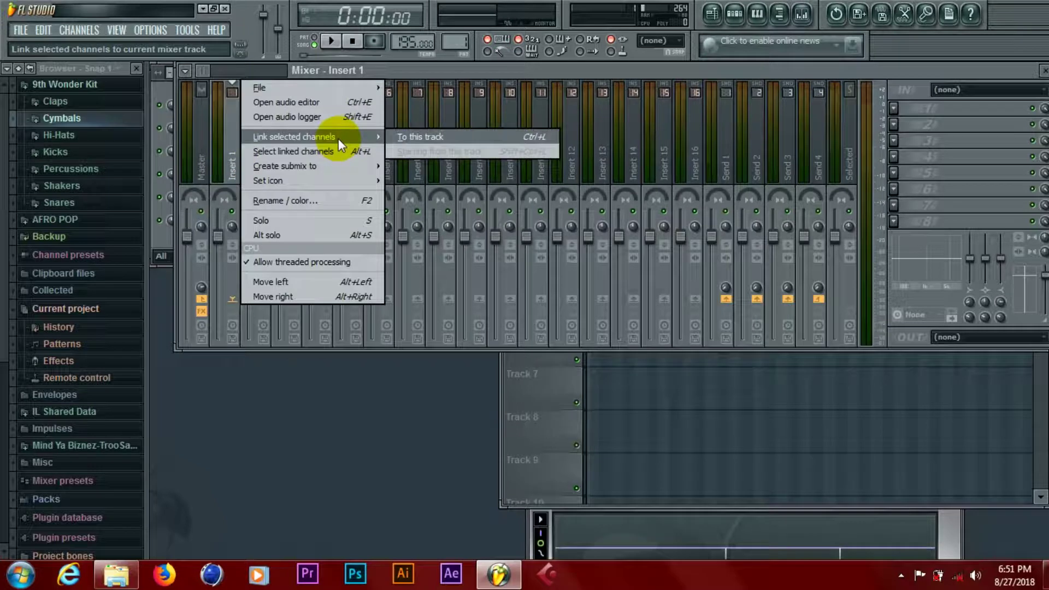
{"action": "left_click", "coordinate": [398, 137]}
{"action": "left_click_drag", "start_coordinate": [379, 71], "coordinate": [364, 77]}
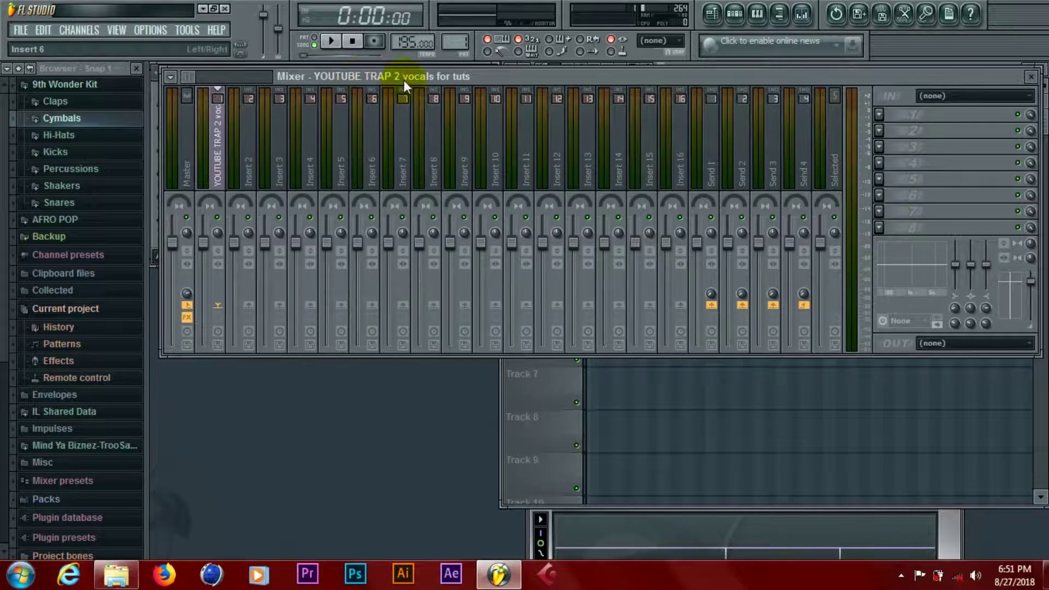
Move the vocals clip on Track 2 of the playlist so it starts at bar 9.
{"action": "left_click", "coordinate": [856, 70]}
{"action": "left_click", "coordinate": [890, 72]}
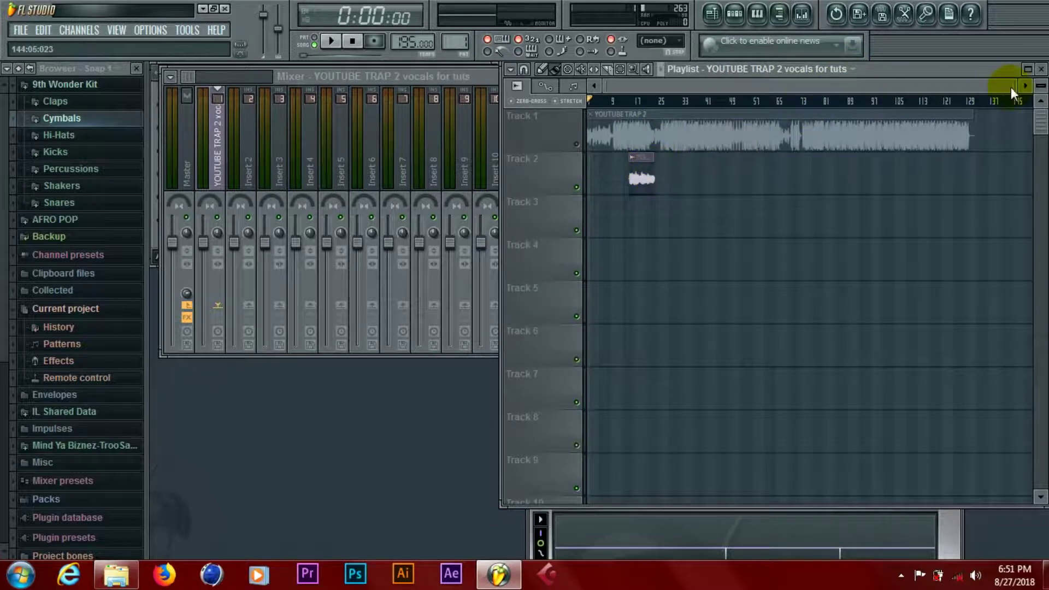
{"action": "left_click_drag", "start_coordinate": [1010, 89], "coordinate": [699, 93]}
{"action": "left_click_drag", "start_coordinate": [826, 162], "coordinate": [753, 166]}
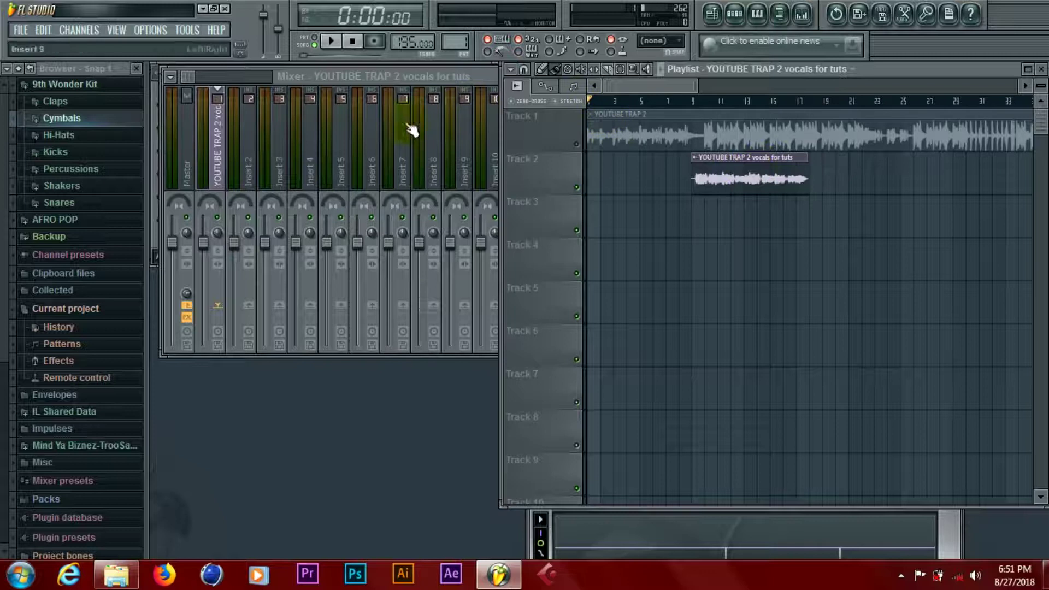
Load Fruity Reeverb 2 into the first effect slot of the vocals mixer track.
{"action": "left_click", "coordinate": [320, 77]}
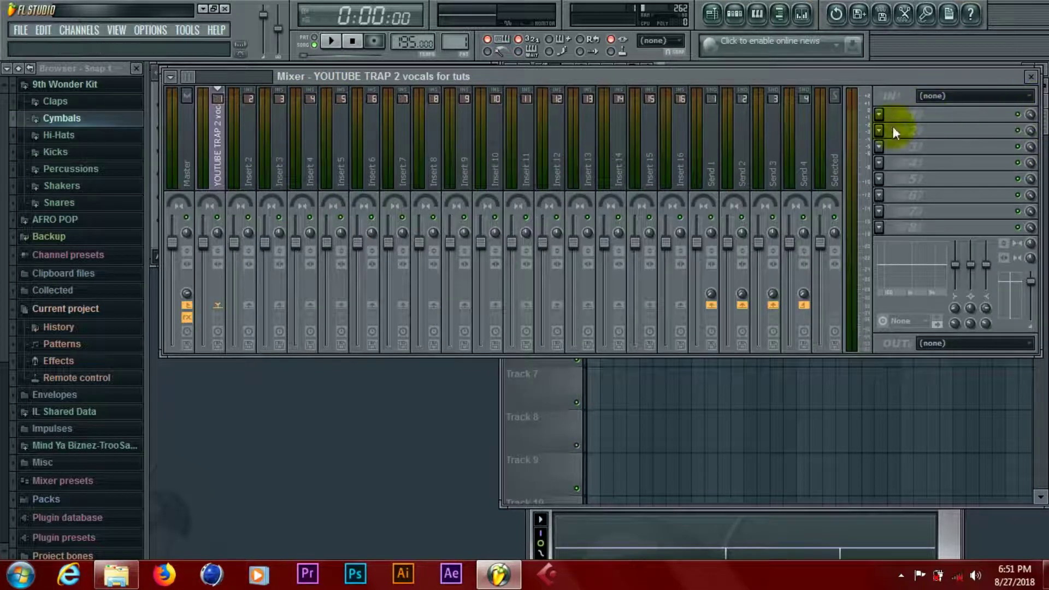
{"action": "left_click", "coordinate": [879, 115]}
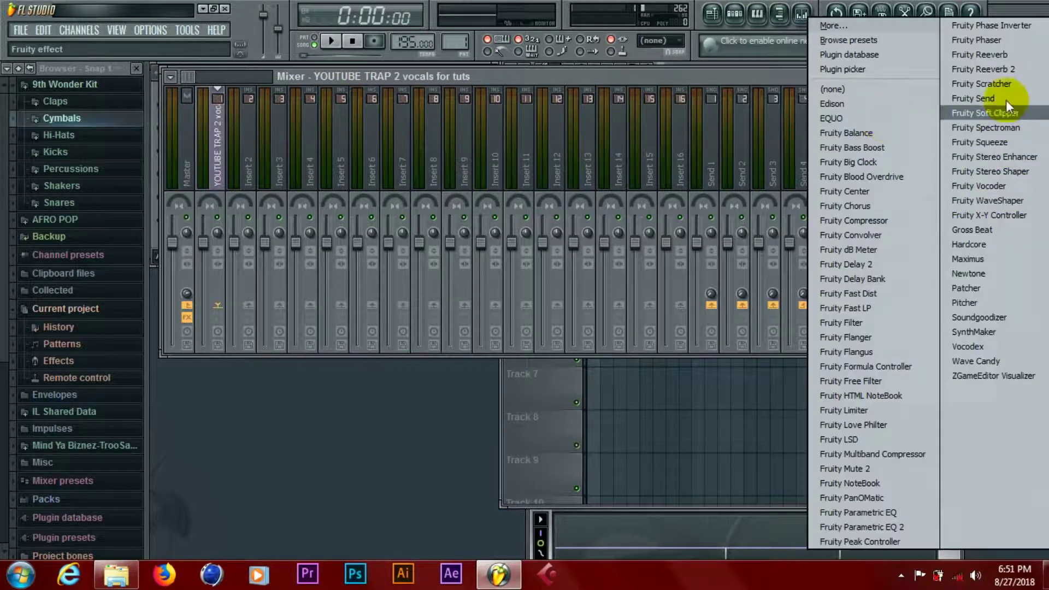
{"action": "left_click", "coordinate": [1009, 71]}
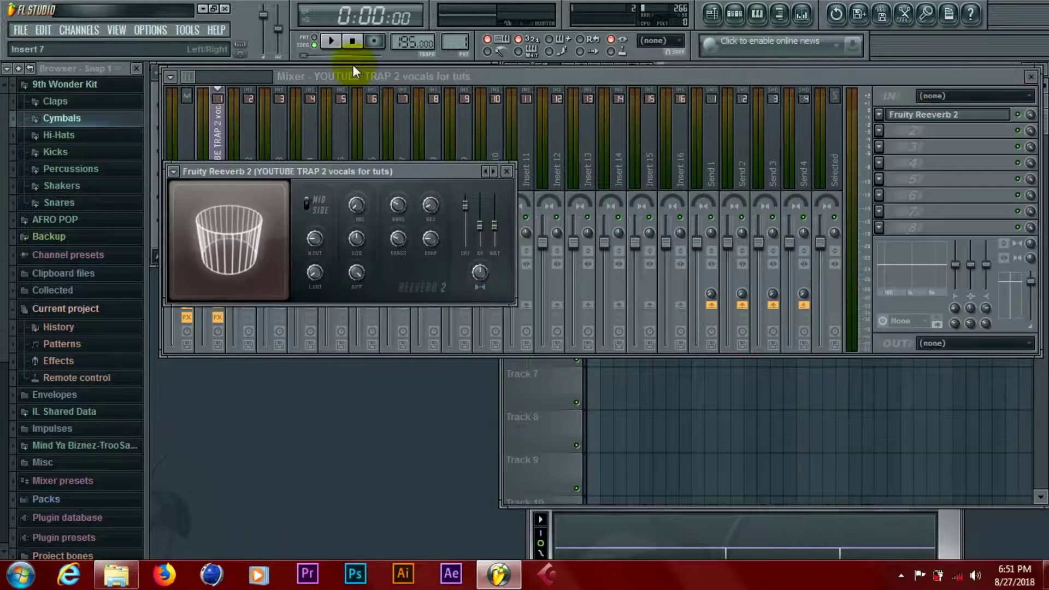
Play the song and loop the playlist over the length of the vocals clip, starting at bar 9.
{"action": "left_click", "coordinate": [332, 42]}
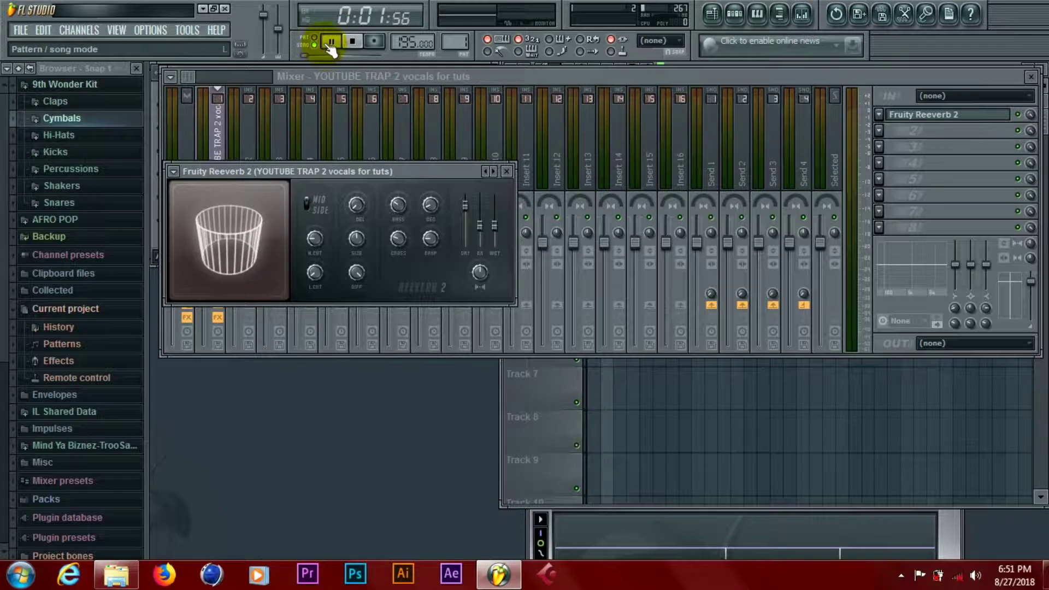
{"action": "left_click", "coordinate": [531, 394]}
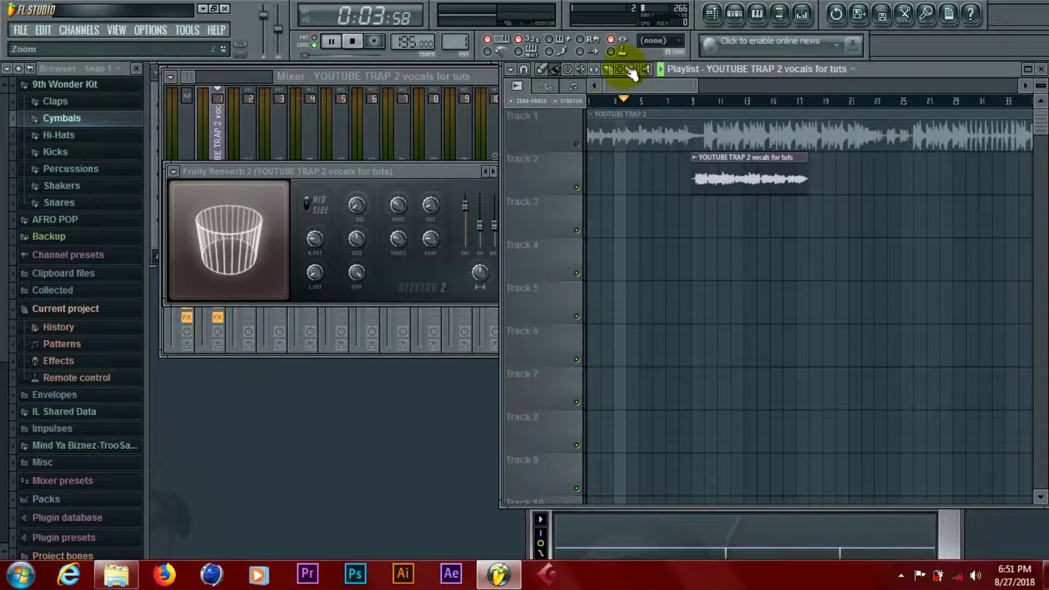
{"action": "left_click_drag", "start_coordinate": [691, 102], "coordinate": [807, 101]}
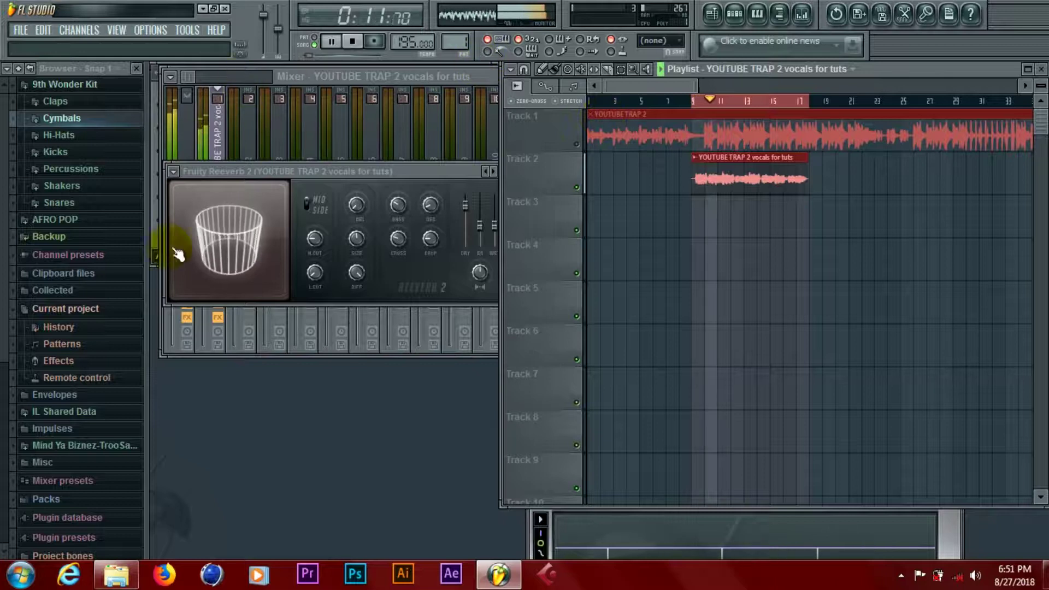
Turn down the vocals channel's volume in the channel rack during playback, return to the mixer and stop the song.
{"action": "left_click", "coordinate": [158, 241]}
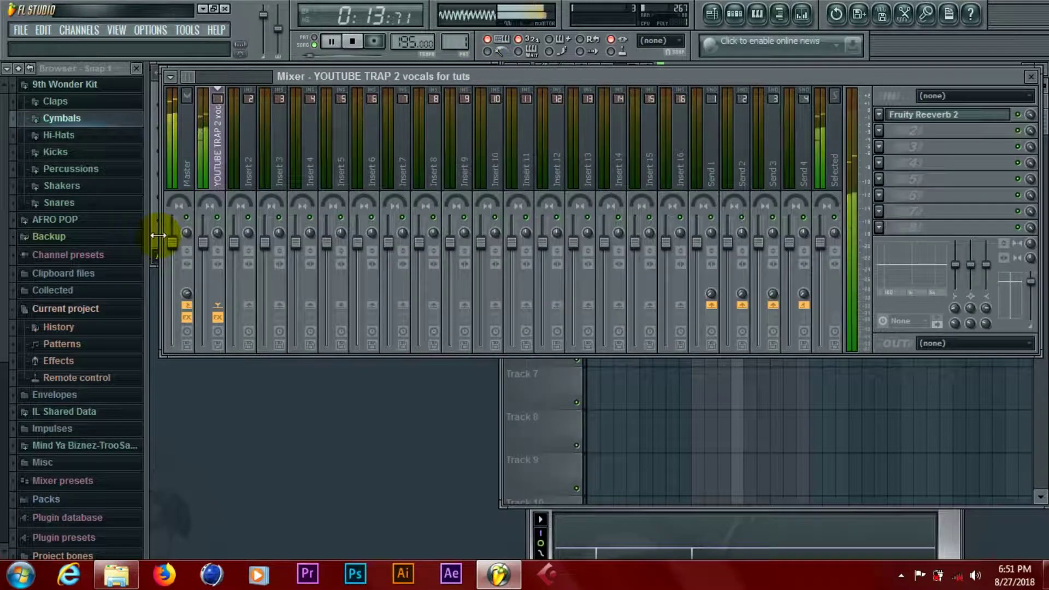
{"action": "left_click", "coordinate": [156, 235]}
{"action": "left_click_drag", "start_coordinate": [182, 219], "coordinate": [183, 234]}
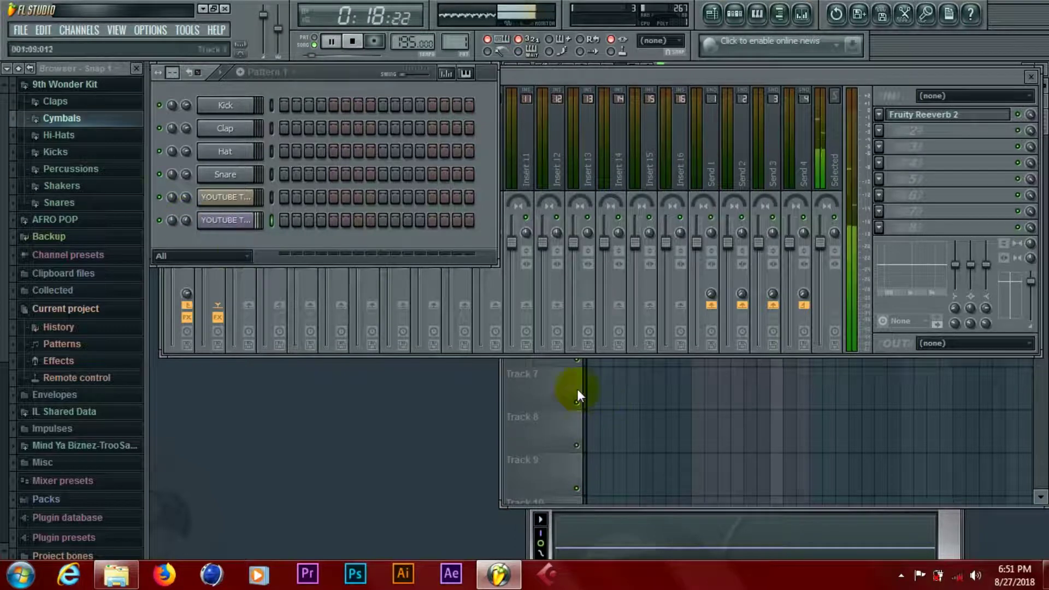
{"action": "left_click", "coordinate": [599, 76]}
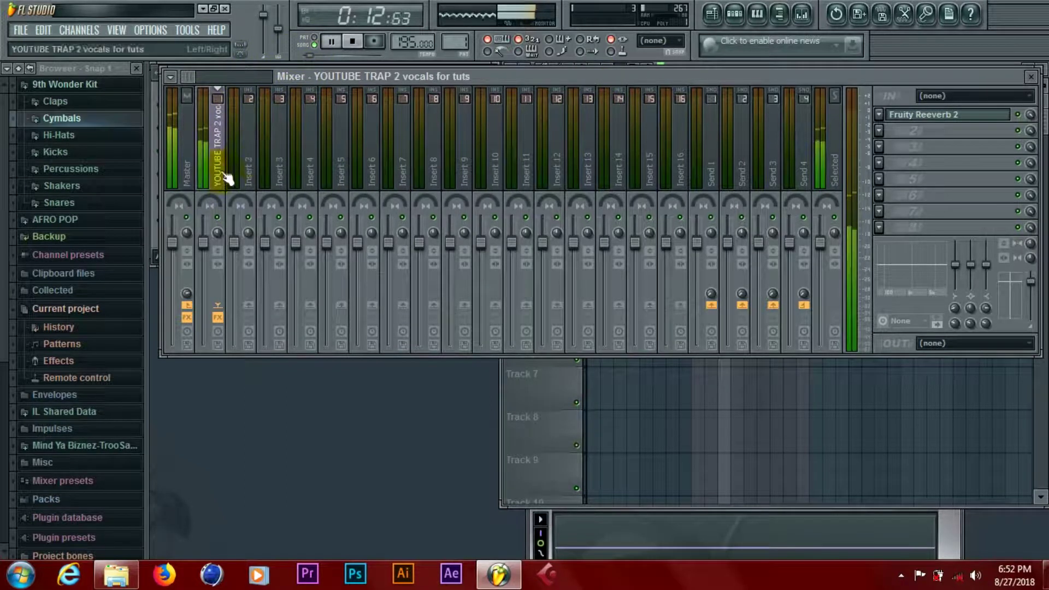
{"action": "left_click", "coordinate": [352, 41]}
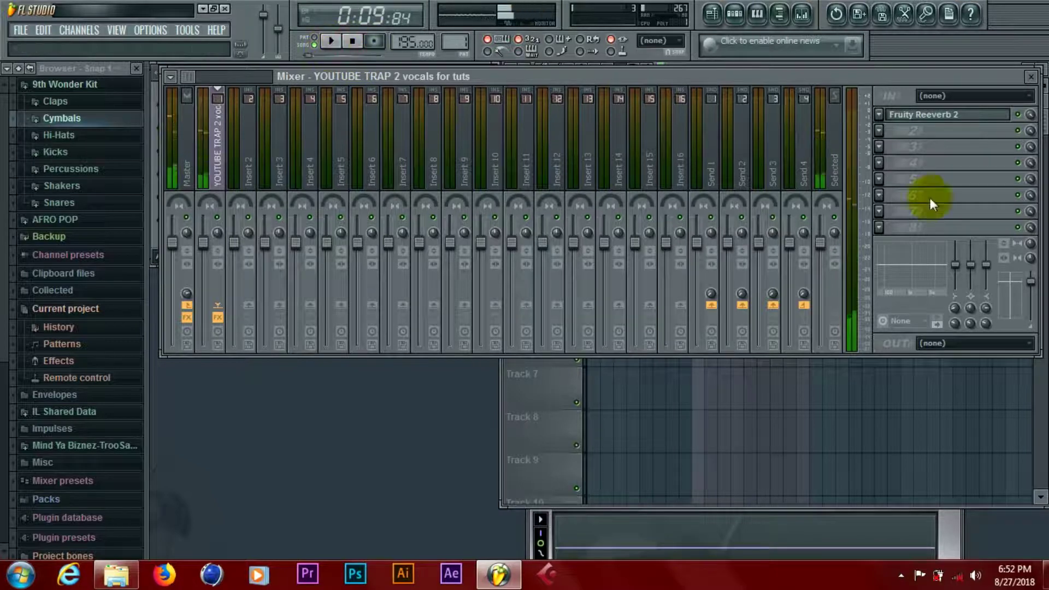
Lower the wet level of the vocals track's Fruity Reeverb 2, audition the looped section and pause playback.
{"action": "left_click", "coordinate": [966, 124]}
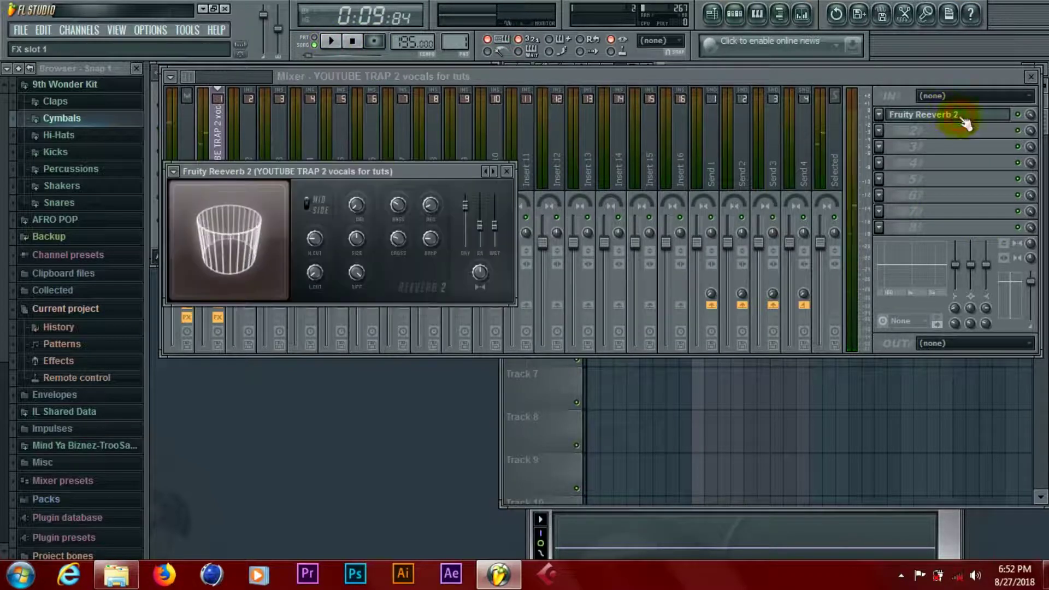
{"action": "left_click", "coordinate": [494, 225]}
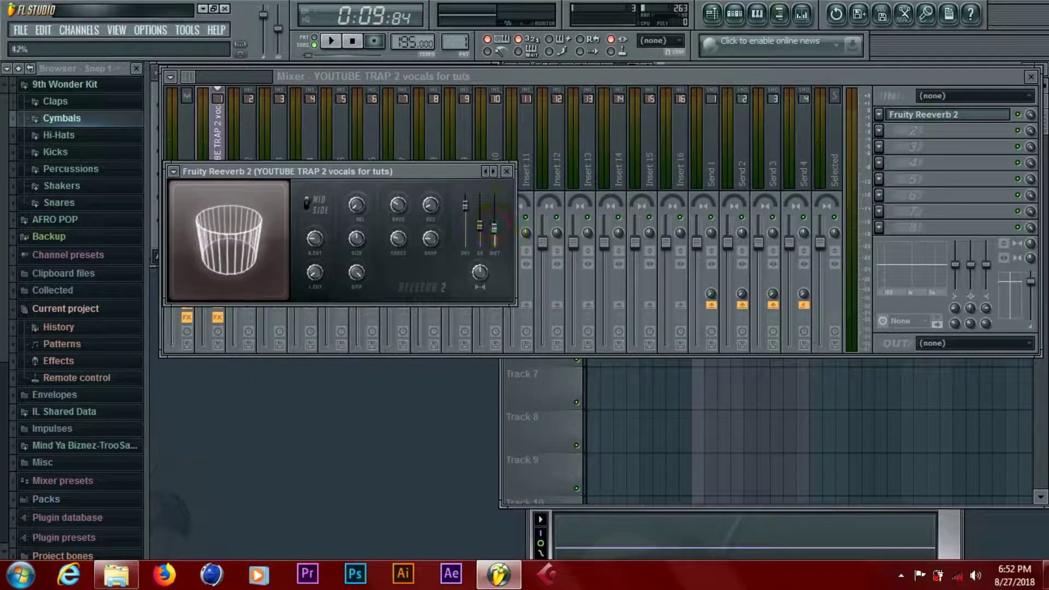
{"action": "left_click", "coordinate": [331, 42]}
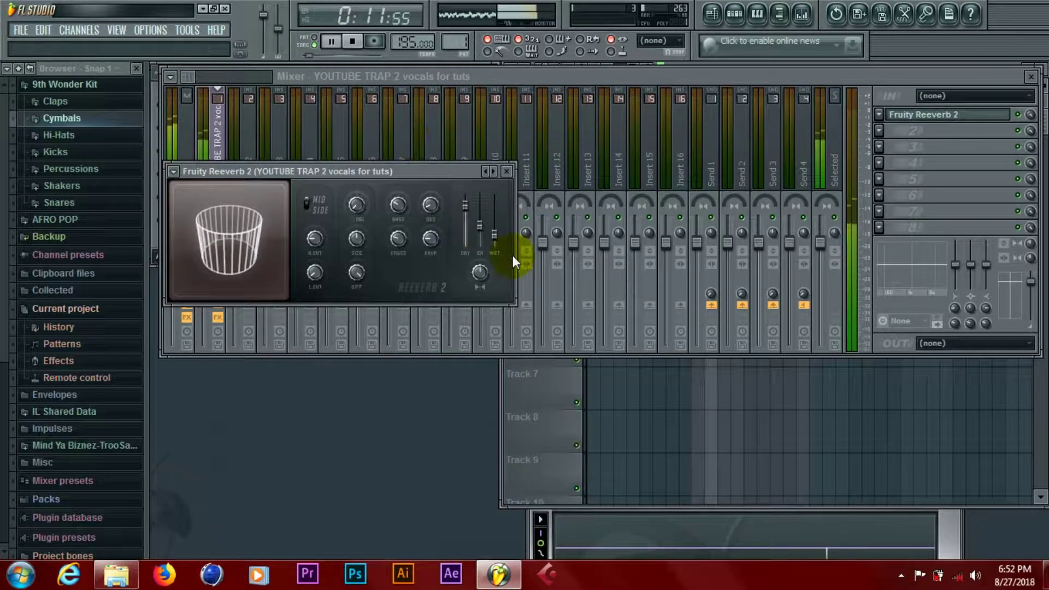
{"action": "left_click", "coordinate": [334, 41]}
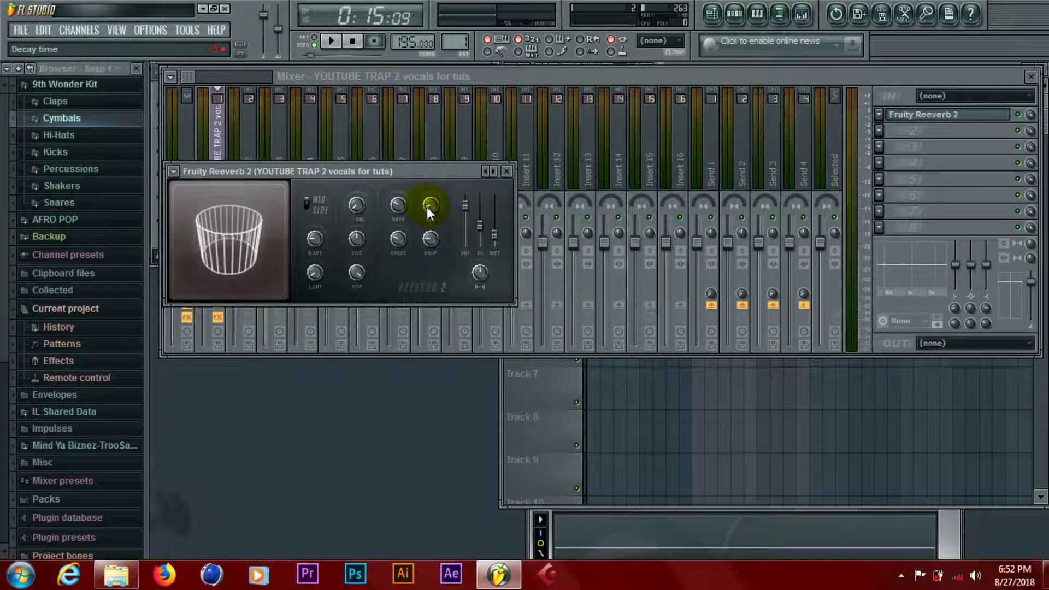
Raise the reverb's decay time to about 7.2 sec and resume playback to increase it further while listening.
{"action": "left_click_drag", "start_coordinate": [427, 207], "coordinate": [427, 201]}
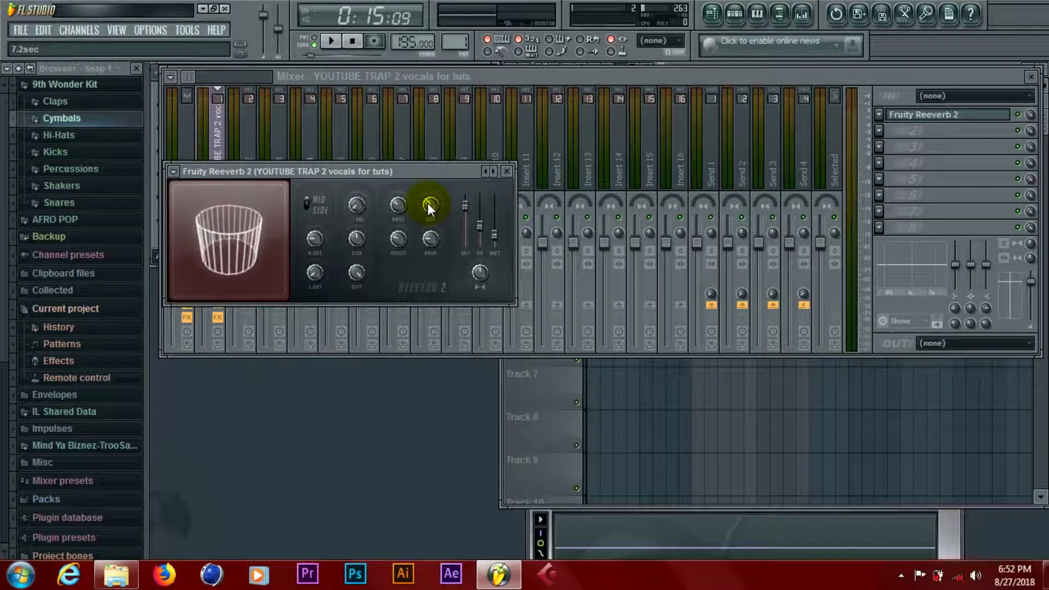
{"action": "left_click", "coordinate": [331, 42]}
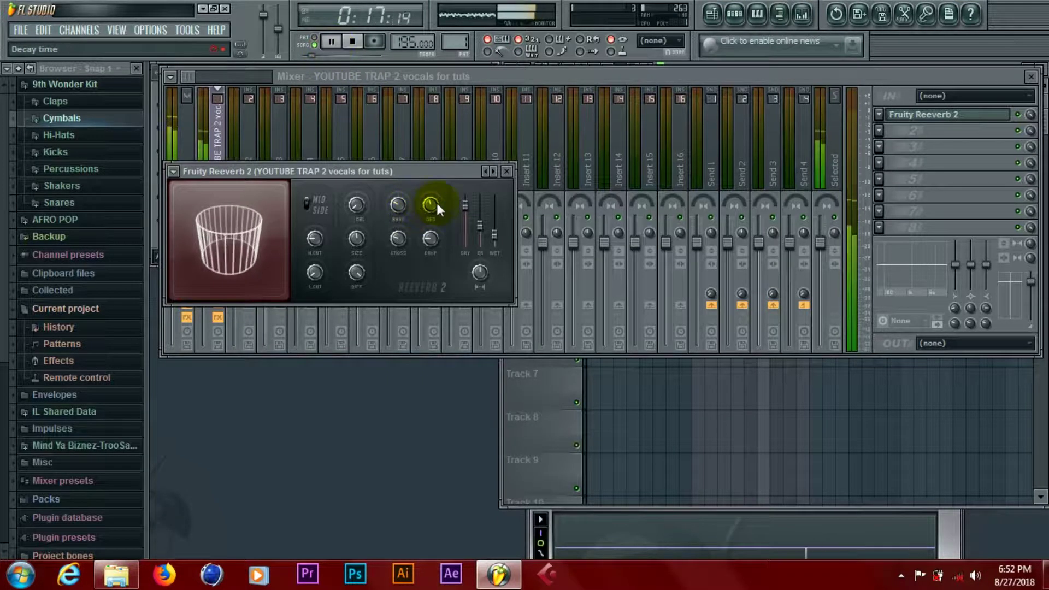
{"action": "left_click_drag", "start_coordinate": [427, 206], "coordinate": [428, 175]}
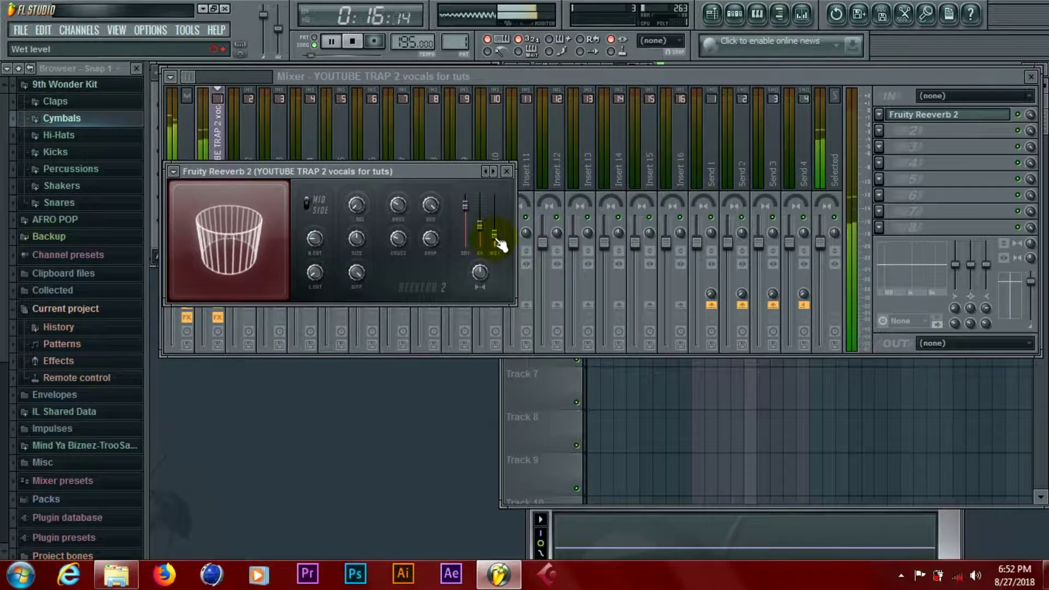
Fine-tune the reverb's wet level during playback, trying 44% and 38% before raising it again, and pause.
{"action": "left_click_drag", "start_coordinate": [496, 241], "coordinate": [495, 228]}
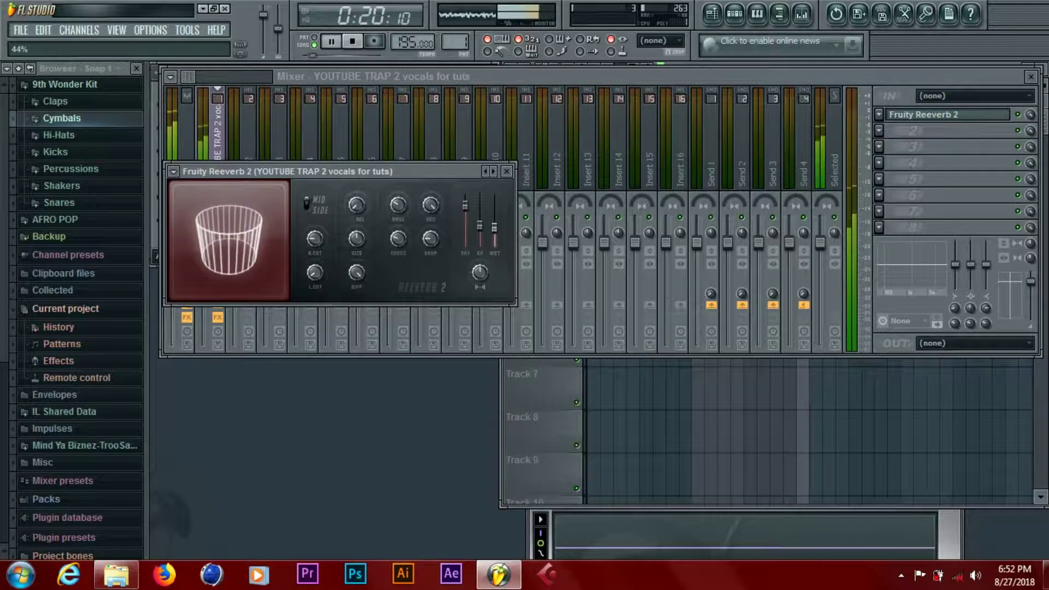
{"action": "left_click", "coordinate": [495, 227]}
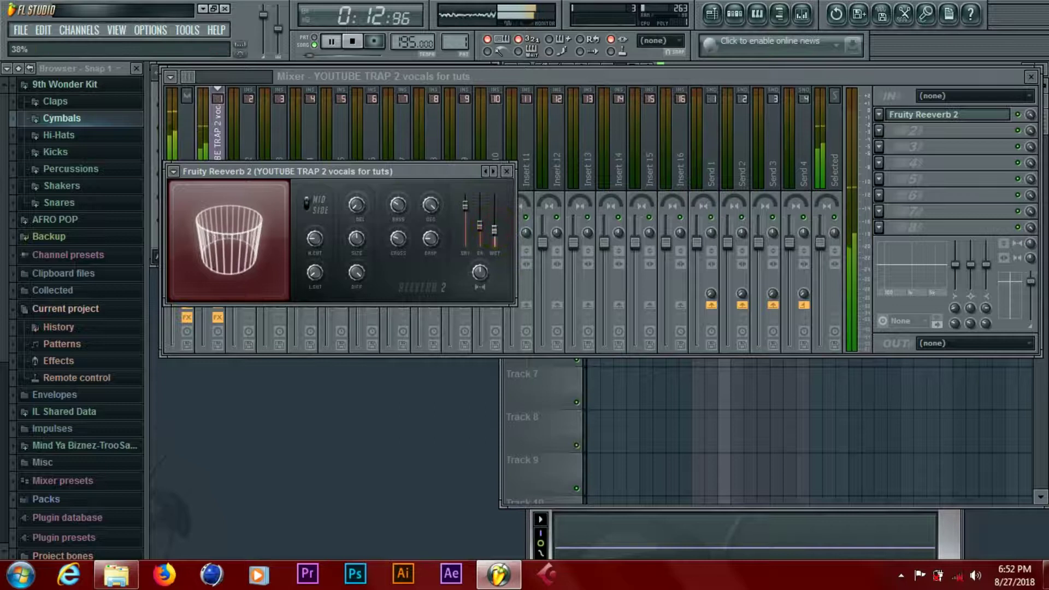
{"action": "left_click_drag", "start_coordinate": [495, 231], "coordinate": [495, 232]}
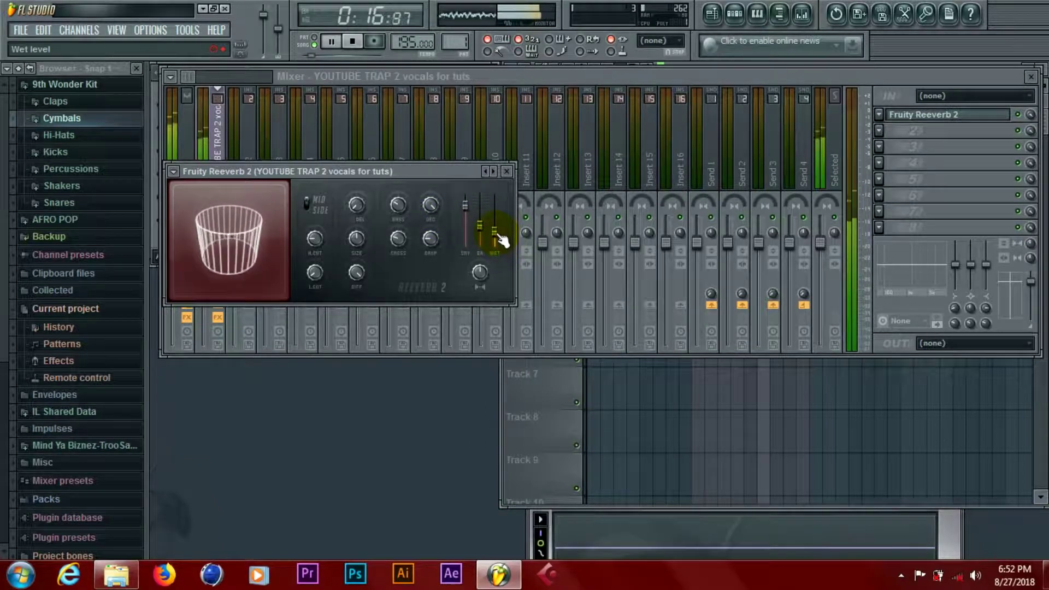
{"action": "left_click_drag", "start_coordinate": [499, 235], "coordinate": [495, 224]}
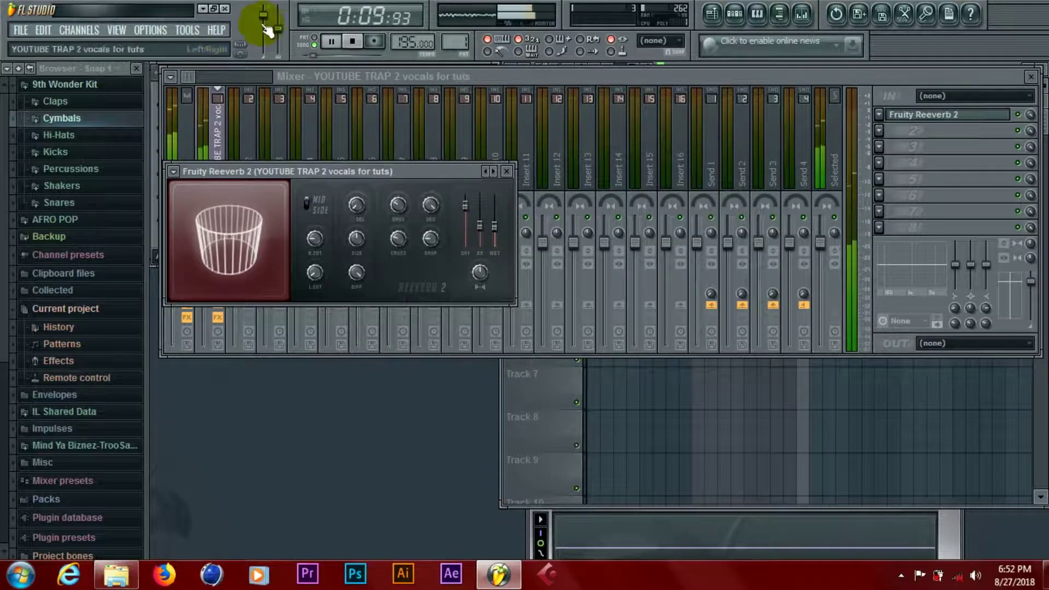
{"action": "left_click", "coordinate": [331, 41]}
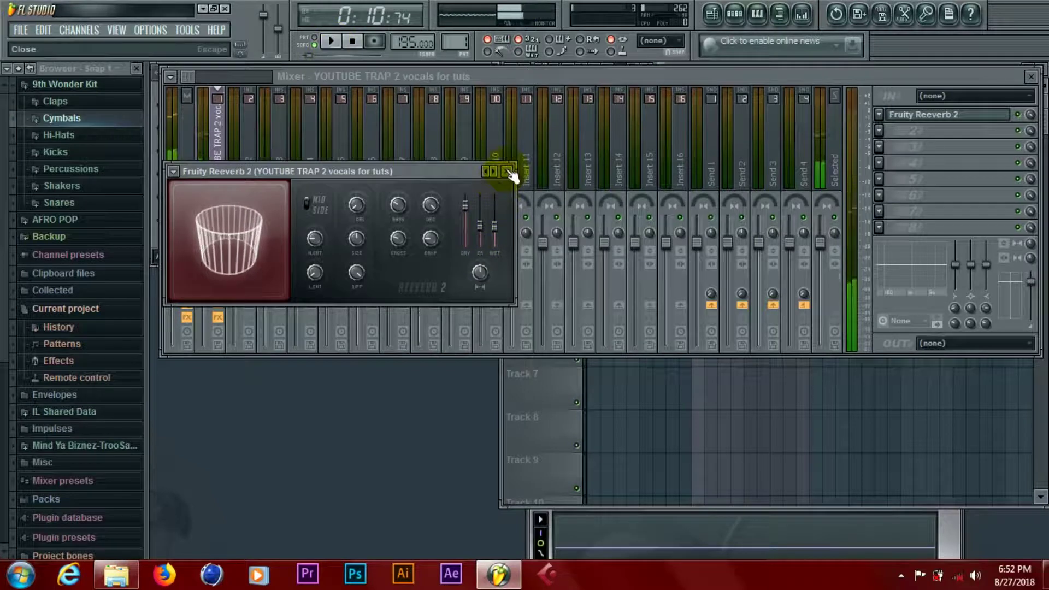
Replay the looped section from its start and set the reverb's decay time to about 14.2 sec.
{"action": "left_click", "coordinate": [352, 41]}
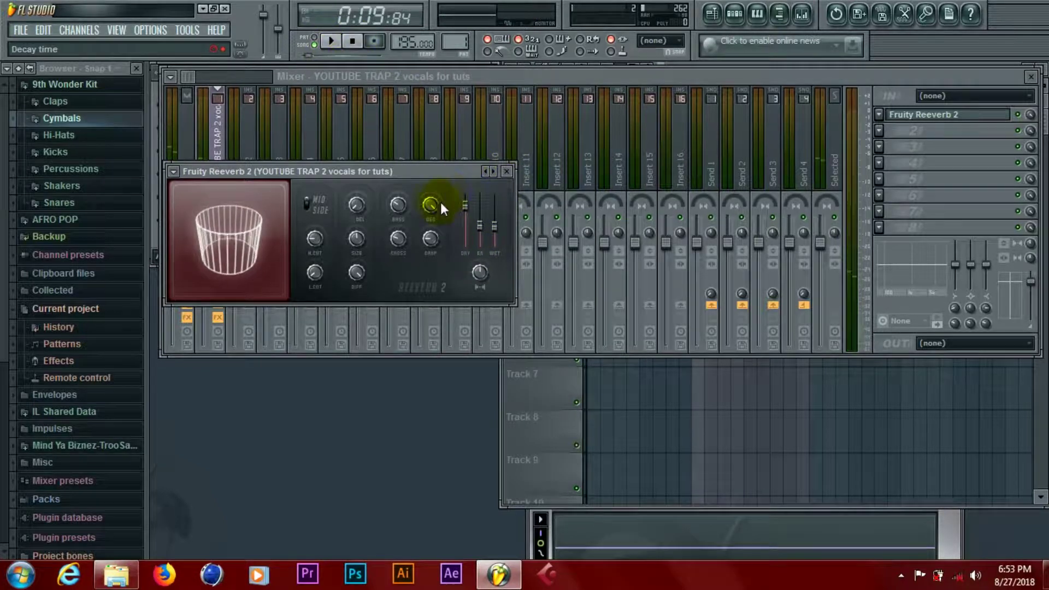
{"action": "left_click", "coordinate": [331, 41]}
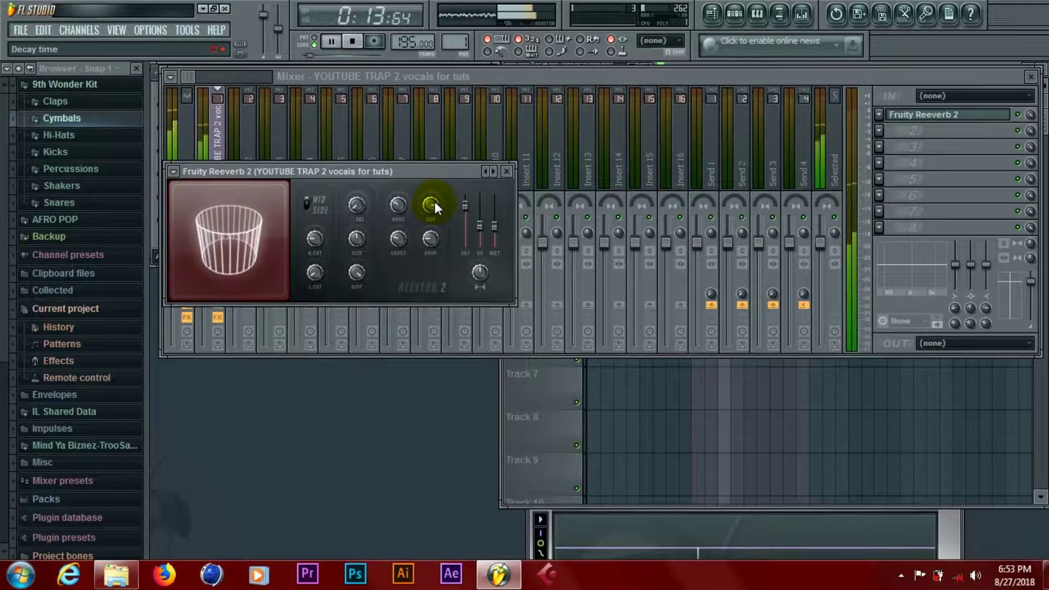
{"action": "left_click_drag", "start_coordinate": [434, 201], "coordinate": [435, 212]}
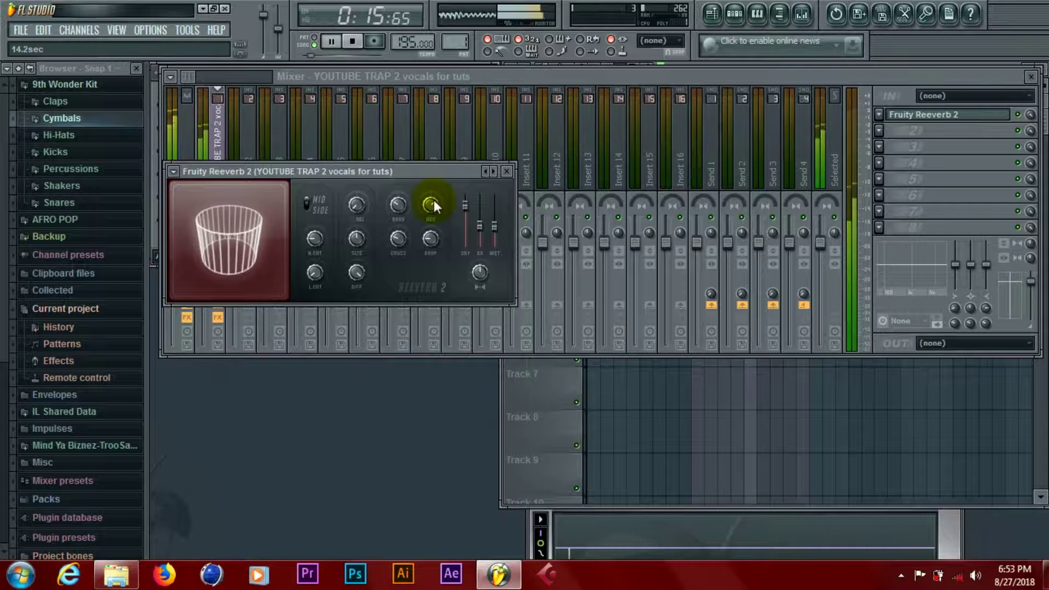
Extend the playlist time selection to bars 9 through 25 and replay the vocals from about bar 17 and bar 13.
{"action": "left_click", "coordinate": [533, 375]}
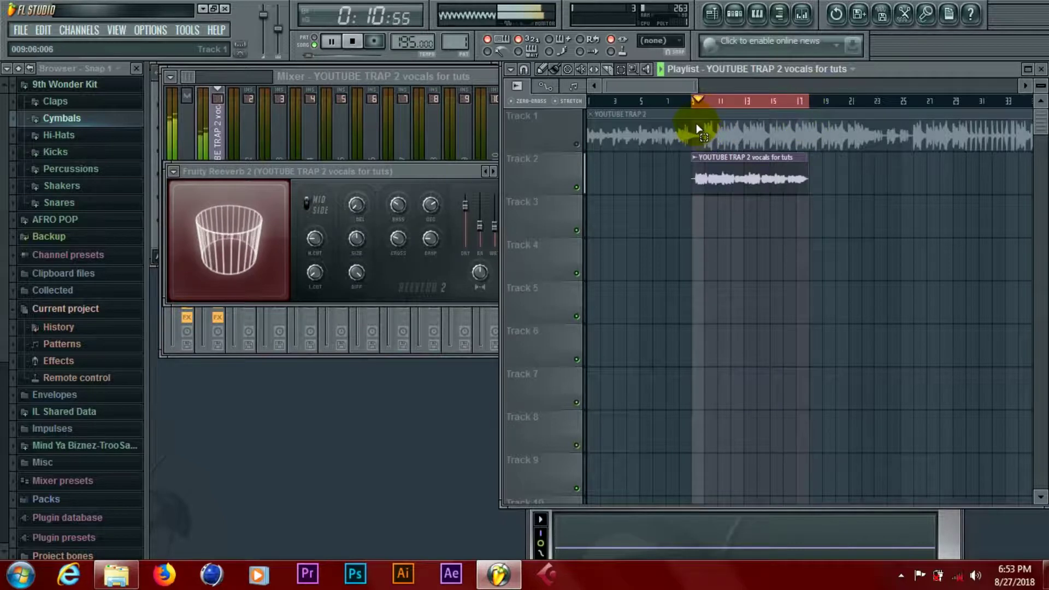
{"action": "left_click_drag", "start_coordinate": [695, 103], "coordinate": [898, 117]}
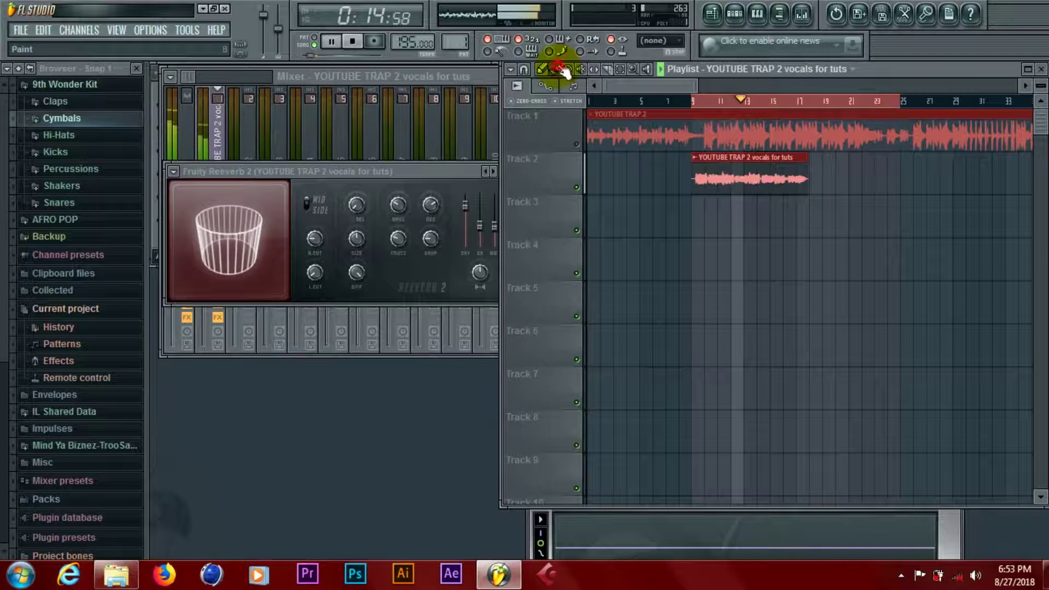
{"action": "left_click", "coordinate": [796, 102]}
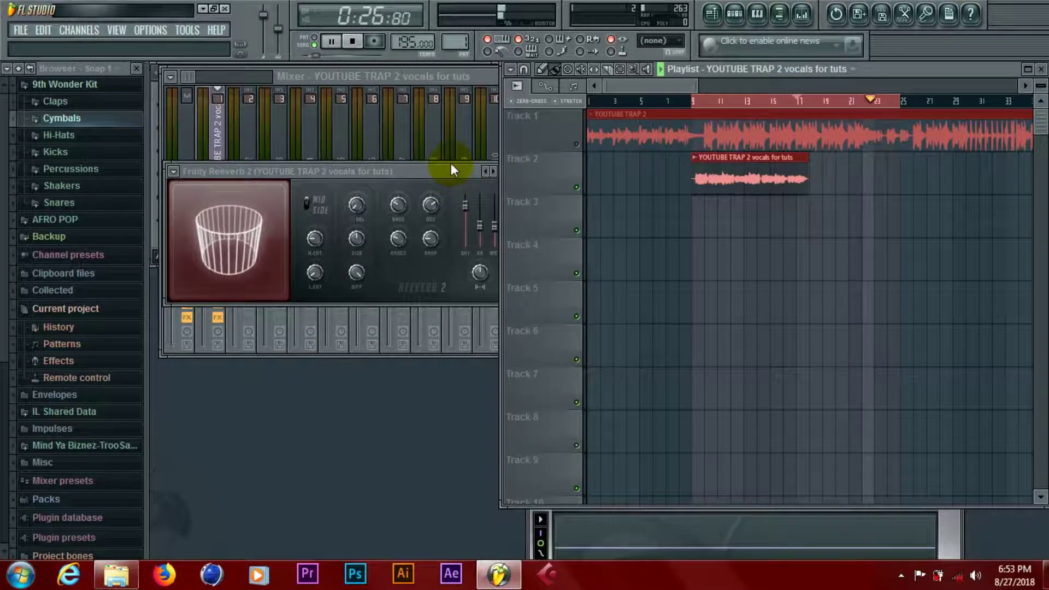
{"action": "left_click", "coordinate": [751, 102]}
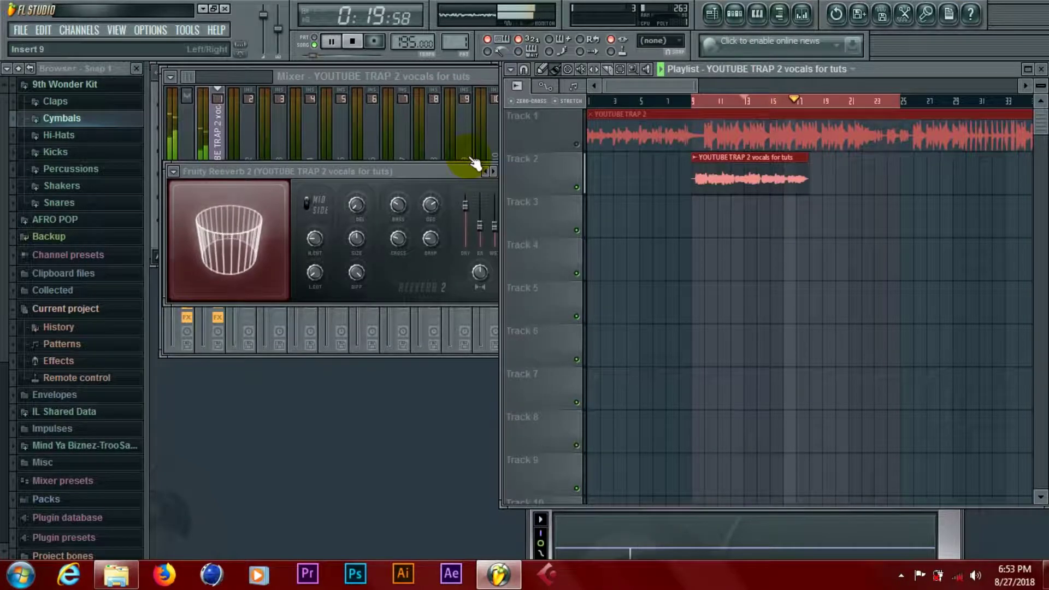
Stop playback and close the Fruity Reeverb 2 window.
{"action": "left_click", "coordinate": [354, 42]}
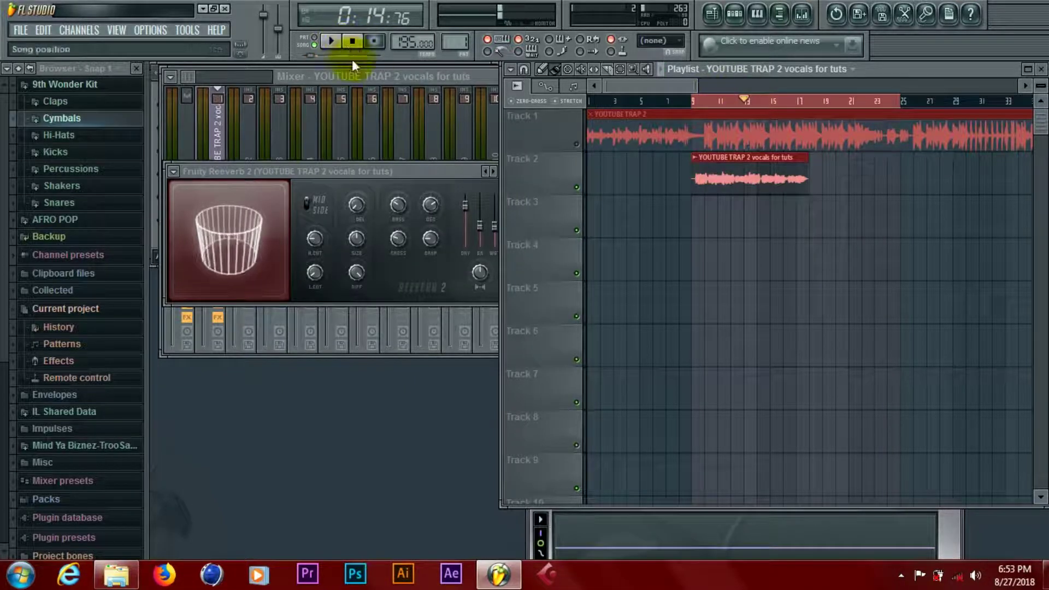
{"action": "left_click", "coordinate": [461, 170]}
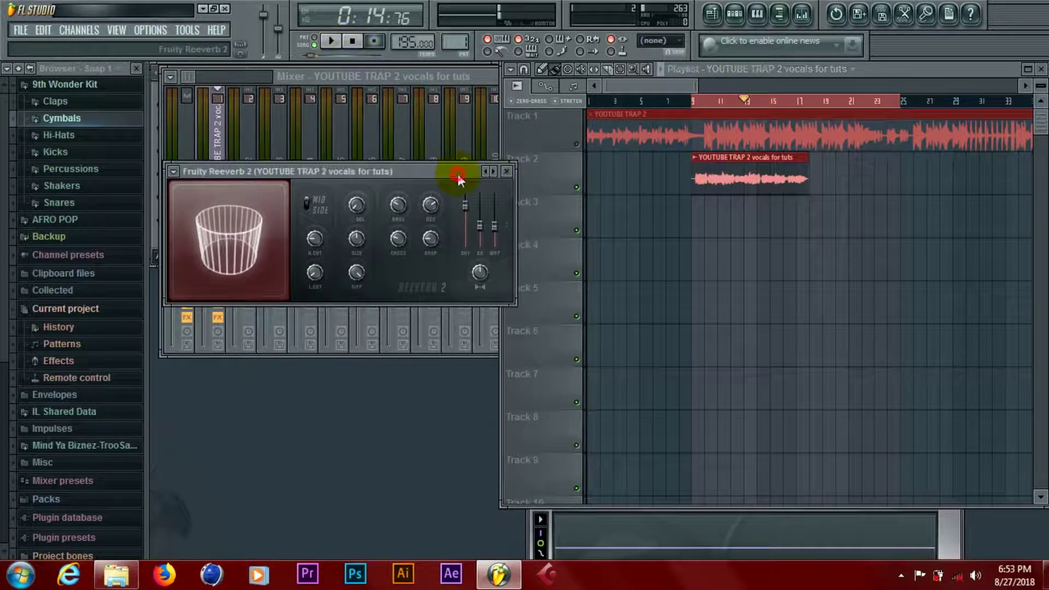
{"action": "left_click", "coordinate": [508, 172]}
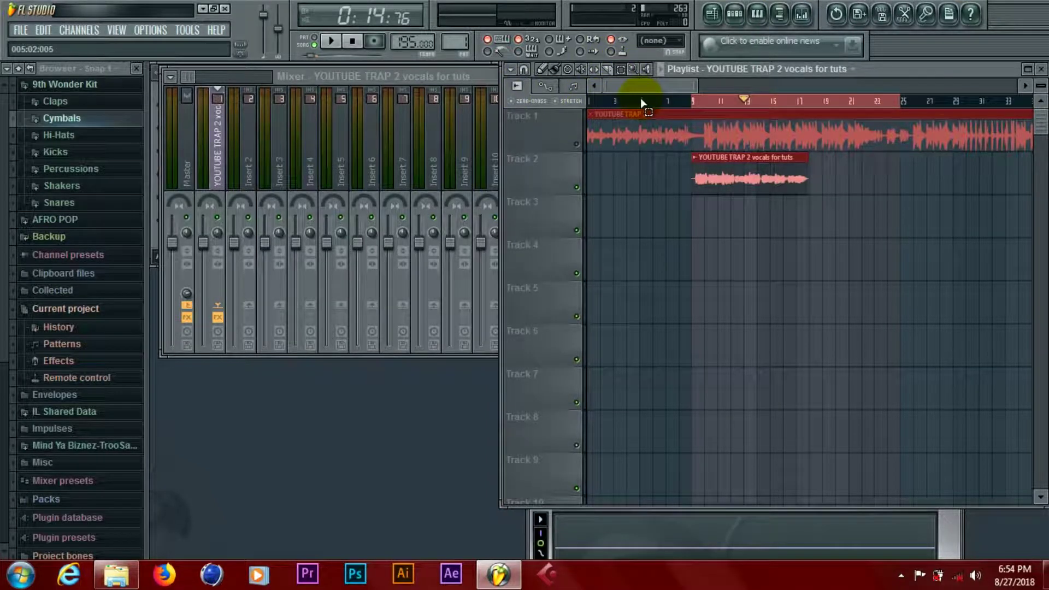
Set the playlist time selection to bars 5 through 25 and bring the mixer back to the front.
{"action": "left_click_drag", "start_coordinate": [638, 98], "coordinate": [902, 113]}
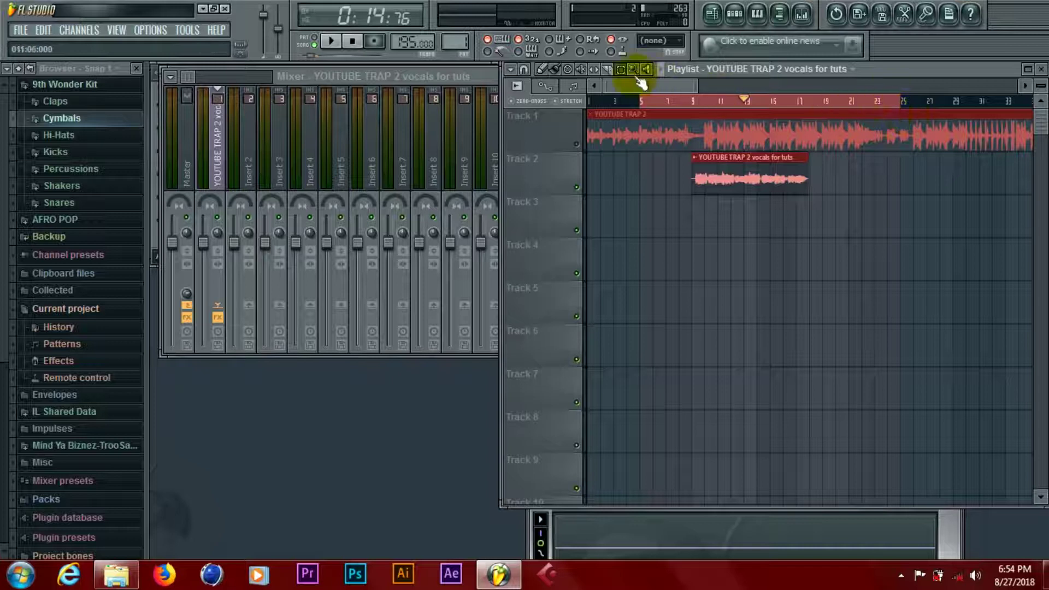
{"action": "left_click", "coordinate": [319, 77]}
{"action": "left_click", "coordinate": [537, 374]}
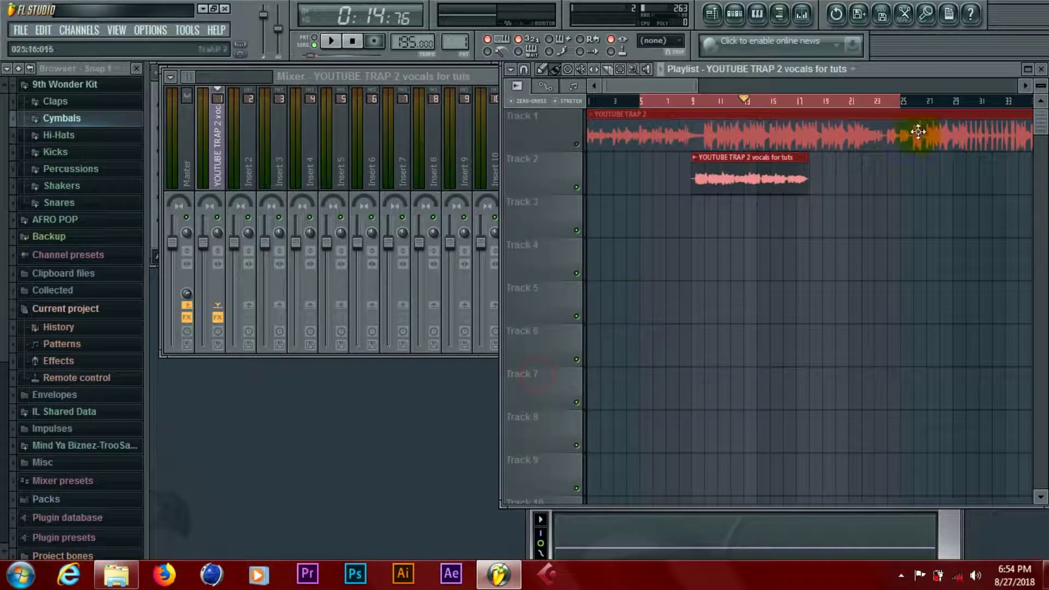
{"action": "left_click", "coordinate": [300, 75]}
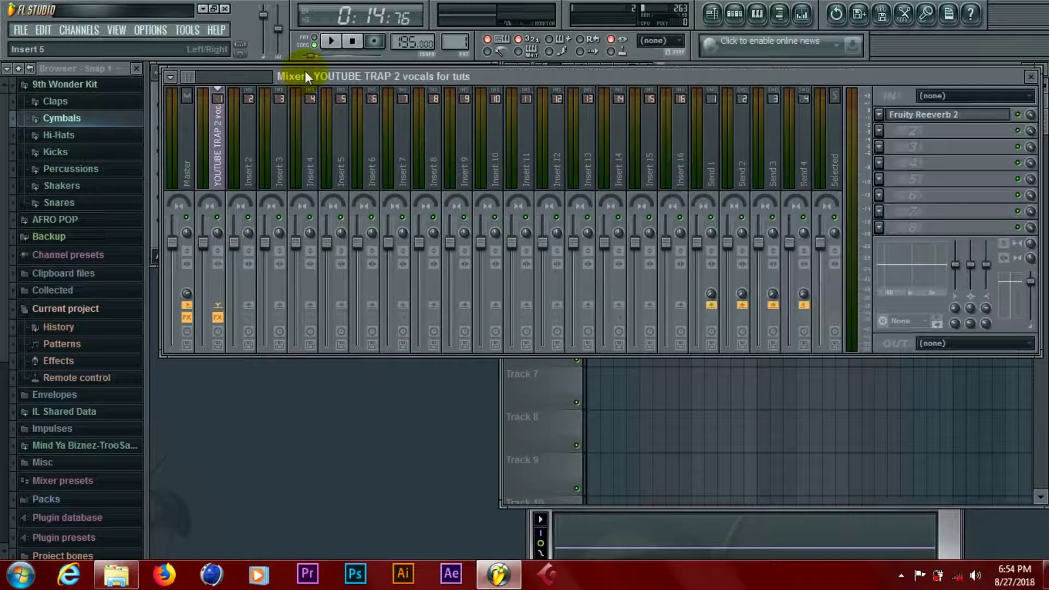
Reverse the YOUTUBE TRAP 2 vocals sample in its channel settings, stop playback and close the settings.
{"action": "key", "text": "F6"}
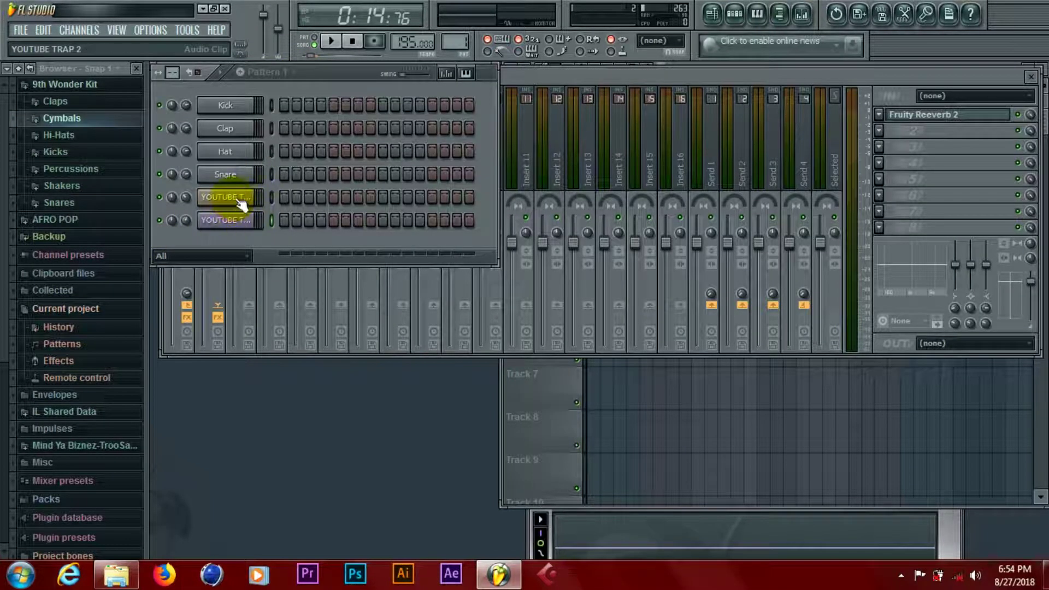
{"action": "left_click", "coordinate": [227, 219]}
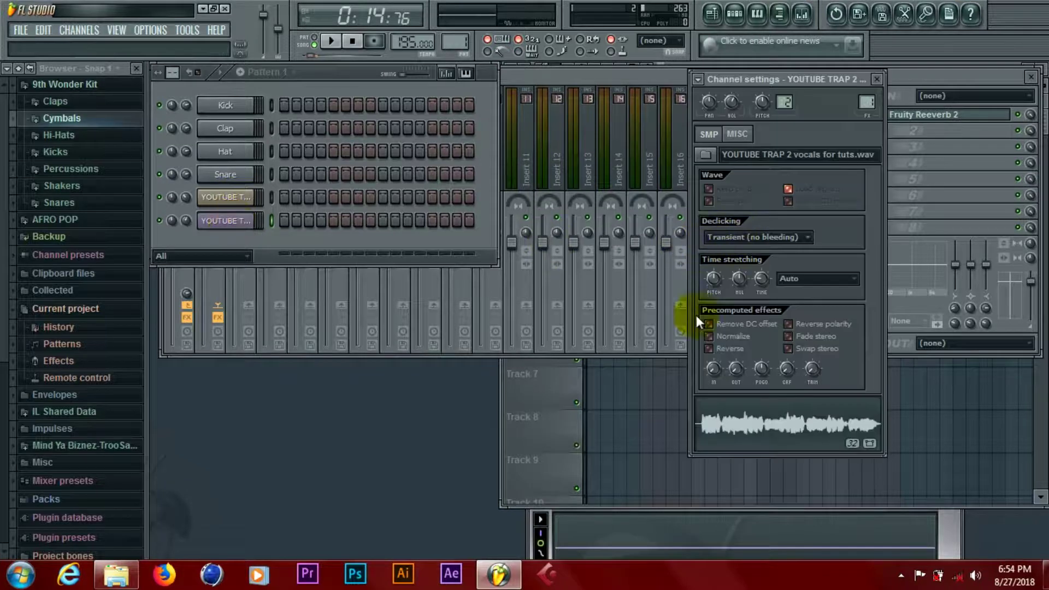
{"action": "left_click", "coordinate": [708, 136]}
{"action": "left_click", "coordinate": [710, 350]}
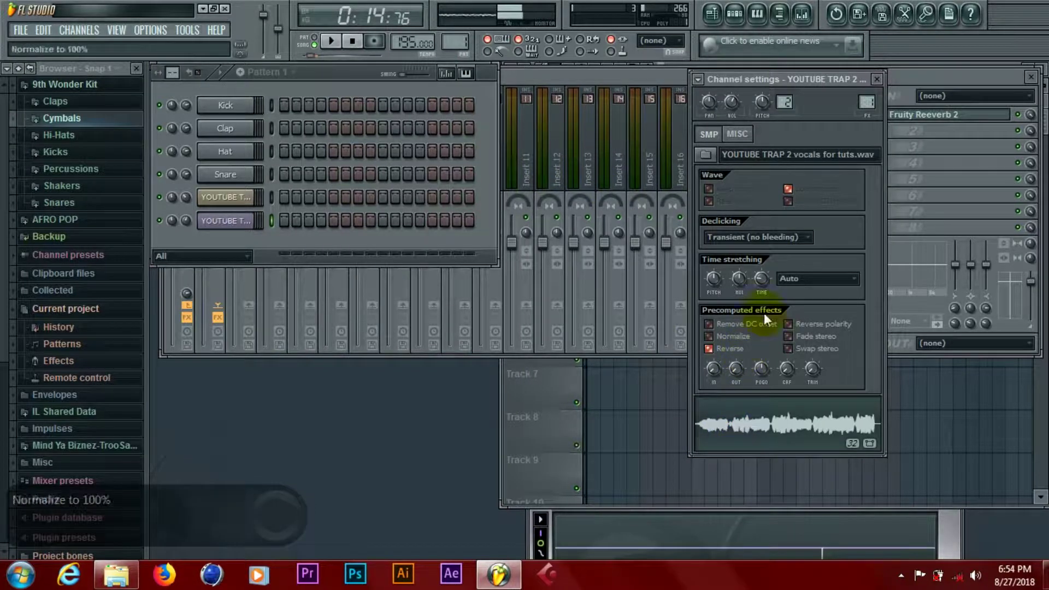
{"action": "left_click", "coordinate": [355, 43]}
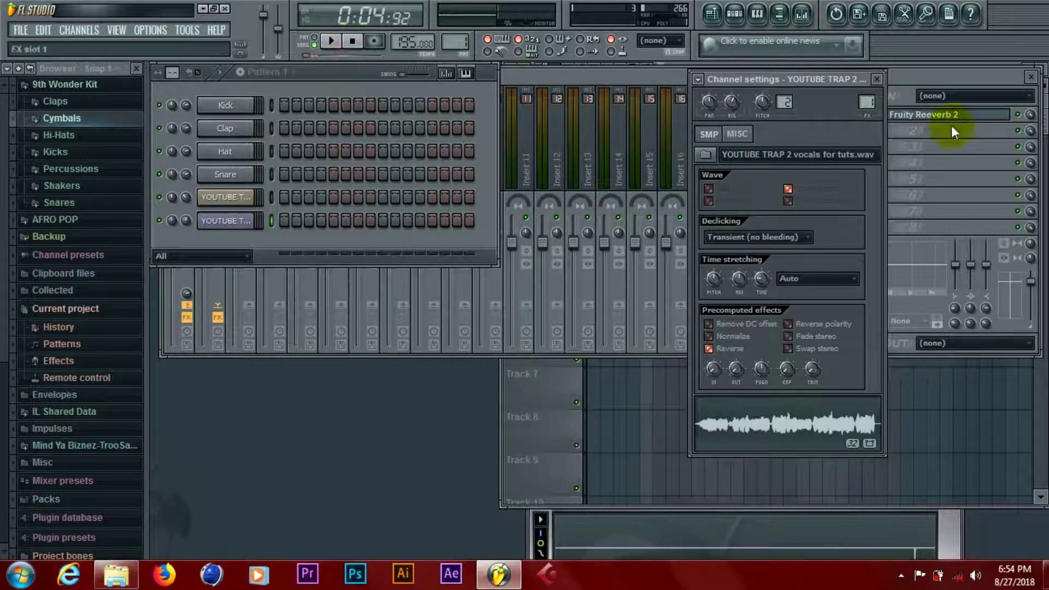
{"action": "left_click", "coordinate": [877, 79]}
Load Edison into the second effect slot of the vocals mixer track and place its window clear of the playlist clips.
{"action": "left_click", "coordinate": [611, 71]}
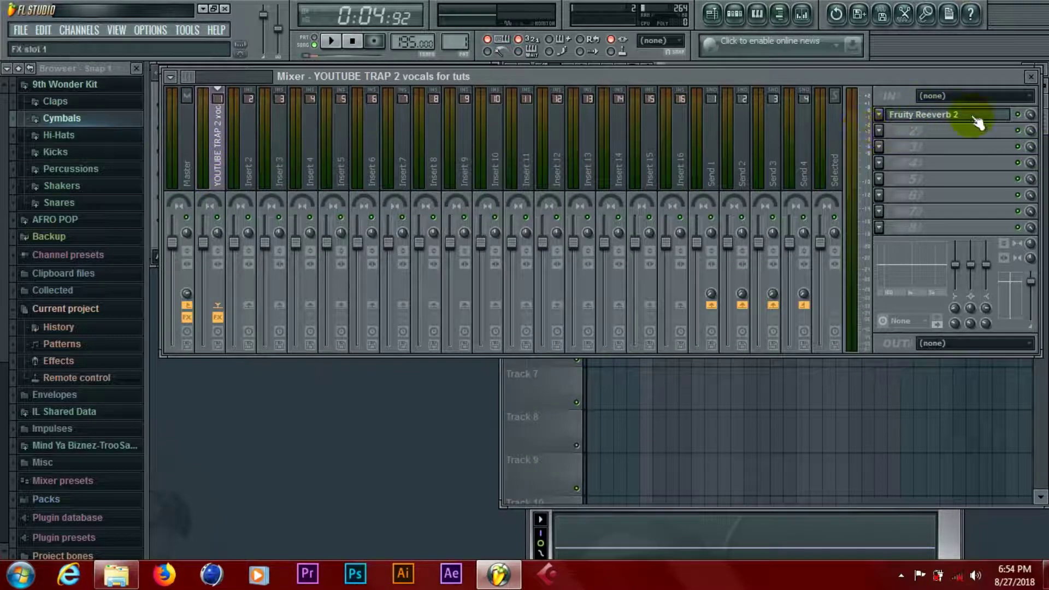
{"action": "left_click", "coordinate": [881, 132]}
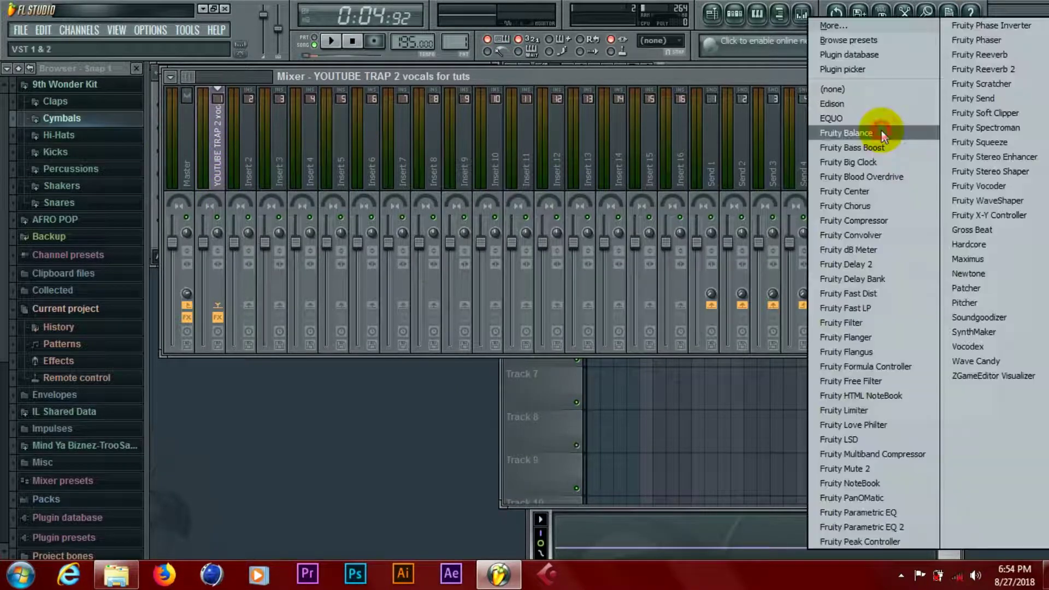
{"action": "left_click", "coordinate": [872, 103]}
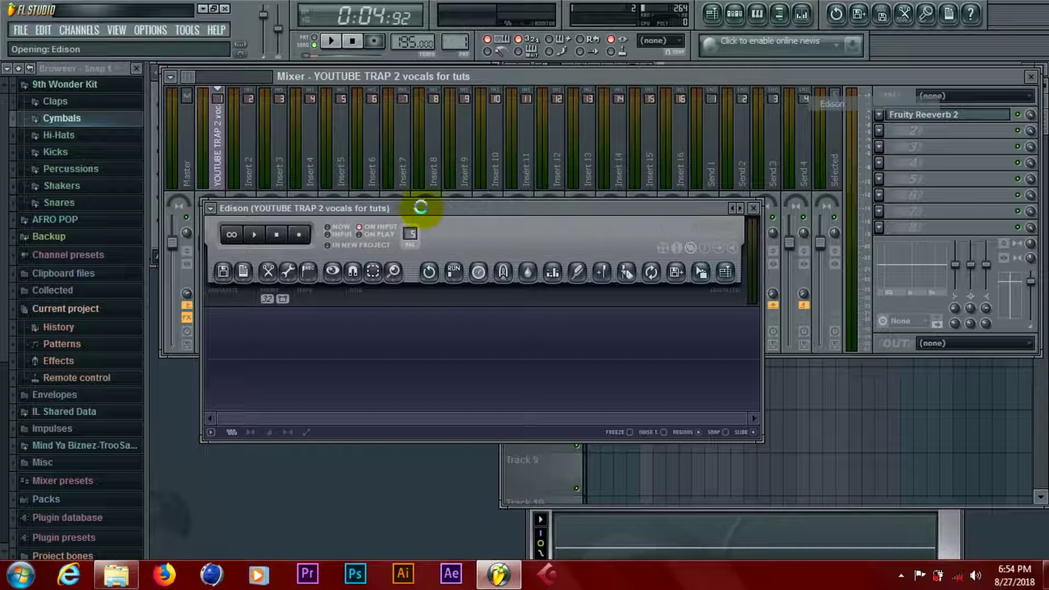
{"action": "left_click", "coordinate": [546, 479]}
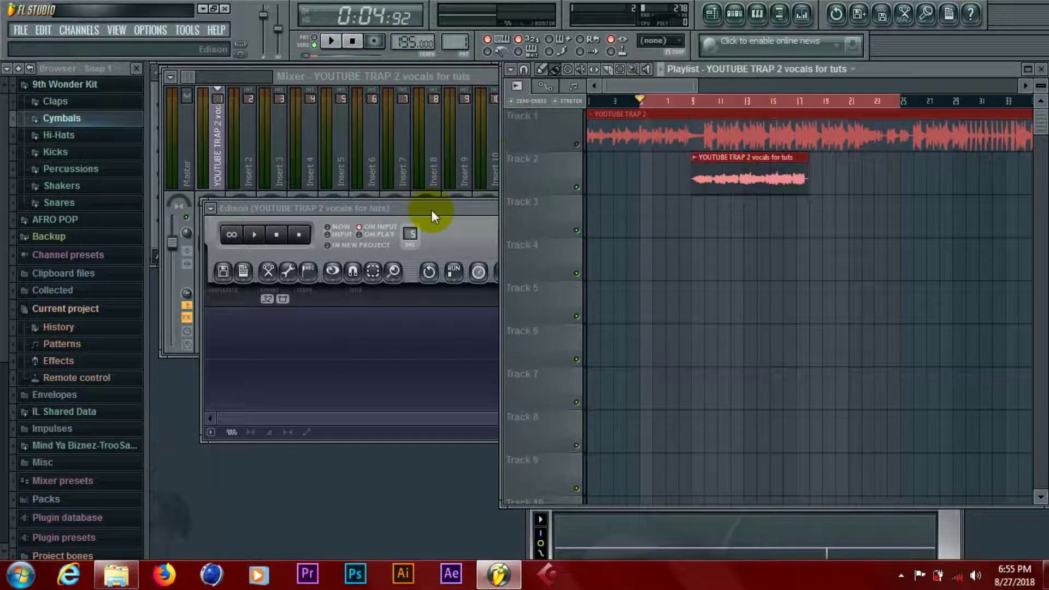
{"action": "left_click_drag", "start_coordinate": [431, 205], "coordinate": [407, 276]}
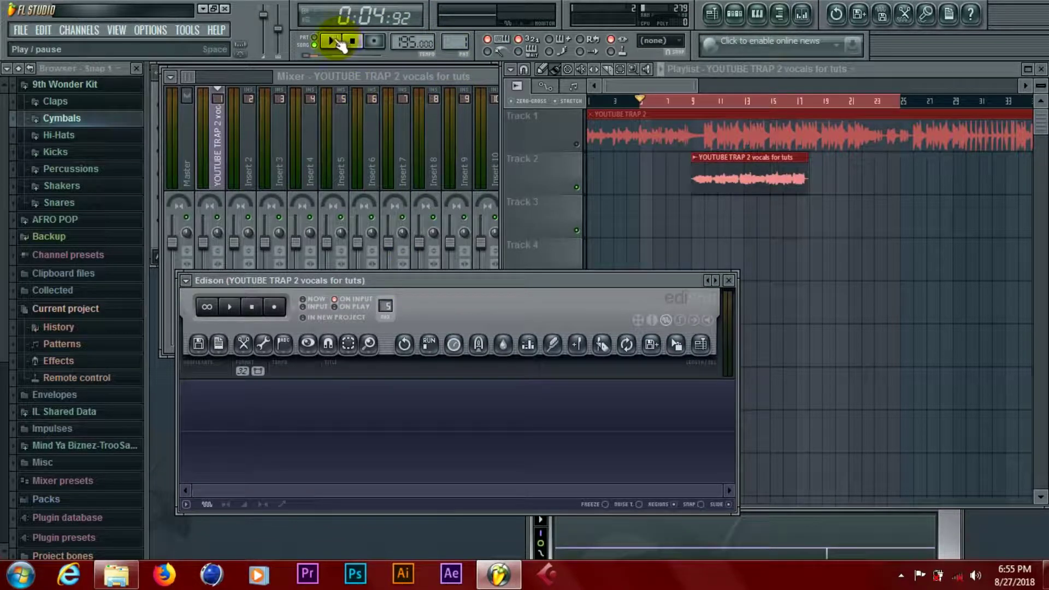
{"action": "left_click", "coordinate": [320, 76]}
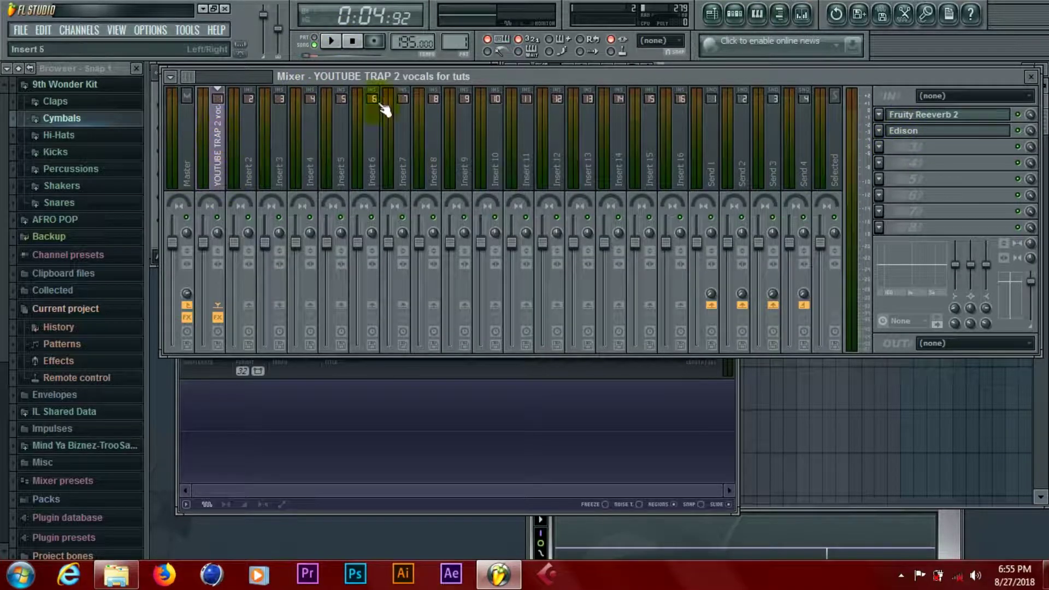
{"action": "left_click", "coordinate": [177, 393]}
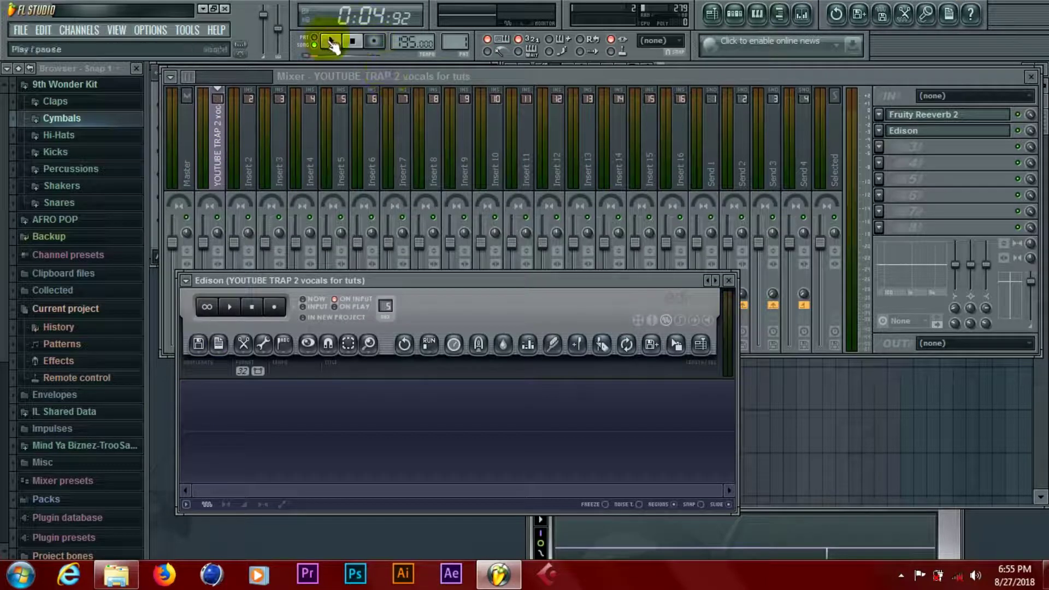
{"action": "left_click", "coordinate": [910, 73]}
{"action": "left_click", "coordinate": [1046, 403]}
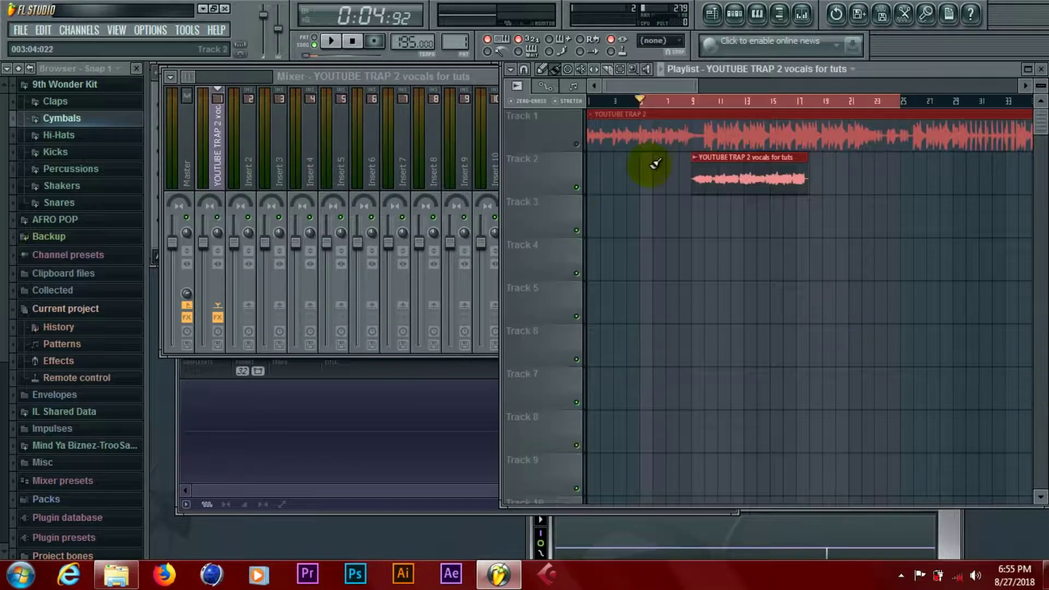
{"action": "left_click", "coordinate": [174, 391]}
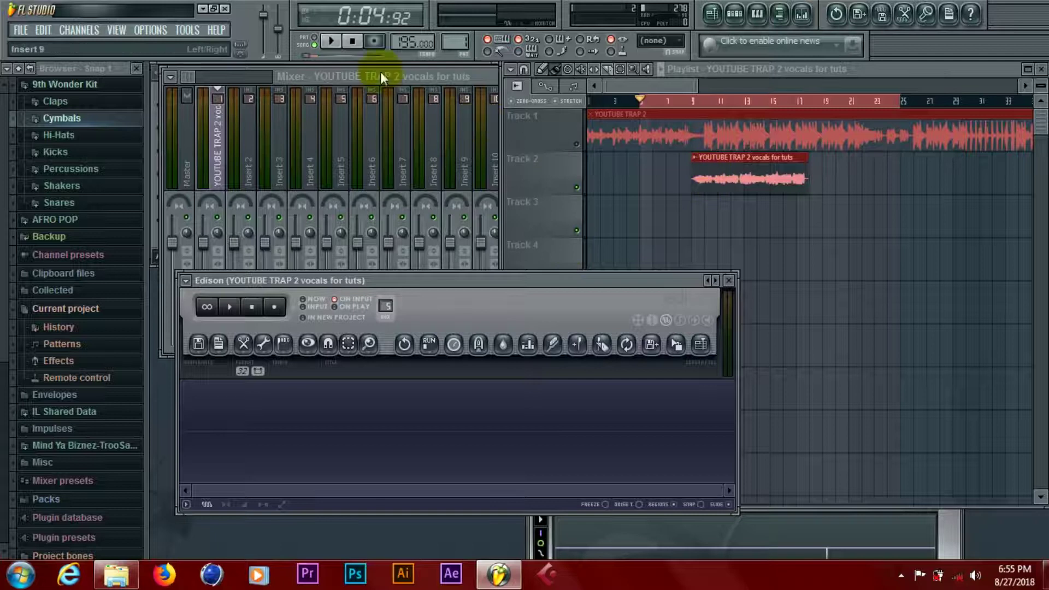
Play the selected section, record the reversed vocals with reverb into Edison, and stop both recording and playback.
{"action": "left_click", "coordinate": [330, 42]}
{"action": "left_click", "coordinate": [275, 307]}
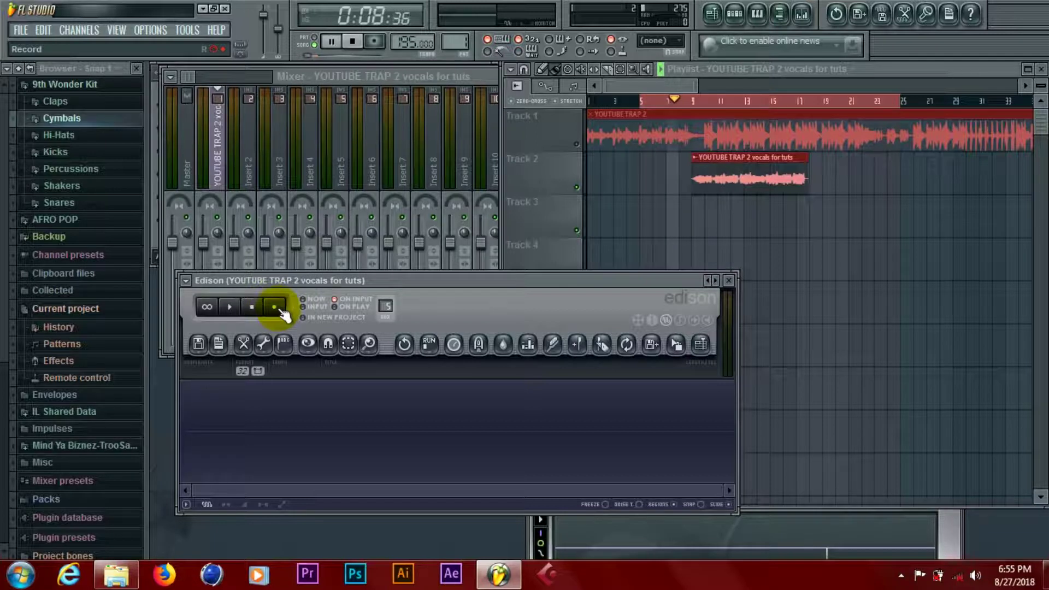
{"action": "left_click", "coordinate": [274, 307]}
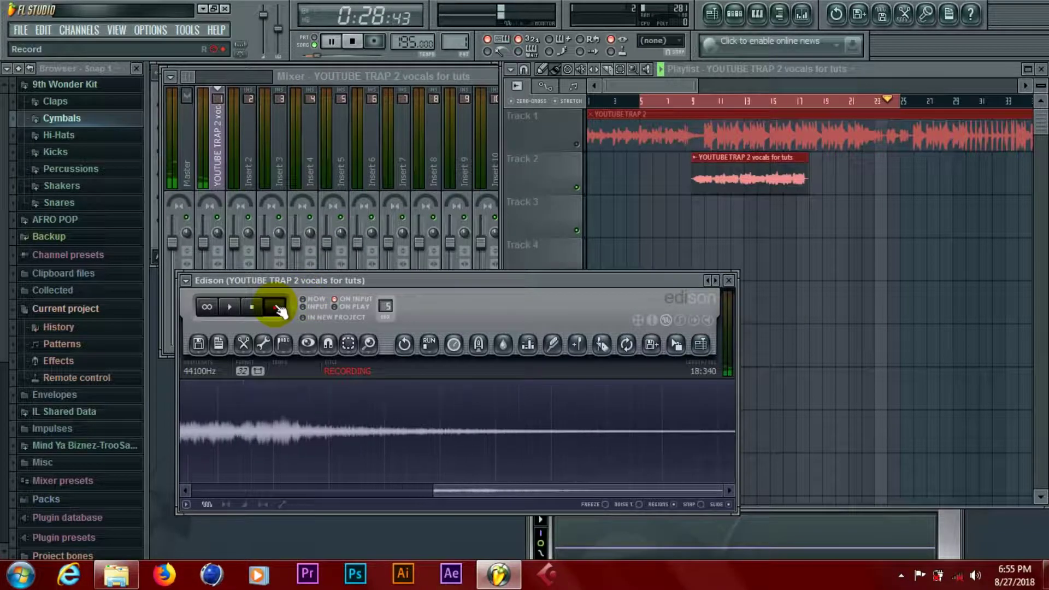
{"action": "left_click", "coordinate": [275, 307]}
{"action": "left_click", "coordinate": [356, 43]}
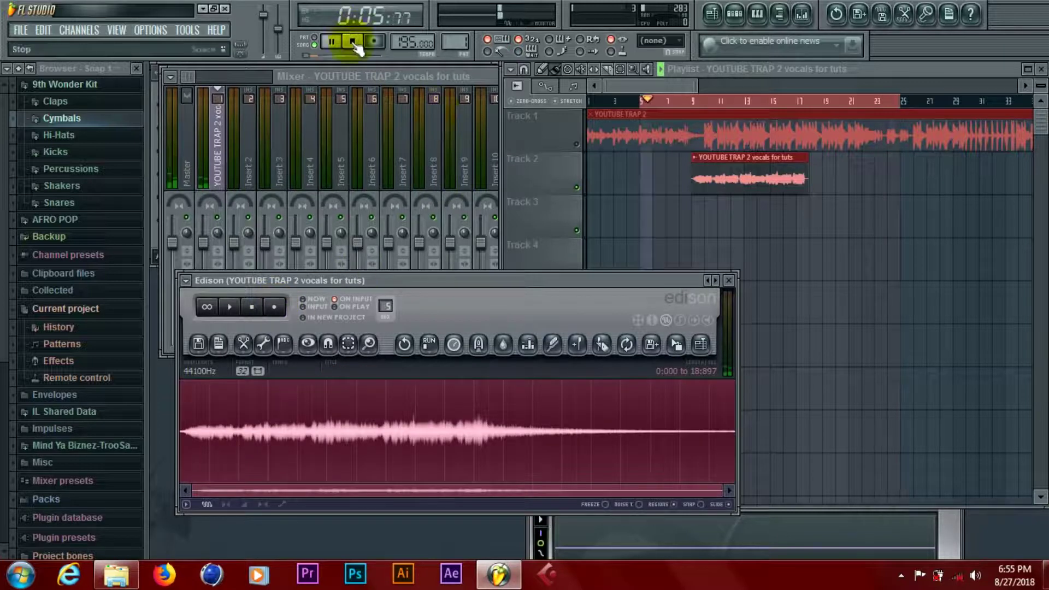
{"action": "left_click", "coordinate": [354, 42]}
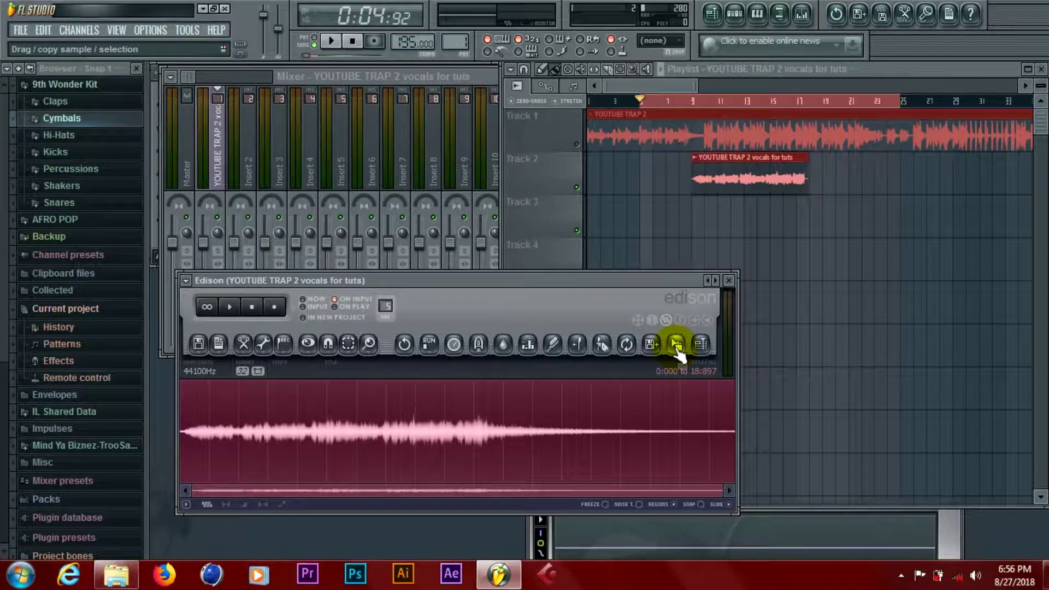
Place the Edison recording on playlist Track 3 starting at bar 1 and close Edison.
{"action": "left_click_drag", "start_coordinate": [676, 351], "coordinate": [611, 206]}
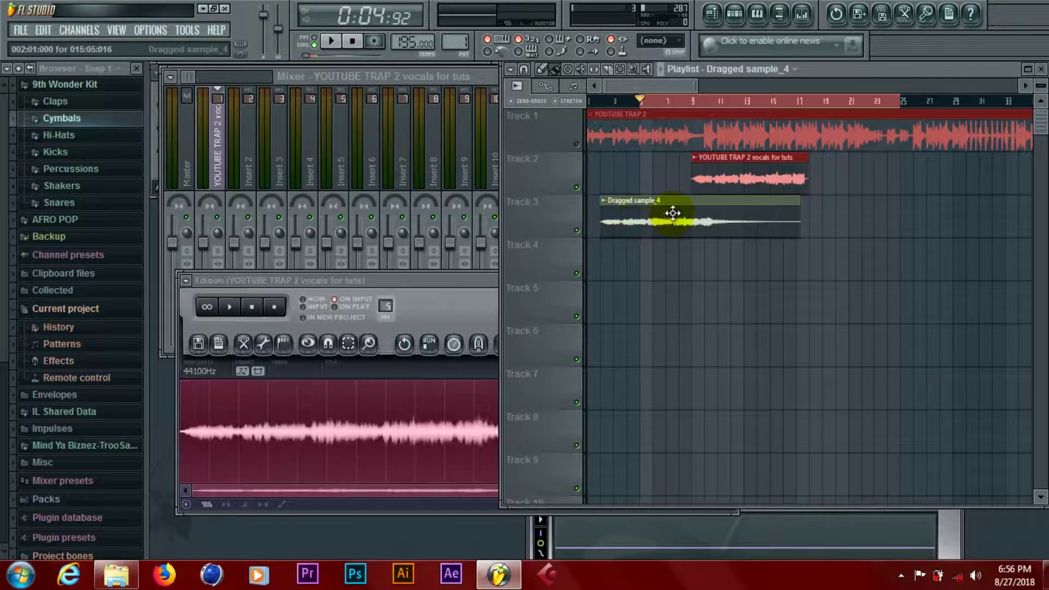
{"action": "left_click_drag", "start_coordinate": [673, 213], "coordinate": [648, 213]}
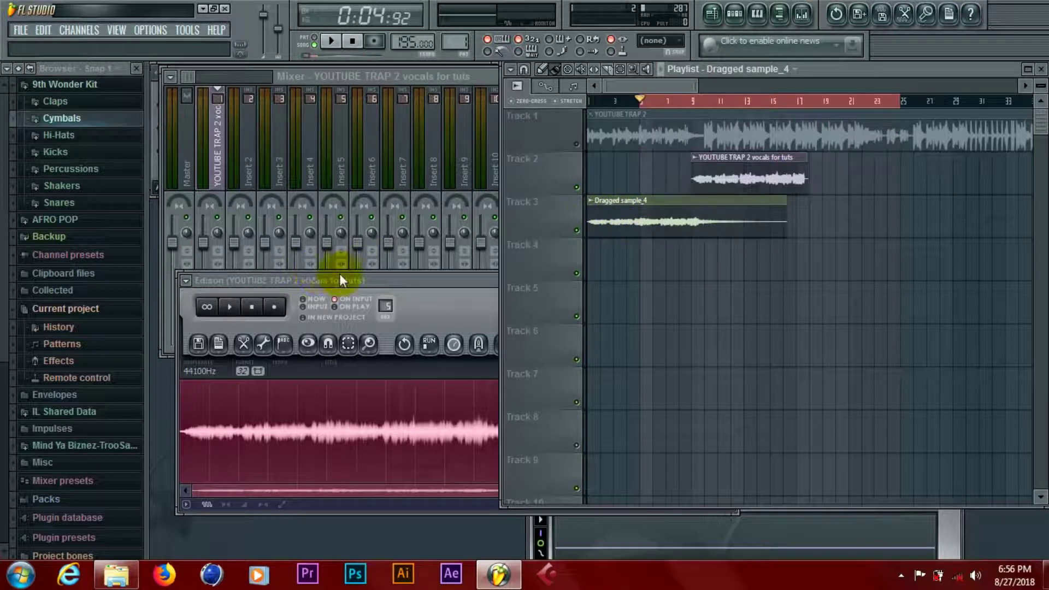
{"action": "left_click", "coordinate": [424, 281]}
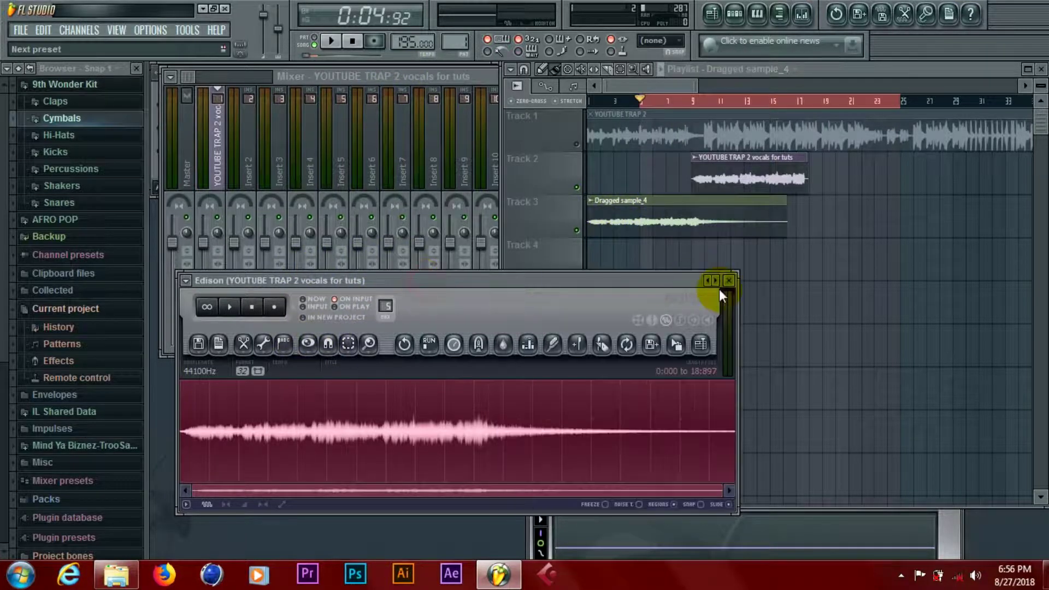
{"action": "left_click", "coordinate": [732, 281]}
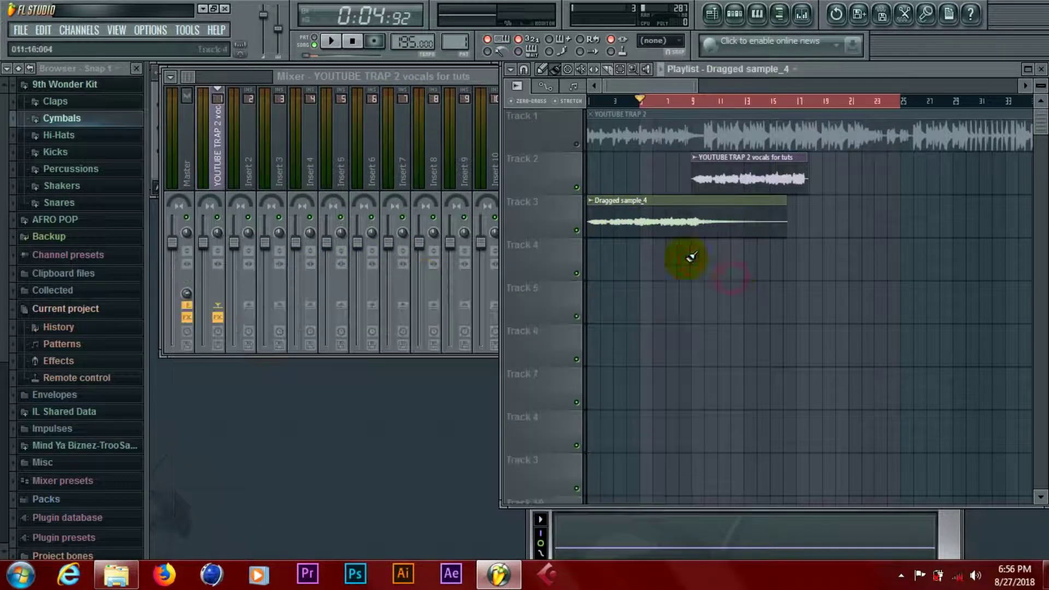
Turn off Fruity Reeverb 2 on the vocals mixer track and close the mixer, leaving the channel rack open.
{"action": "left_click", "coordinate": [320, 72]}
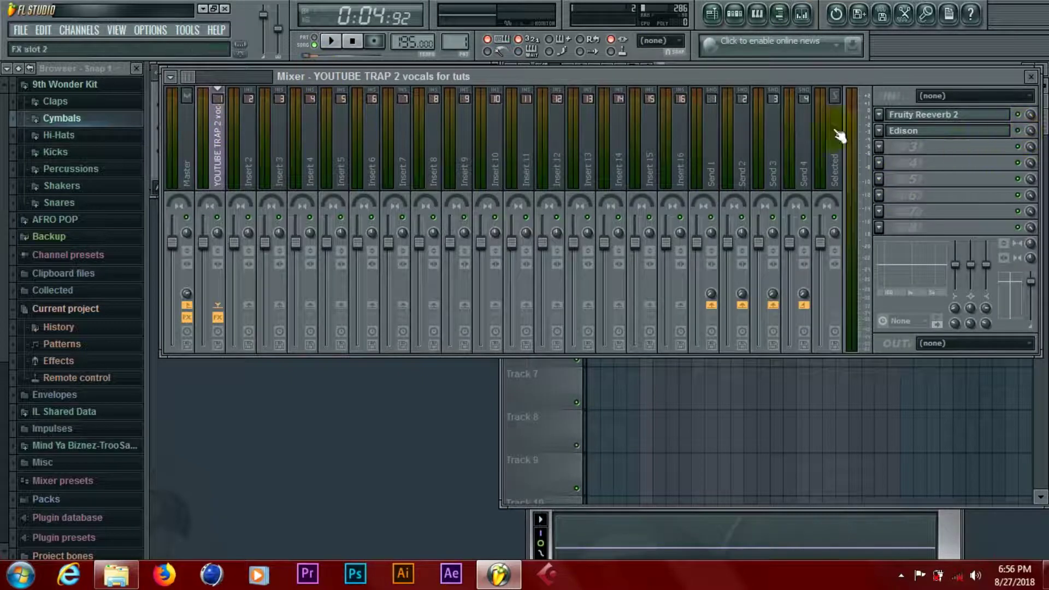
{"action": "left_click", "coordinate": [1018, 115]}
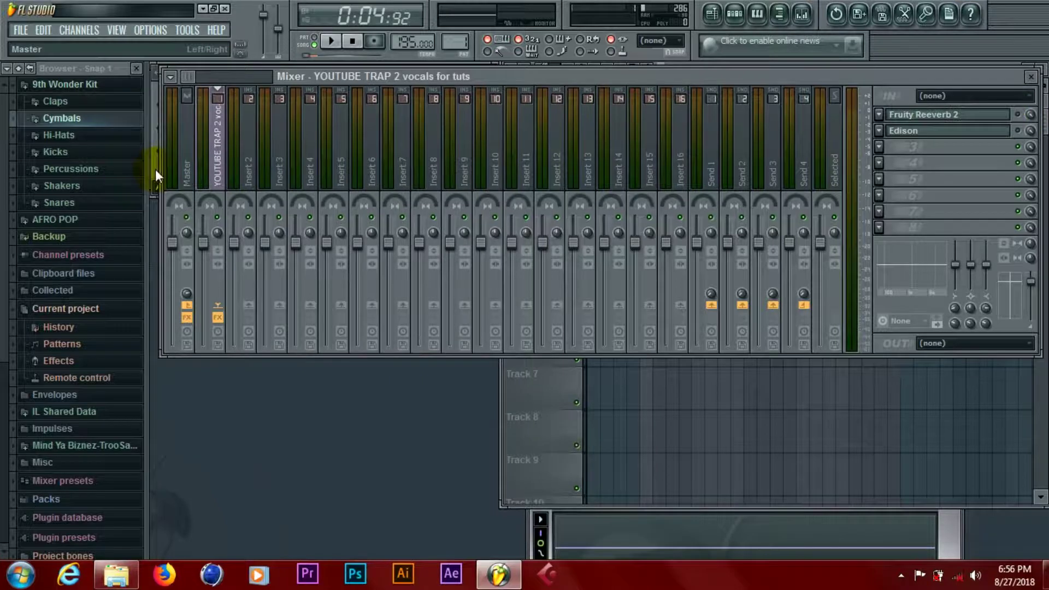
{"action": "key", "text": "F6"}
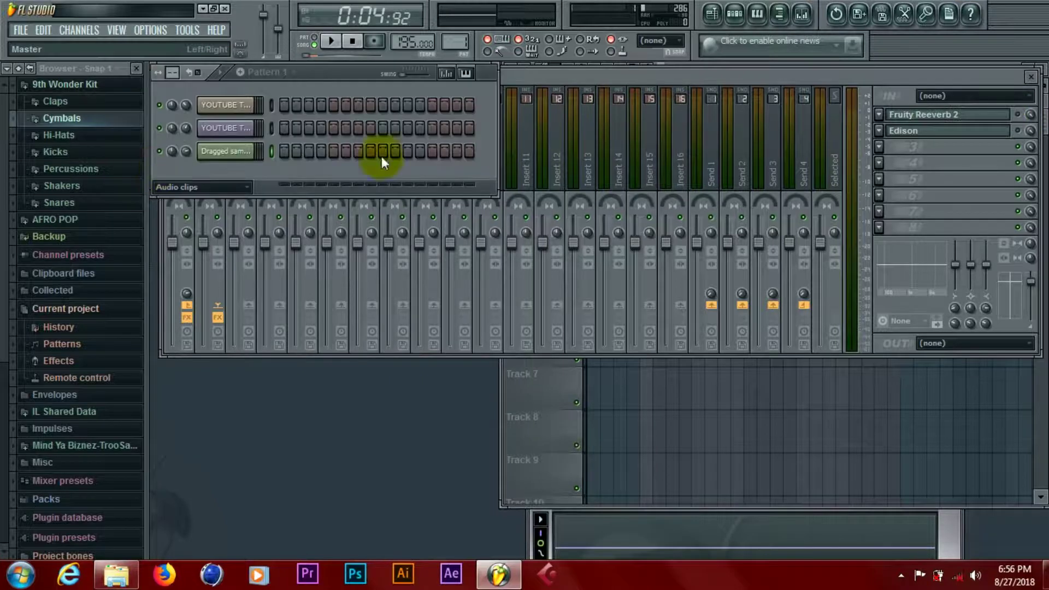
{"action": "left_click", "coordinate": [1032, 77]}
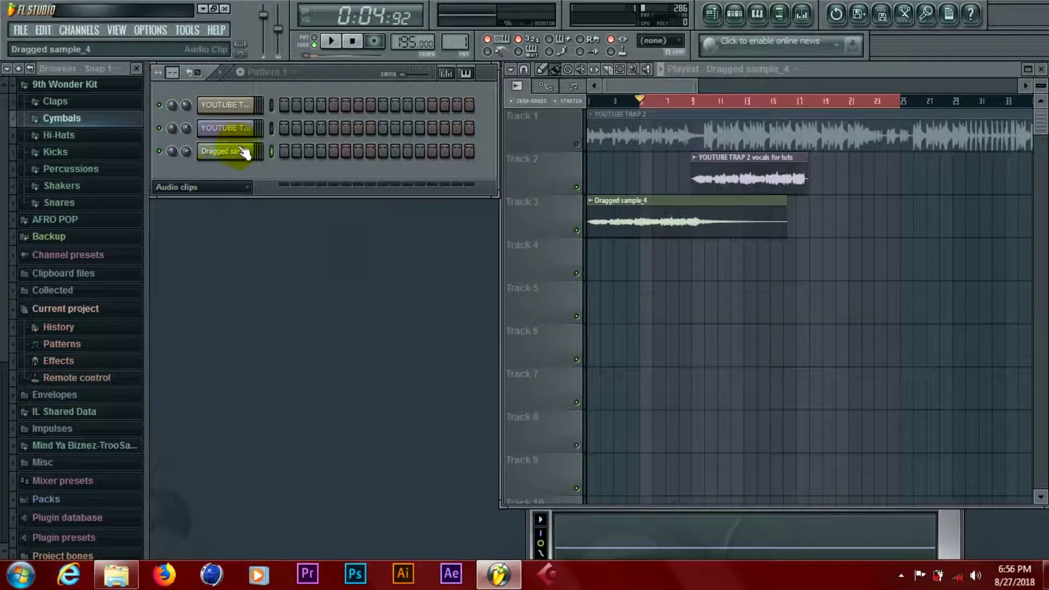
Show all channels in the rack, reverse the recorded Dragged sample_4 and close its channel settings.
{"action": "left_click", "coordinate": [241, 188]}
{"action": "left_click", "coordinate": [237, 200]}
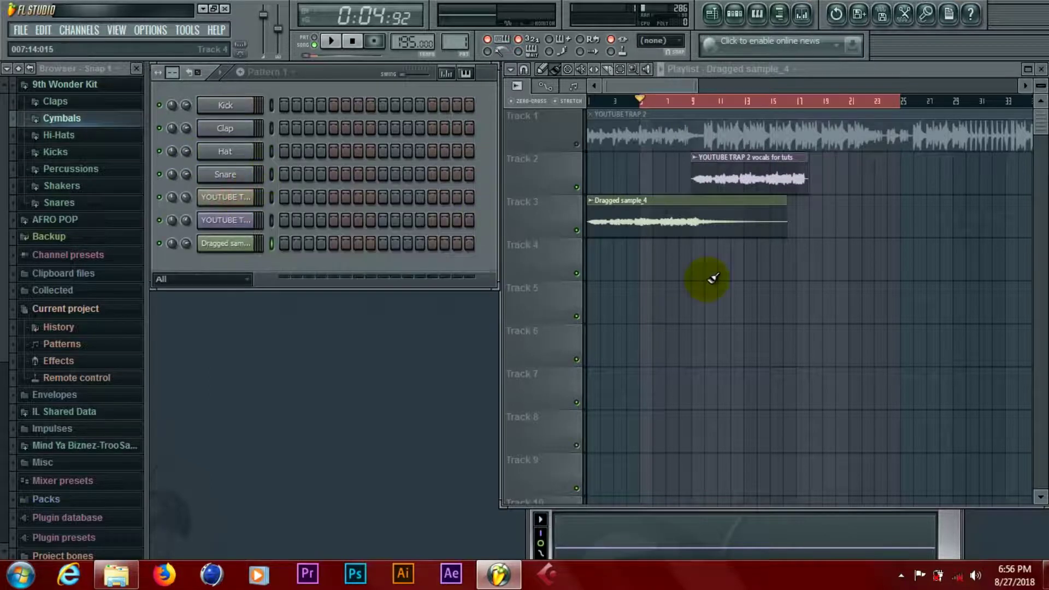
{"action": "left_click", "coordinate": [235, 247]}
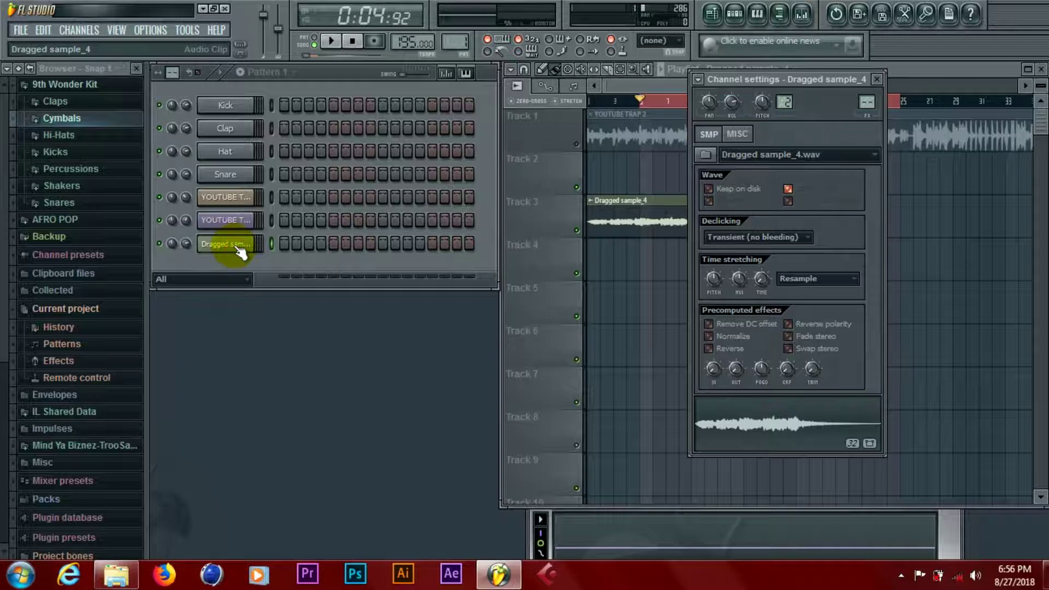
{"action": "left_click", "coordinate": [708, 349]}
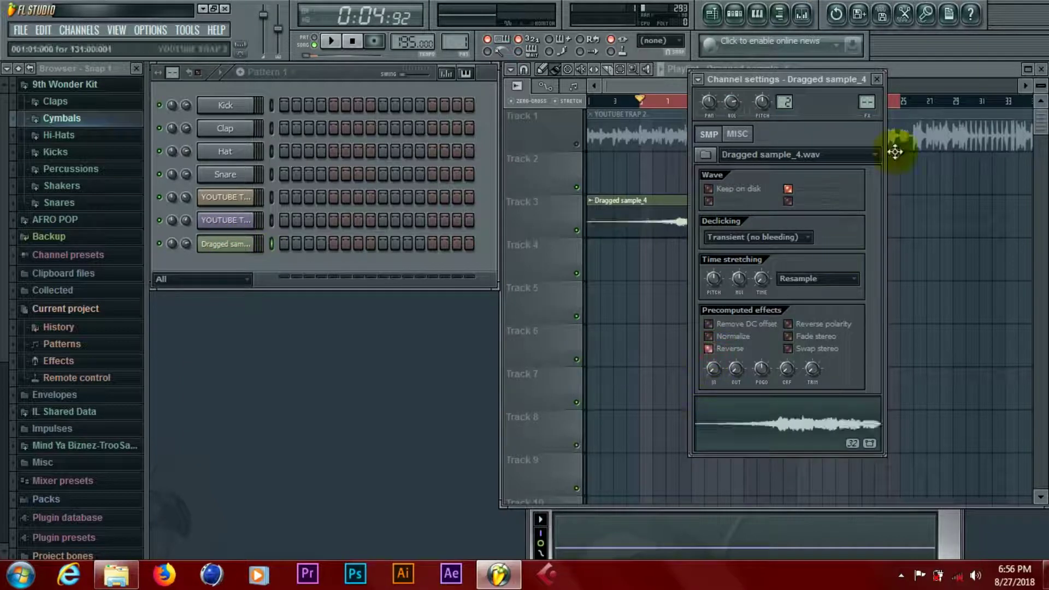
{"action": "left_click", "coordinate": [877, 80]}
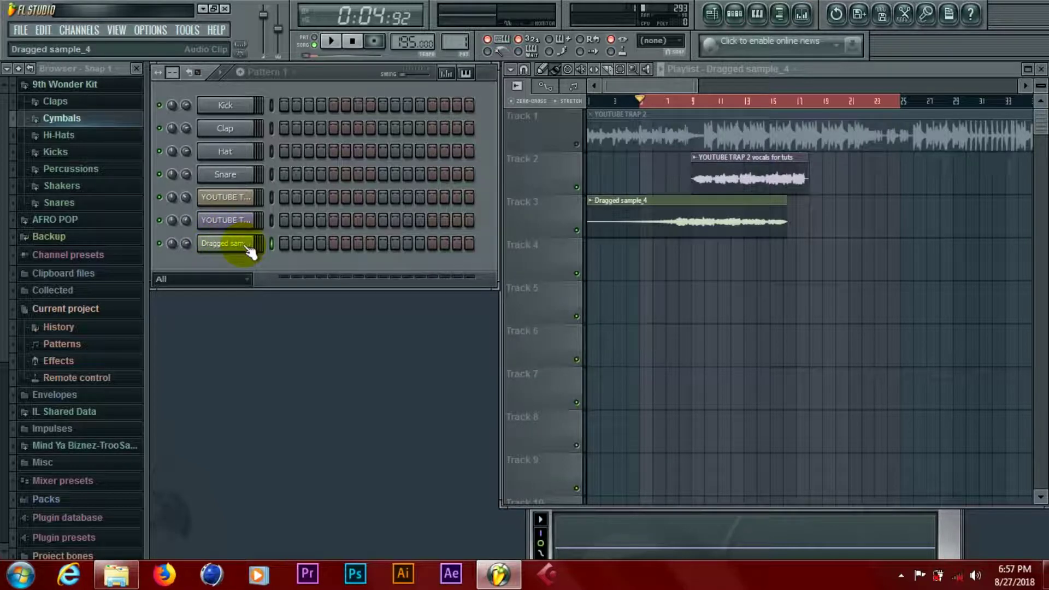
Turn off Reverse for the original YOUTUBE TRAP 2 vocals sample and close its channel settings.
{"action": "left_click", "coordinate": [229, 221]}
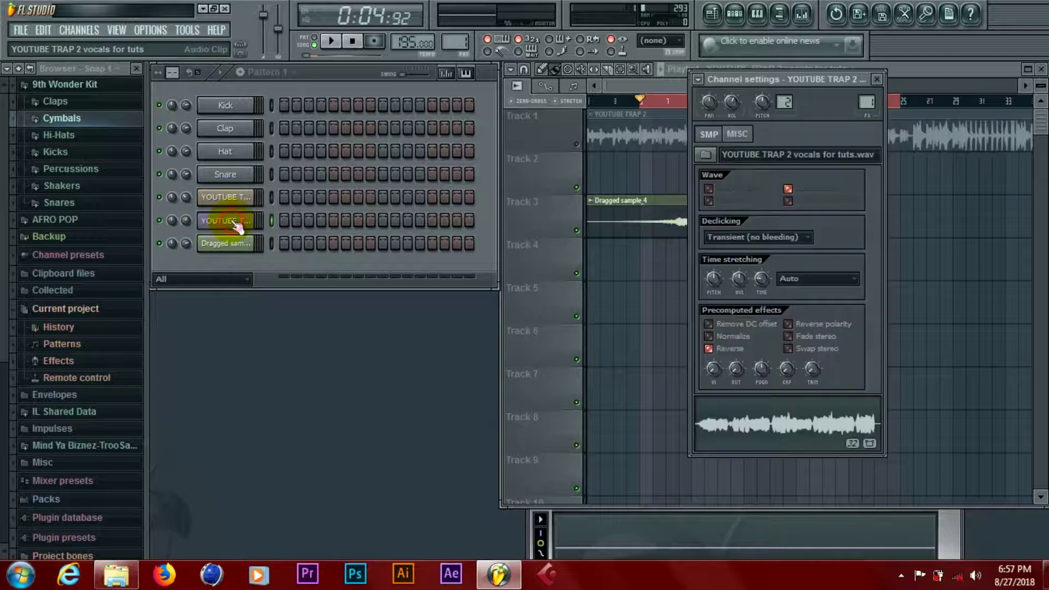
{"action": "left_click", "coordinate": [708, 349]}
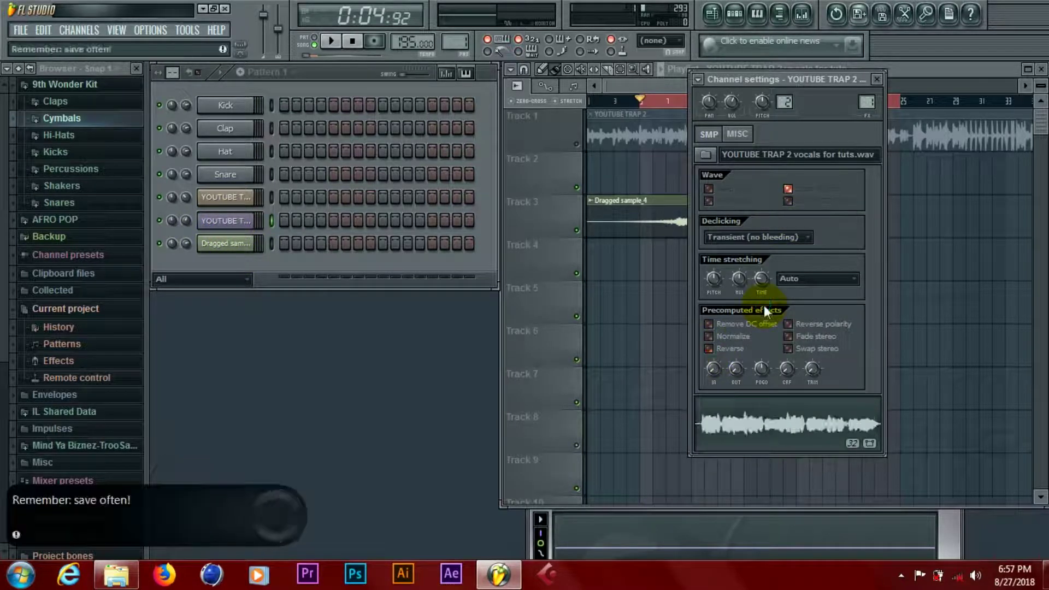
{"action": "left_click", "coordinate": [878, 80]}
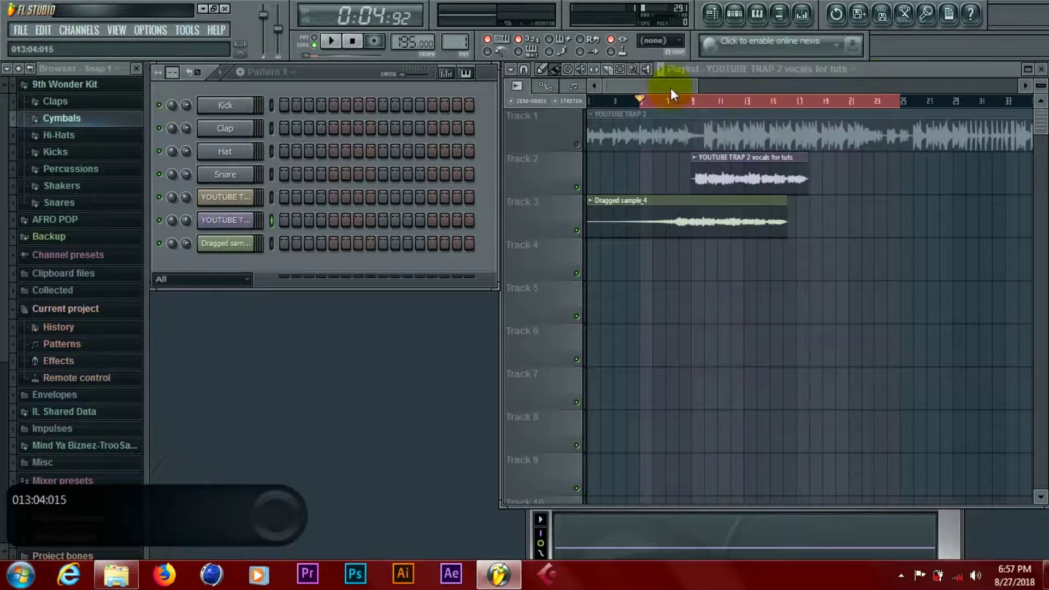
Play the arrangement from bar 1 to hear the reversed reverb leading into the vocals, and pause at about bar 9.
{"action": "left_click_drag", "start_coordinate": [596, 102], "coordinate": [575, 102]}
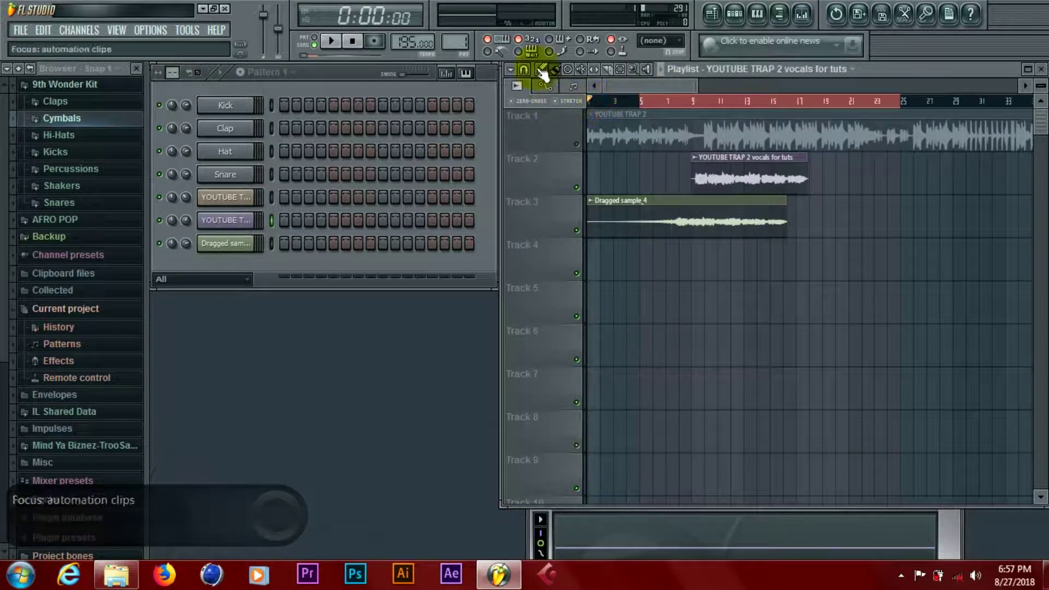
{"action": "left_click", "coordinate": [334, 42]}
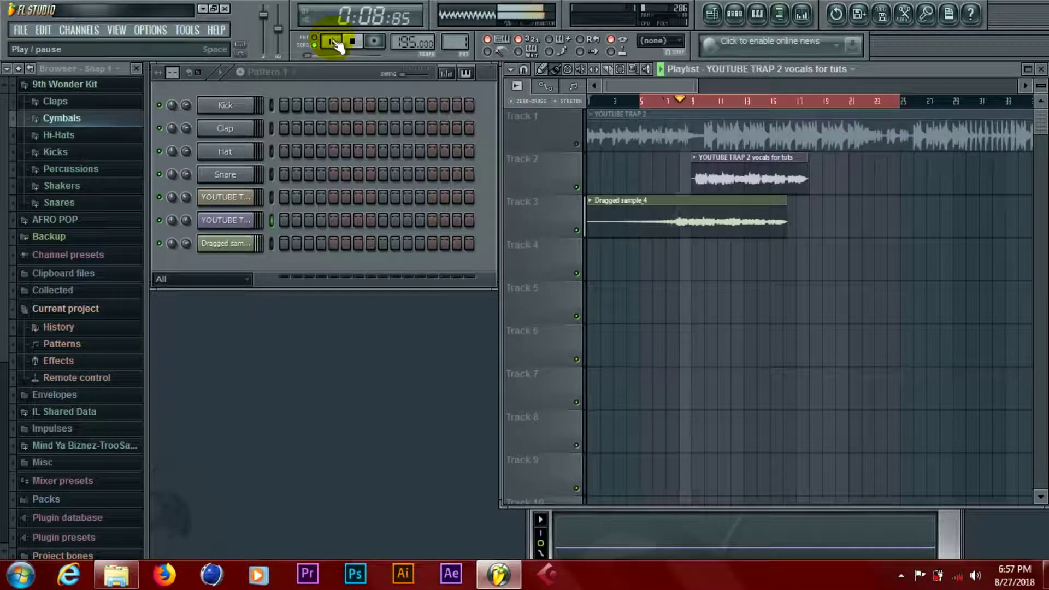
{"action": "left_click", "coordinate": [333, 42]}
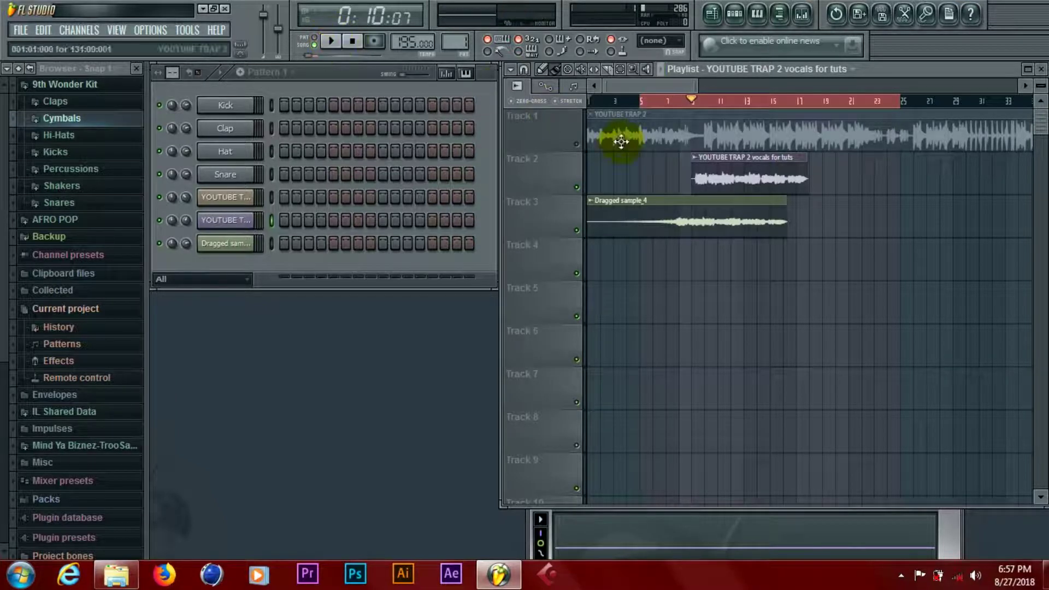
Play the arrangement from bar 9 to about bar 11, pause, and return the playhead to about bar 6.
{"action": "left_click", "coordinate": [331, 42]}
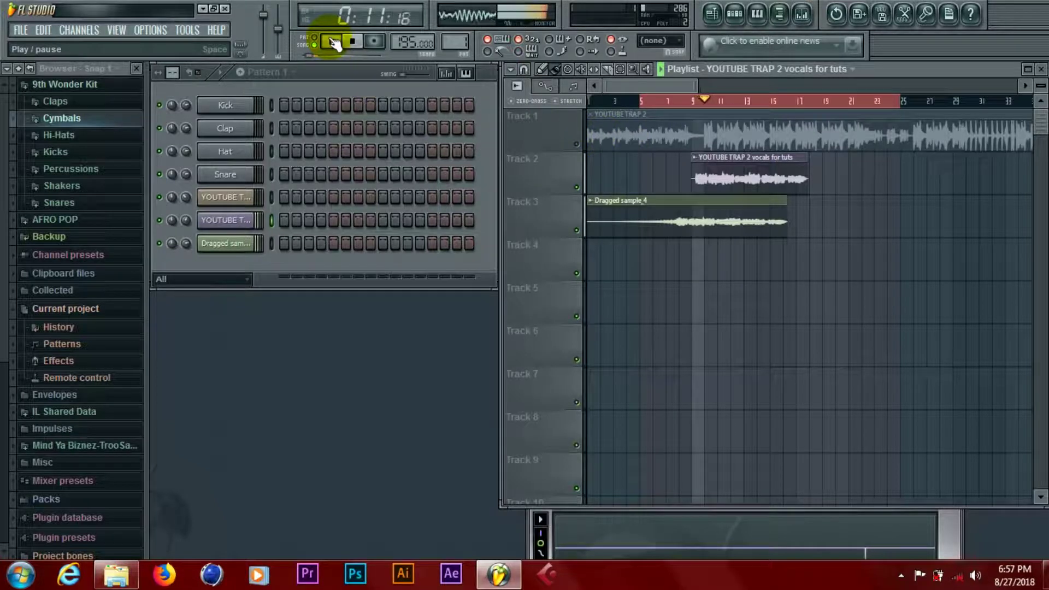
{"action": "left_click", "coordinate": [332, 42]}
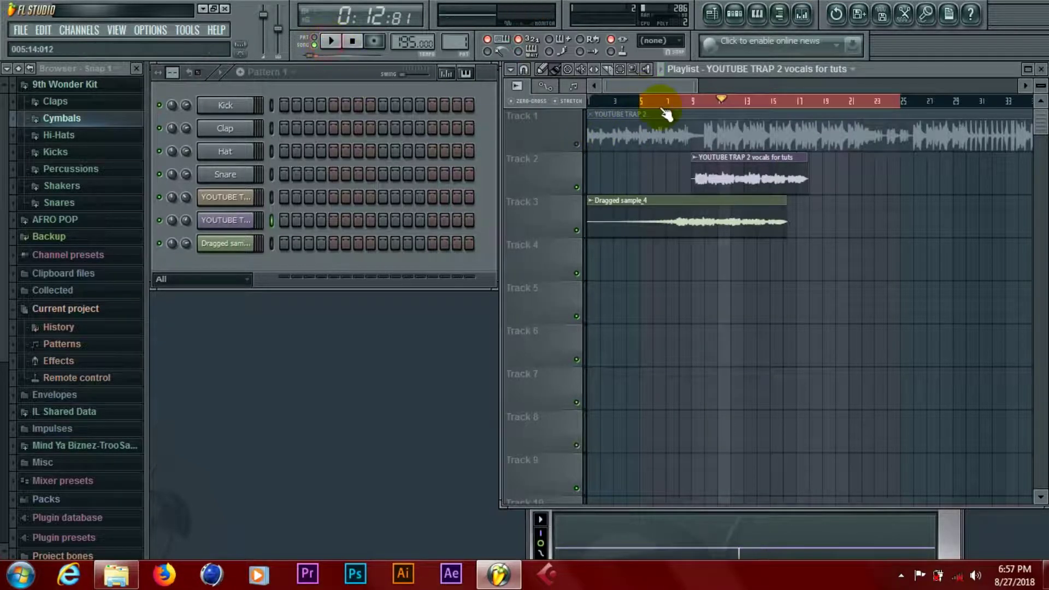
{"action": "left_click", "coordinate": [658, 102]}
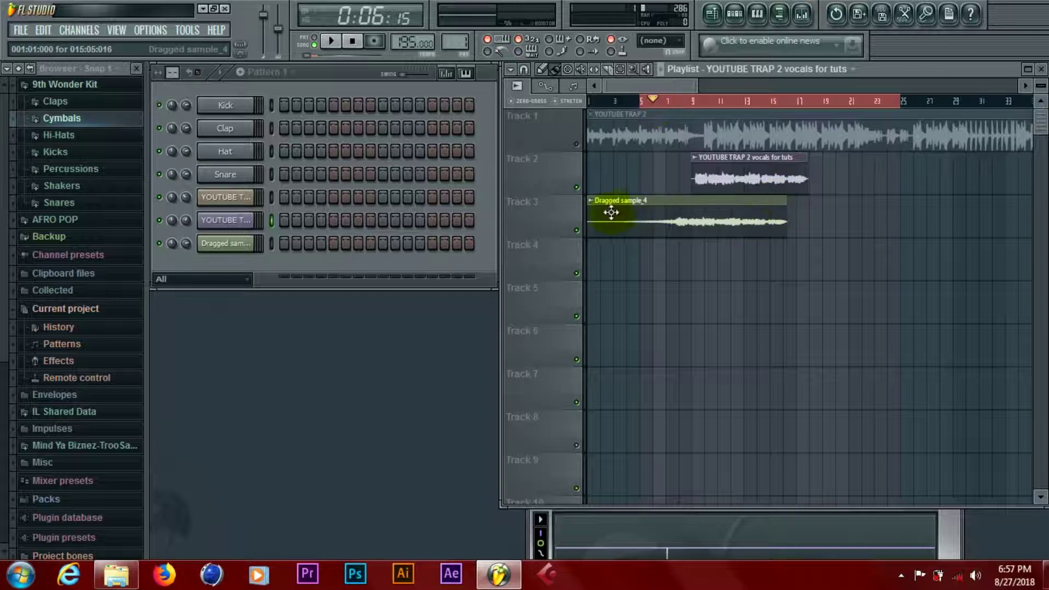
{"action": "left_click", "coordinate": [717, 176]}
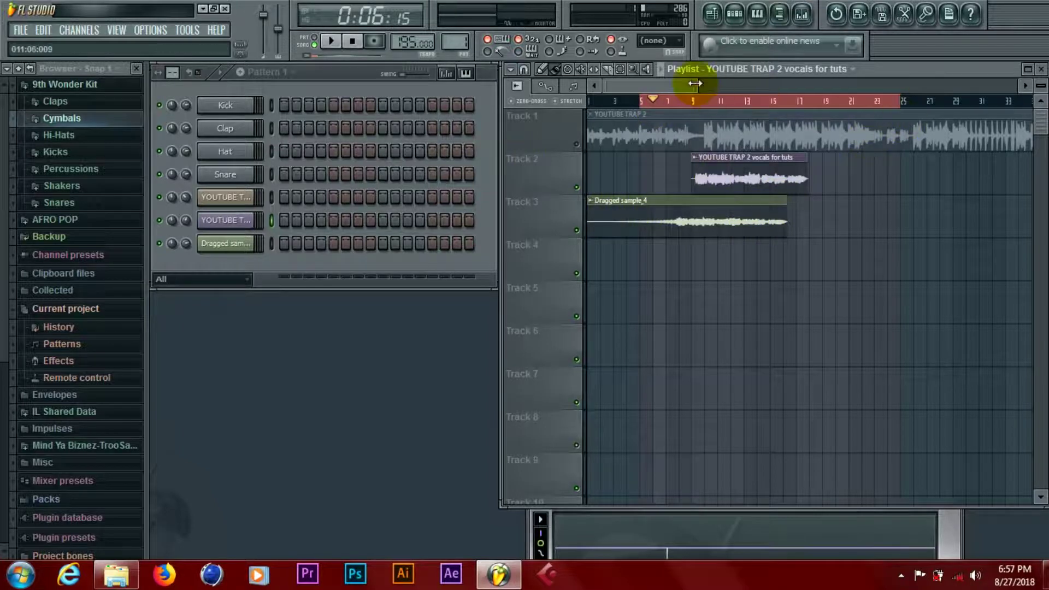
Activate the Slice tool and enlarge the playlist around the start of the vocals clip at bar 9.
{"action": "left_click_drag", "start_coordinate": [695, 86], "coordinate": [628, 89]}
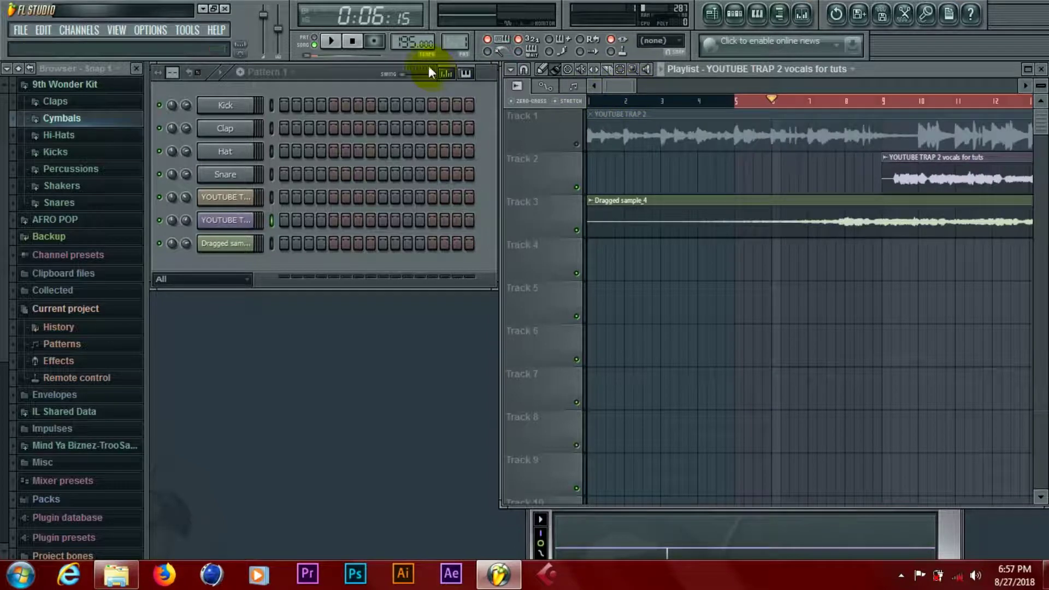
{"action": "left_click", "coordinate": [608, 70]}
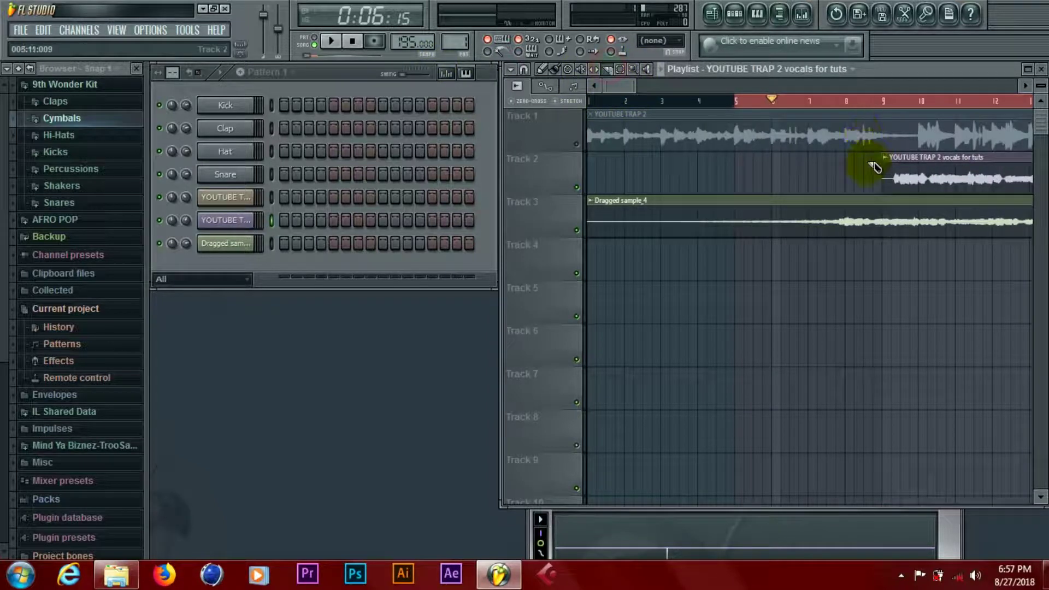
{"action": "left_click", "coordinate": [1026, 70]}
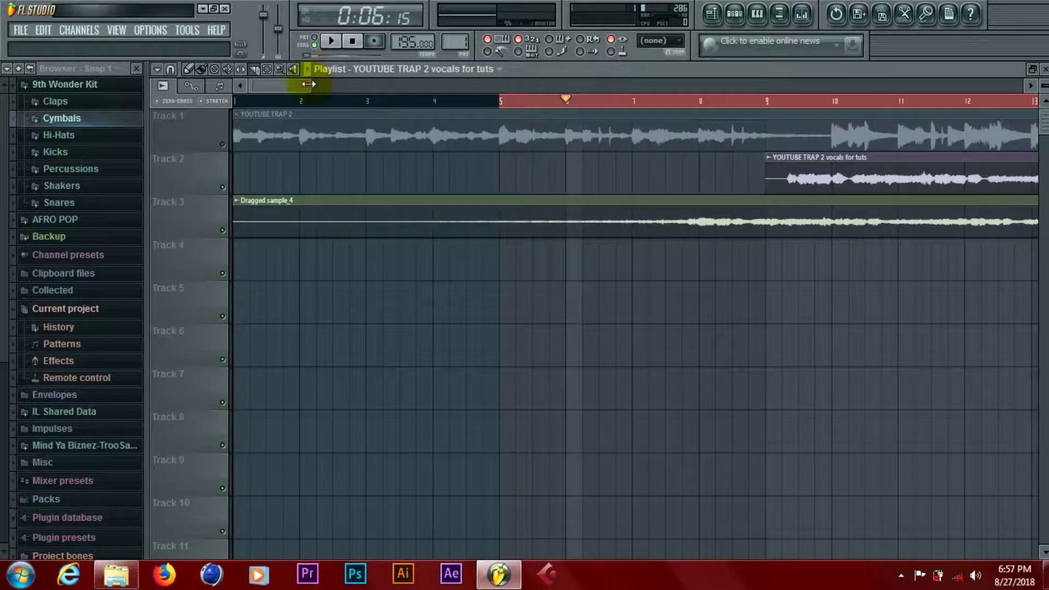
{"action": "mouse_move", "coordinate": [309, 83]}
{"action": "left_mouse_down"}
{"action": "mouse_move", "coordinate": [277, 83]}
{"action": "mouse_move", "coordinate": [301, 82]}
{"action": "left_mouse_up"}
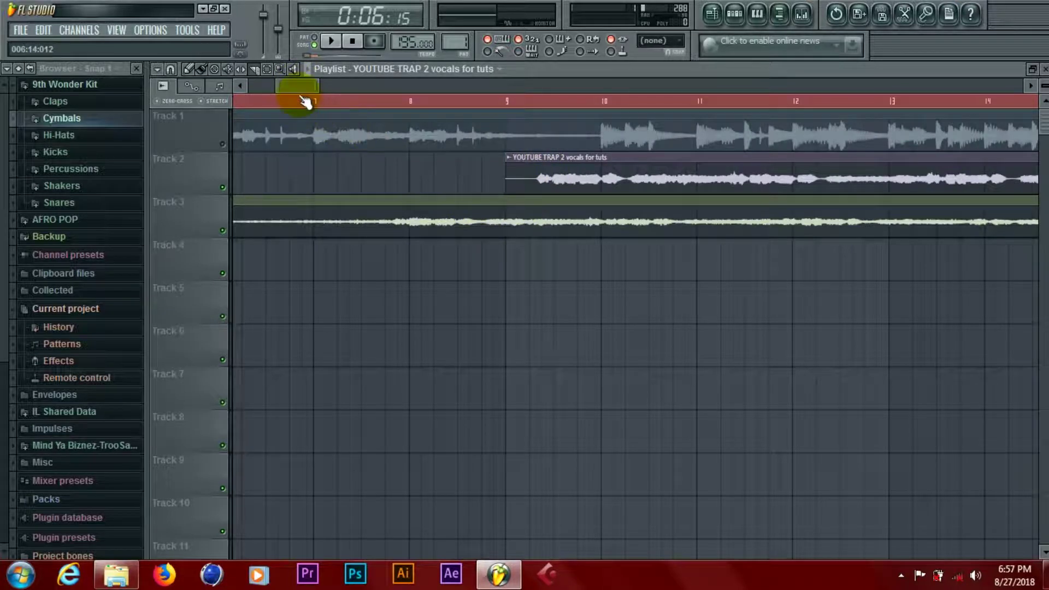
Play repeatedly from around bar 7 to locate the cut point in Dragged sample_4, and pause just before bar 8.
{"action": "left_click", "coordinate": [333, 108]}
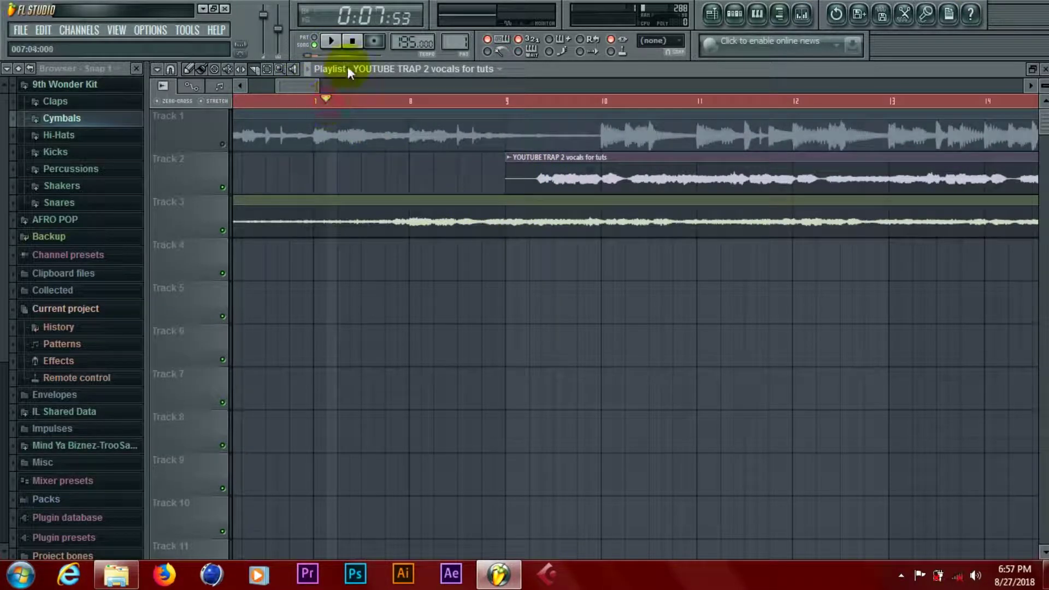
{"action": "left_click", "coordinate": [332, 42]}
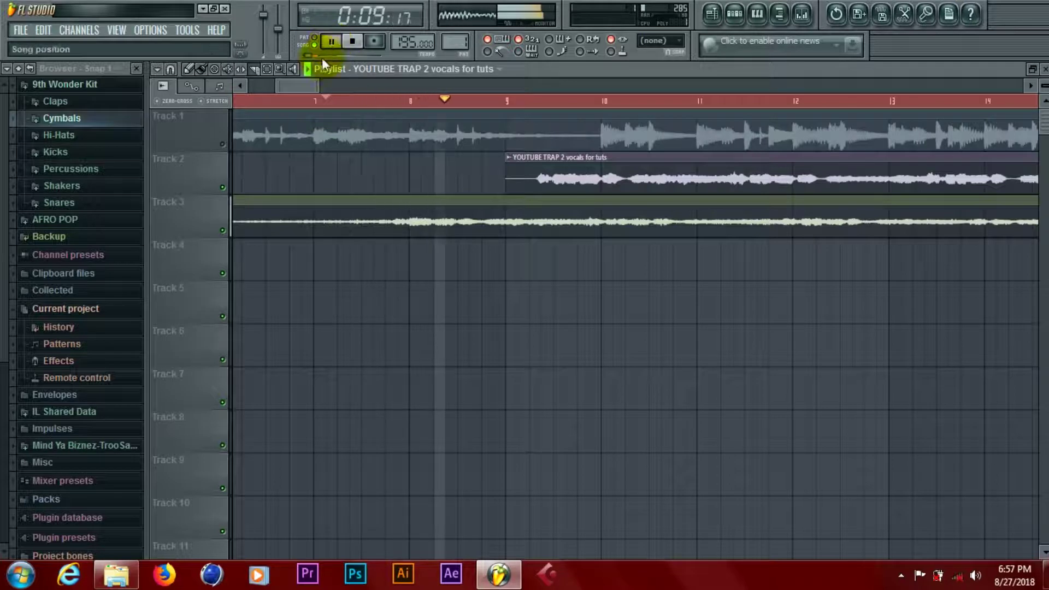
{"action": "left_click", "coordinate": [285, 101]}
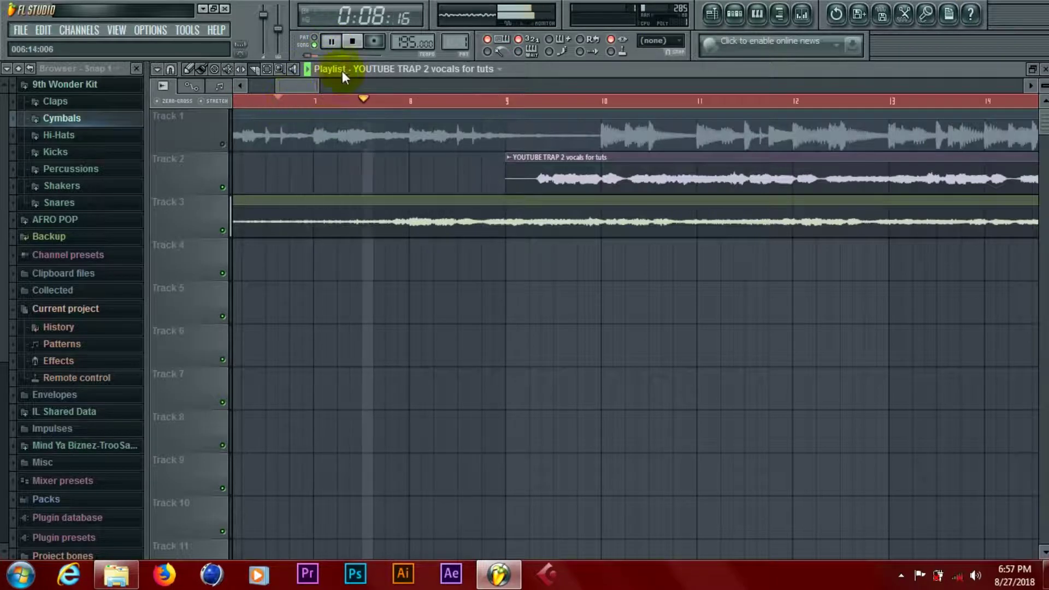
{"action": "left_click", "coordinate": [321, 103]}
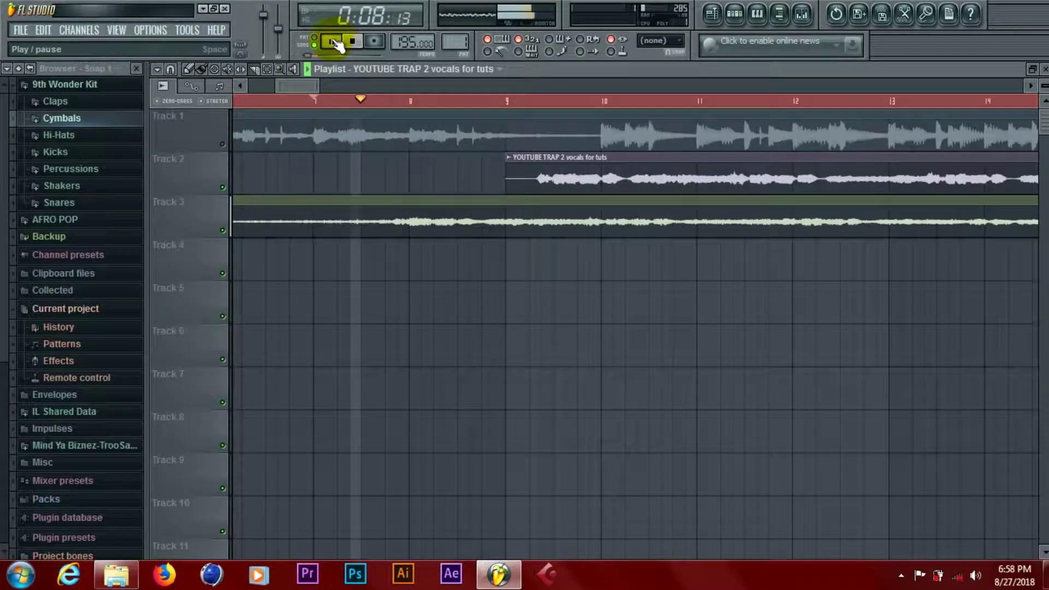
{"action": "left_click", "coordinate": [331, 42]}
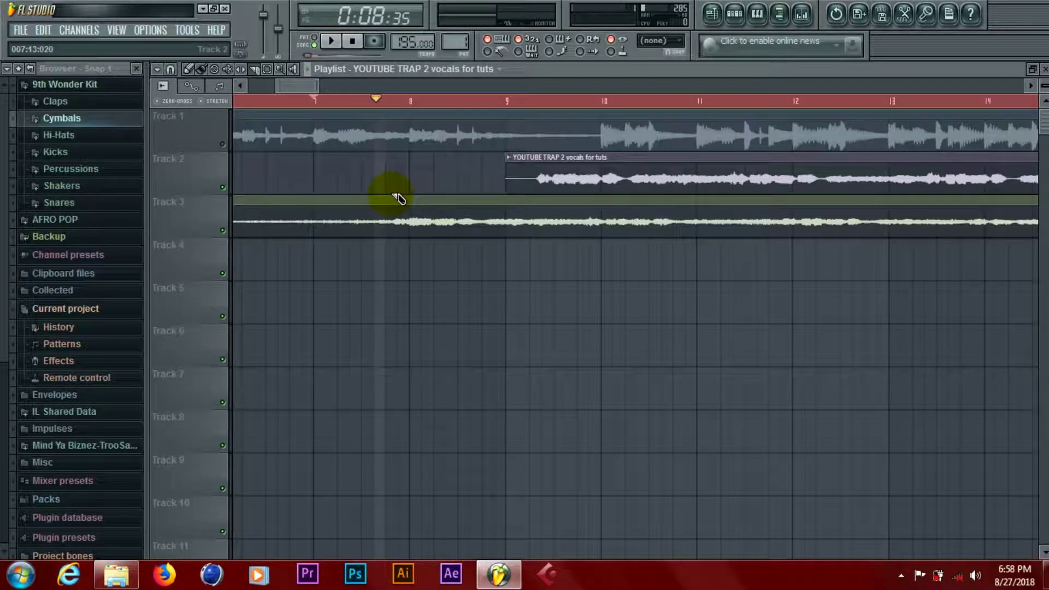
Slice Dragged sample_4 on Track 3 just before bar 8 and delete the part after the cut.
{"action": "left_click_drag", "start_coordinate": [399, 199], "coordinate": [409, 269]}
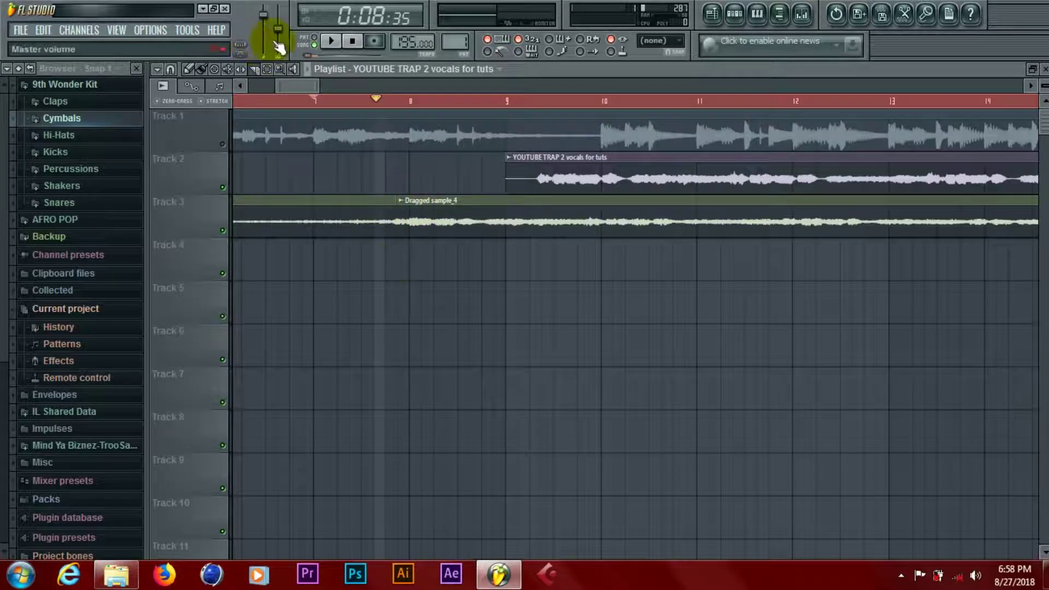
{"action": "left_click", "coordinate": [201, 70]}
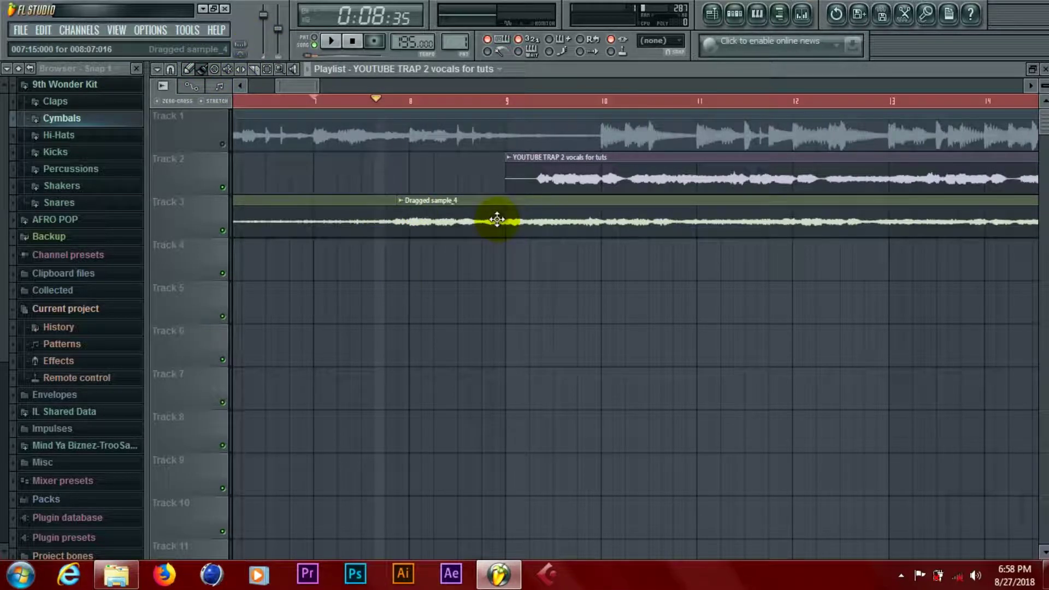
{"action": "left_click", "coordinate": [495, 219]}
Move the vocals clip to start midway through bar 7, overlapping the end of Dragged sample_4, and play the transition from about bar 1.
{"action": "left_click_drag", "start_coordinate": [319, 90], "coordinate": [375, 95]}
{"action": "left_click_drag", "start_coordinate": [373, 184], "coordinate": [315, 169]}
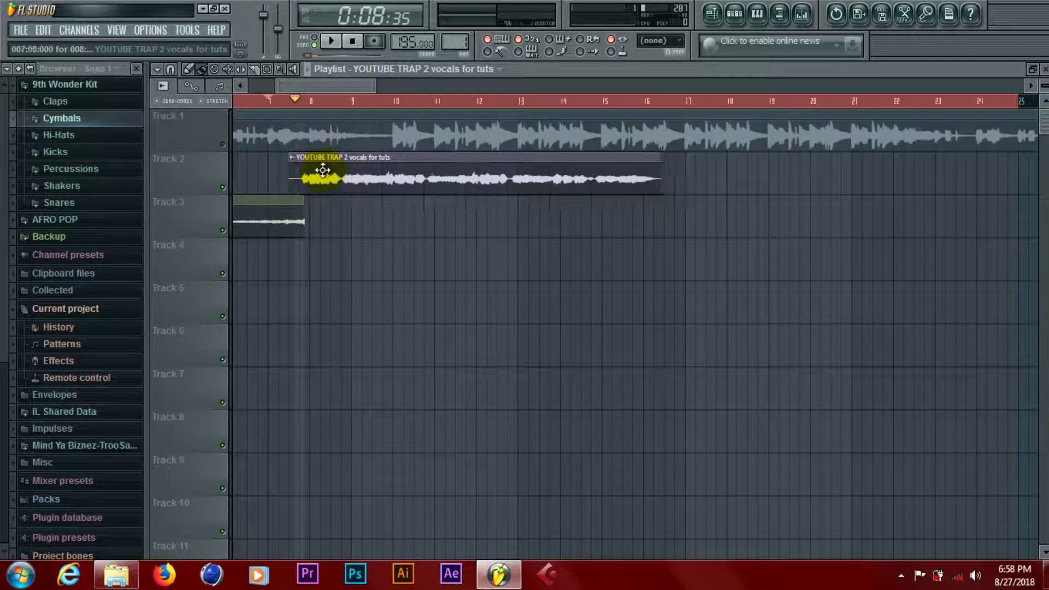
{"action": "left_click", "coordinate": [264, 101]}
{"action": "left_click_drag", "start_coordinate": [221, 100], "coordinate": [249, 100]}
{"action": "left_click", "coordinate": [331, 41]}
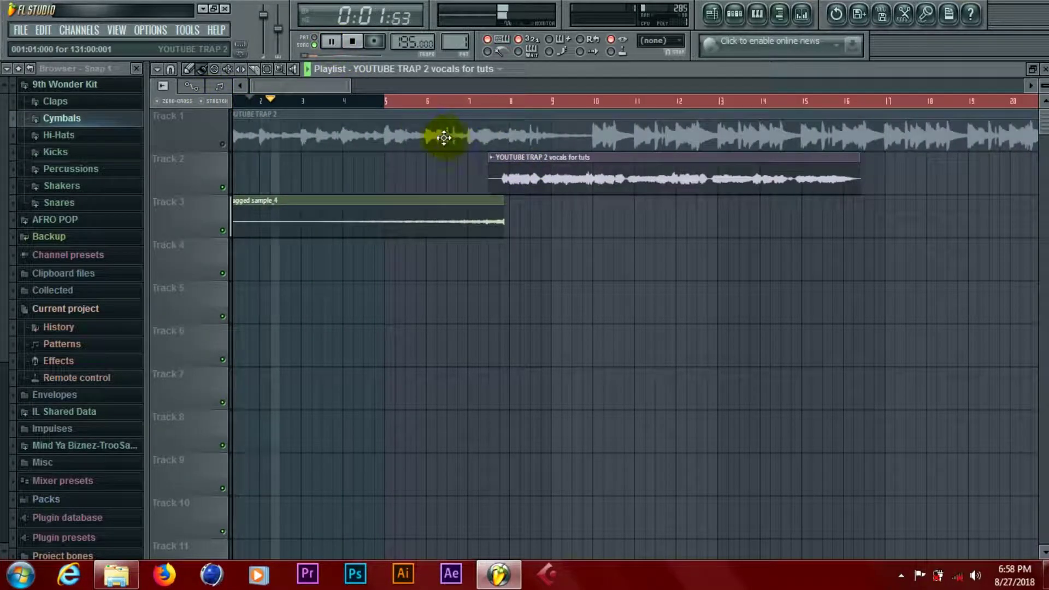
{"action": "left_click_drag", "start_coordinate": [348, 97], "coordinate": [437, 103]}
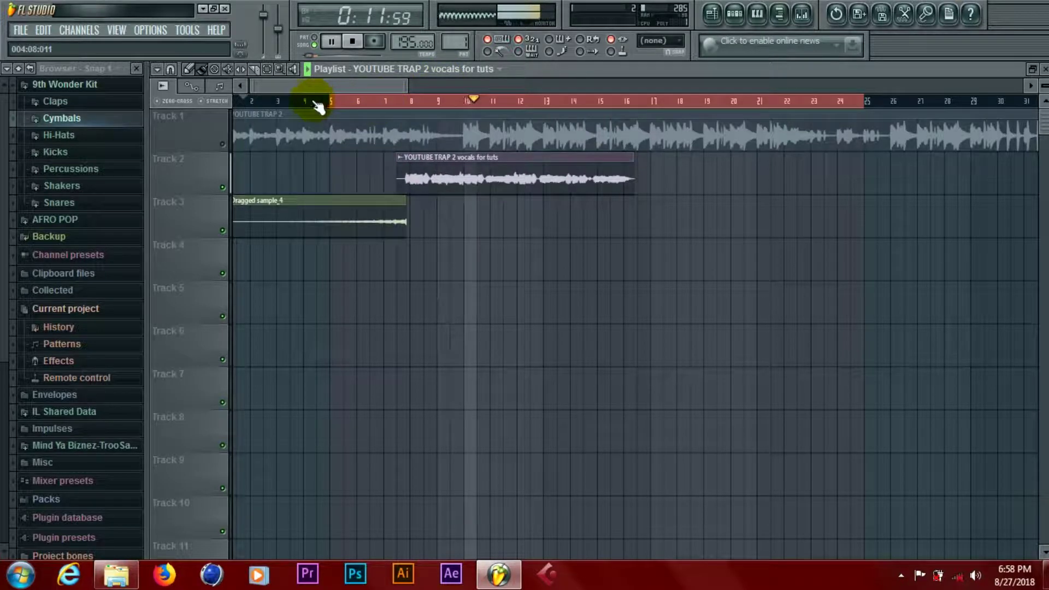
{"action": "left_click", "coordinate": [331, 41]}
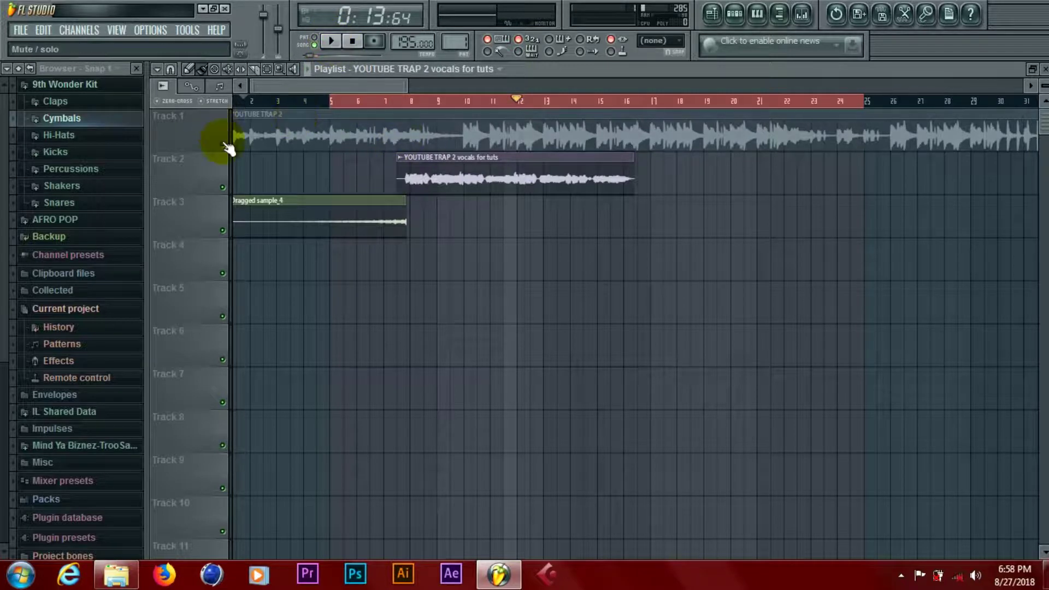
Unmute the beat on Track 1 and move the vocals clip to start at about bar 16, checking the beat in playback.
{"action": "left_click", "coordinate": [228, 148]}
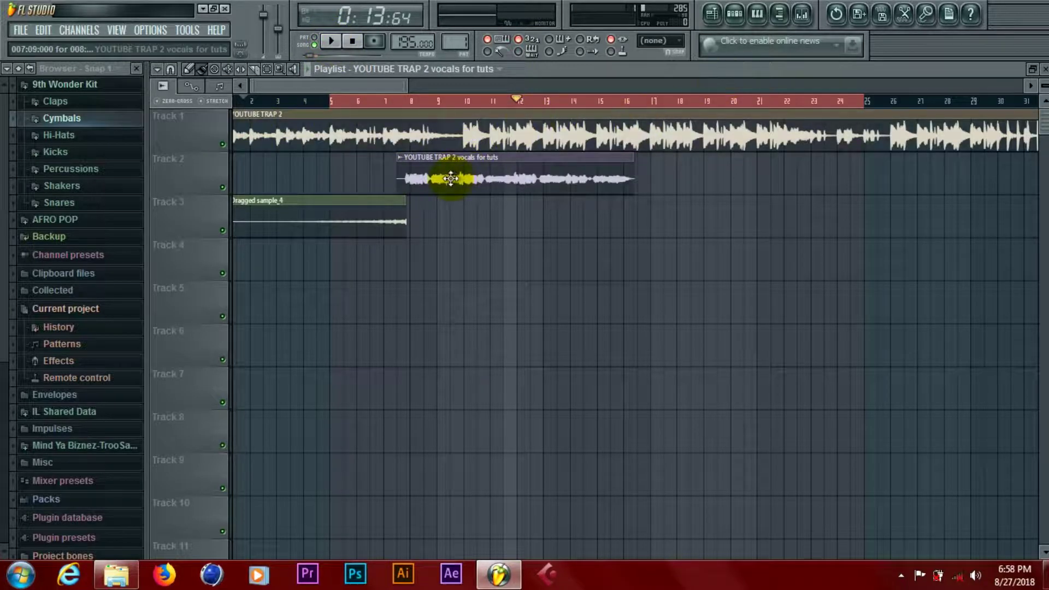
{"action": "left_click_drag", "start_coordinate": [451, 179], "coordinate": [678, 179]}
{"action": "left_click", "coordinate": [626, 102]}
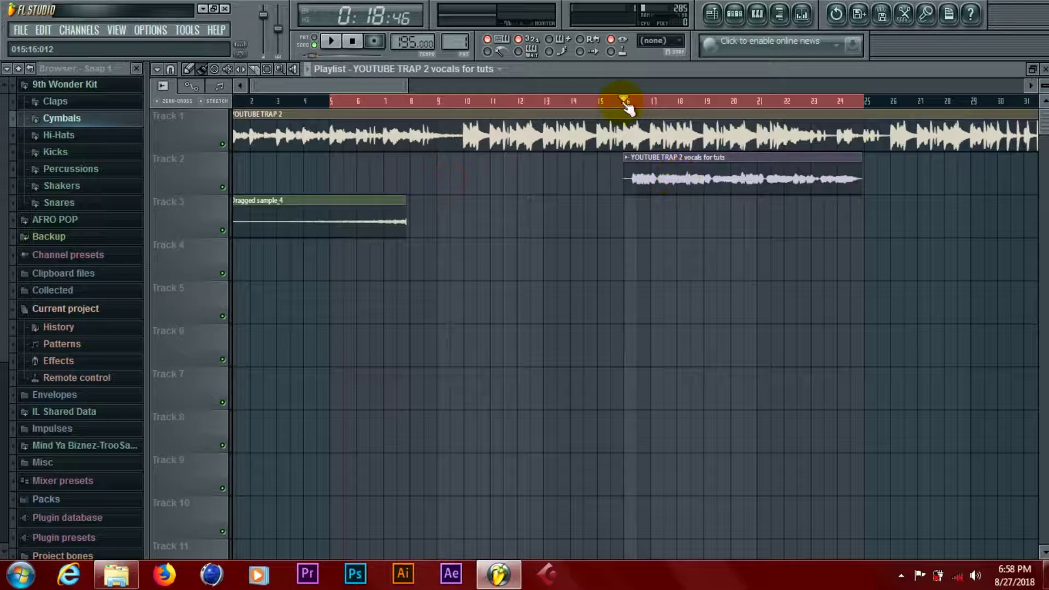
{"action": "left_click", "coordinate": [332, 41]}
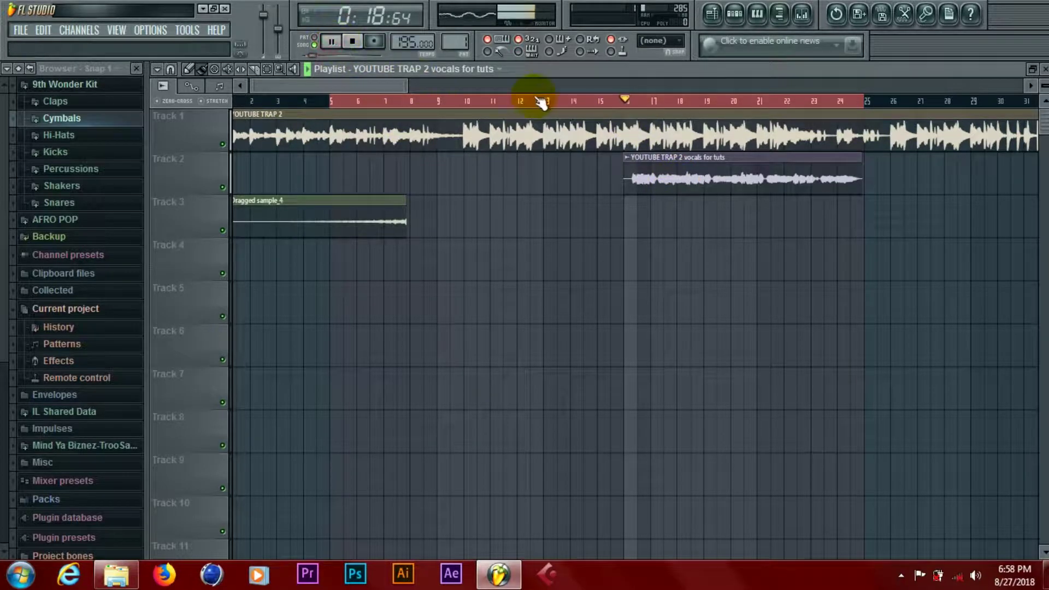
{"action": "left_click", "coordinate": [535, 102]}
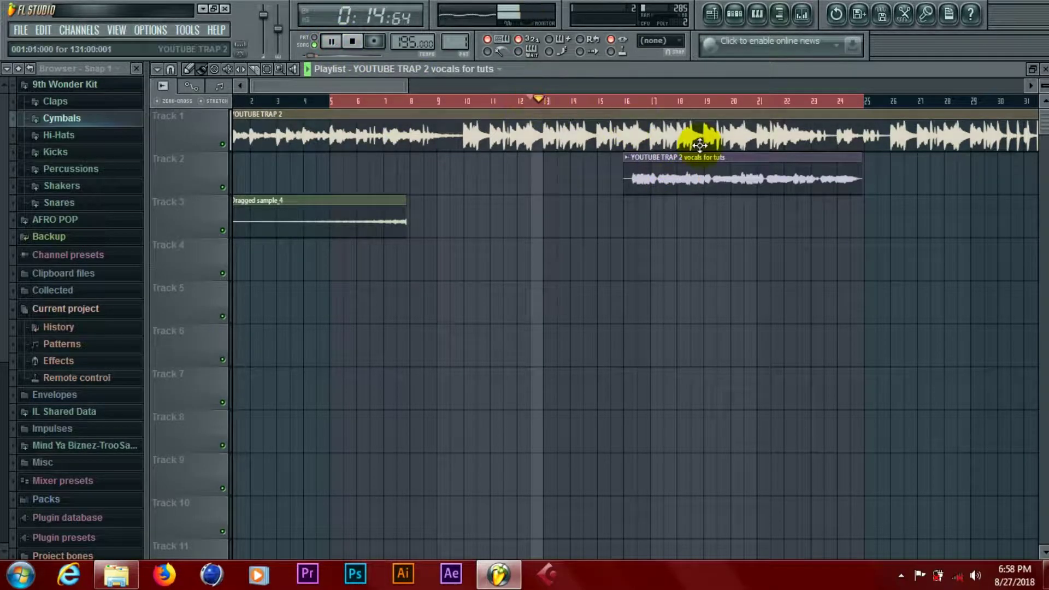
Move the vocals clip further along the beat in stages until it starts at bar 26, and play from there.
{"action": "left_click_drag", "start_coordinate": [671, 164], "coordinate": [787, 165]}
{"action": "left_click", "coordinate": [660, 102]}
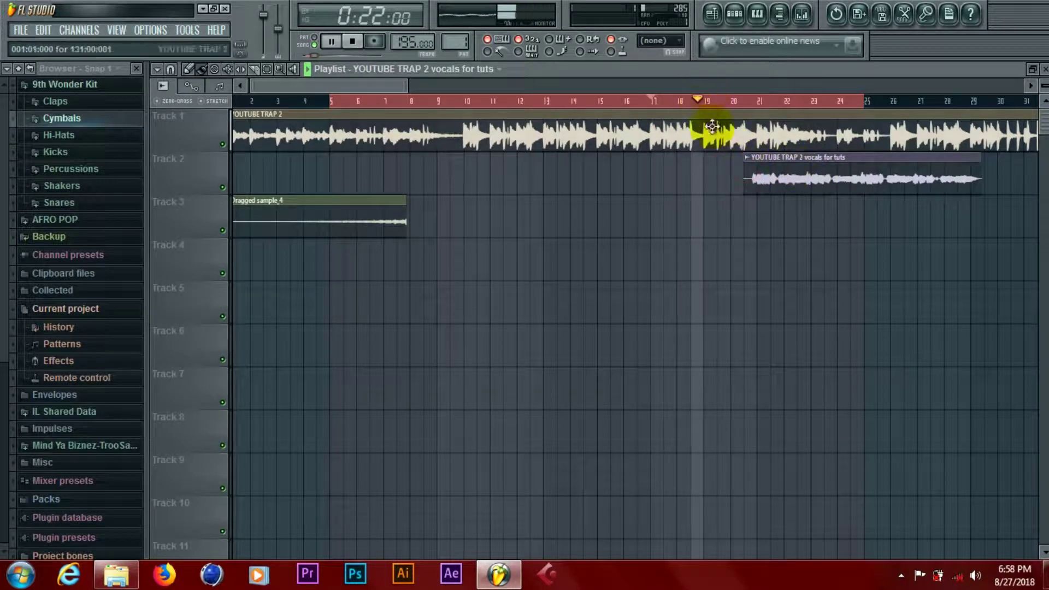
{"action": "left_click_drag", "start_coordinate": [789, 176], "coordinate": [869, 176]}
{"action": "left_click", "coordinate": [849, 87]}
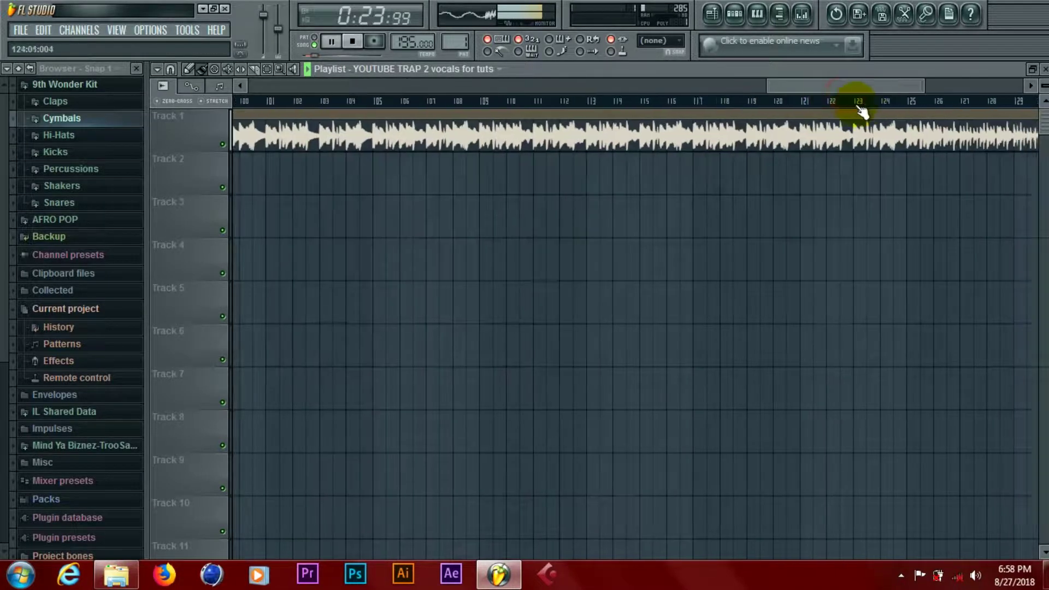
{"action": "left_click_drag", "start_coordinate": [808, 84], "coordinate": [344, 109]}
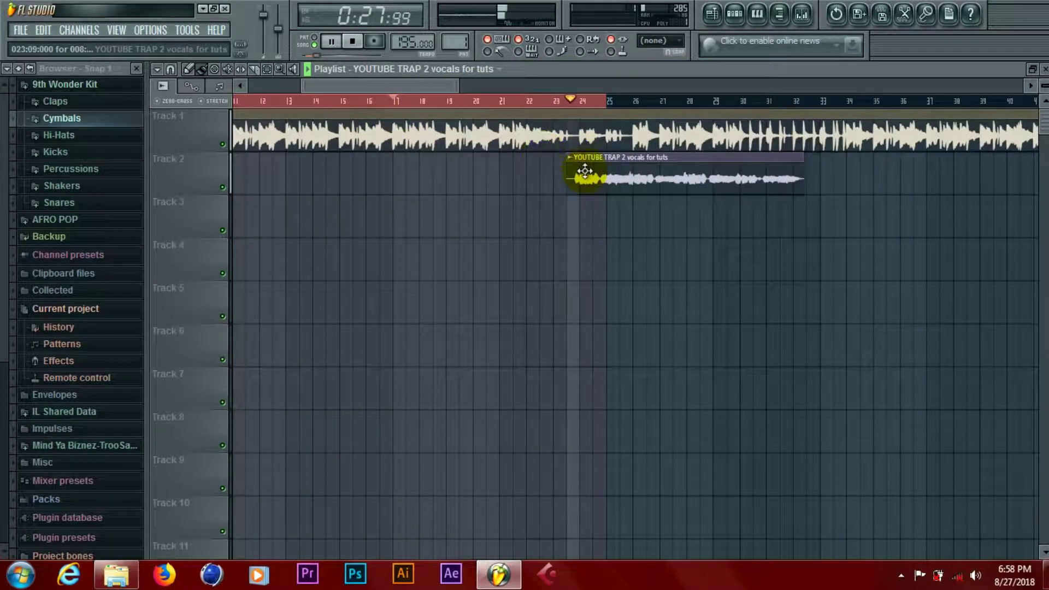
{"action": "left_click_drag", "start_coordinate": [593, 175], "coordinate": [664, 175]}
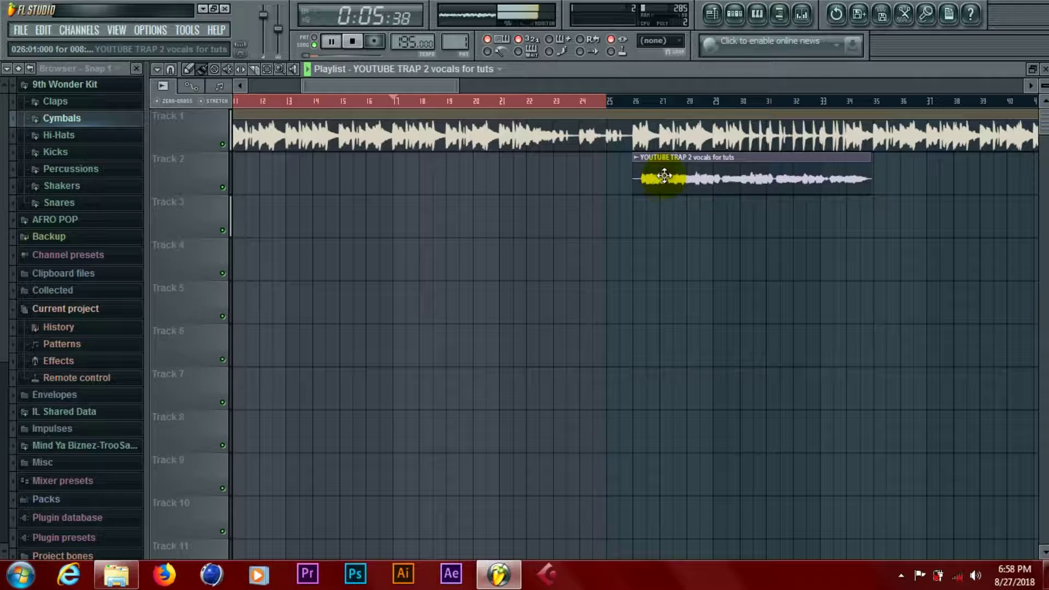
{"action": "left_click", "coordinate": [625, 104]}
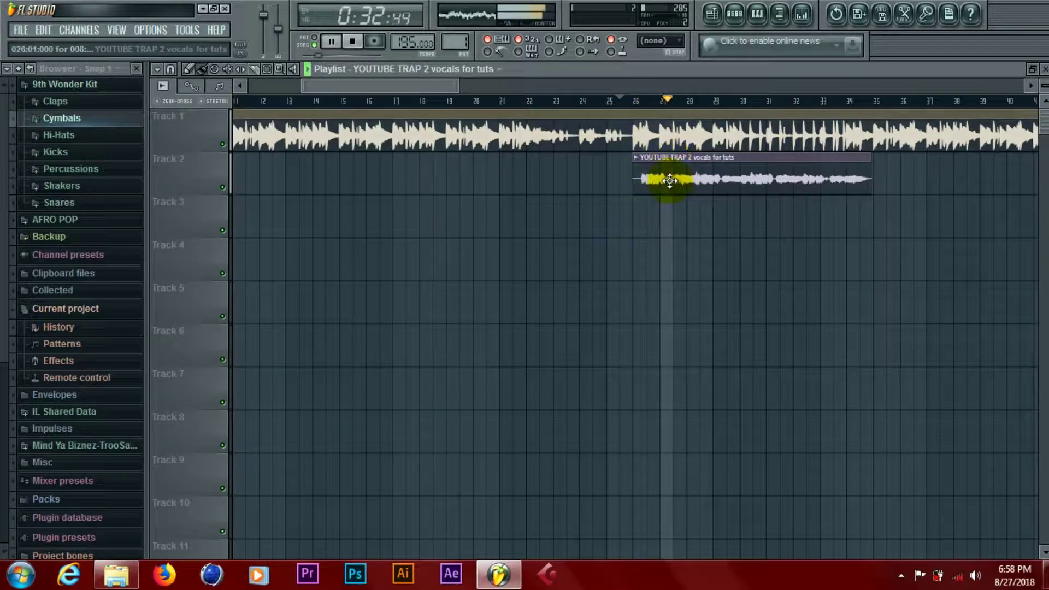
Move the vocals clip to start at about bar 33, stop playback and place the playhead at bar 33.
{"action": "left_click_drag", "start_coordinate": [743, 172], "coordinate": [872, 179]}
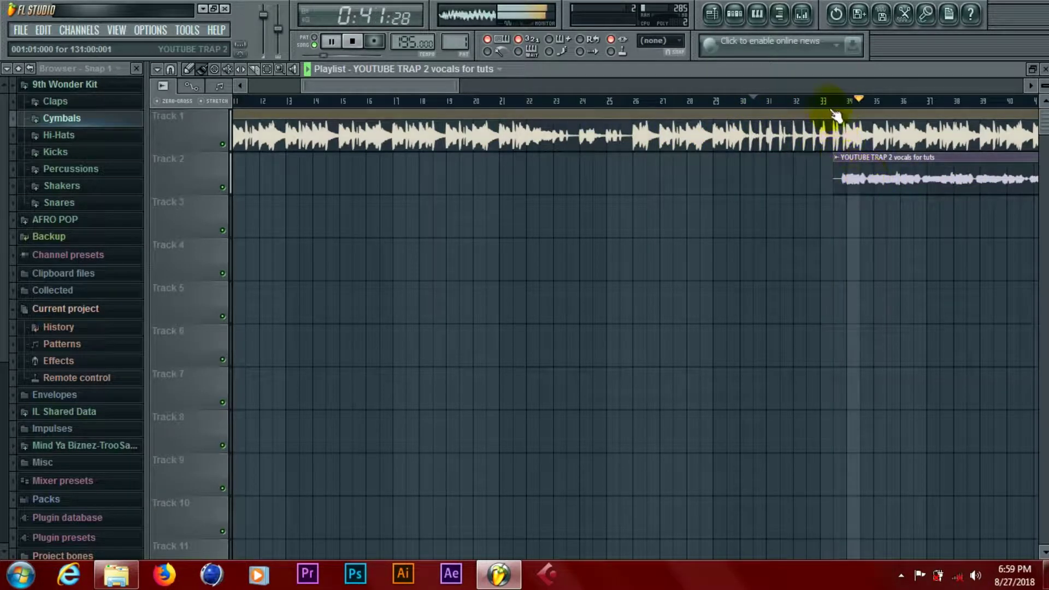
{"action": "left_click", "coordinate": [811, 101]}
{"action": "left_click_drag", "start_coordinate": [404, 84], "coordinate": [481, 117]}
{"action": "key", "text": "space"}
{"action": "left_click", "coordinate": [407, 102]}
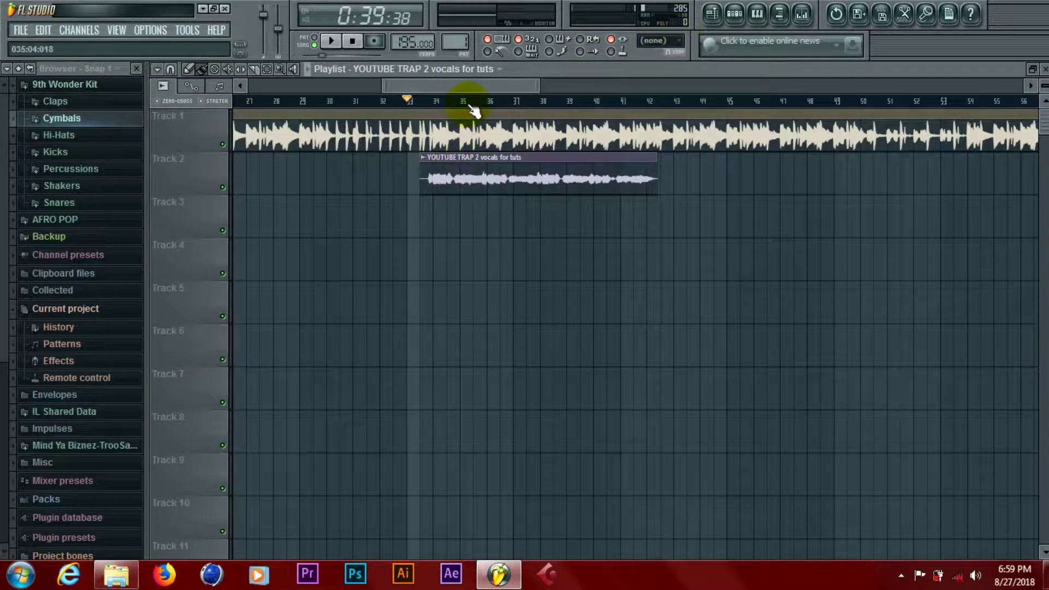
Set the playlist snap to (none) for free placement of the vocals clip.
{"action": "left_click_drag", "start_coordinate": [537, 86], "coordinate": [459, 86]}
{"action": "left_click", "coordinate": [155, 70]}
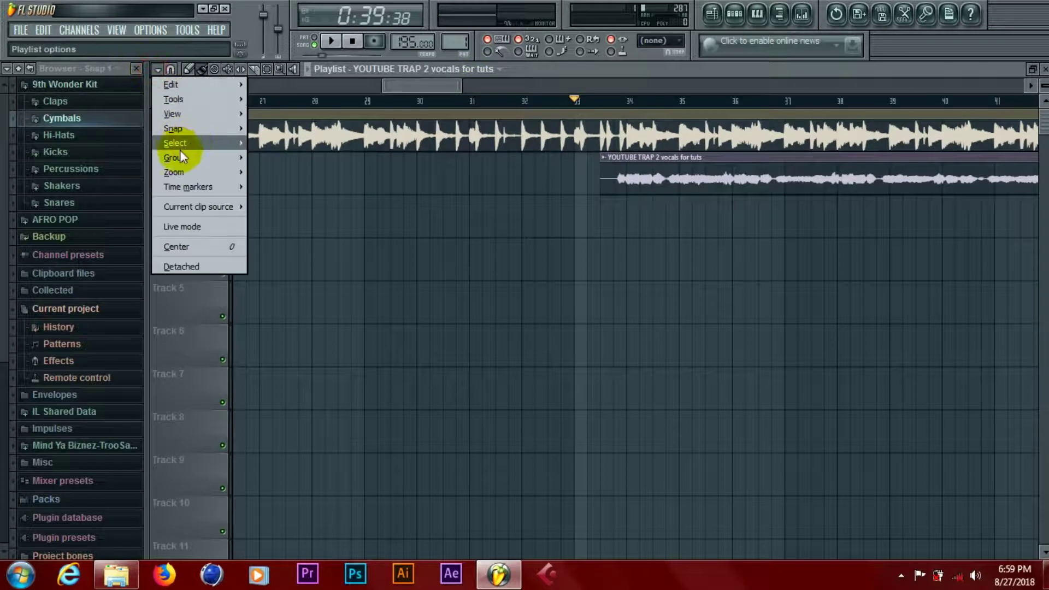
{"action": "mouse_move", "coordinate": [195, 128]}
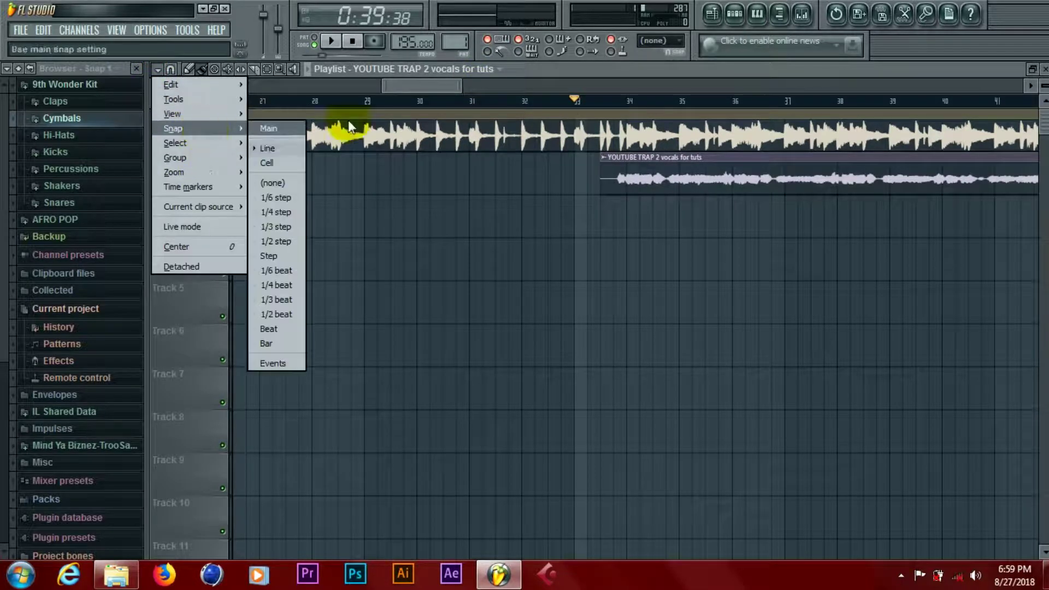
{"action": "left_click", "coordinate": [283, 187]}
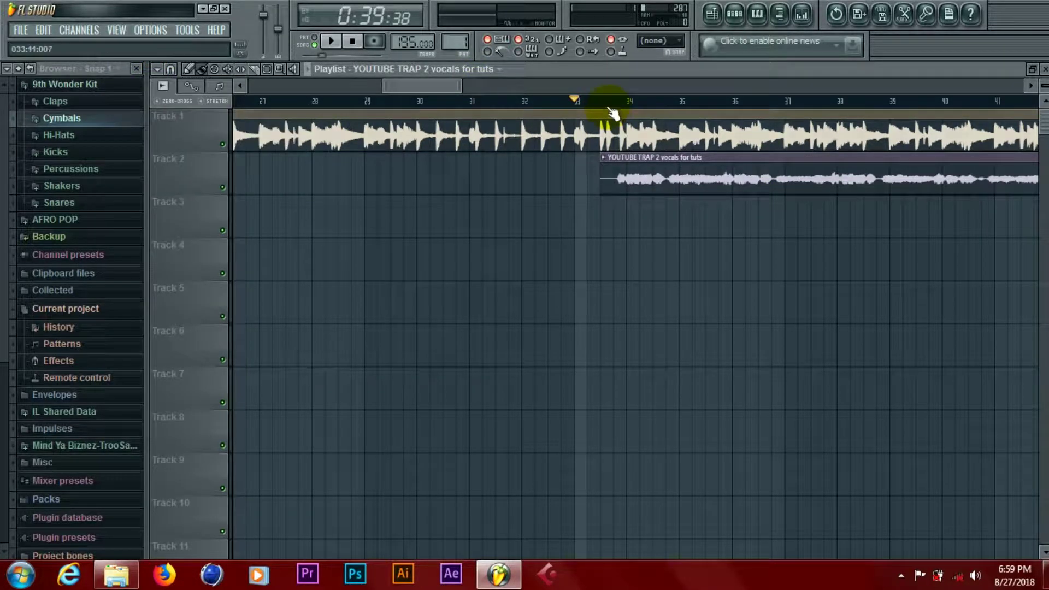
Move the vocals clip to start at about 034:11:014 and play the beat from bar 33.
{"action": "key", "text": "space"}
{"action": "left_click_drag", "start_coordinate": [654, 178], "coordinate": [700, 176]}
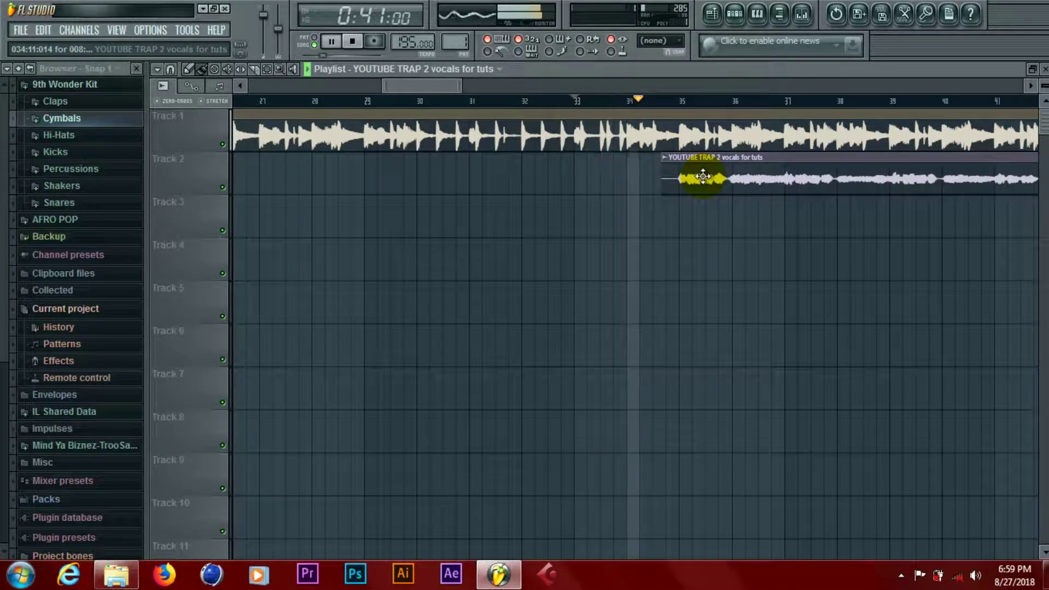
{"action": "key", "text": "space"}
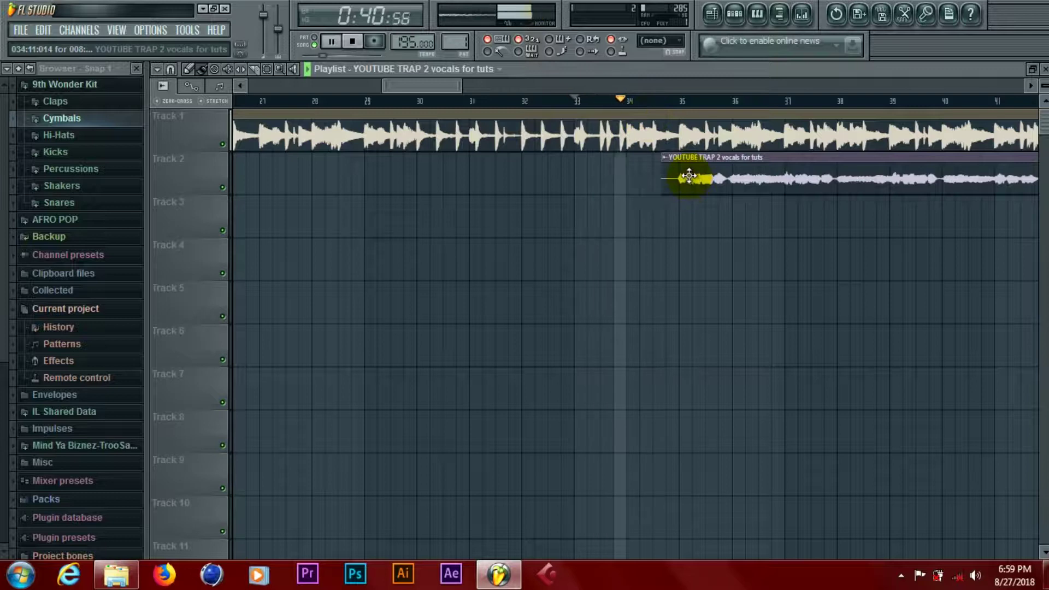
Move the vocals clip back to start at about 032:13:007, playing and stopping the beat to check its timing.
{"action": "key", "text": "space"}
{"action": "left_click_drag", "start_coordinate": [688, 176], "coordinate": [618, 174]}
{"action": "key", "text": "space"}
{"action": "key", "text": "space"}
{"action": "key", "text": "space"}
{"action": "key", "text": "space"}
{"action": "key", "text": "space"}
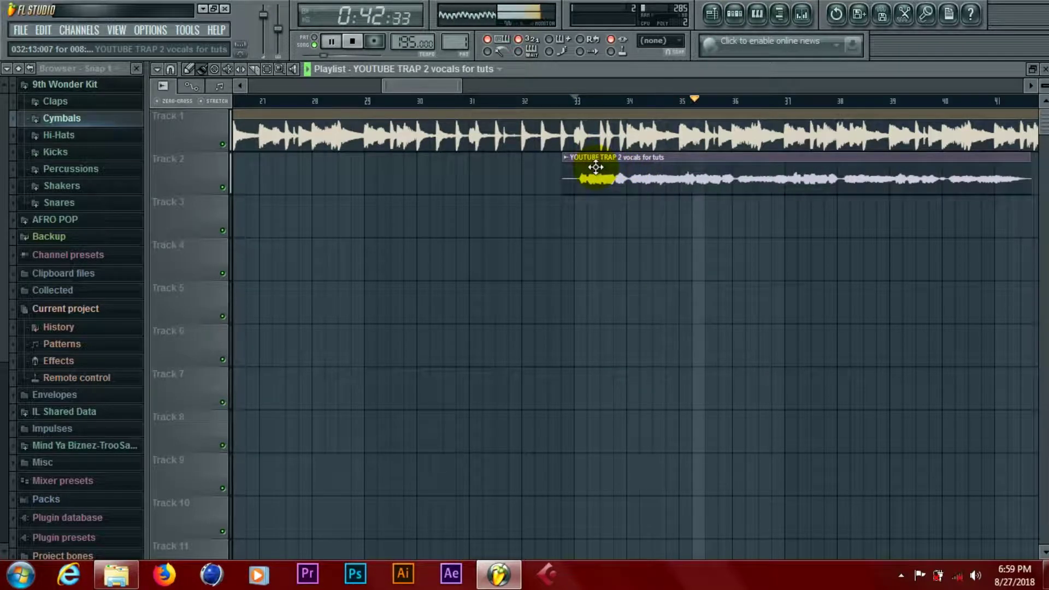
Nudge the vocals clip earlier to start at 032:11:021 and play the transition from about bars 32 and 31.5.
{"action": "left_click_drag", "start_coordinate": [461, 87], "coordinate": [440, 86]}
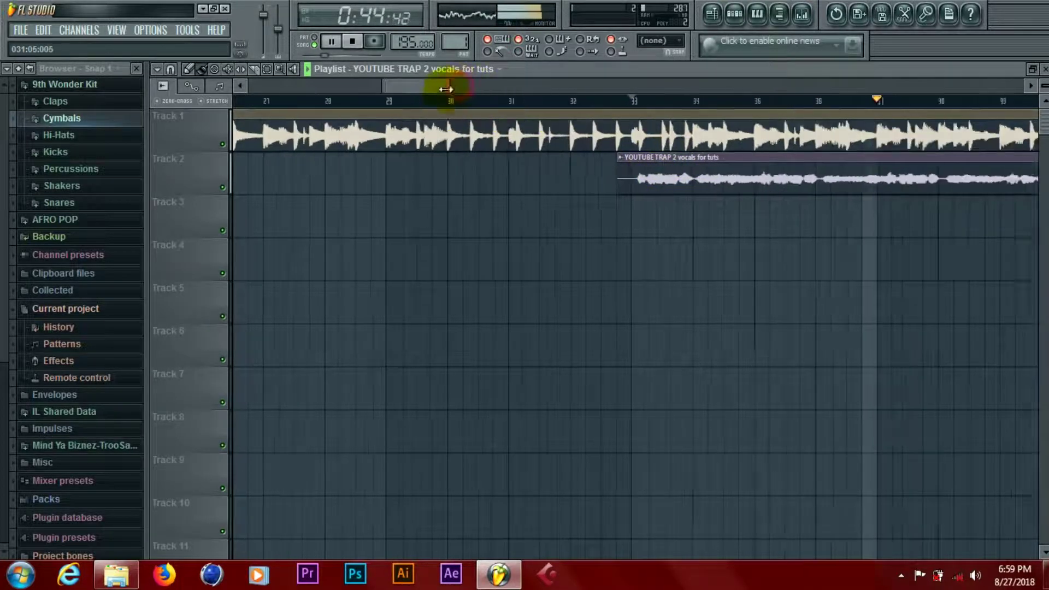
{"action": "key", "text": "space"}
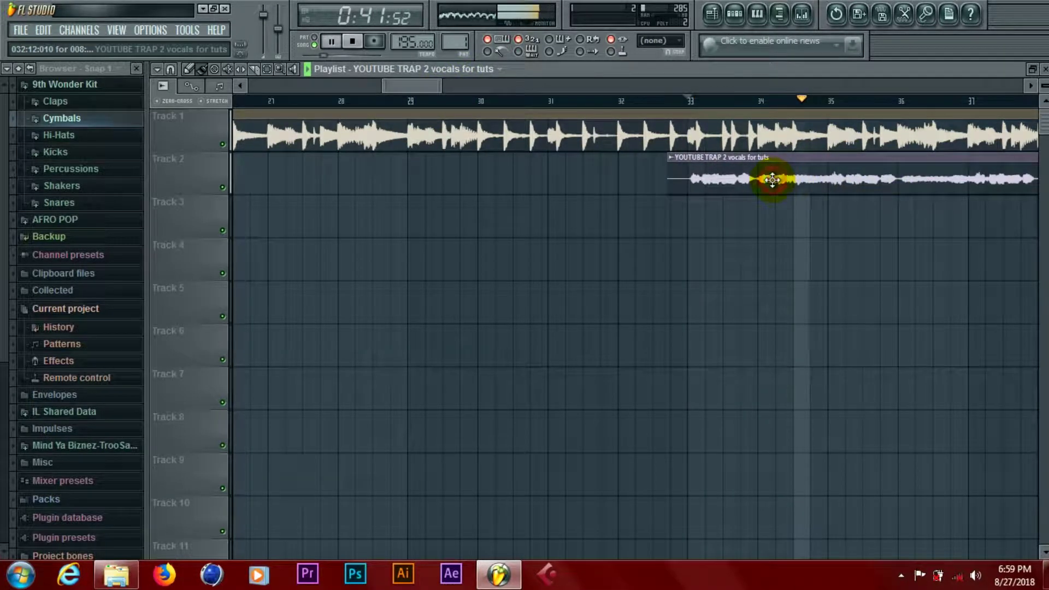
{"action": "left_click_drag", "start_coordinate": [772, 180], "coordinate": [769, 181]}
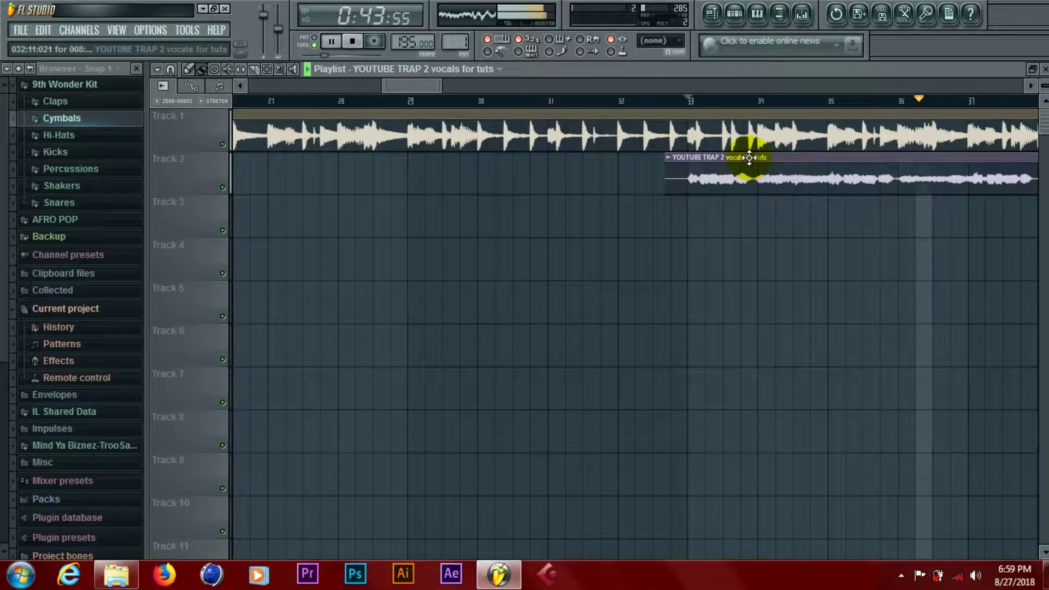
{"action": "left_click", "coordinate": [634, 103]}
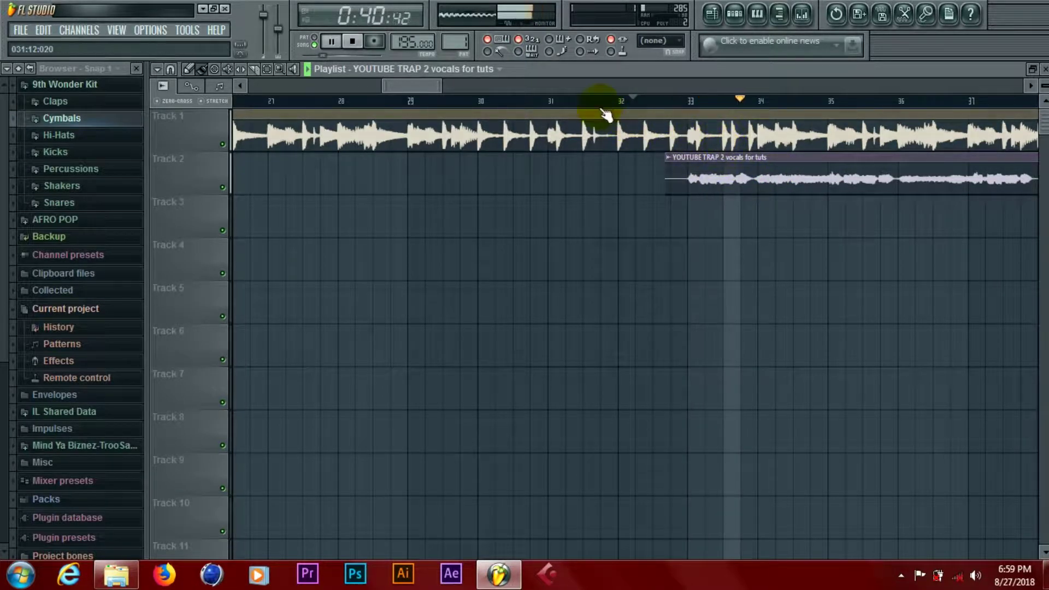
{"action": "left_click", "coordinate": [587, 103]}
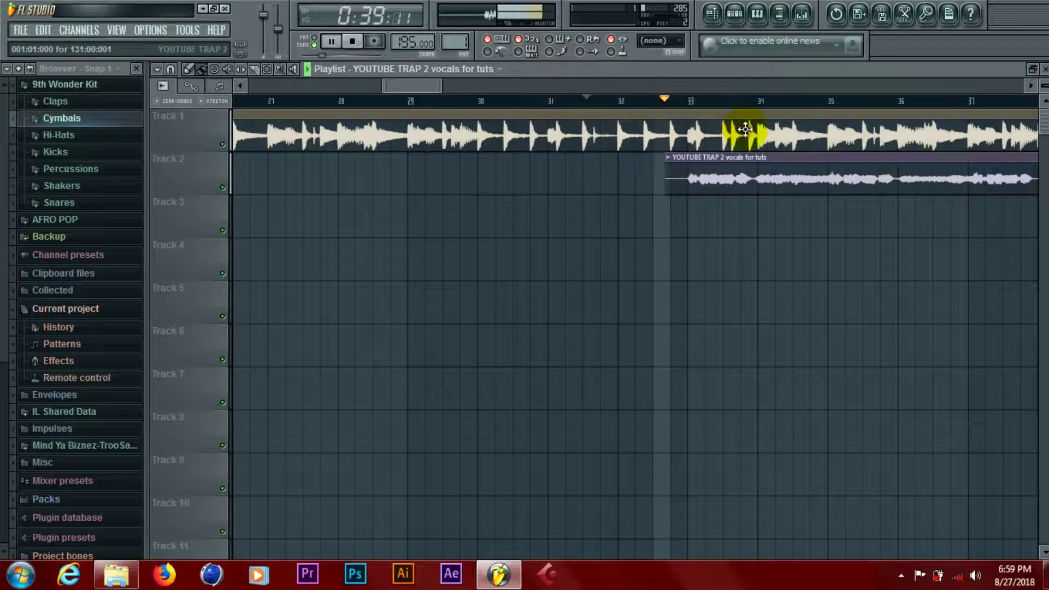
Shift the vocals clip slightly forward to start at 032:12:022 and play from just before it.
{"action": "key", "text": "space"}
{"action": "key", "text": "space"}
{"action": "left_click_drag", "start_coordinate": [709, 168], "coordinate": [713, 168]}
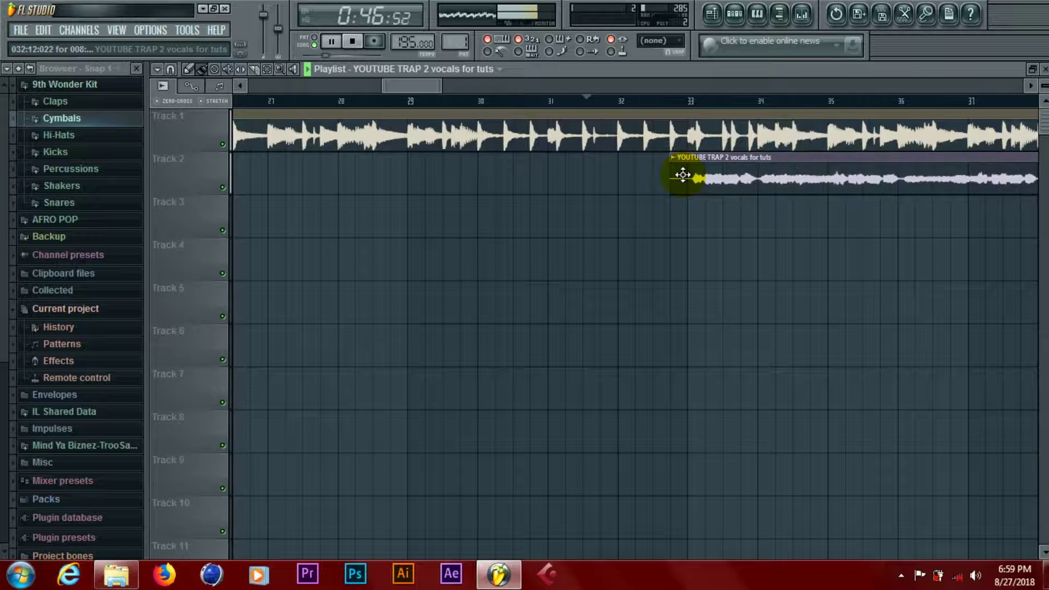
{"action": "left_click", "coordinate": [668, 102]}
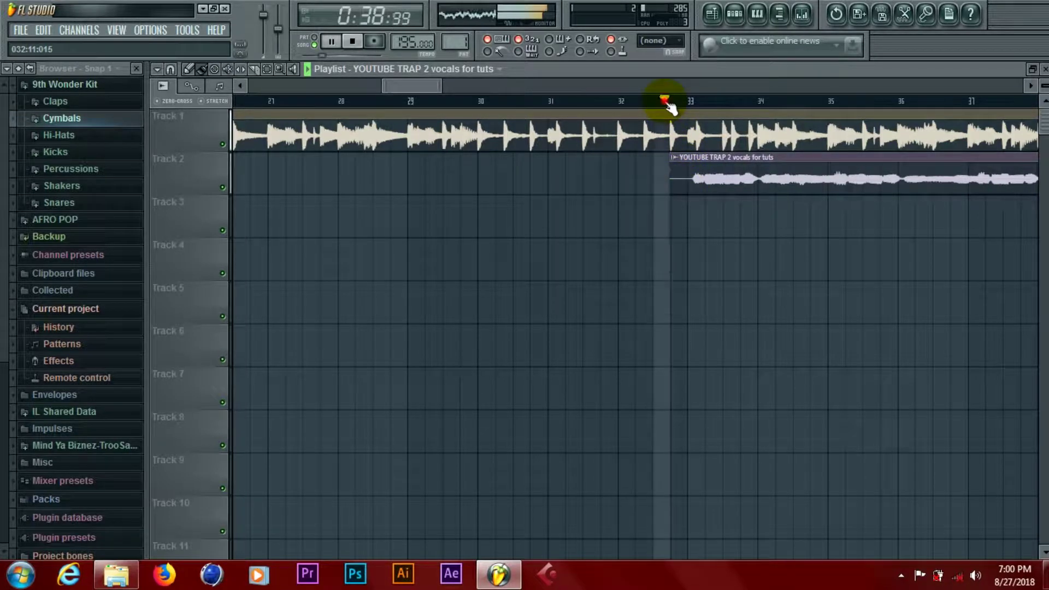
{"action": "right_click", "coordinate": [693, 173]}
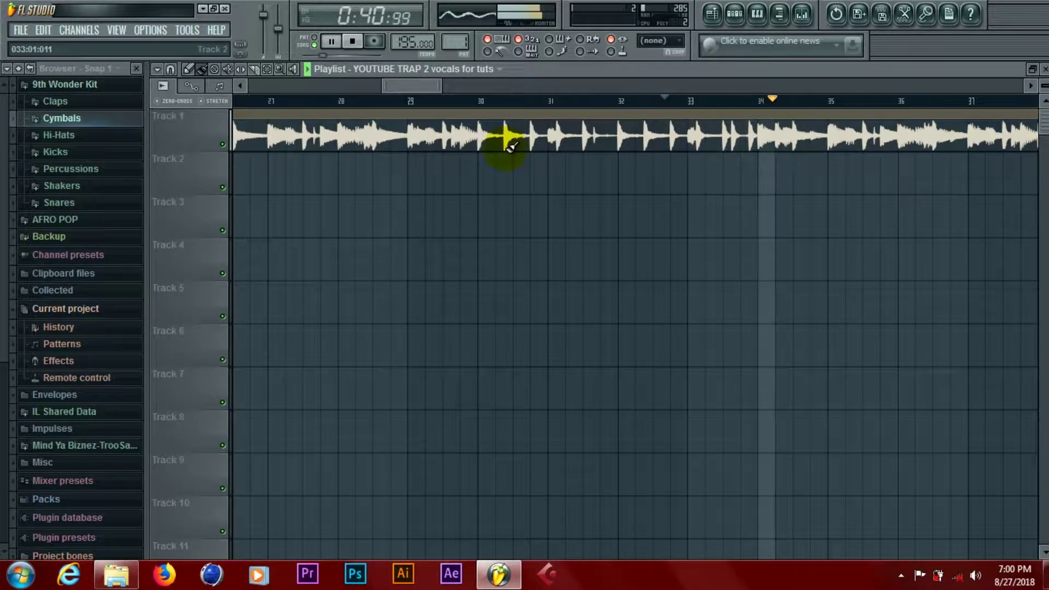
{"action": "left_click", "coordinate": [43, 30]}
{"action": "left_click", "coordinate": [41, 44]}
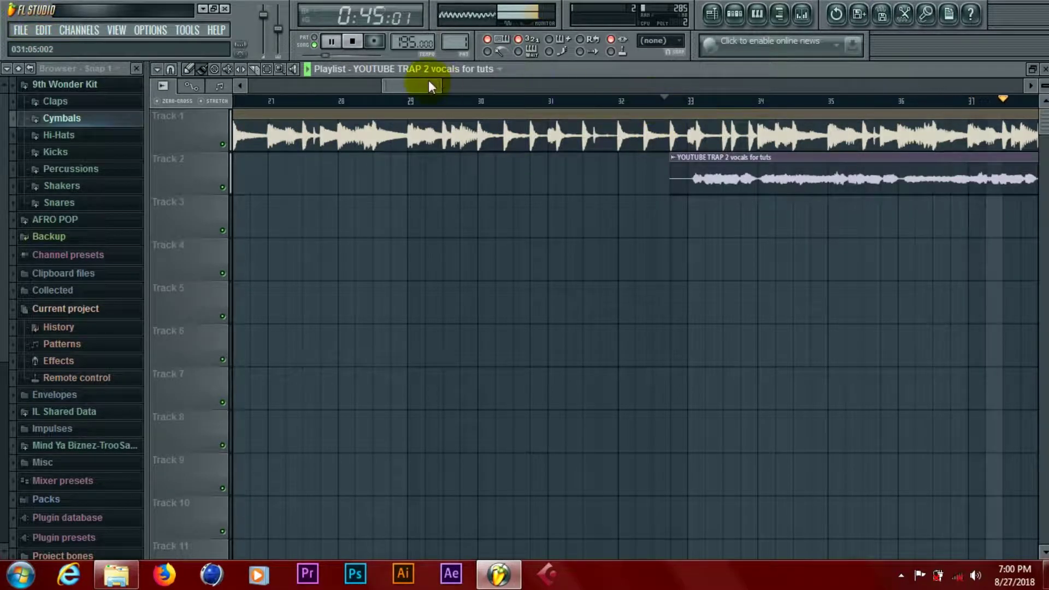
Move the vocals clip between short test plays to 032:12:001 and on to 032:14:004.
{"action": "left_click_drag", "start_coordinate": [431, 85], "coordinate": [443, 86]}
{"action": "key", "text": "space"}
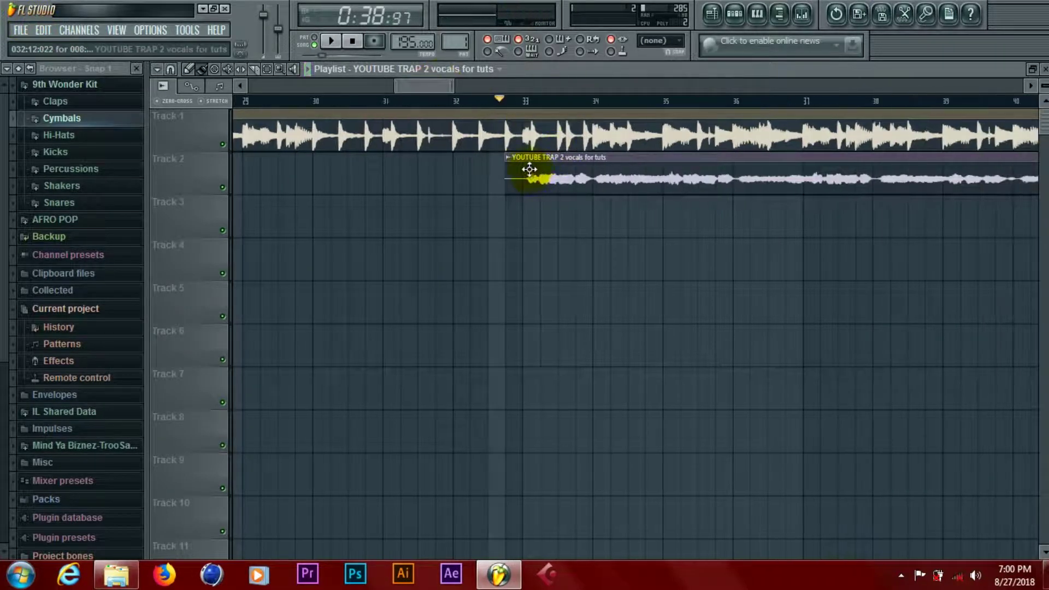
{"action": "key", "text": "space"}
{"action": "key", "text": "space"}
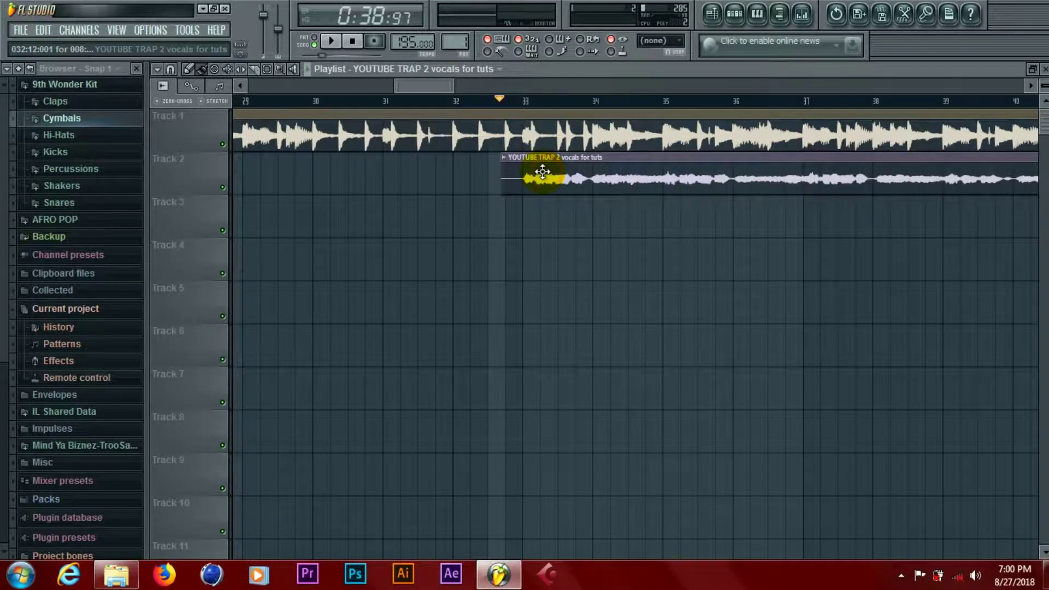
{"action": "key", "text": "space"}
{"action": "left_click_drag", "start_coordinate": [543, 173], "coordinate": [552, 173]}
{"action": "key", "text": "space"}
{"action": "key", "text": "space"}
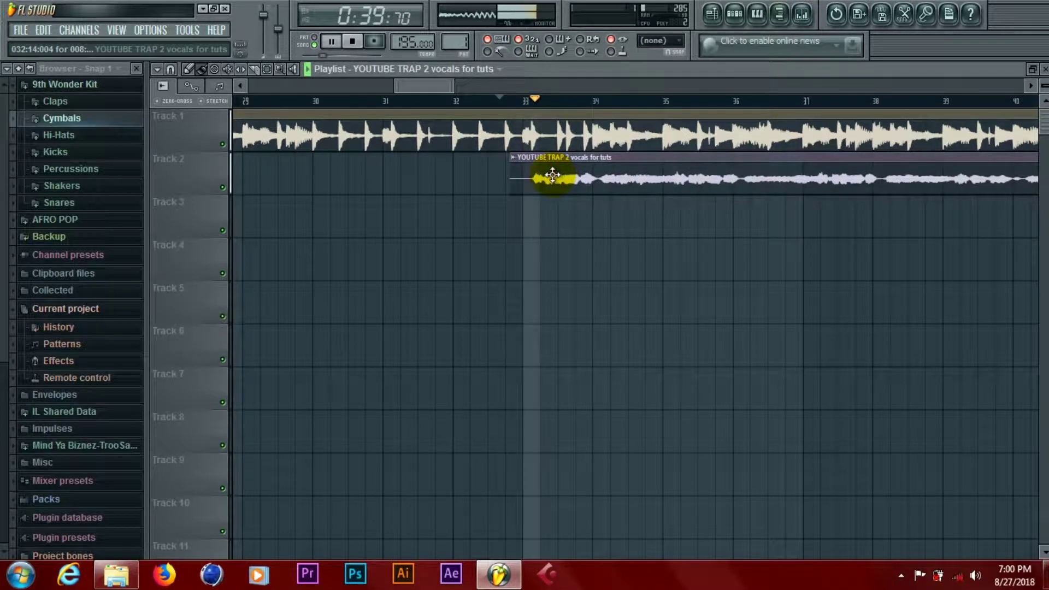
Try starting the vocals clip at 032:15:001, 032:16:011 and 033:01:008, and return it to 032:14:004.
{"action": "key", "text": "space"}
{"action": "key", "text": "space"}
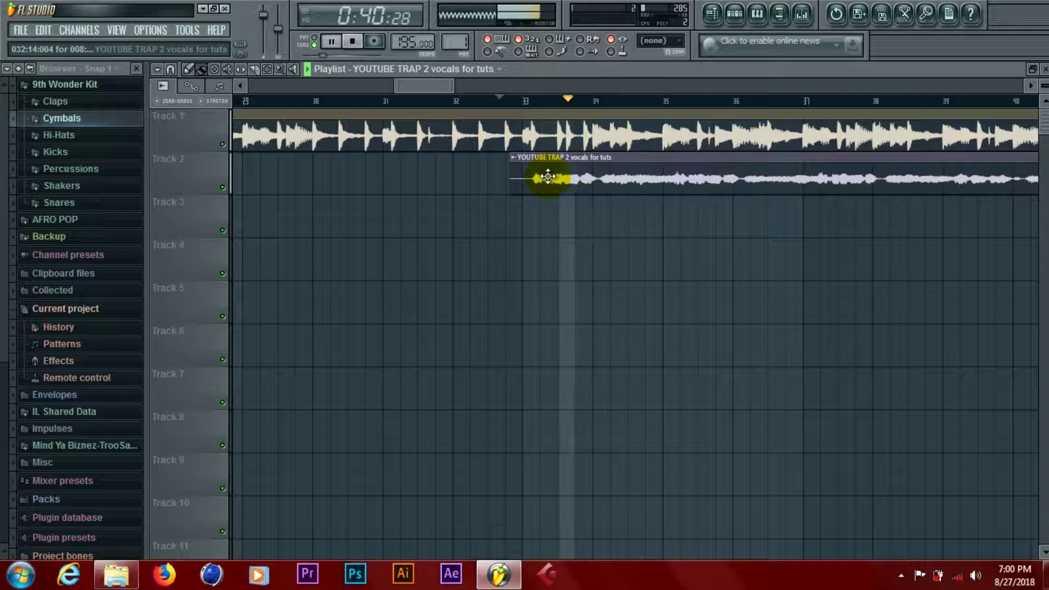
{"action": "key", "text": "space"}
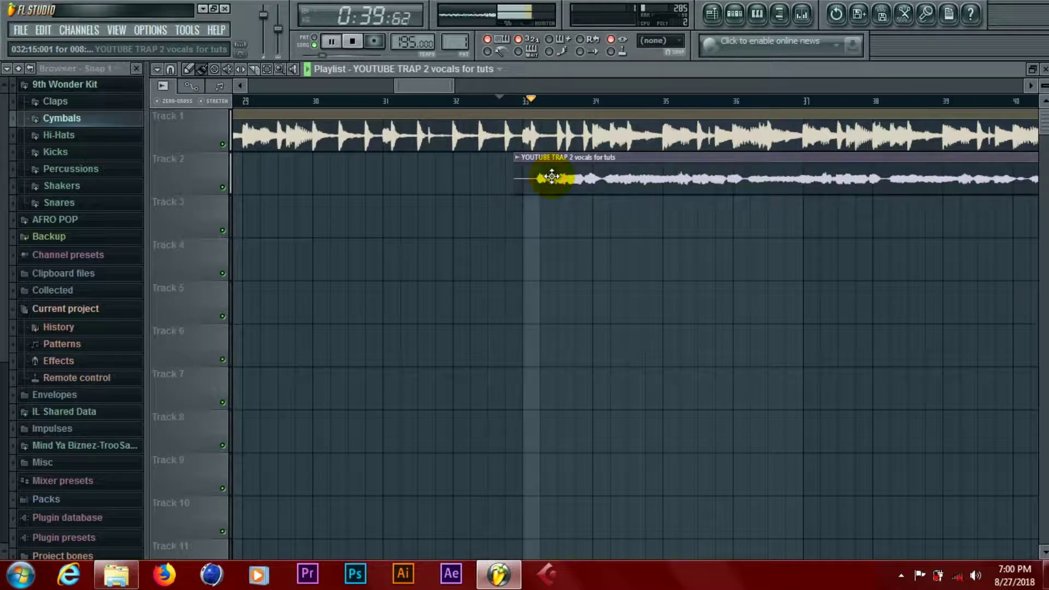
{"action": "key", "text": "space"}
{"action": "key", "text": "space"}
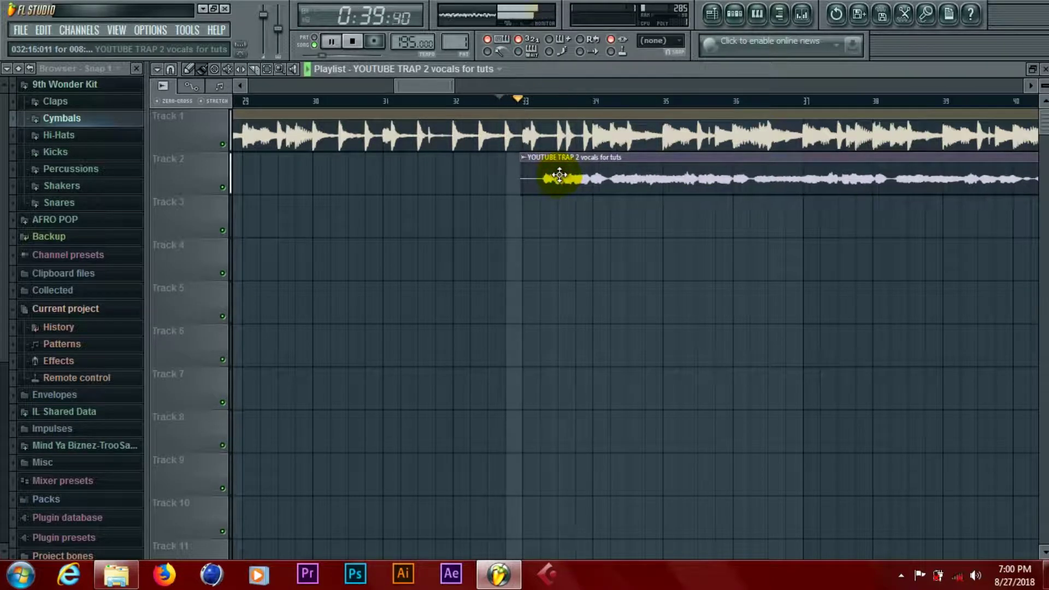
{"action": "key", "text": "space"}
{"action": "key", "text": "space"}
{"action": "mouse_move", "coordinate": [560, 175]}
{"action": "left_mouse_down"}
{"action": "mouse_move", "coordinate": [570, 176]}
{"action": "mouse_move", "coordinate": [547, 174]}
{"action": "left_mouse_up"}
{"action": "key", "text": "space"}
{"action": "key", "text": "space"}
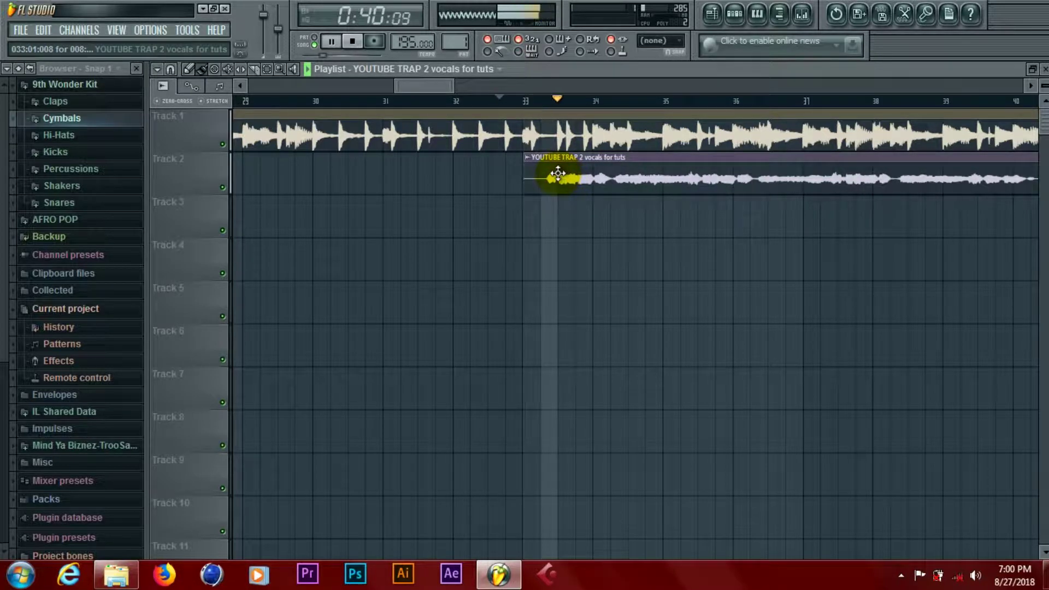
{"action": "key", "text": "space"}
{"action": "key", "text": "space"}
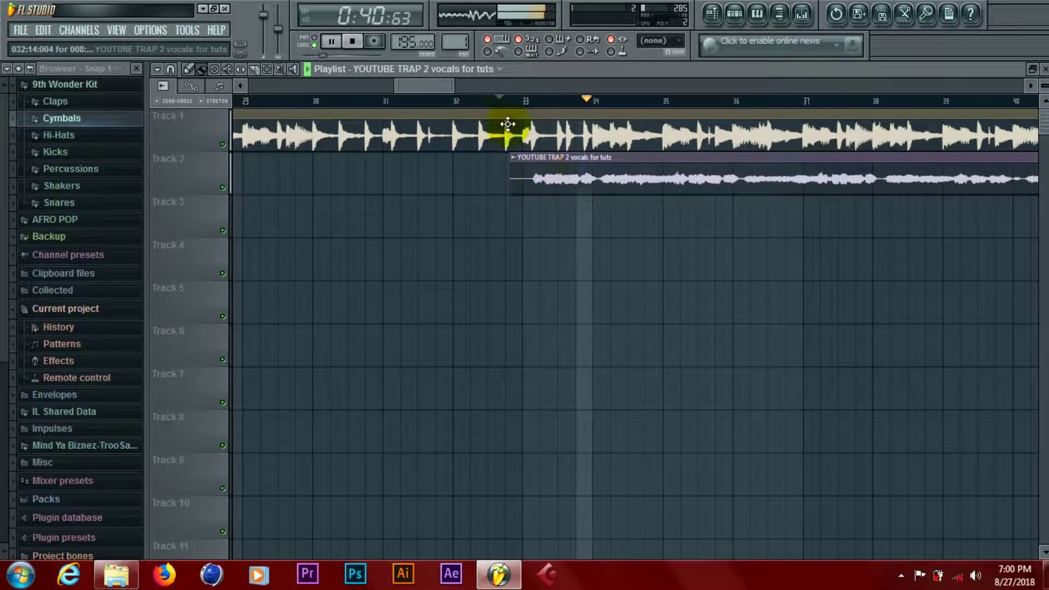
Play from about bar 32 and nudge the vocals clip slightly earlier, to 032:13:019 and on to 032:13:012.
{"action": "left_click", "coordinate": [465, 101]}
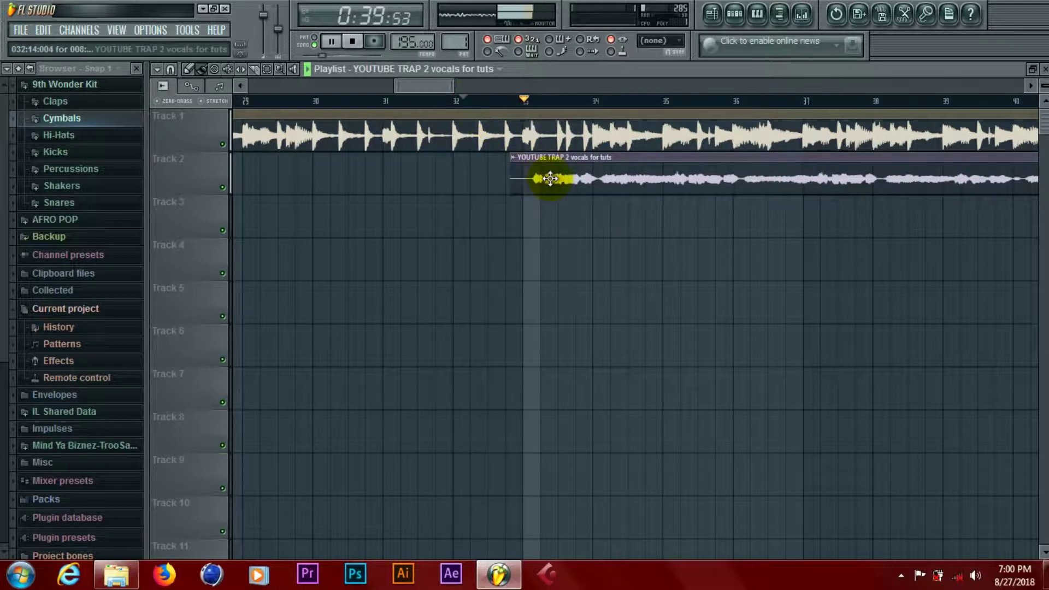
{"action": "key", "text": "space"}
{"action": "left_click_drag", "start_coordinate": [546, 176], "coordinate": [538, 178]}
{"action": "key", "text": "space"}
{"action": "key", "text": "space"}
{"action": "key", "text": "space"}
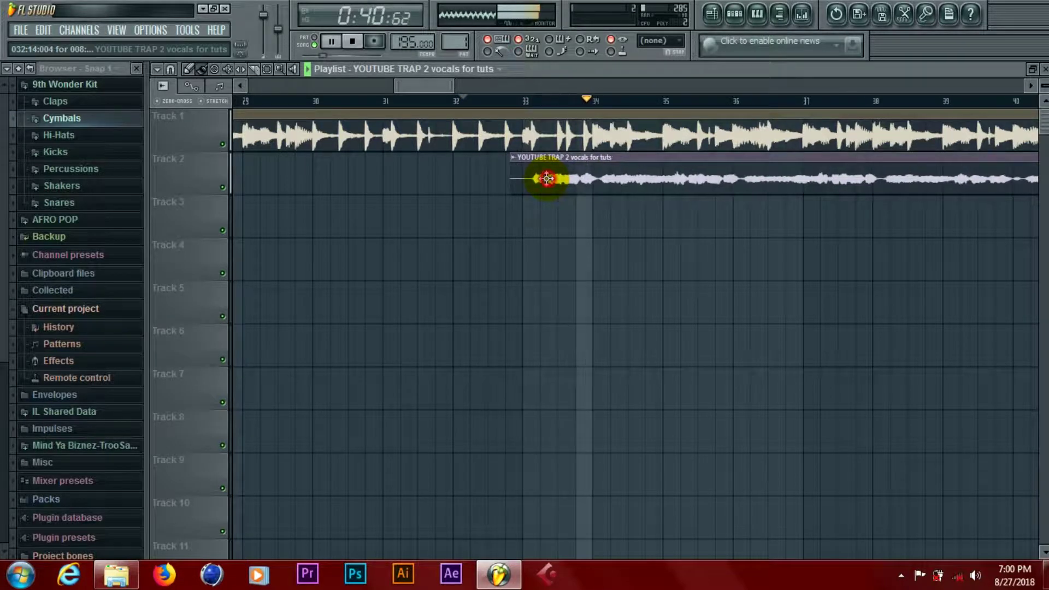
{"action": "left_click", "coordinate": [500, 103]}
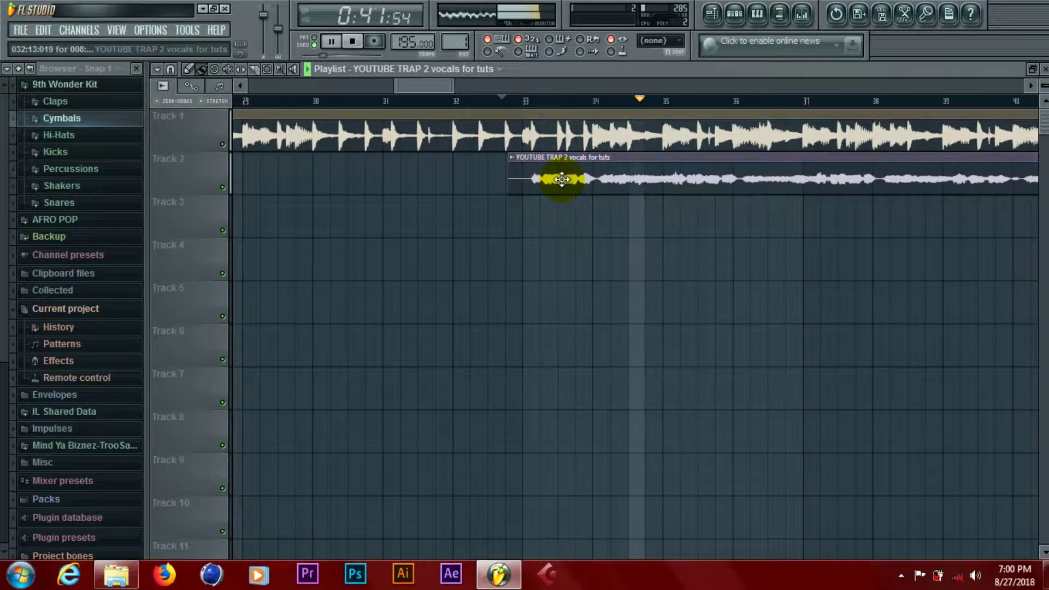
{"action": "key", "text": "space"}
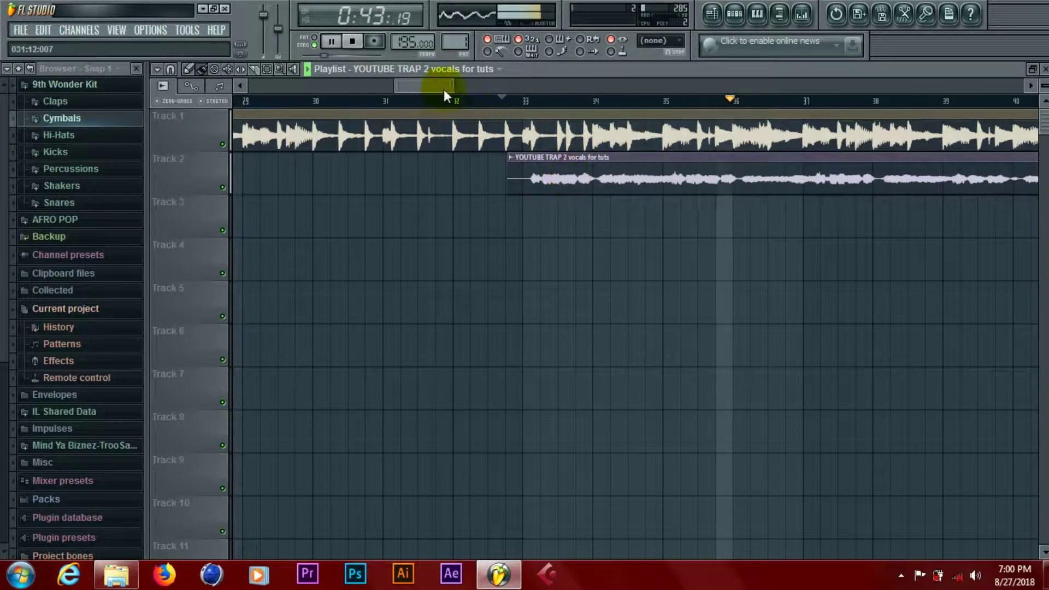
Fine-tune the vocals clip to start a little earlier, around step 12 of bar 32, and replay from just before it.
{"action": "left_click_drag", "start_coordinate": [455, 87], "coordinate": [437, 86]}
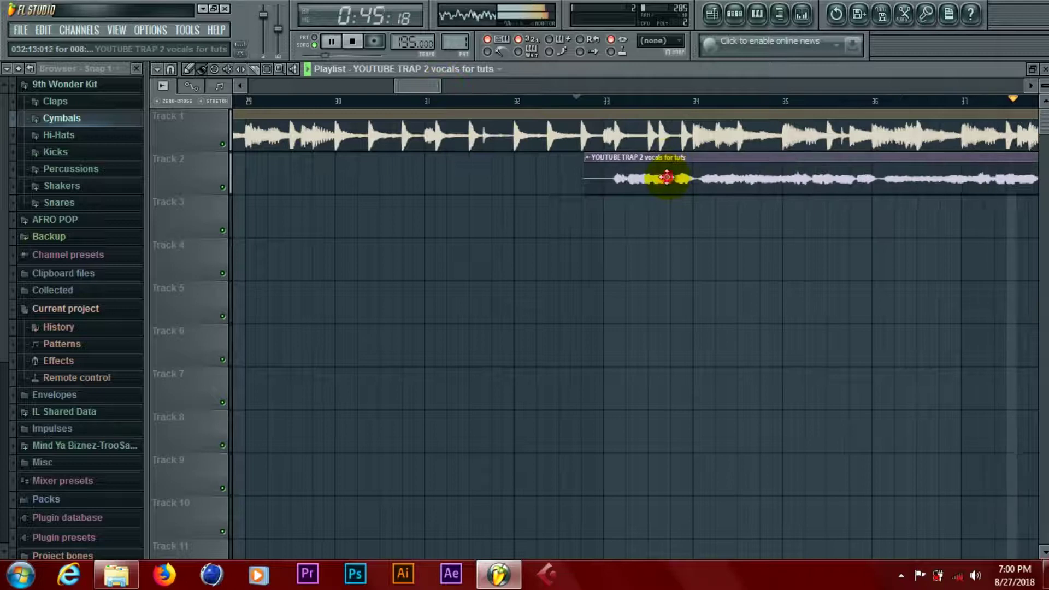
{"action": "left_click_drag", "start_coordinate": [668, 178], "coordinate": [666, 177]}
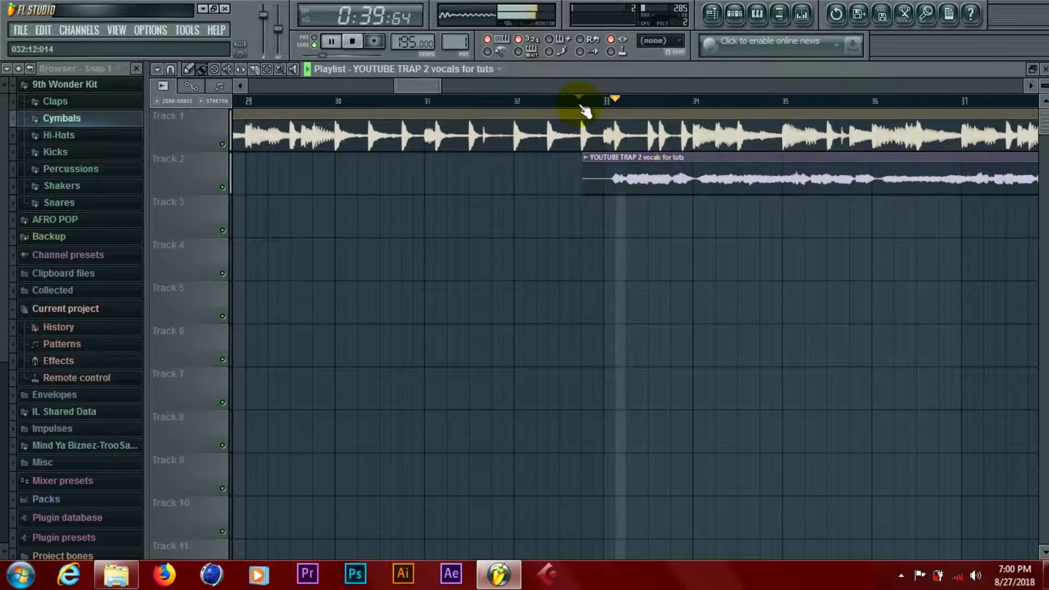
{"action": "key", "text": "space"}
{"action": "left_click", "coordinate": [618, 176]}
{"action": "key", "text": "space"}
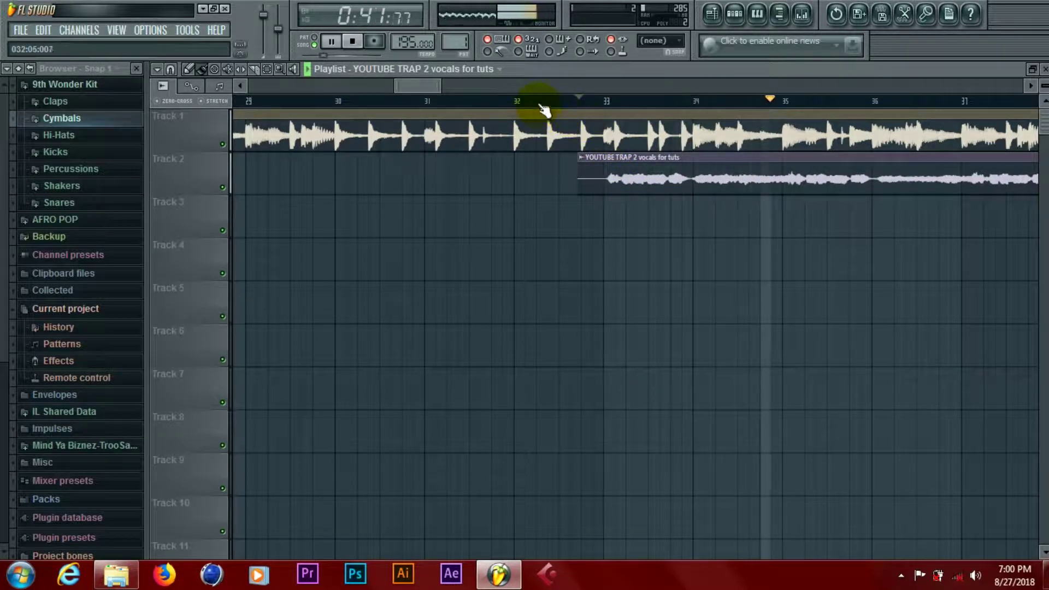
Stop playback and move the reversed Dragged sample_4 clip on Track 3 to start at 026:03:000, leading into the vocals.
{"action": "left_click_drag", "start_coordinate": [441, 83], "coordinate": [401, 84]}
{"action": "key", "text": "space"}
{"action": "left_click_drag", "start_coordinate": [274, 207], "coordinate": [690, 236]}
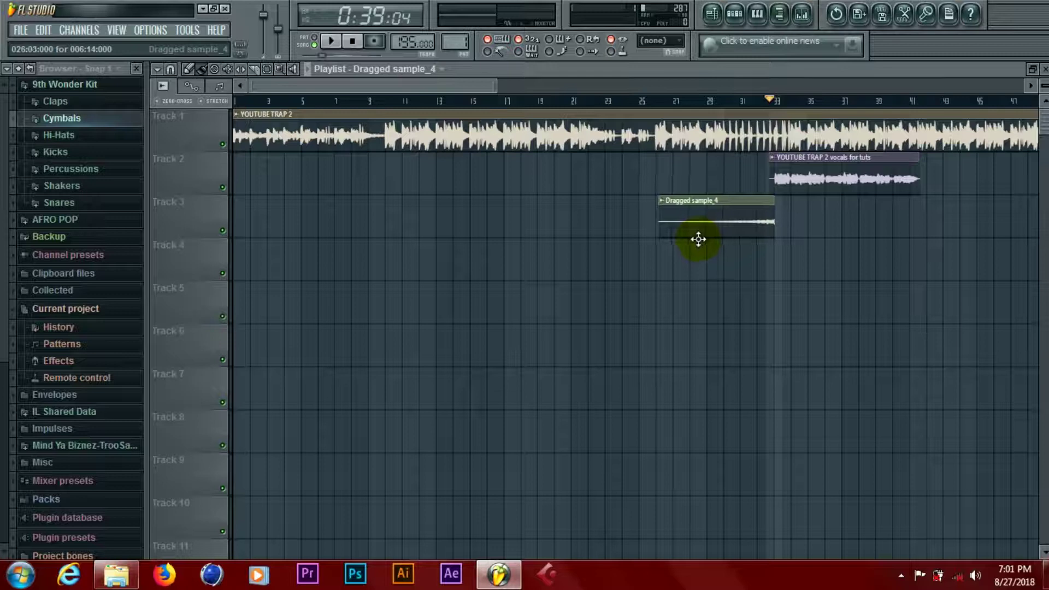
Listen to the reversed sample against the beat from just before bar 26, and to the vocal entry before bar 33.
{"action": "left_click", "coordinate": [656, 105]}
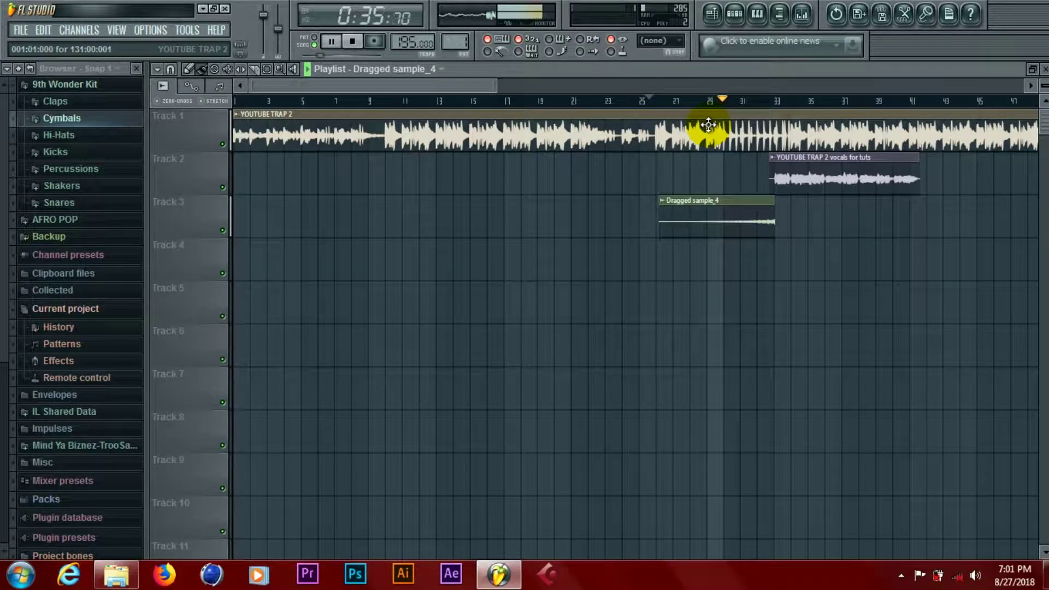
{"action": "left_click", "coordinate": [647, 101]}
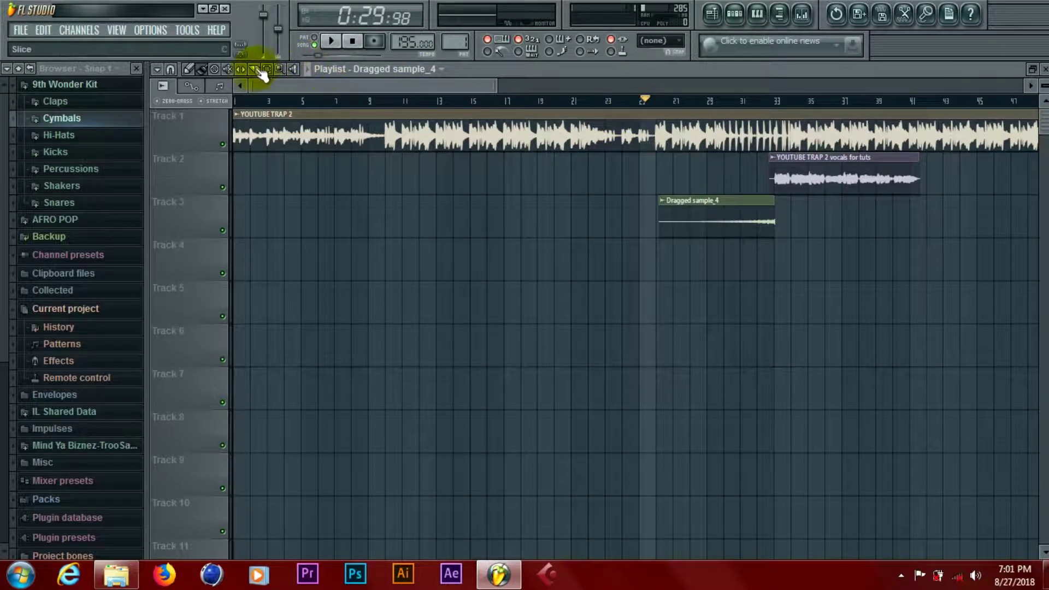
{"action": "left_click", "coordinate": [772, 102]}
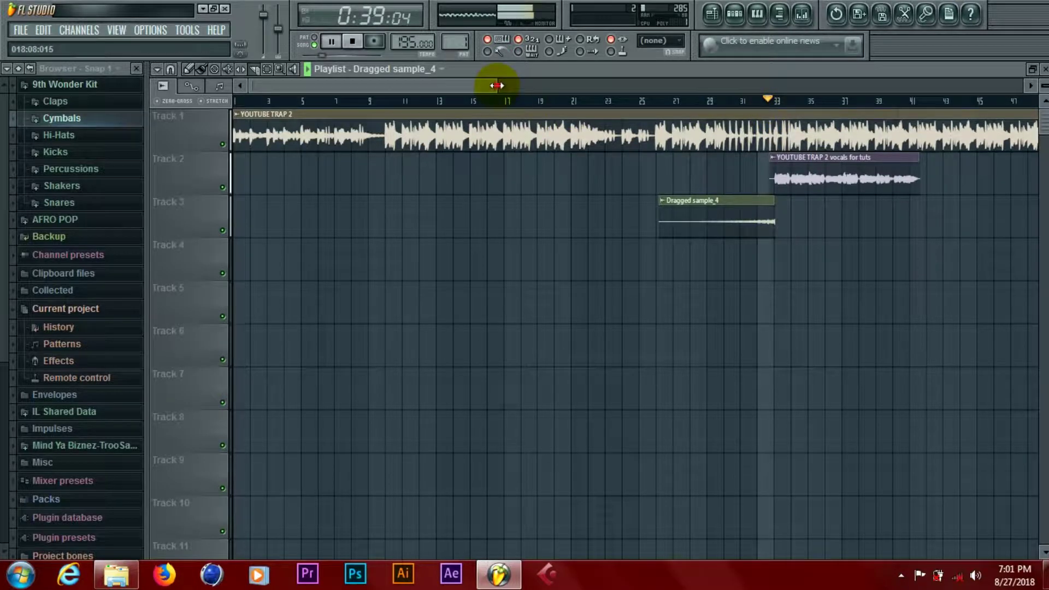
Slice the beat on Track 1 at bars 29 and 33 and delete the piece between the cuts.
{"action": "left_click_drag", "start_coordinate": [497, 85], "coordinate": [435, 85]}
{"action": "key", "text": "space"}
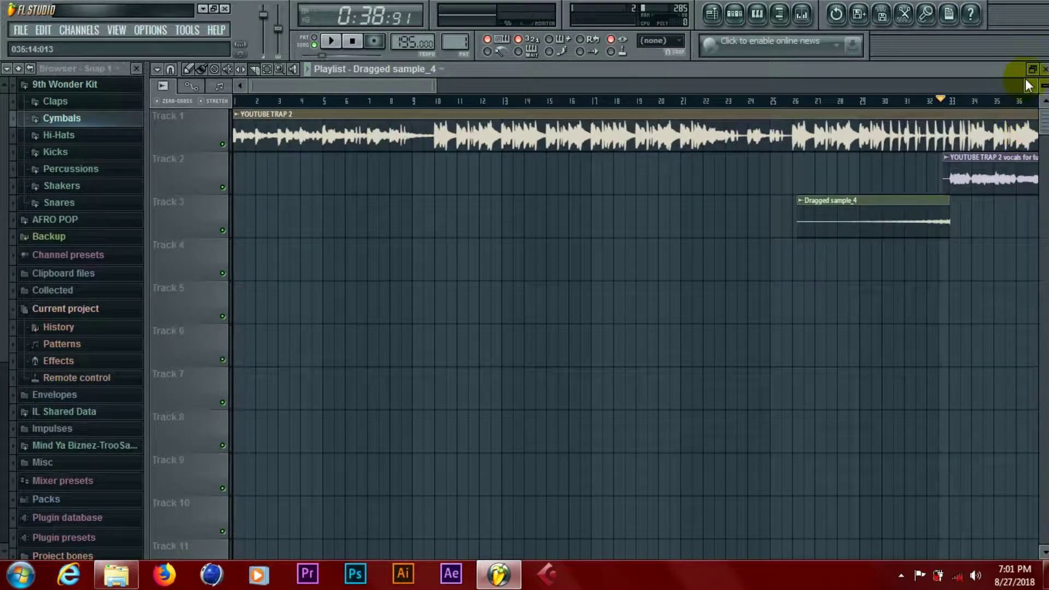
{"action": "left_click", "coordinate": [1029, 86]}
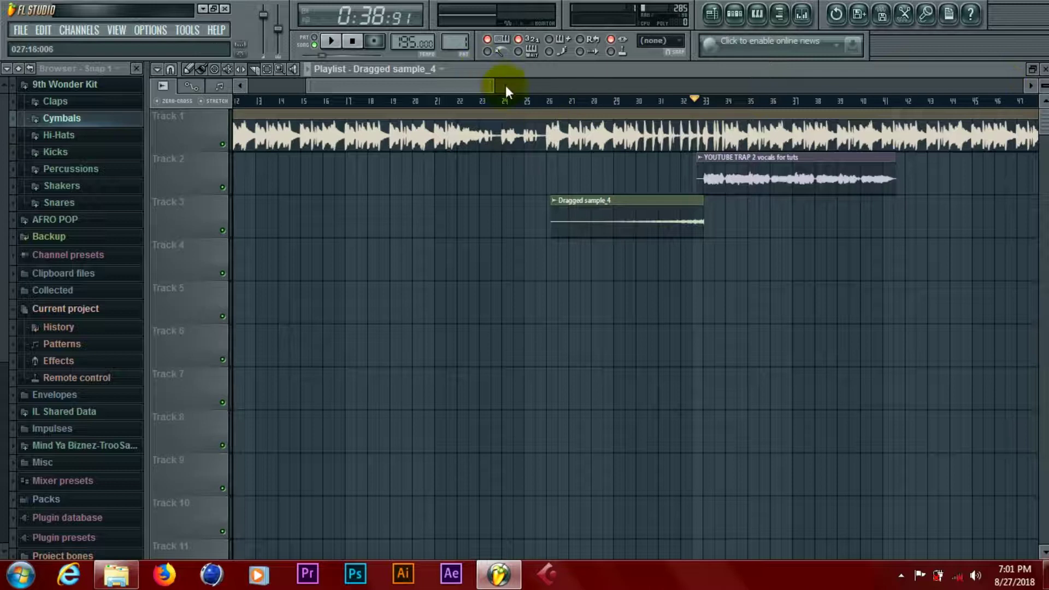
{"action": "left_click_drag", "start_coordinate": [497, 85], "coordinate": [442, 86]}
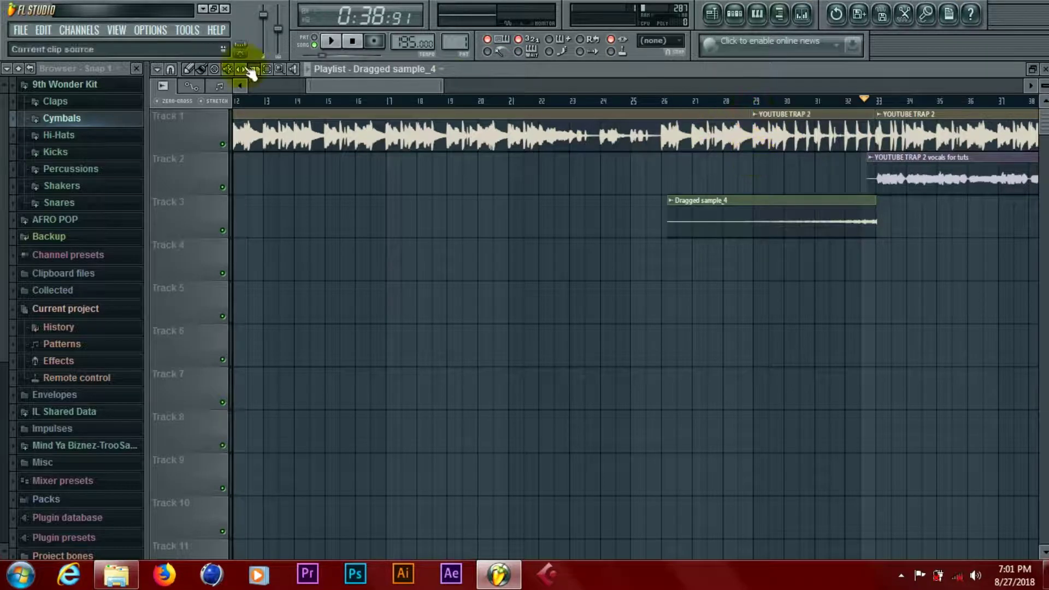
{"action": "right_click", "coordinate": [845, 136]}
Play from bar 26 and extend the start of the second beat piece back to 032:13:000.
{"action": "left_click", "coordinate": [666, 102]}
{"action": "key", "text": "space"}
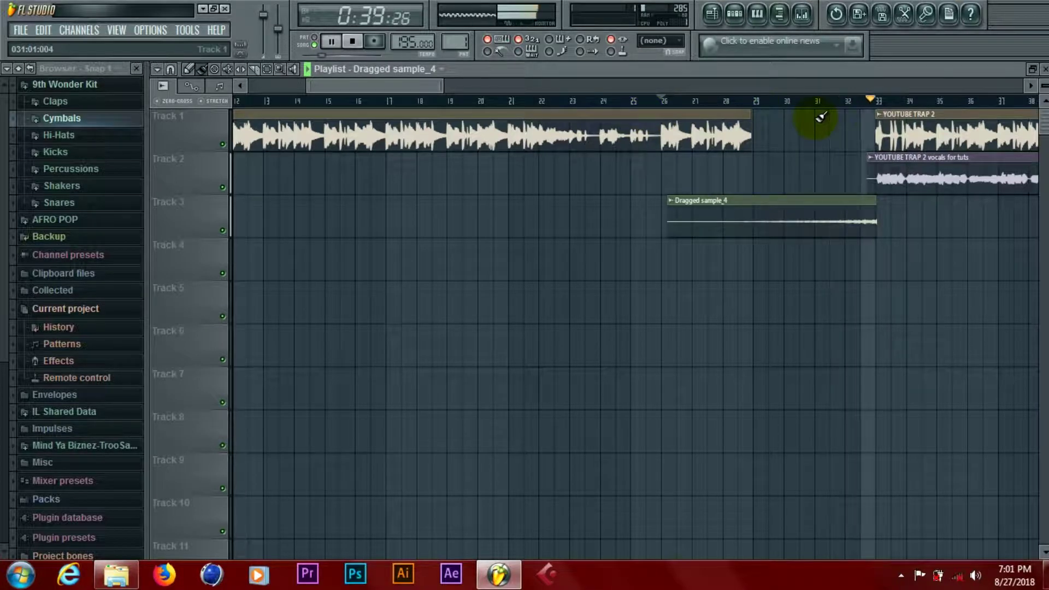
{"action": "left_click", "coordinate": [662, 101]}
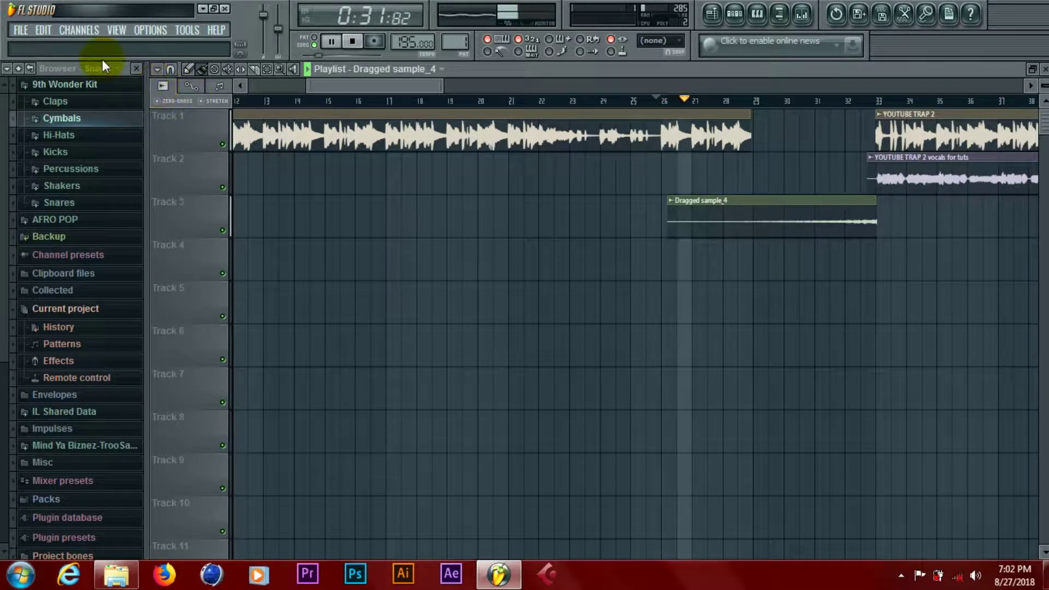
{"action": "left_click", "coordinate": [877, 121]}
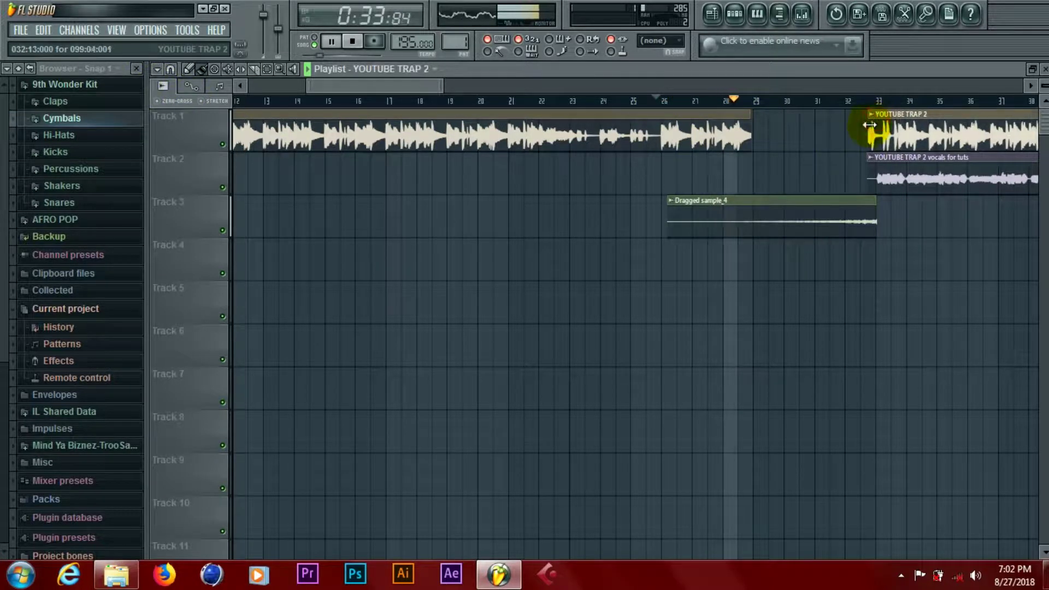
Stop playback and undo the clip resize, the deletion and the slices on Track 1, back to the earlier cuts near bars 26 and 32.
{"action": "left_click", "coordinate": [56, 45]}
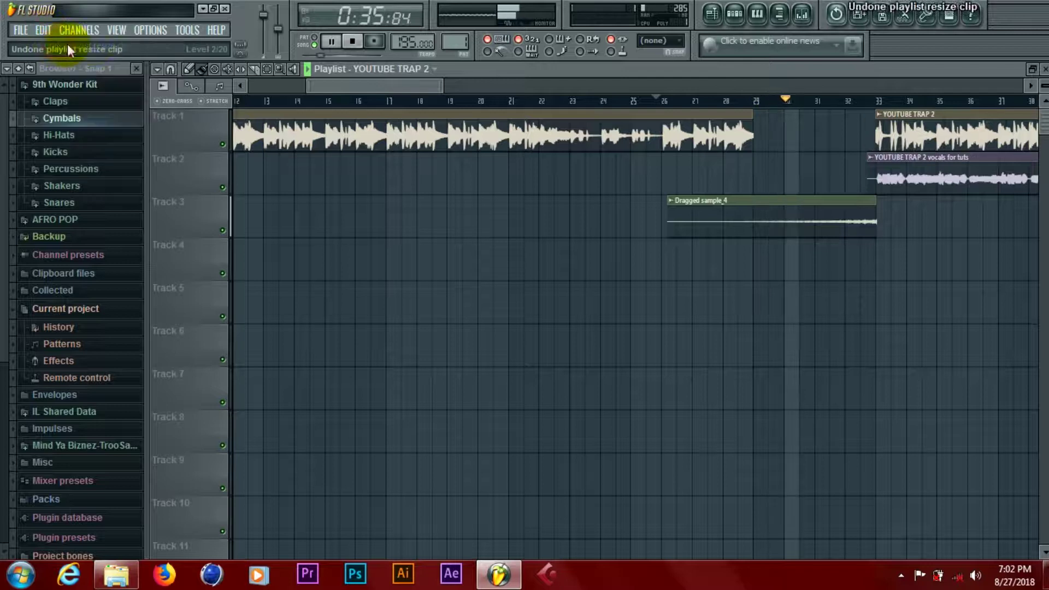
{"action": "key", "text": "space"}
{"action": "left_click", "coordinate": [53, 34]}
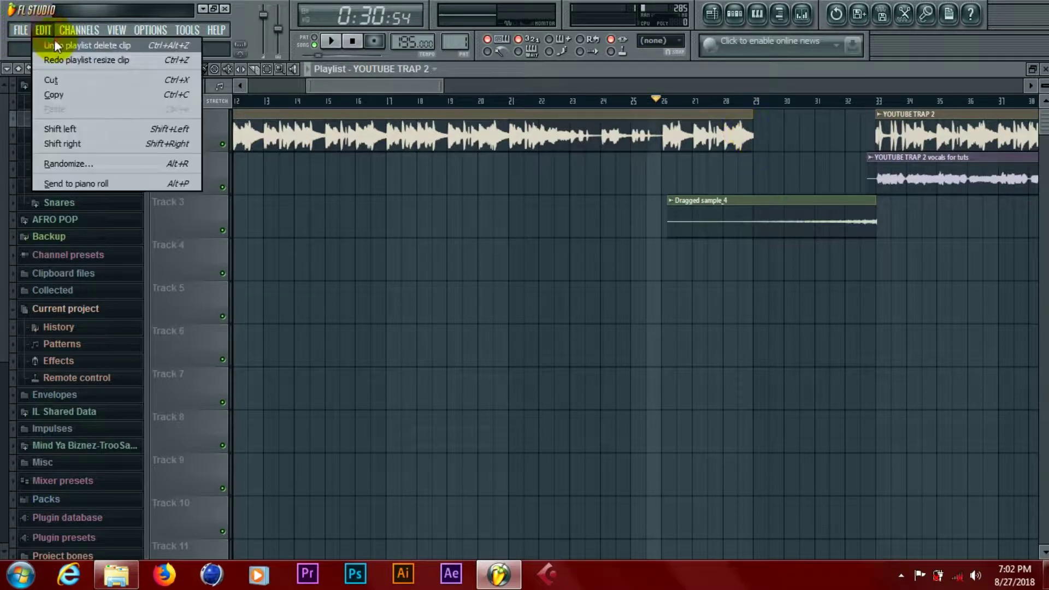
{"action": "left_click", "coordinate": [56, 42]}
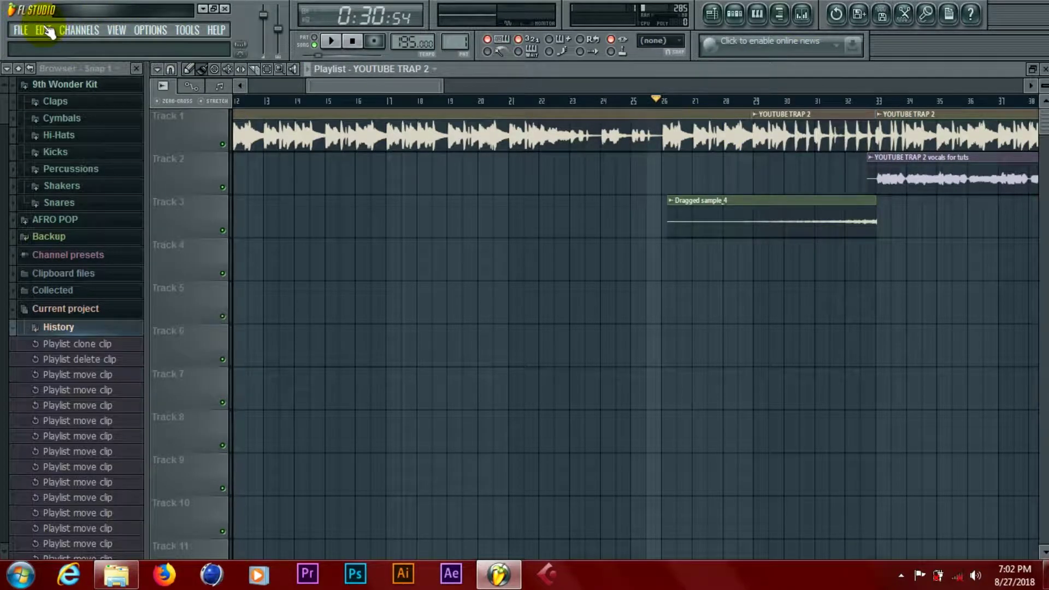
{"action": "left_click", "coordinate": [48, 35]}
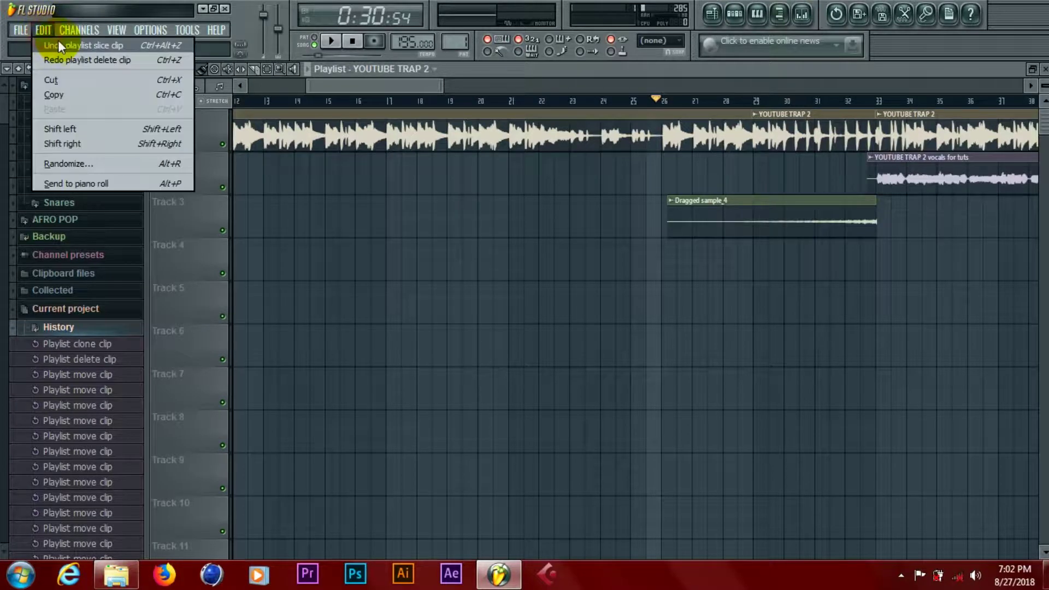
{"action": "left_click", "coordinate": [58, 42]}
{"action": "left_click", "coordinate": [54, 34]}
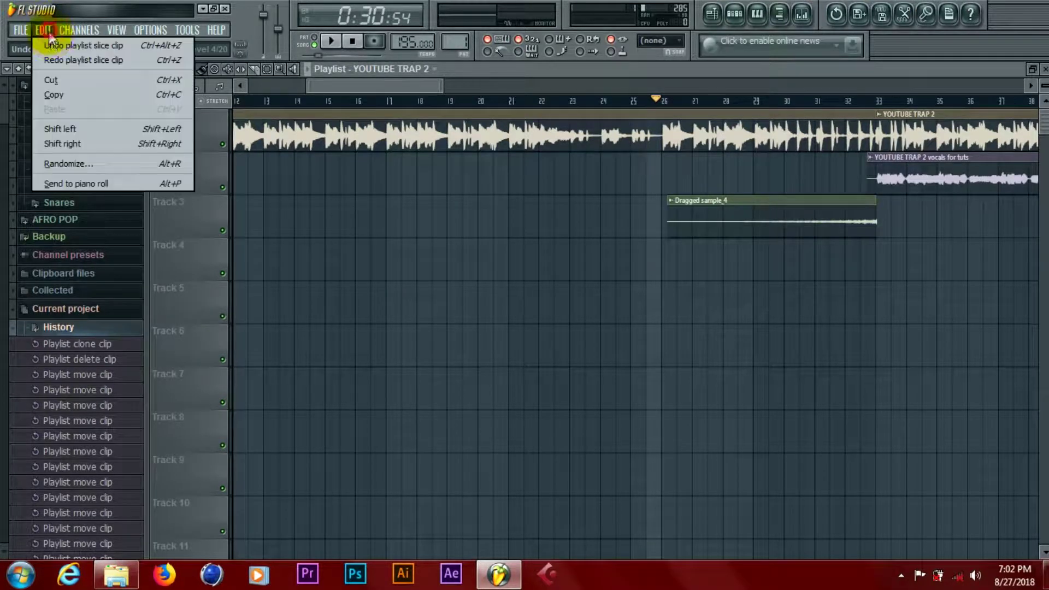
{"action": "left_click", "coordinate": [55, 42]}
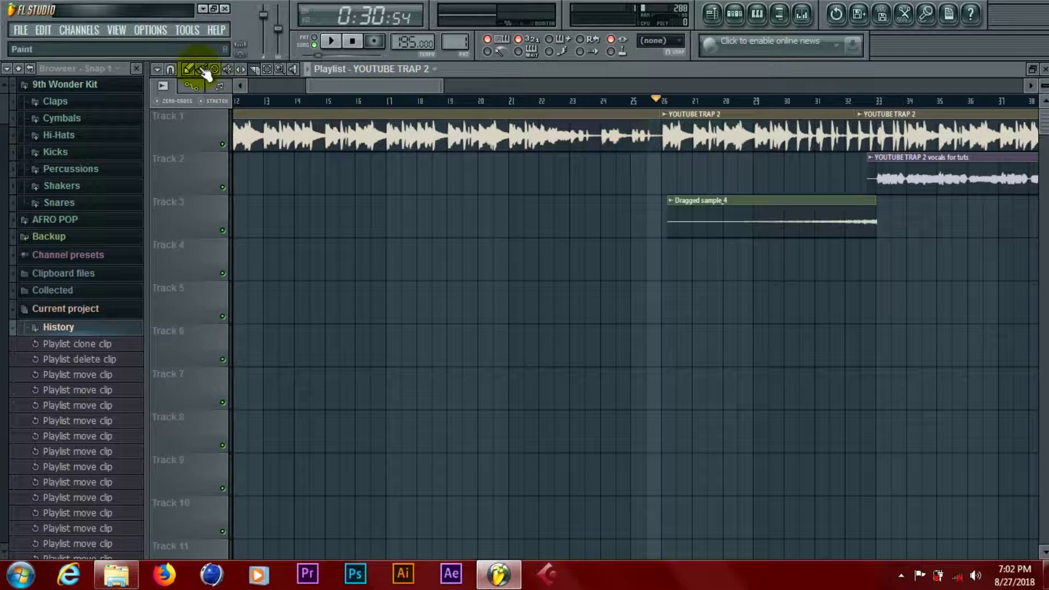
Delete the beat piece on Track 1 between the cuts at bars 26 and 32, and play the transition from just before bar 24.
{"action": "right_click", "coordinate": [775, 129]}
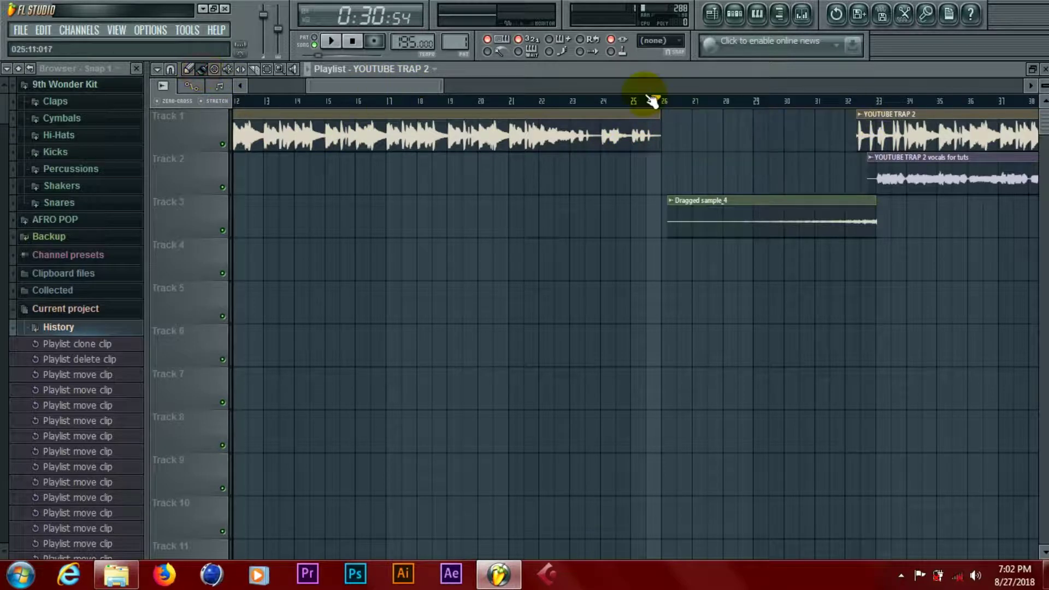
{"action": "left_click", "coordinate": [601, 100]}
{"action": "key", "text": "space"}
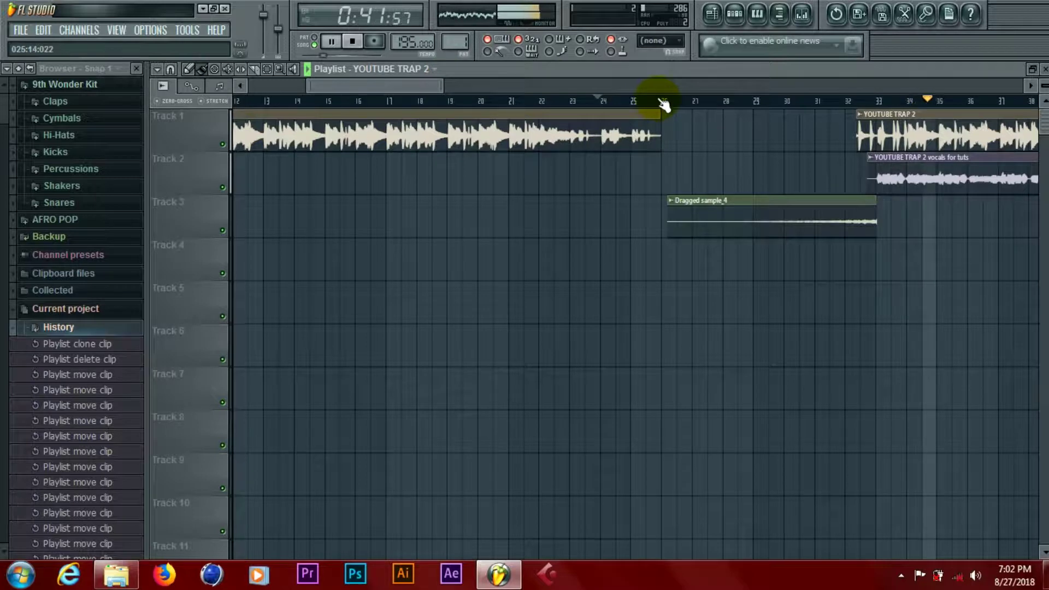
{"action": "key", "text": "space"}
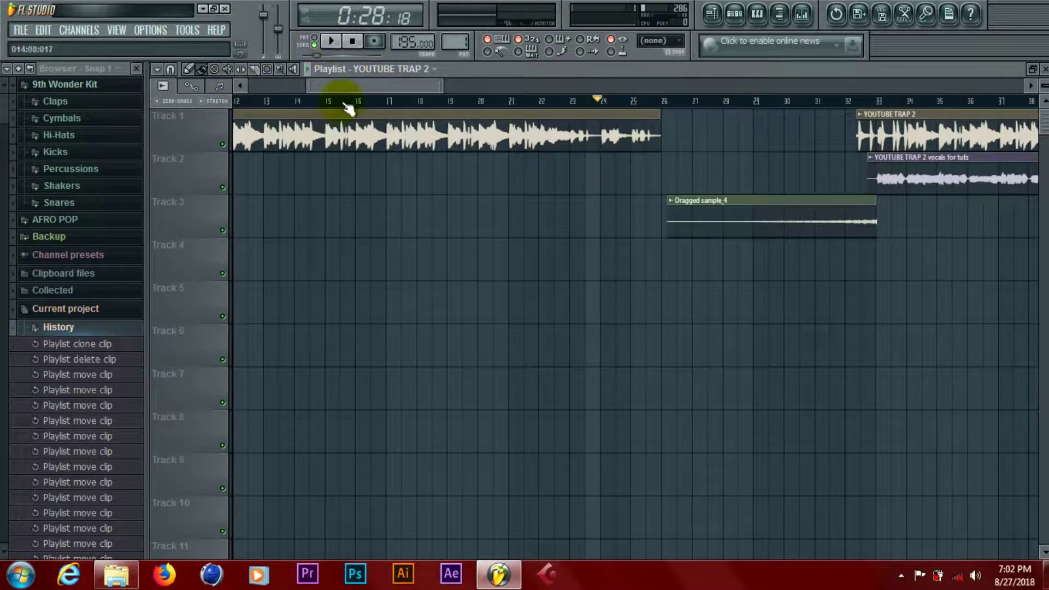
Listen briefly to the start of the reversed sample from bar 26.
{"action": "left_click_drag", "start_coordinate": [392, 91], "coordinate": [606, 104]}
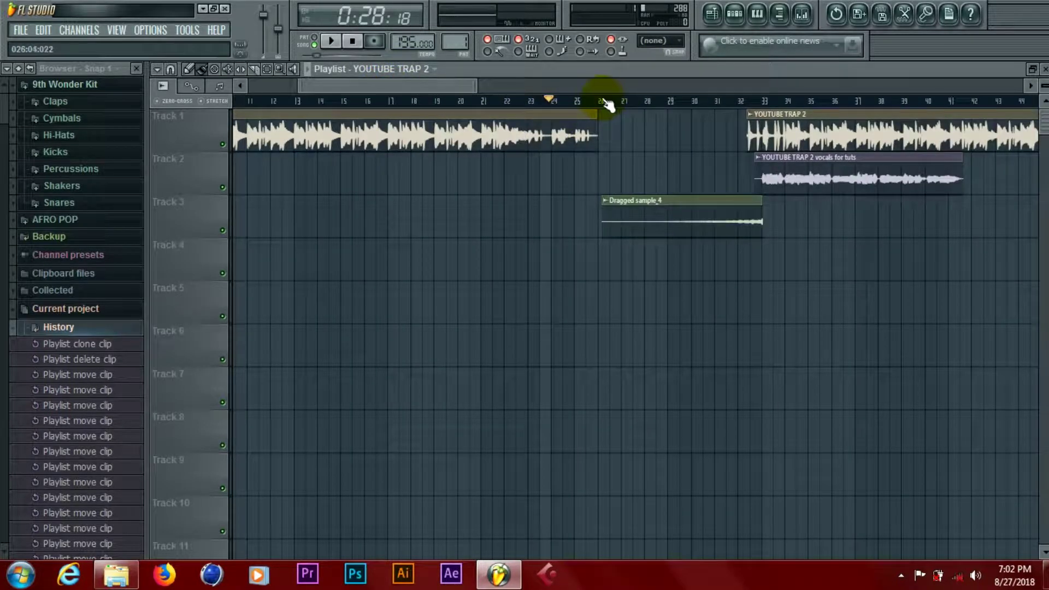
{"action": "left_click", "coordinate": [606, 104]}
{"action": "key", "text": "space"}
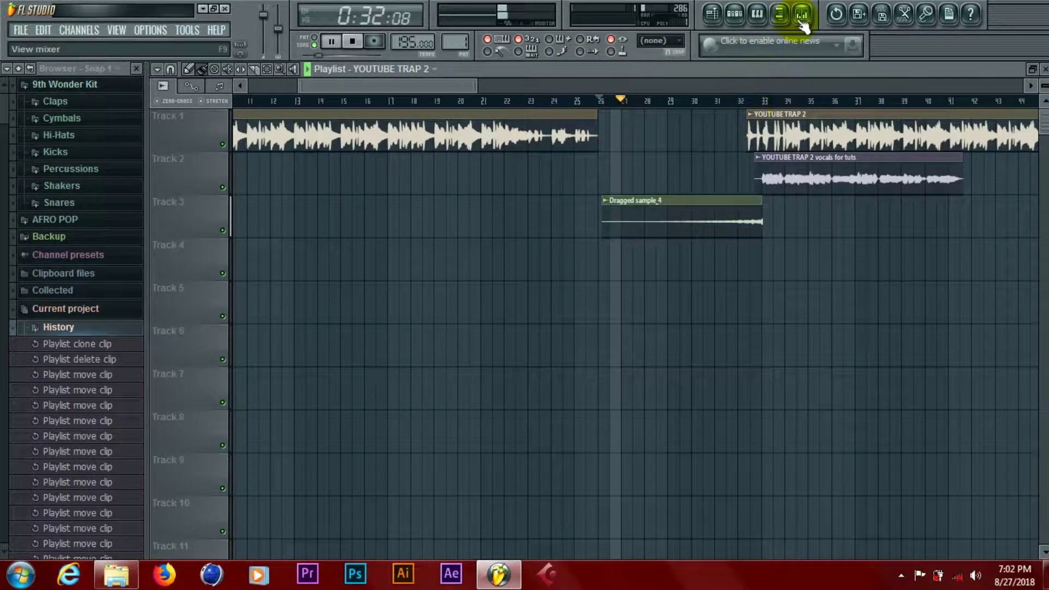
{"action": "key", "text": "space"}
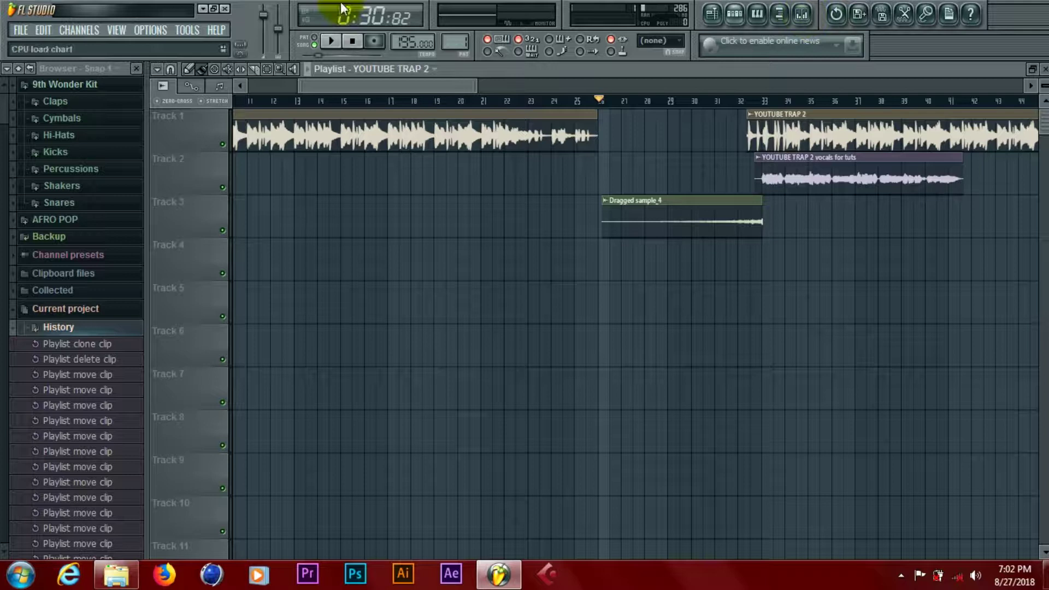
Show the whole arrangement from bar 1 in the playlist and restore the playlist window to its smaller size.
{"action": "left_click", "coordinate": [20, 31]}
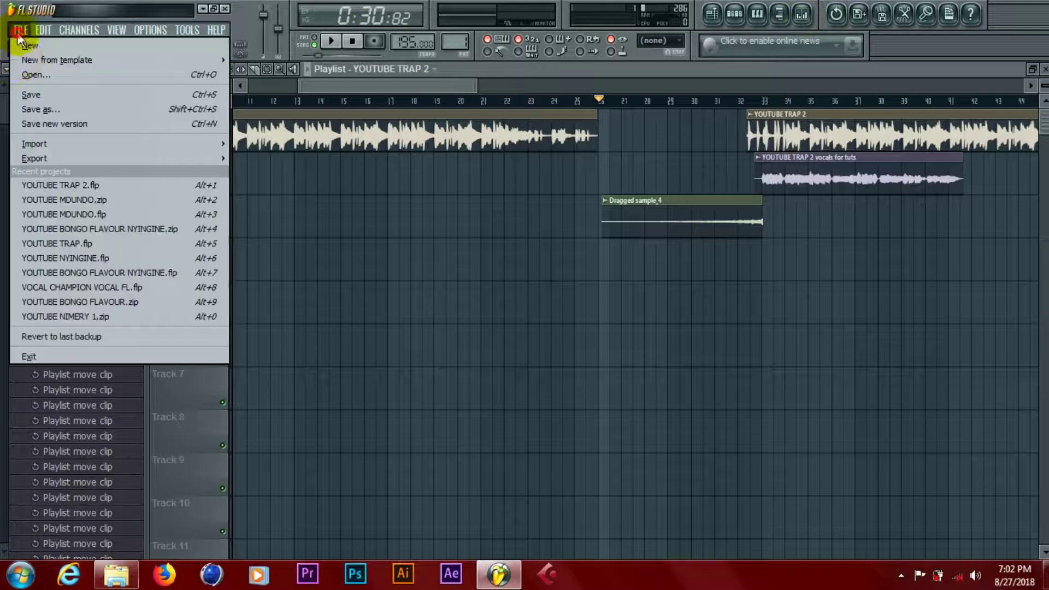
{"action": "left_click", "coordinate": [333, 90]}
{"action": "left_click_drag", "start_coordinate": [333, 87], "coordinate": [234, 84]}
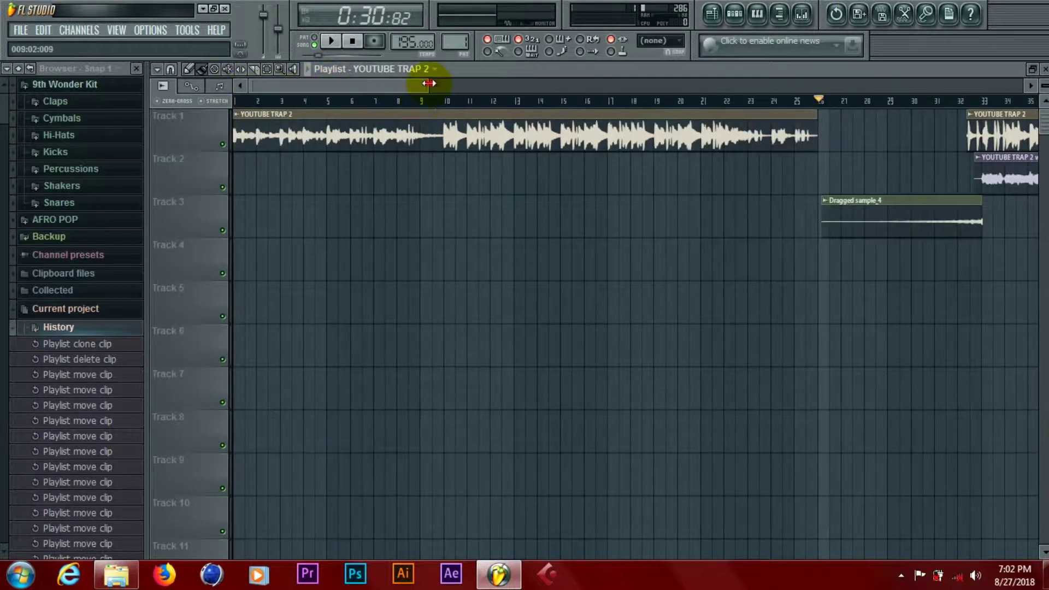
{"action": "left_click_drag", "start_coordinate": [428, 83], "coordinate": [798, 89]}
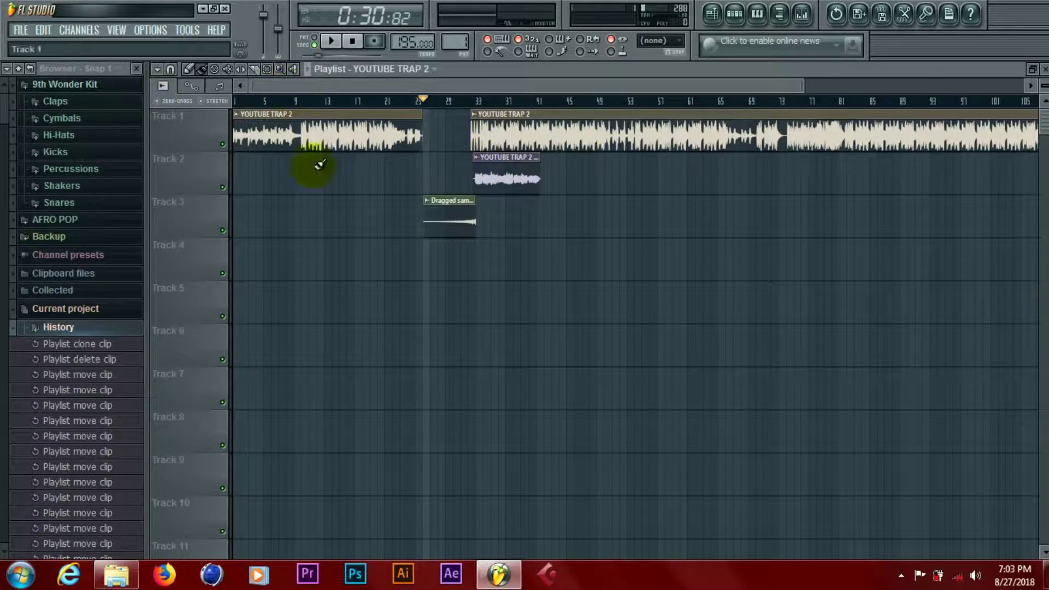
{"action": "left_click", "coordinate": [1032, 69]}
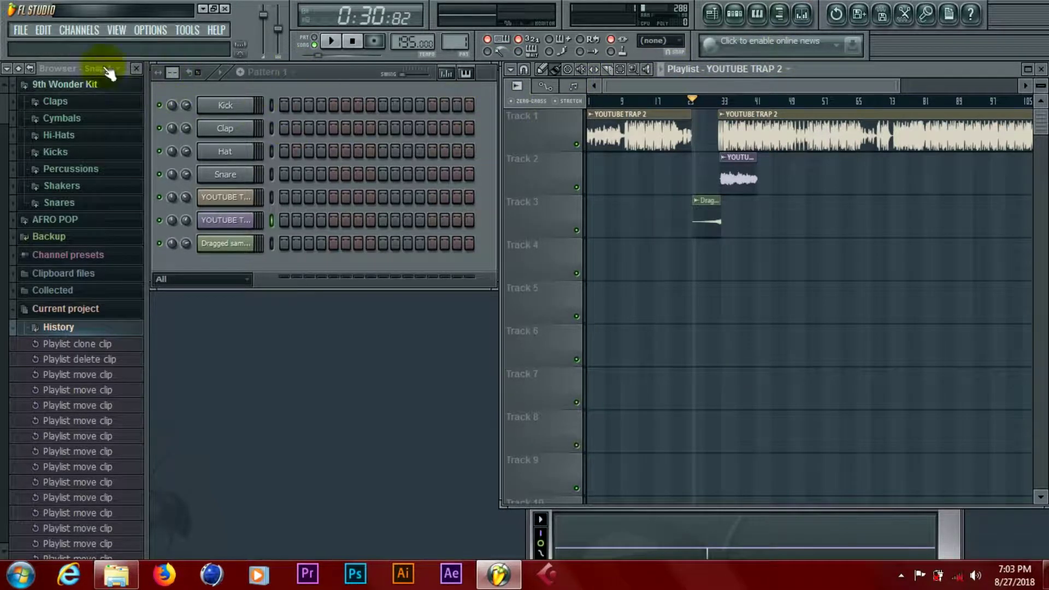
{"action": "left_click", "coordinate": [20, 30]}
{"action": "left_click", "coordinate": [27, 95]}
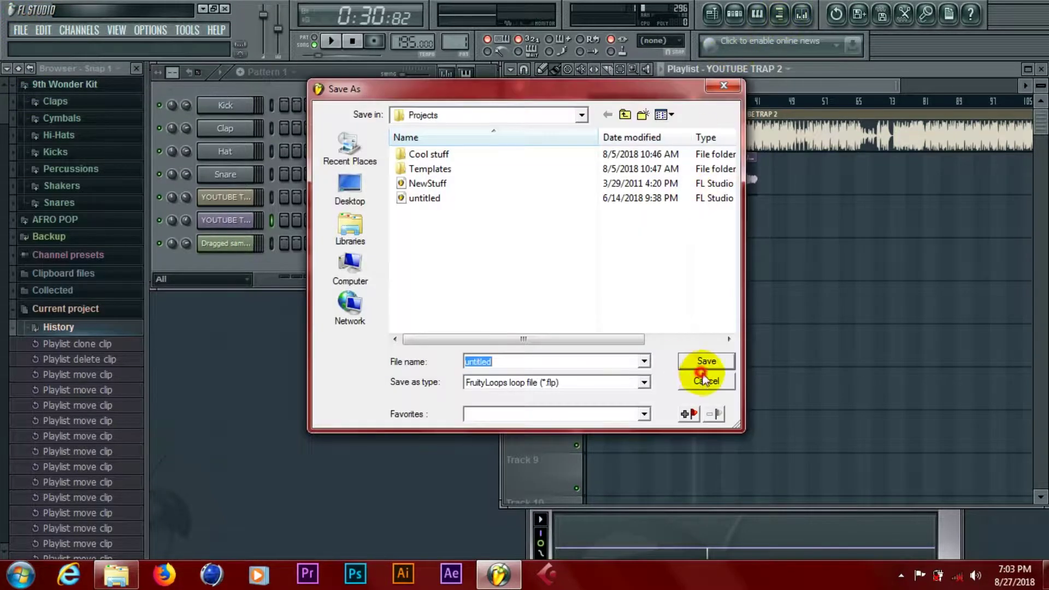
{"action": "left_click", "coordinate": [697, 384]}
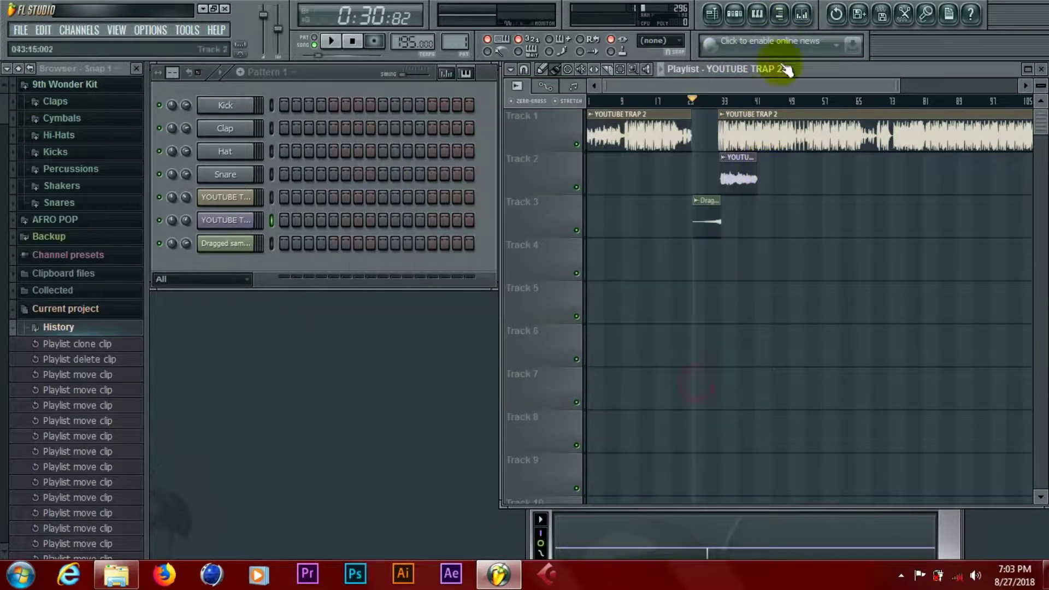
Open the mixer and select the Master track.
{"action": "left_click", "coordinate": [804, 14]}
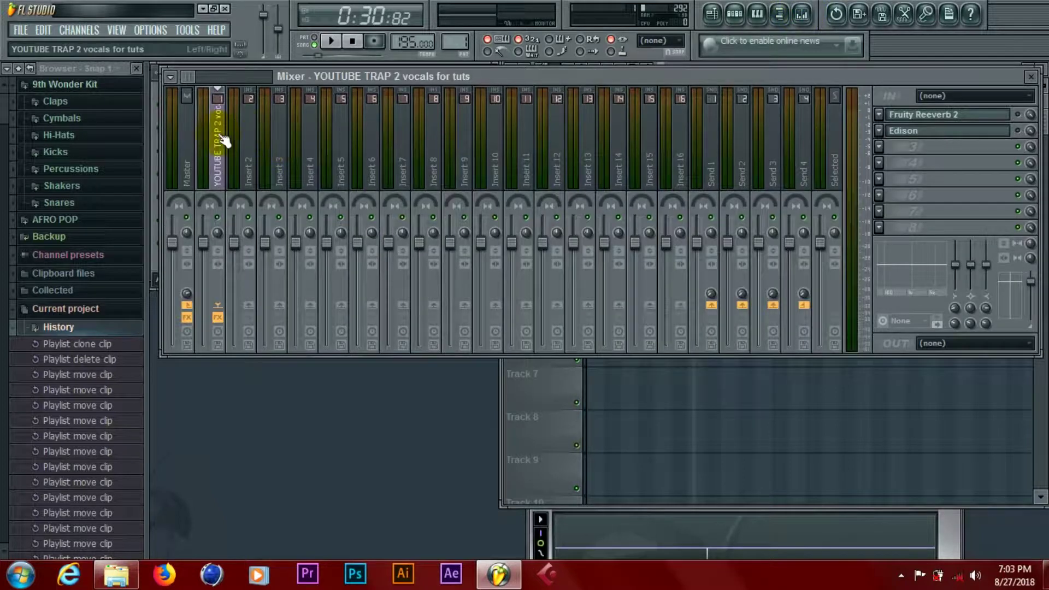
{"action": "left_click", "coordinate": [192, 131]}
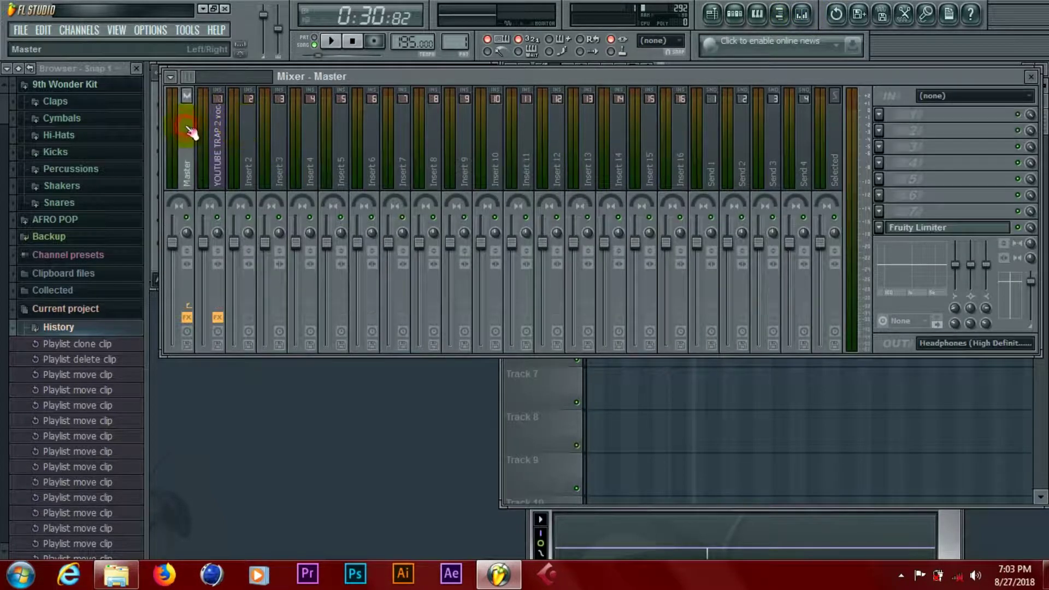
Save the project as TUTS in the NIMERY YOUTUBE folder on Local Disk (D:).
{"action": "left_click", "coordinate": [21, 31]}
{"action": "left_click", "coordinate": [31, 95]}
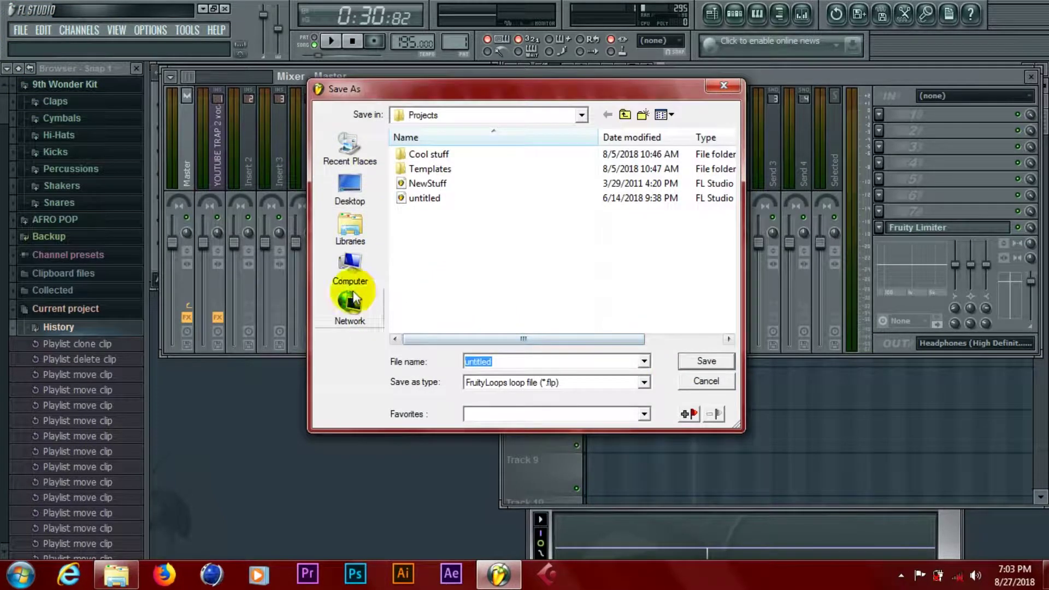
{"action": "left_click", "coordinate": [350, 276]}
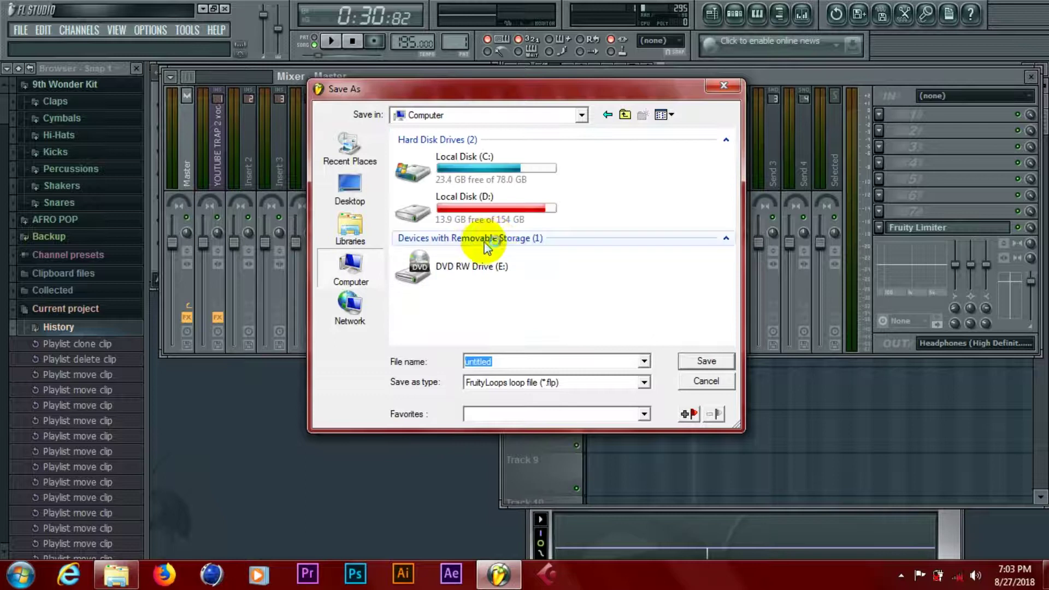
{"action": "double_click", "coordinate": [513, 205]}
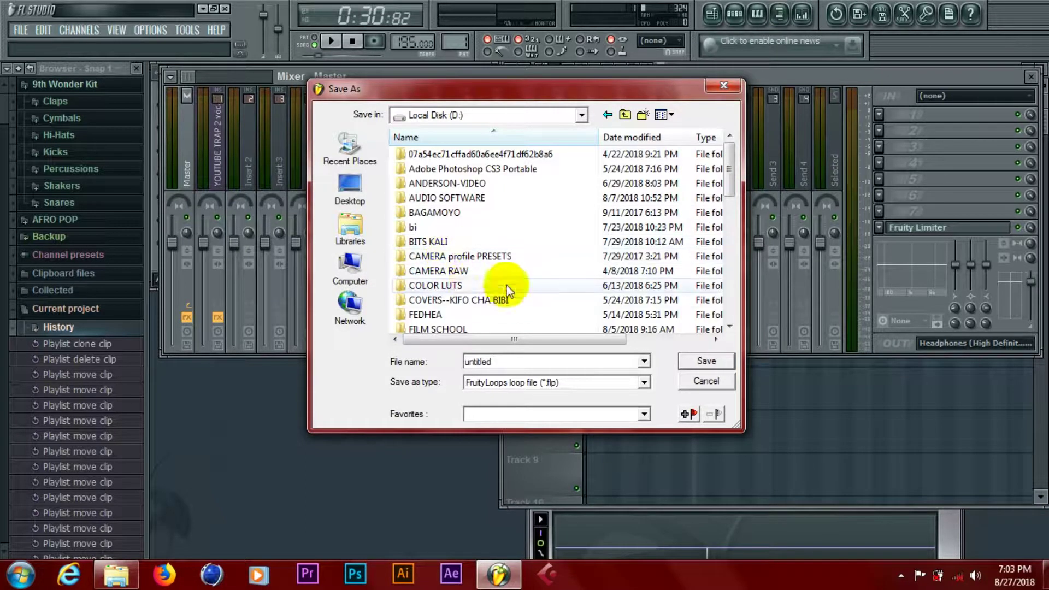
{"action": "left_click", "coordinate": [437, 270]}
{"action": "key", "text": "n"}
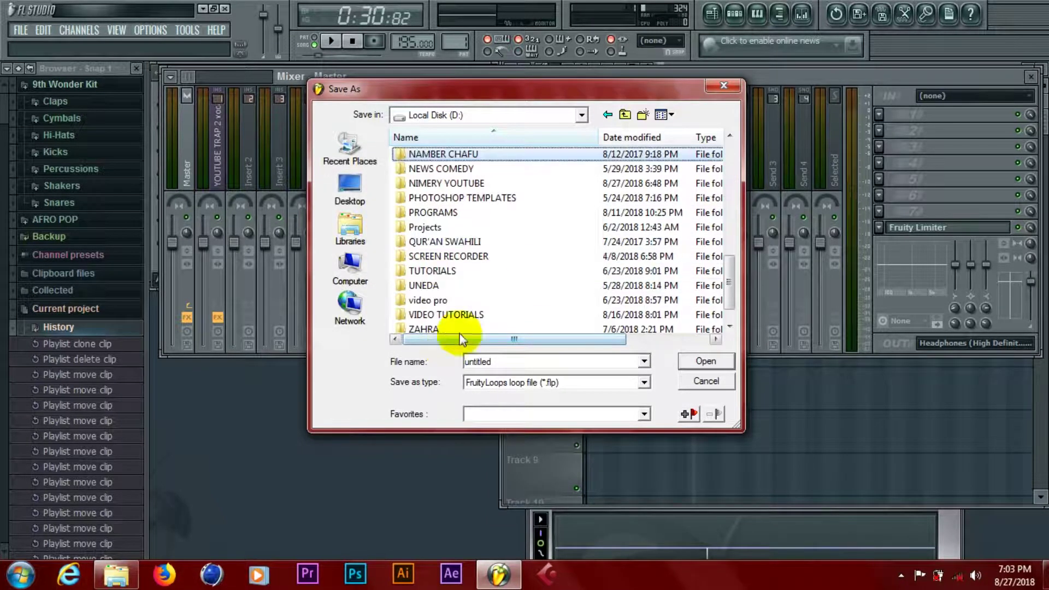
{"action": "double_click", "coordinate": [473, 184]}
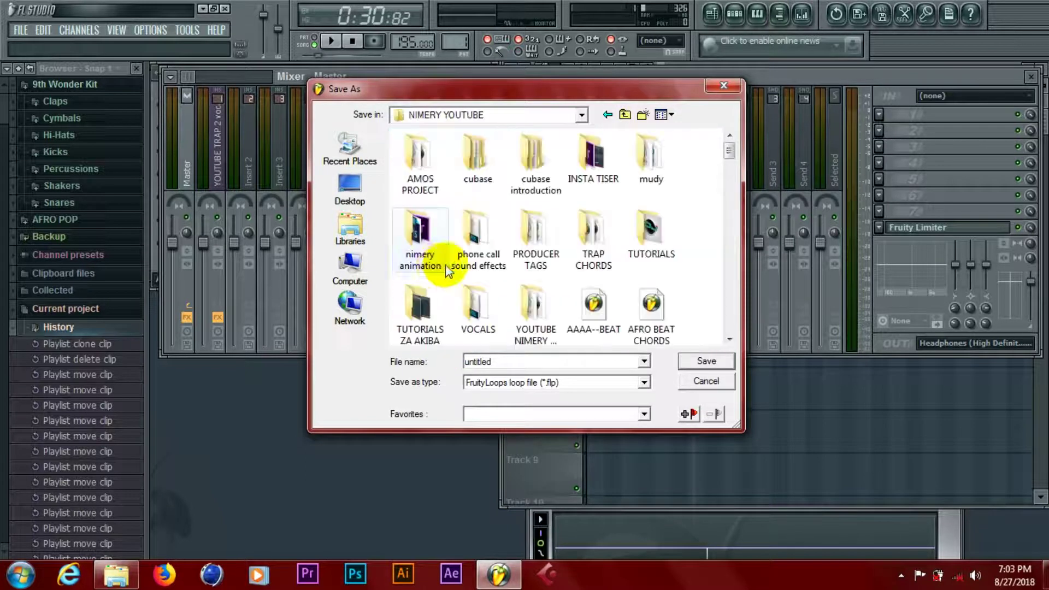
{"action": "double_click", "coordinate": [501, 360]}
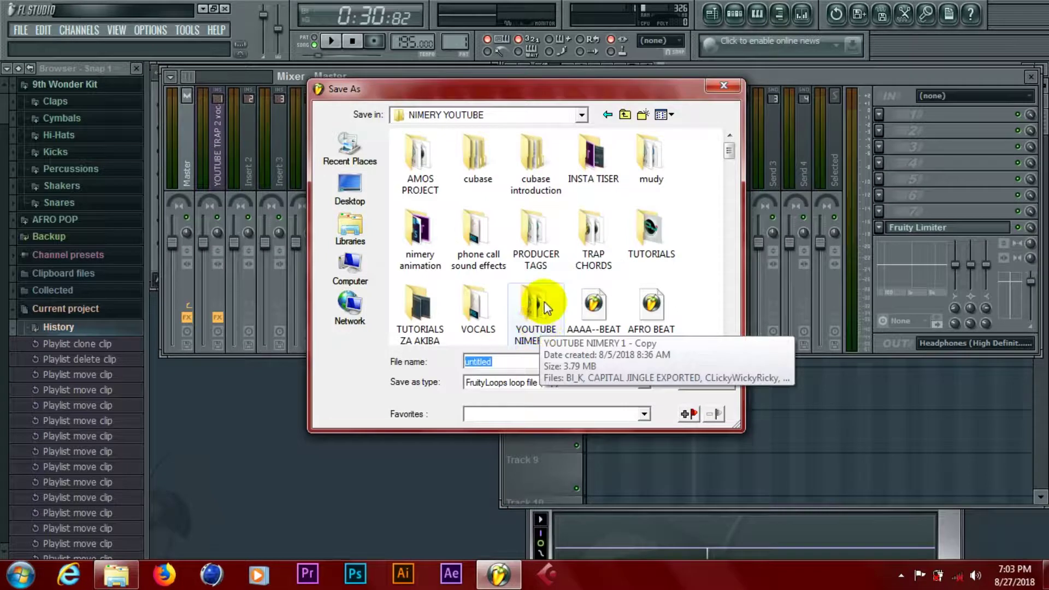
{"action": "type", "text": "TUTS"}
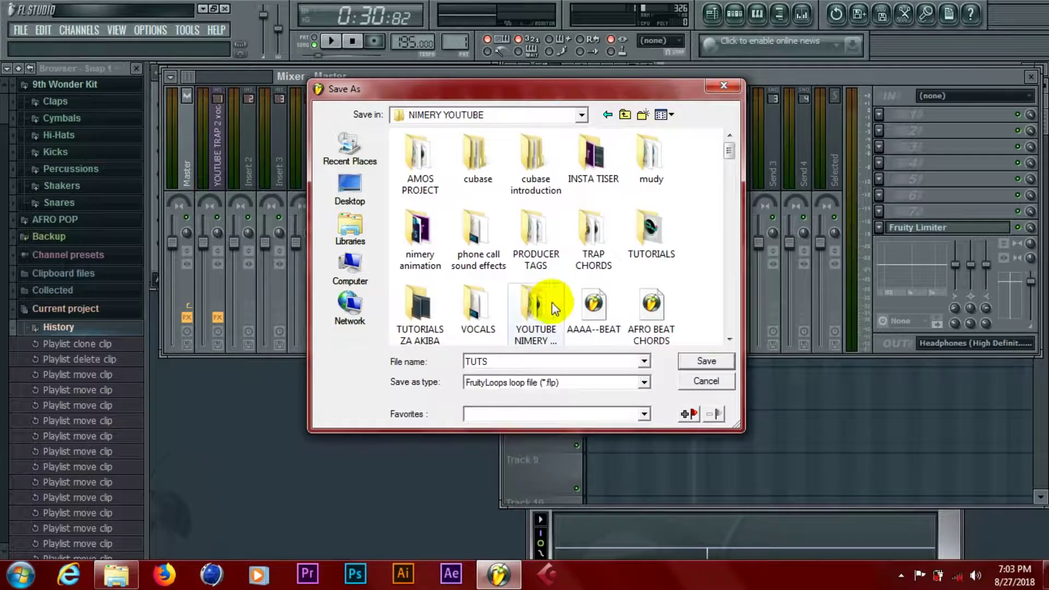
{"action": "left_click", "coordinate": [705, 362]}
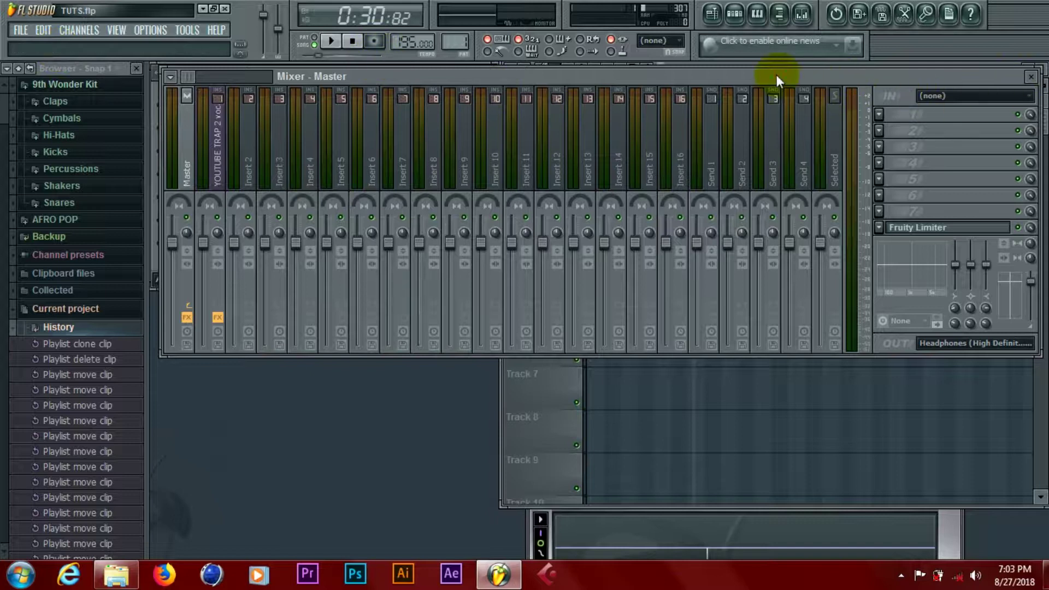
Reposition the mixer window and load Gross Beat into the first effect slot of the Master track.
{"action": "left_click_drag", "start_coordinate": [776, 76], "coordinate": [799, 128]}
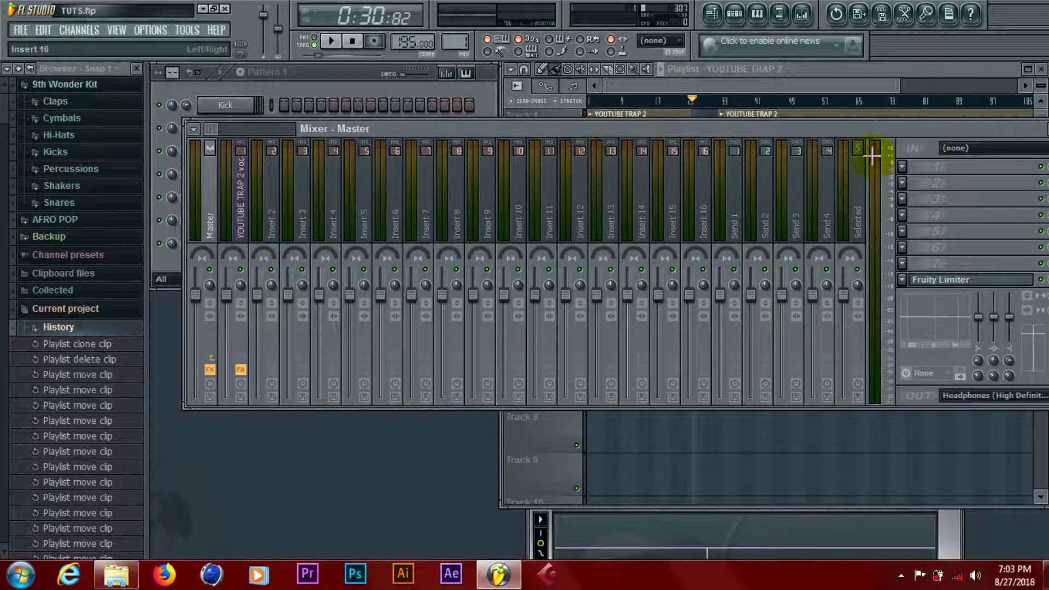
{"action": "left_click_drag", "start_coordinate": [905, 130], "coordinate": [869, 116]}
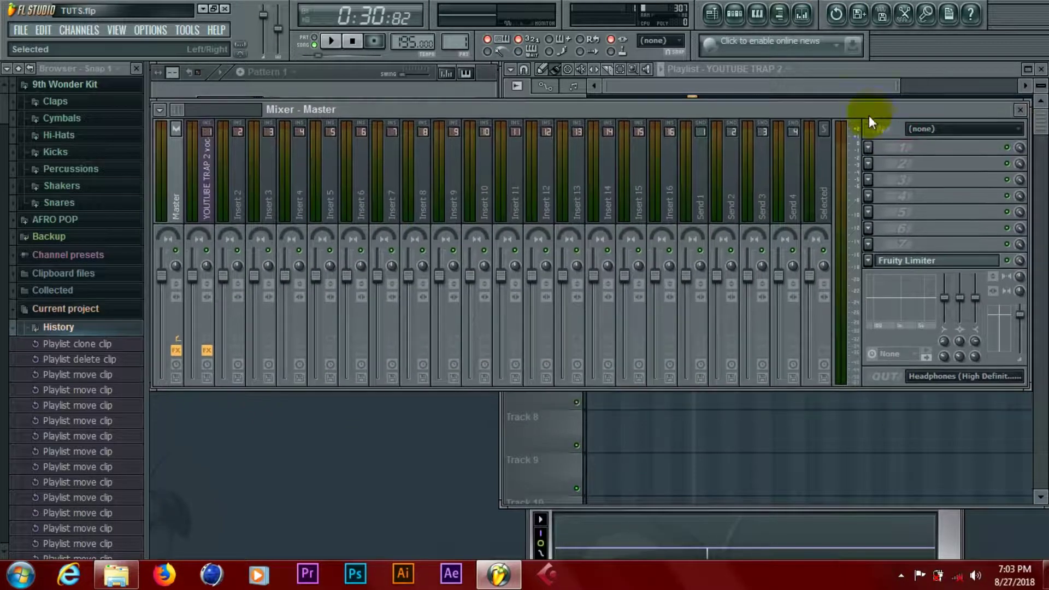
{"action": "left_click", "coordinate": [870, 145]}
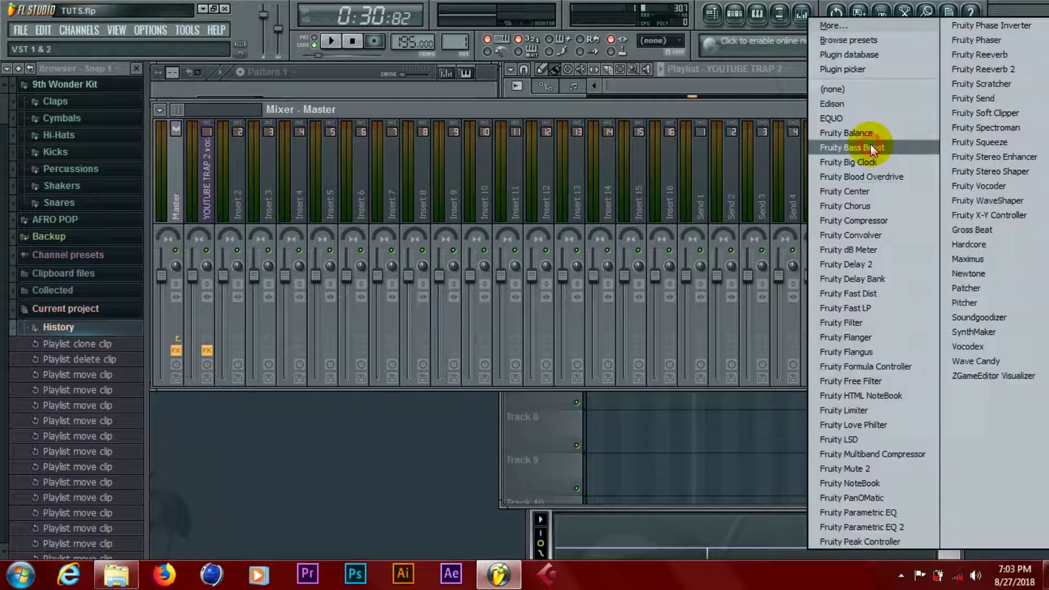
{"action": "left_click", "coordinate": [986, 230]}
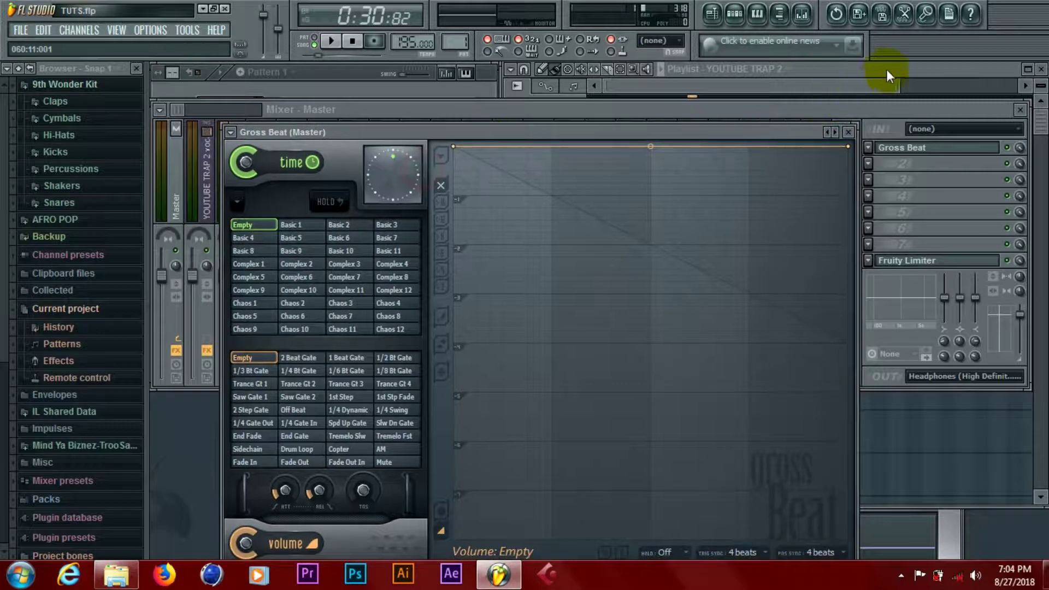
Start playing the song from about bar 58 and bring the Gross Beat window to the front.
{"action": "left_click", "coordinate": [887, 70]}
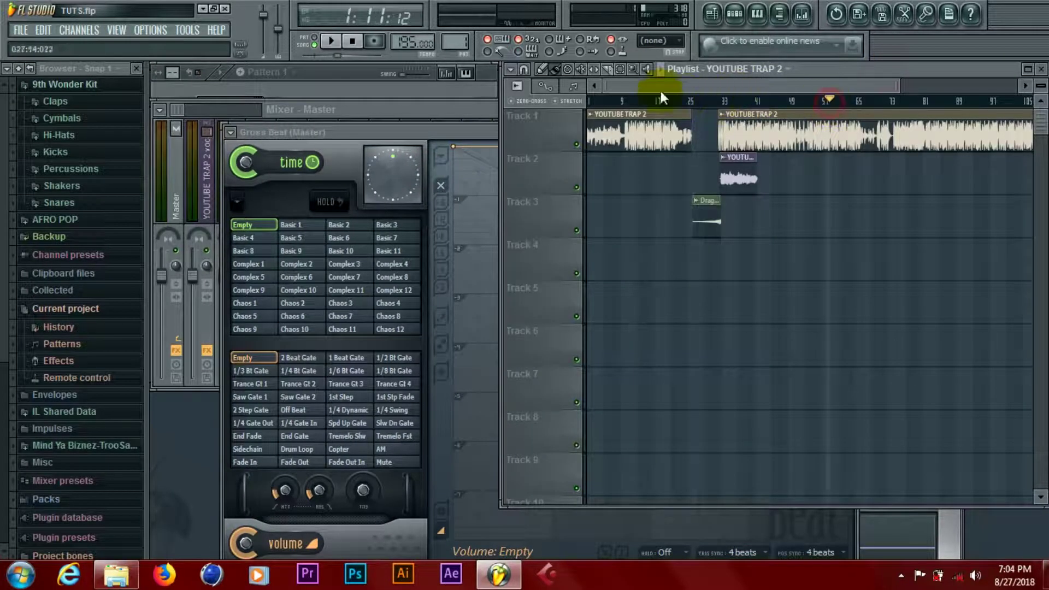
{"action": "left_click", "coordinate": [331, 42]}
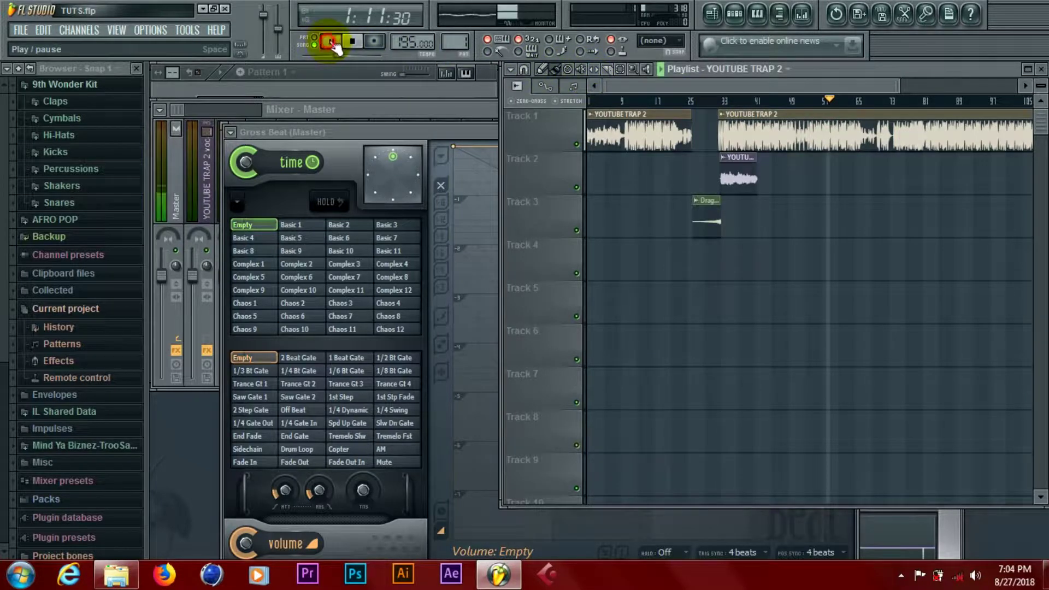
{"action": "left_click", "coordinate": [365, 133]}
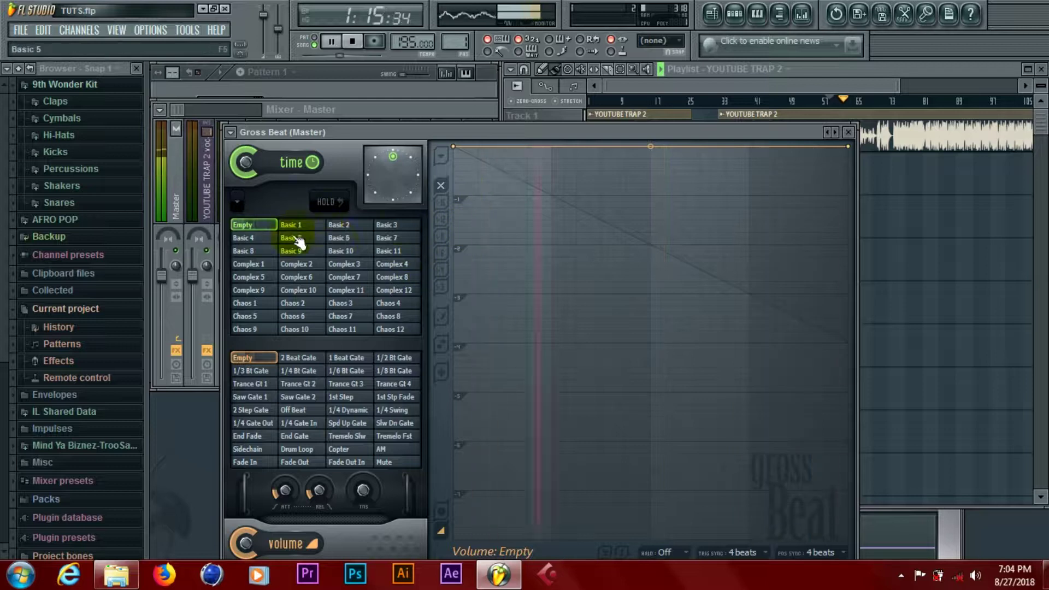
Audition Gross Beat's time presets, including Basic 1 to 3, Complex 4 and Chaos 2, 10, 12 and 11, and reset the time slot to Empty.
{"action": "left_click", "coordinate": [255, 224]}
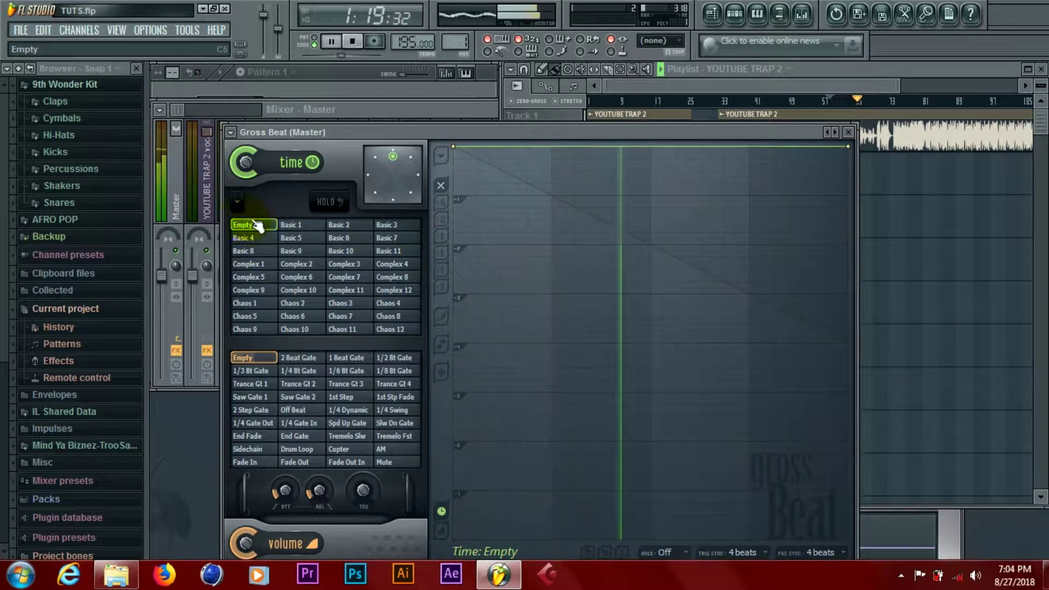
{"action": "left_click", "coordinate": [297, 226]}
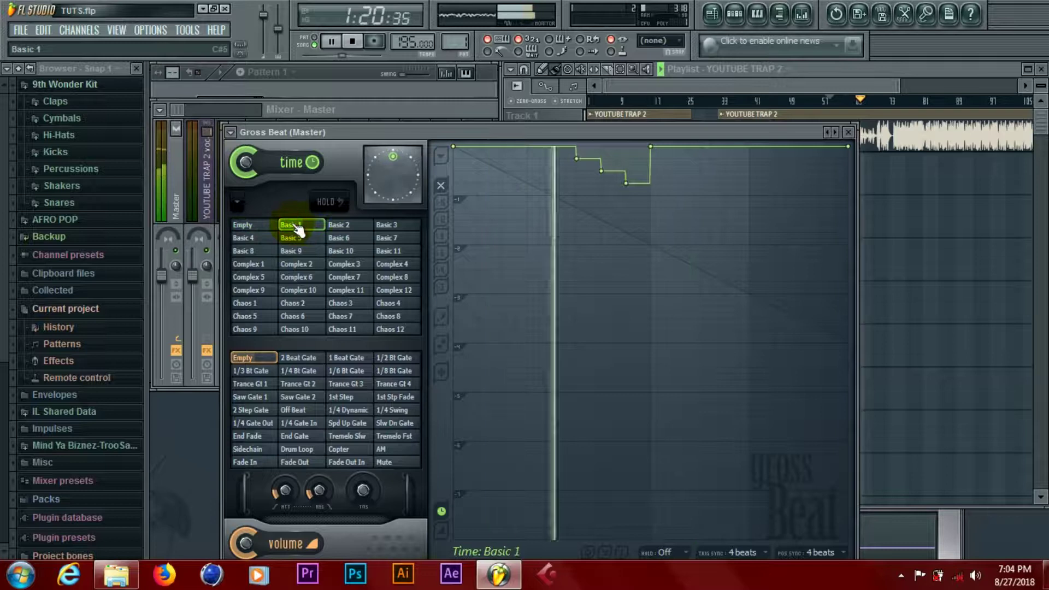
{"action": "left_click", "coordinate": [344, 227]}
{"action": "left_click", "coordinate": [389, 226]}
{"action": "left_click", "coordinate": [392, 264]}
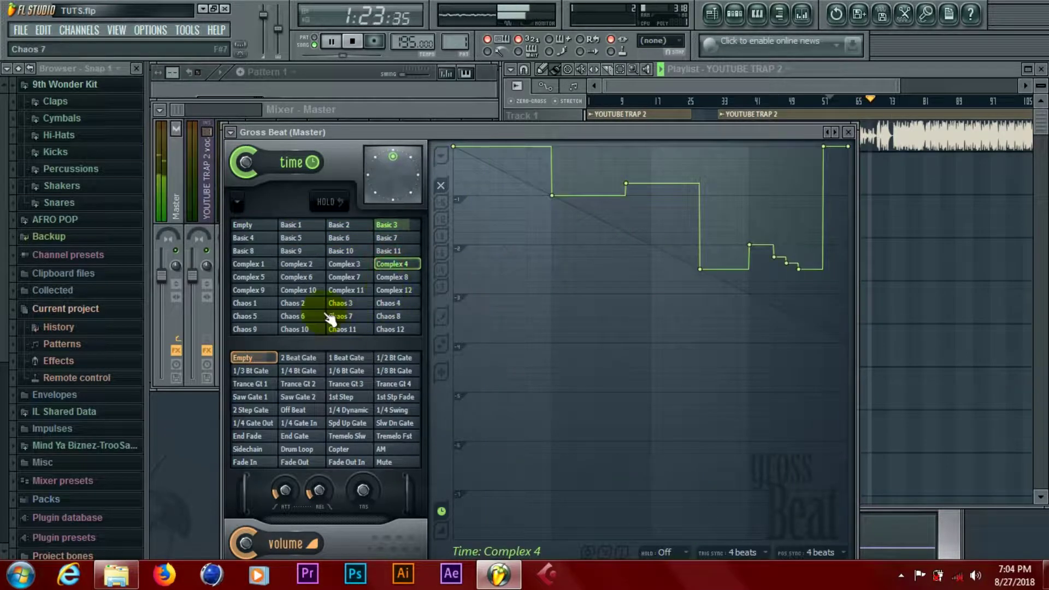
{"action": "left_click", "coordinate": [295, 304]}
{"action": "left_click", "coordinate": [302, 330]}
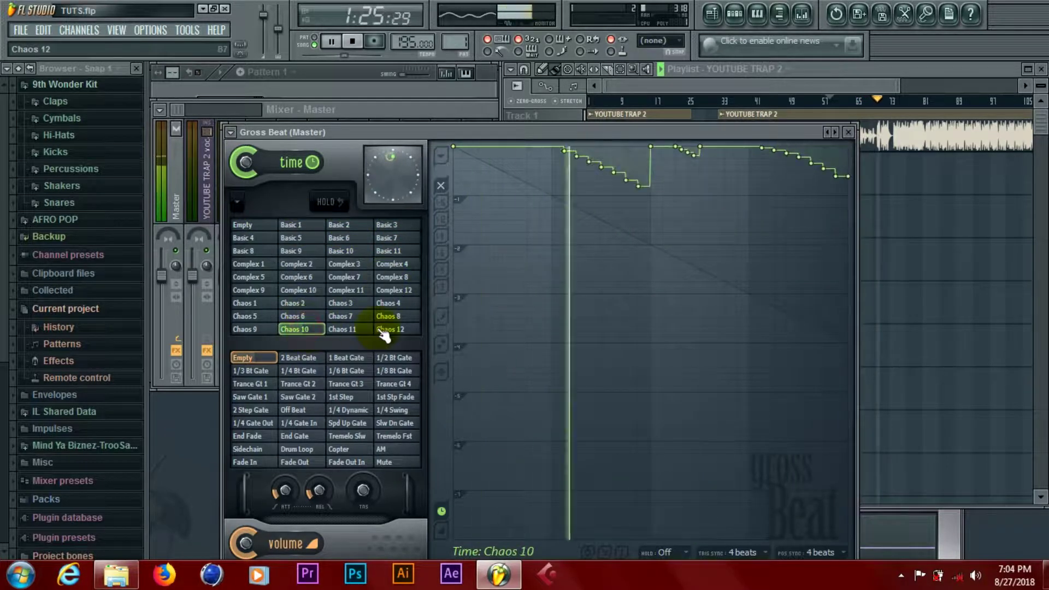
{"action": "left_click", "coordinate": [389, 330]}
{"action": "left_click", "coordinate": [355, 330]}
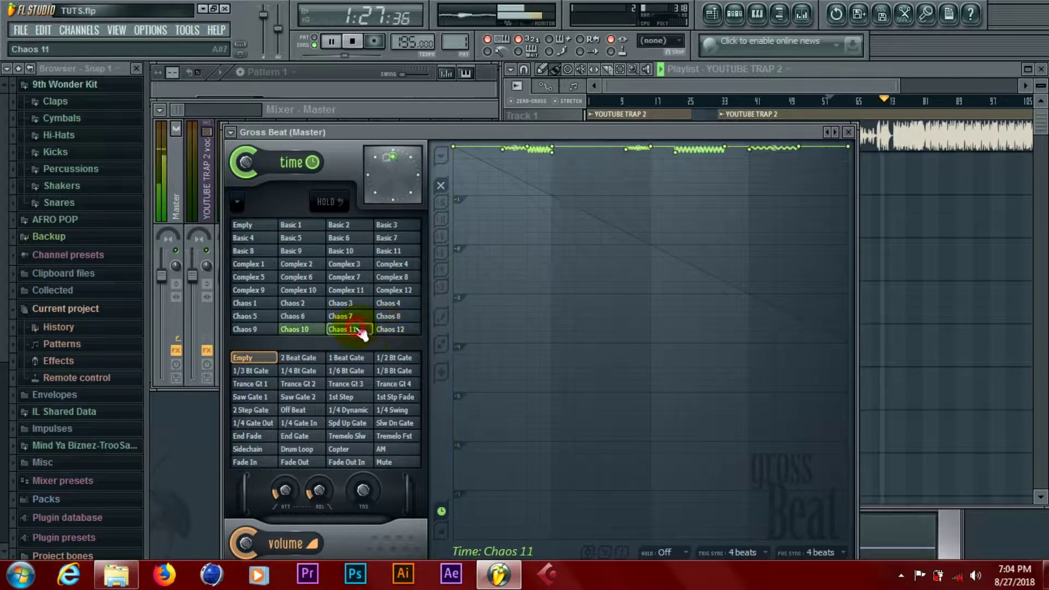
{"action": "left_click", "coordinate": [243, 225]}
Stop playback, compare the 2 Beat Gate and 1 Beat Gate volume presets, and restart the song with 2 Beat Gate selected.
{"action": "left_click", "coordinate": [297, 358]}
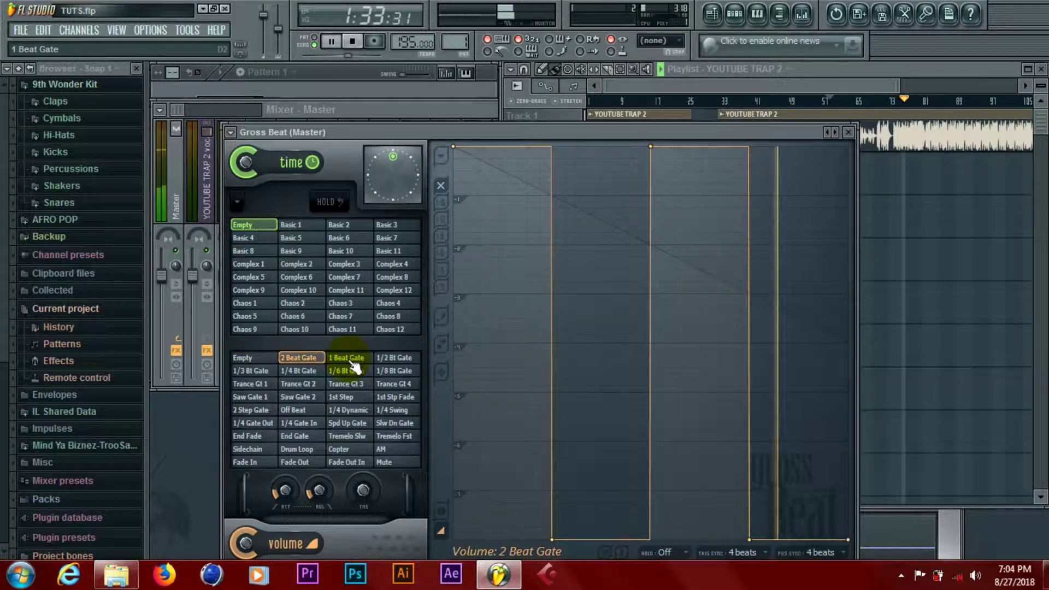
{"action": "key", "text": "space"}
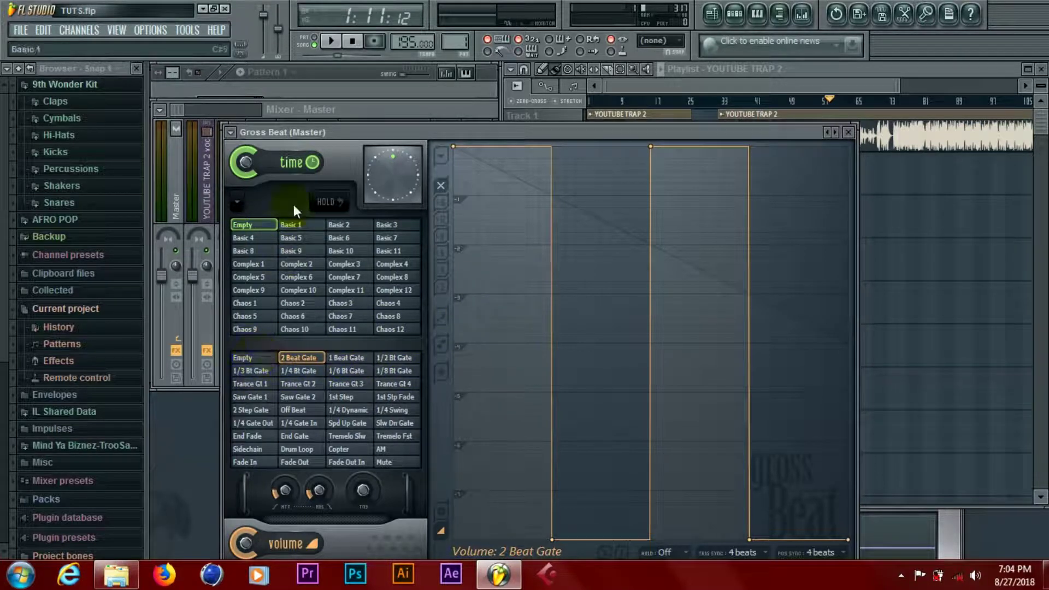
{"action": "left_click", "coordinate": [342, 360]}
{"action": "left_click", "coordinate": [298, 358]}
{"action": "left_click", "coordinate": [345, 361]}
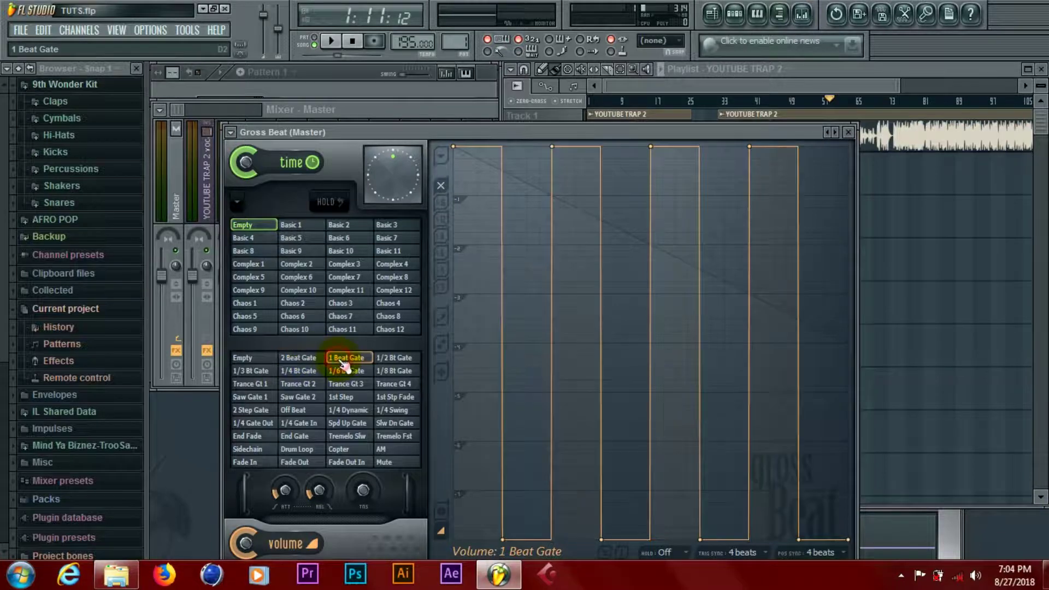
{"action": "left_click", "coordinate": [302, 360]}
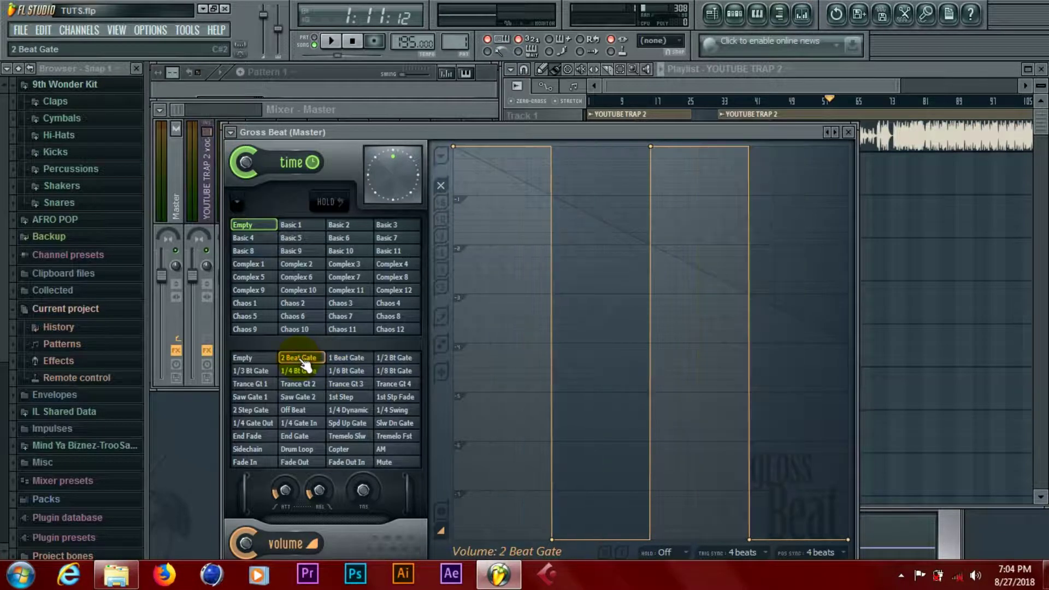
{"action": "key", "text": "space"}
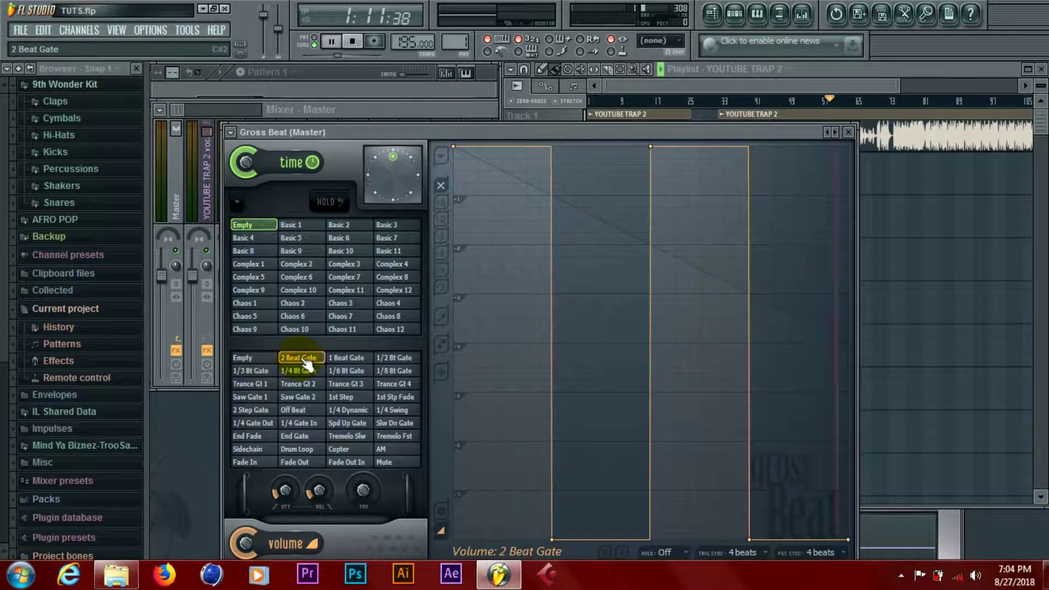
Audition the volume gate presets 1 Beat Gate, 1/2, 1/3, 1/4, 1/6 and 1/8 Bt Gate during playback.
{"action": "left_click", "coordinate": [348, 362]}
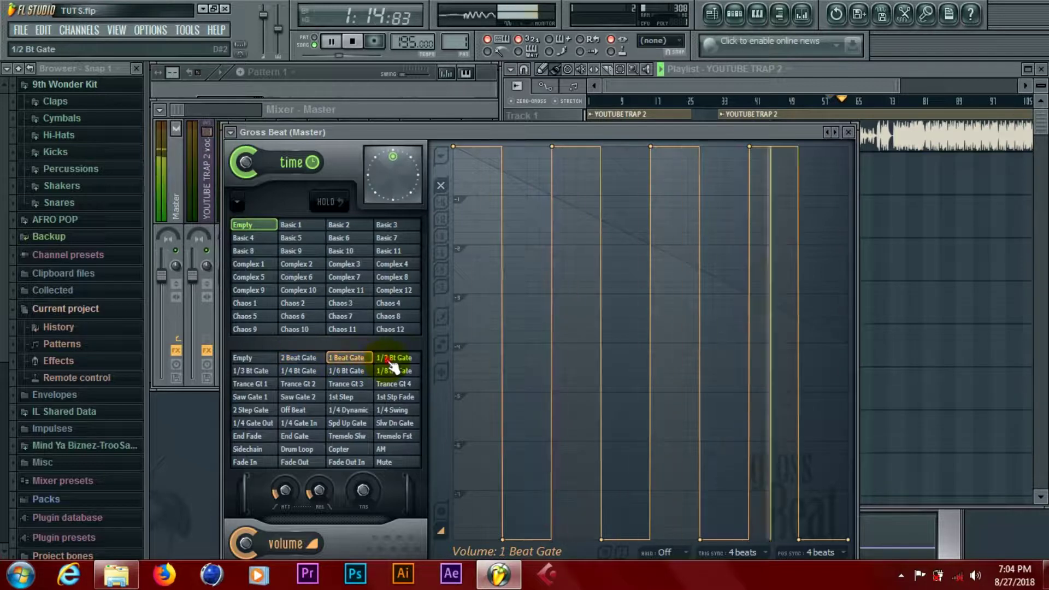
{"action": "left_click", "coordinate": [391, 360]}
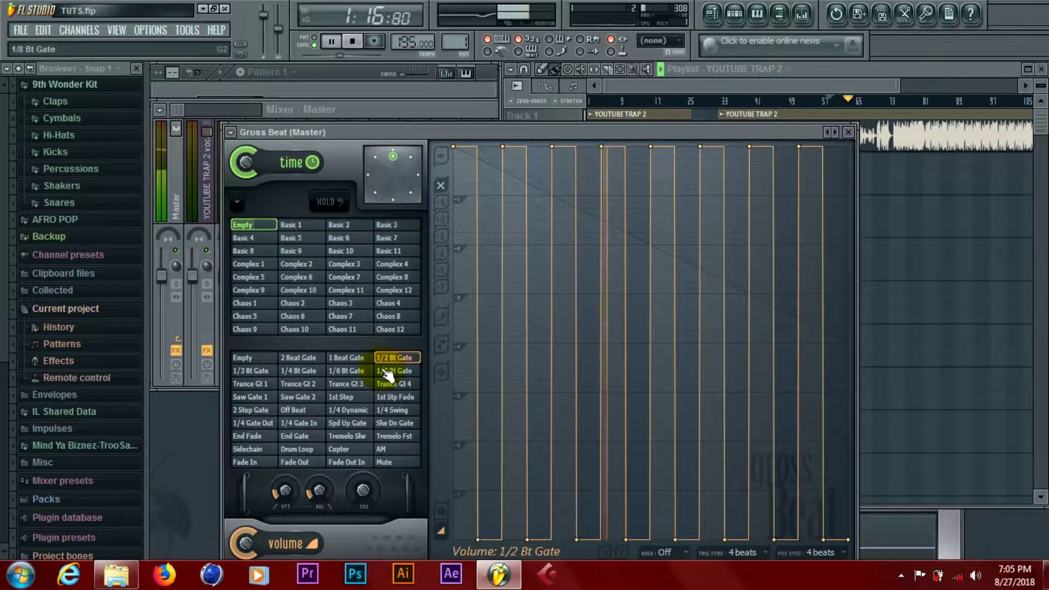
{"action": "left_click", "coordinate": [265, 372]}
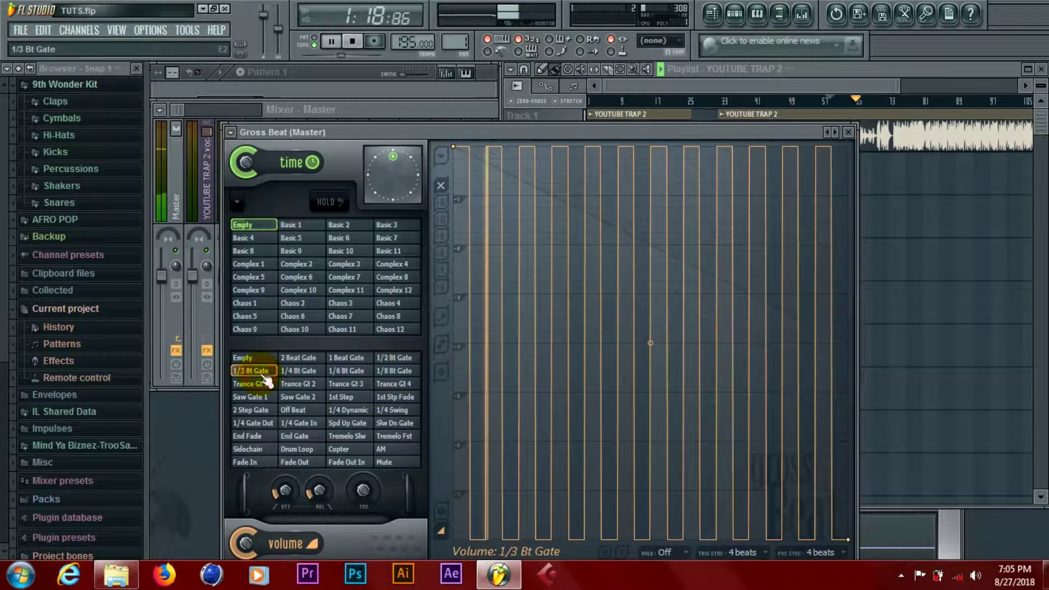
{"action": "left_click", "coordinate": [298, 372]}
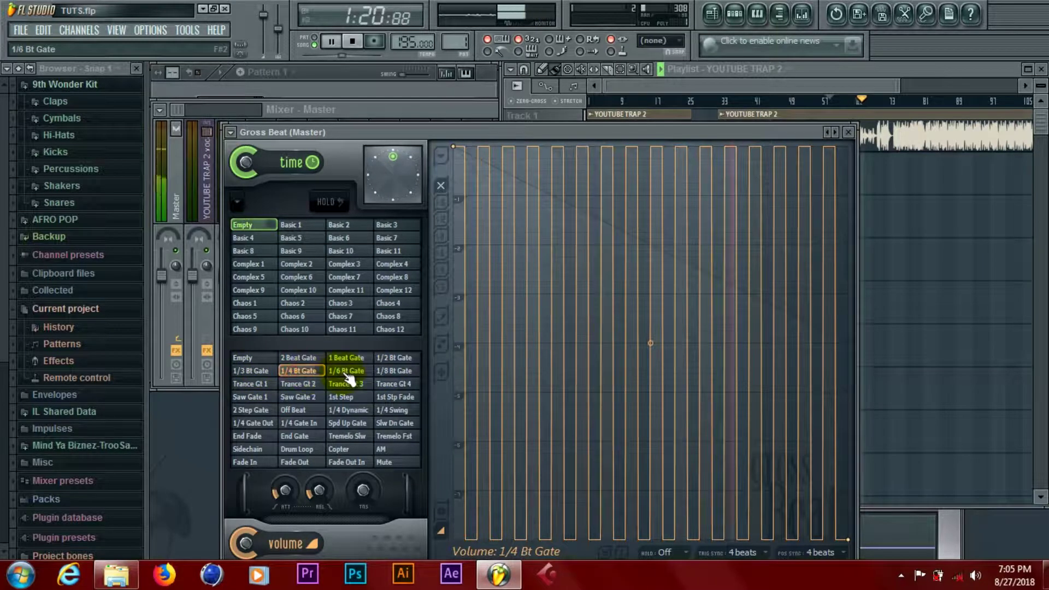
{"action": "left_click", "coordinate": [345, 373]}
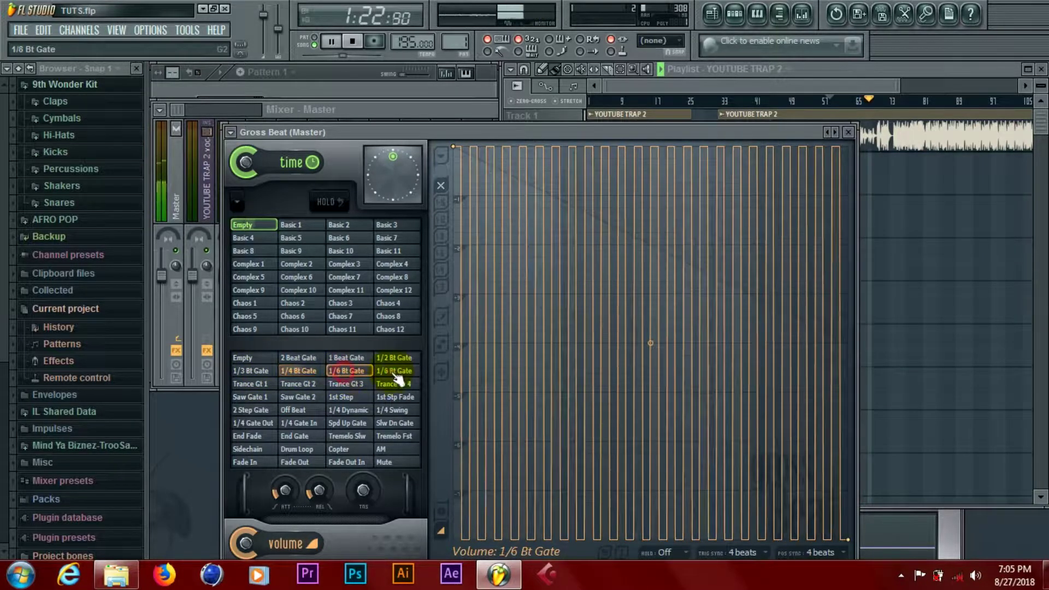
{"action": "left_click", "coordinate": [394, 371]}
Audition the volume presets Trance Gt 4, 3 and 2, Saw Gate 1 and 2, 1st Step and 1st Stp Fade.
{"action": "left_click", "coordinate": [393, 384]}
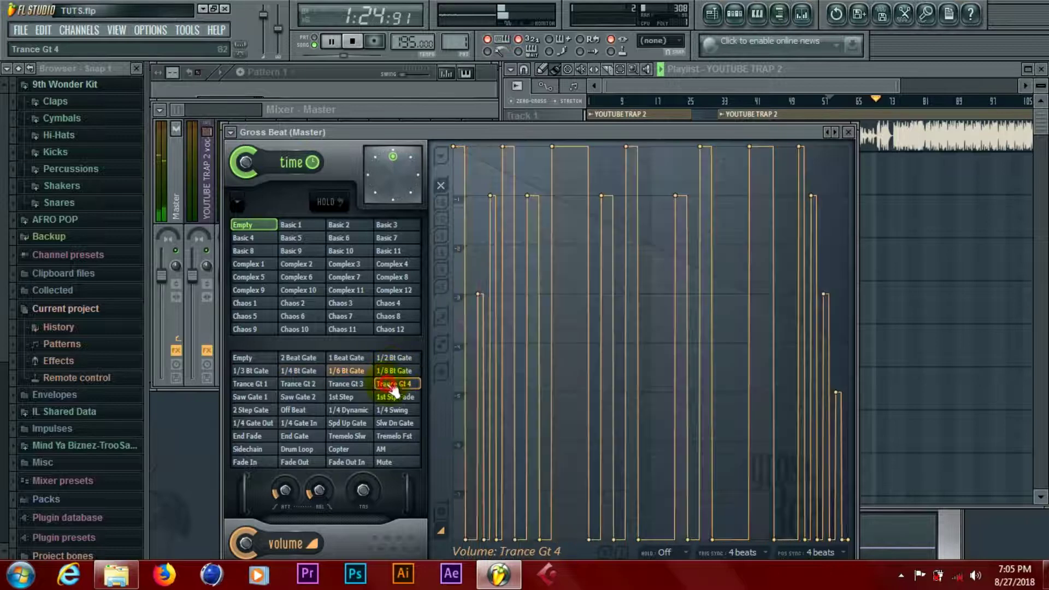
{"action": "left_click", "coordinate": [355, 384]}
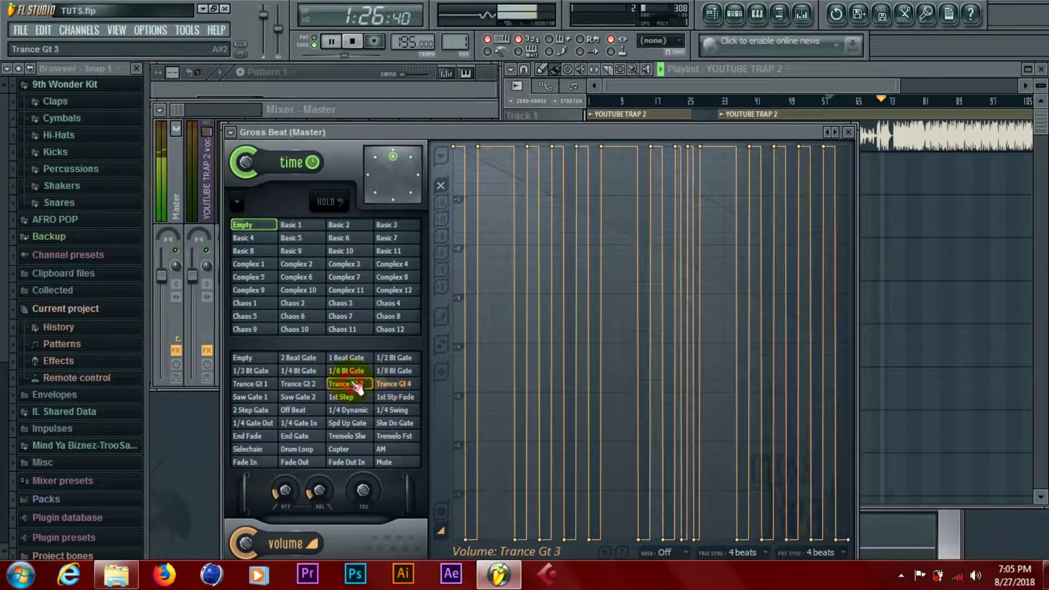
{"action": "left_click", "coordinate": [299, 384]}
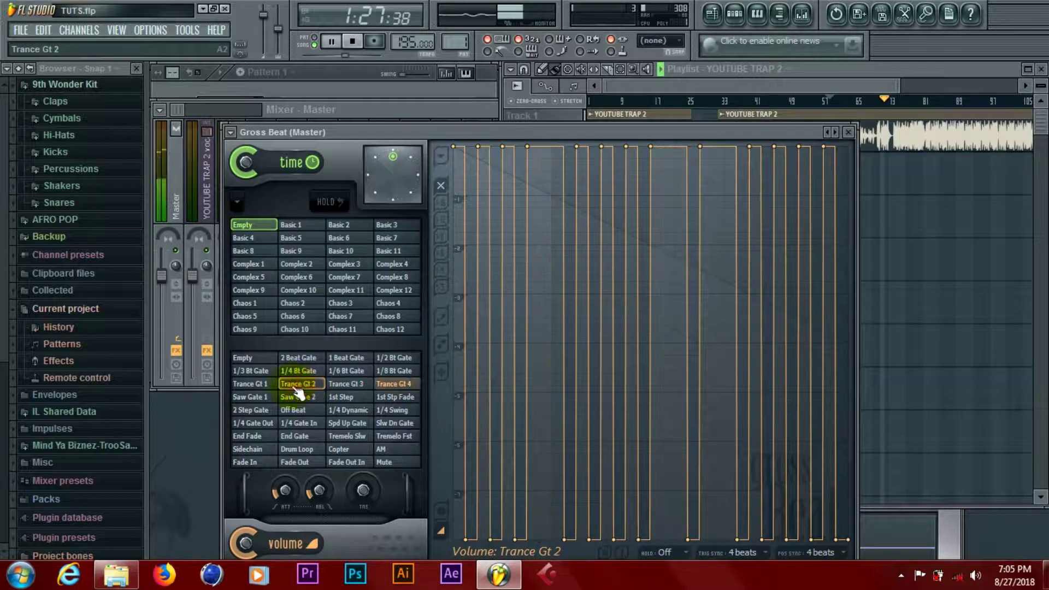
{"action": "left_click", "coordinate": [260, 396]}
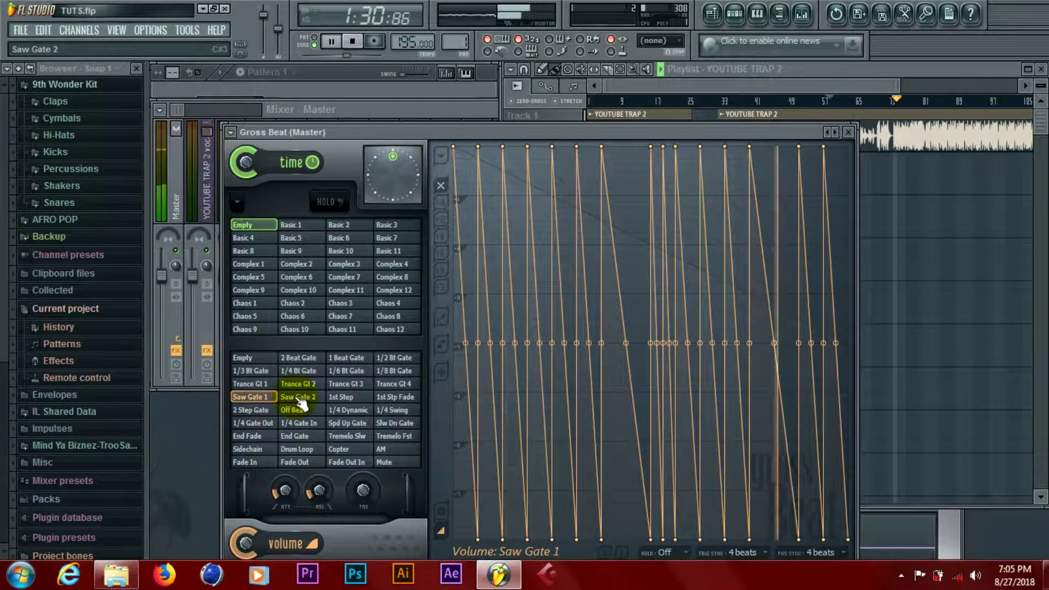
{"action": "left_click", "coordinate": [300, 398]}
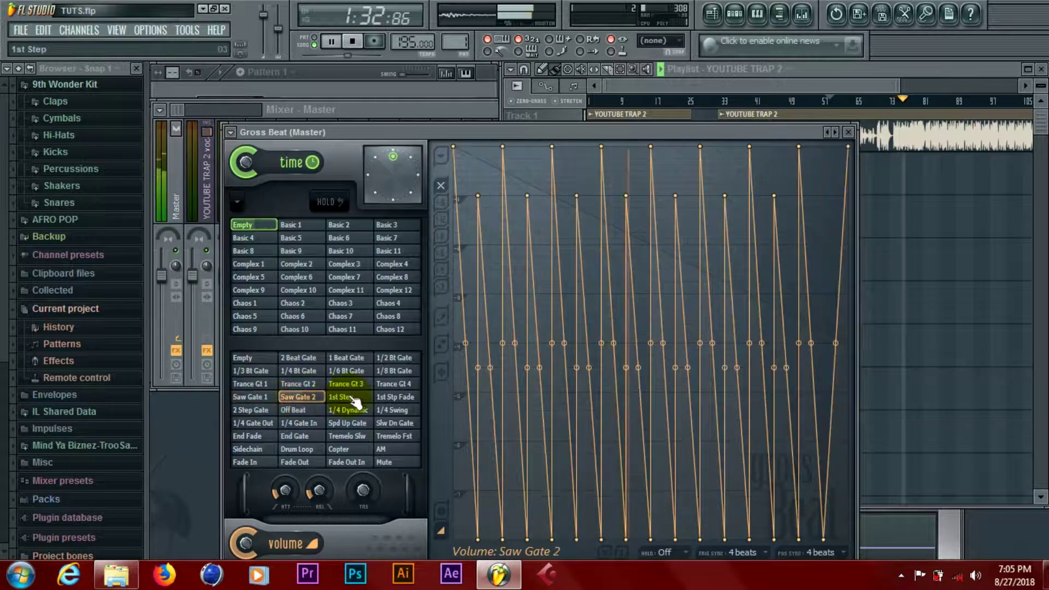
{"action": "left_click", "coordinate": [343, 400]}
{"action": "left_click", "coordinate": [397, 401]}
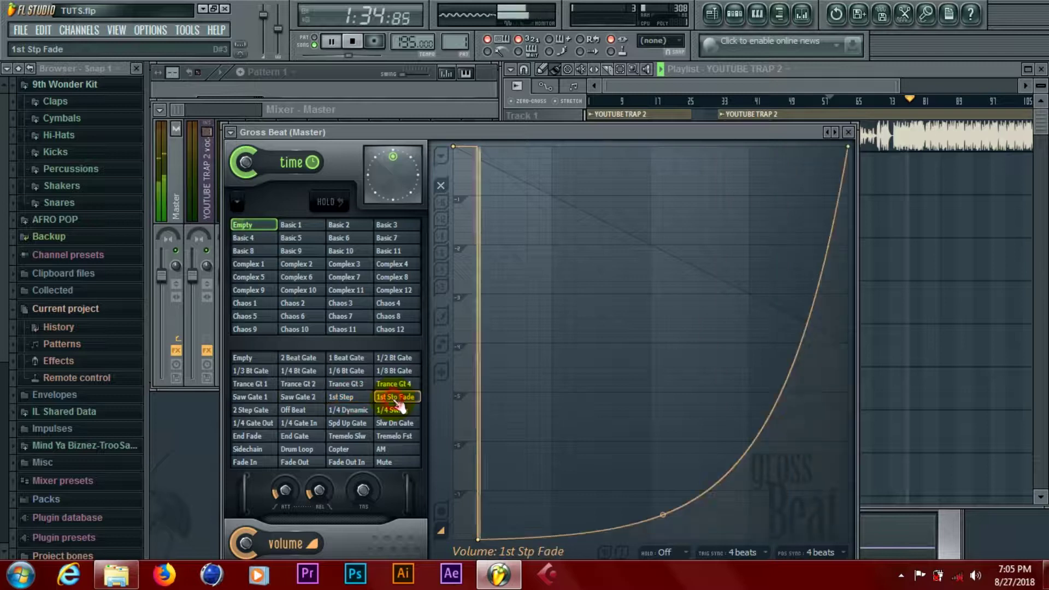
Audition the volume presets 1/4 Dynamic, Off Beat, 2 Step Gate, 1/4 Gate Out, 1/4 Gate In, End Fade and End Gate.
{"action": "left_click", "coordinate": [363, 413]}
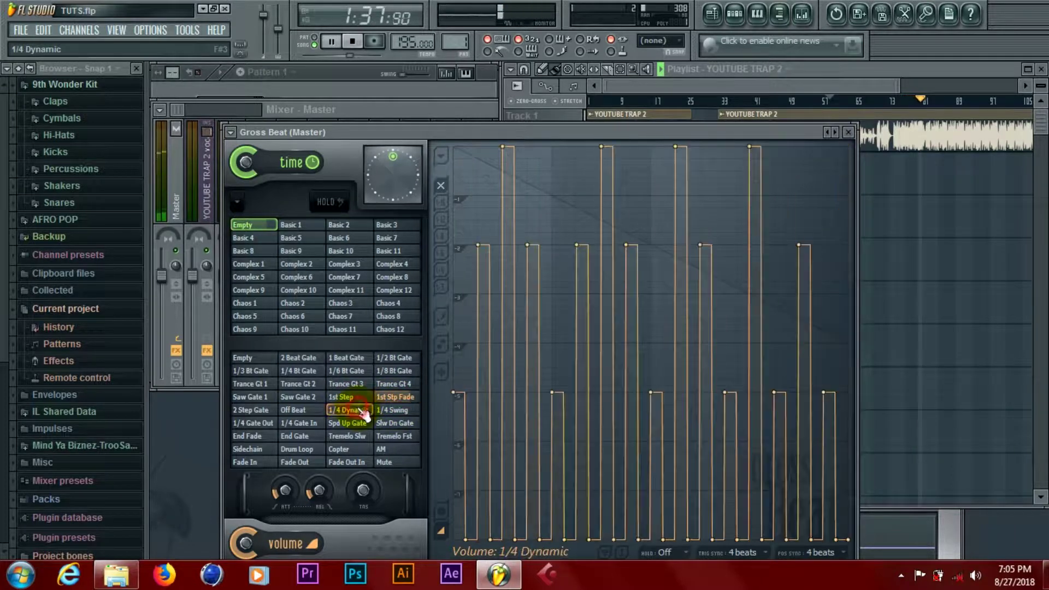
{"action": "left_click", "coordinate": [312, 411]}
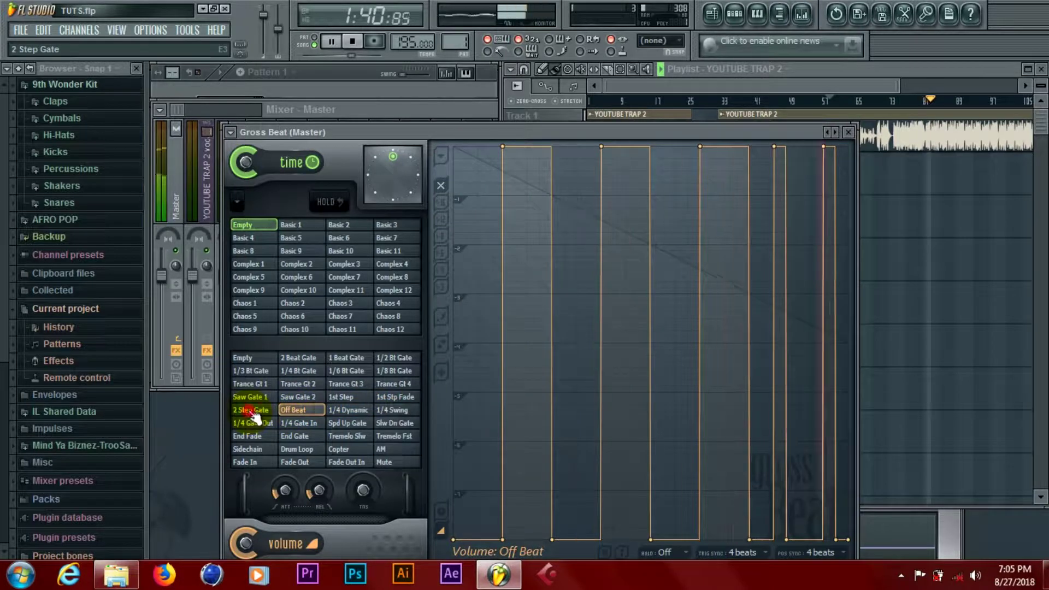
{"action": "left_click", "coordinate": [253, 411]}
{"action": "left_click", "coordinate": [256, 423]}
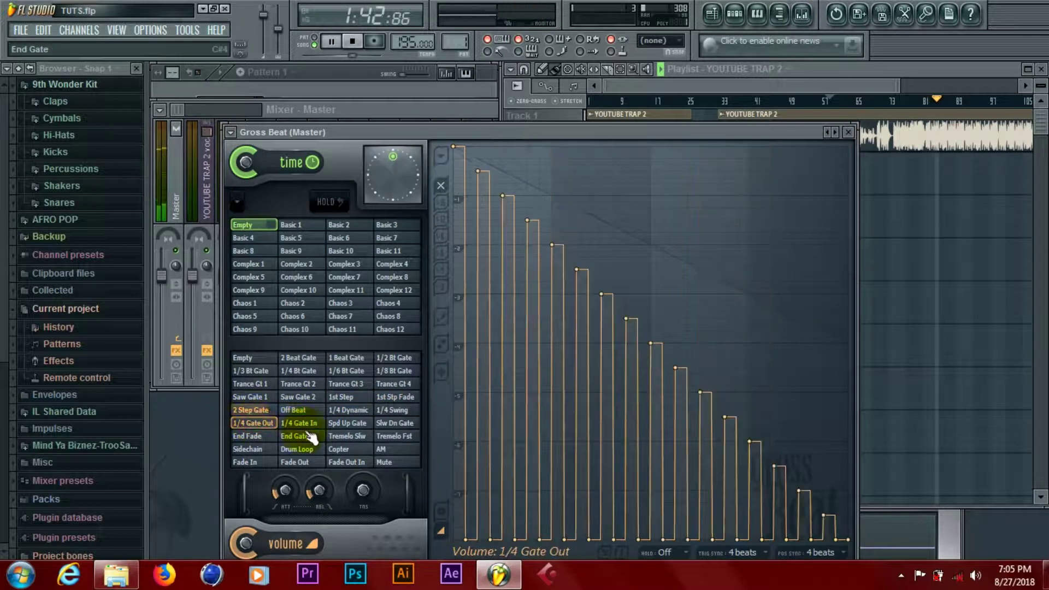
{"action": "left_click", "coordinate": [301, 424]}
{"action": "left_click", "coordinate": [266, 438]}
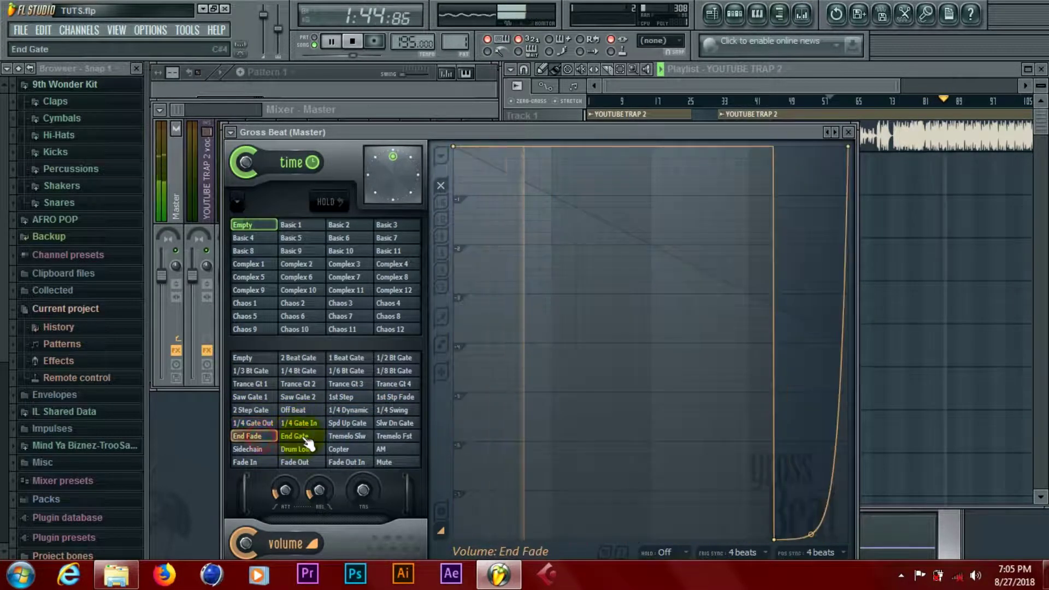
{"action": "left_click", "coordinate": [295, 436]}
Audition the volume presets Tremelo Slw, Tremelo Fst, AM, Copter, Drum Loop and Sidechain.
{"action": "left_click", "coordinate": [347, 437]}
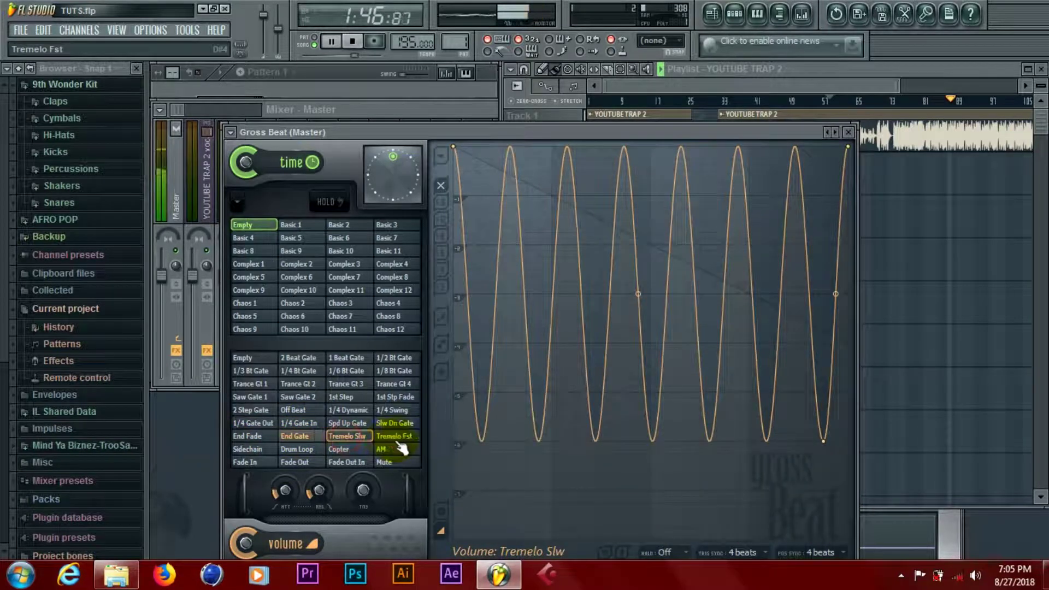
{"action": "left_click", "coordinate": [393, 436]}
{"action": "left_click", "coordinate": [392, 451]}
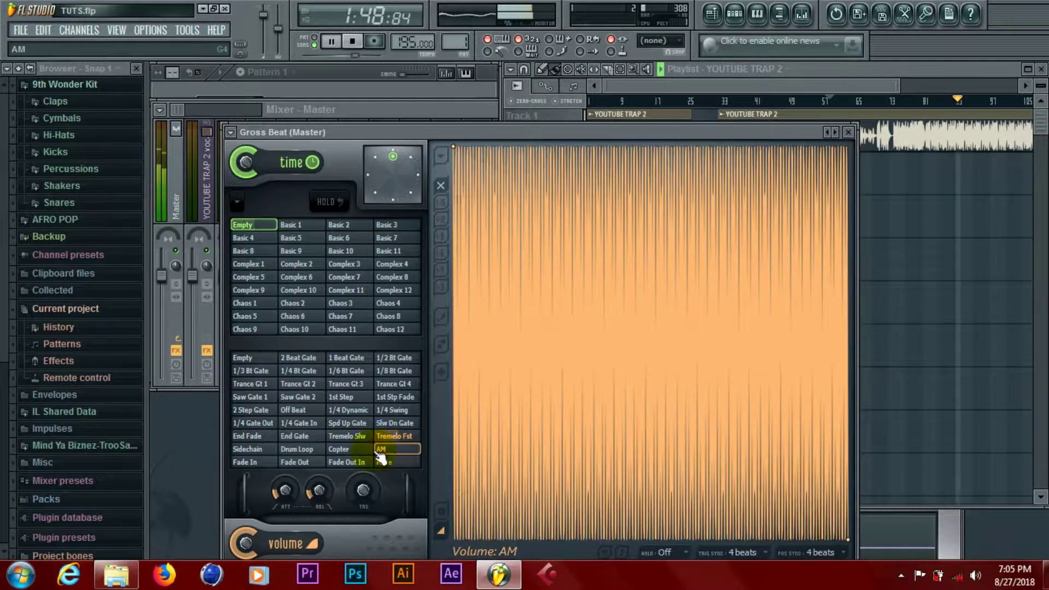
{"action": "left_click", "coordinate": [341, 449]}
{"action": "left_click", "coordinate": [298, 449]}
{"action": "left_click", "coordinate": [247, 449]}
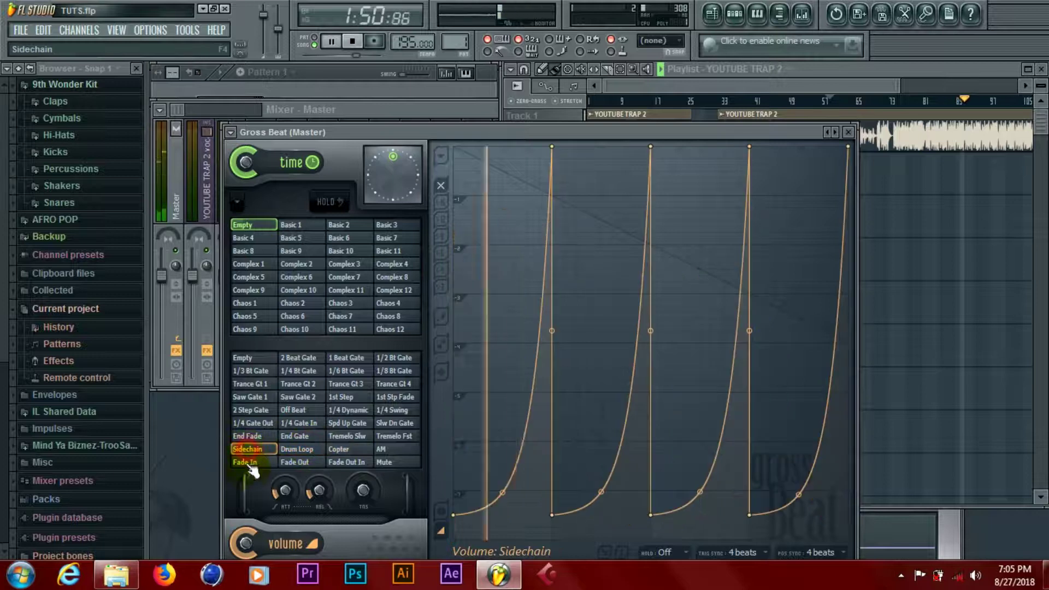
Audition Fade In, Fade Out, Fade Out In and Mute, reset the volume slot to Empty, and stop playback.
{"action": "left_click", "coordinate": [245, 462]}
{"action": "left_click", "coordinate": [298, 462]}
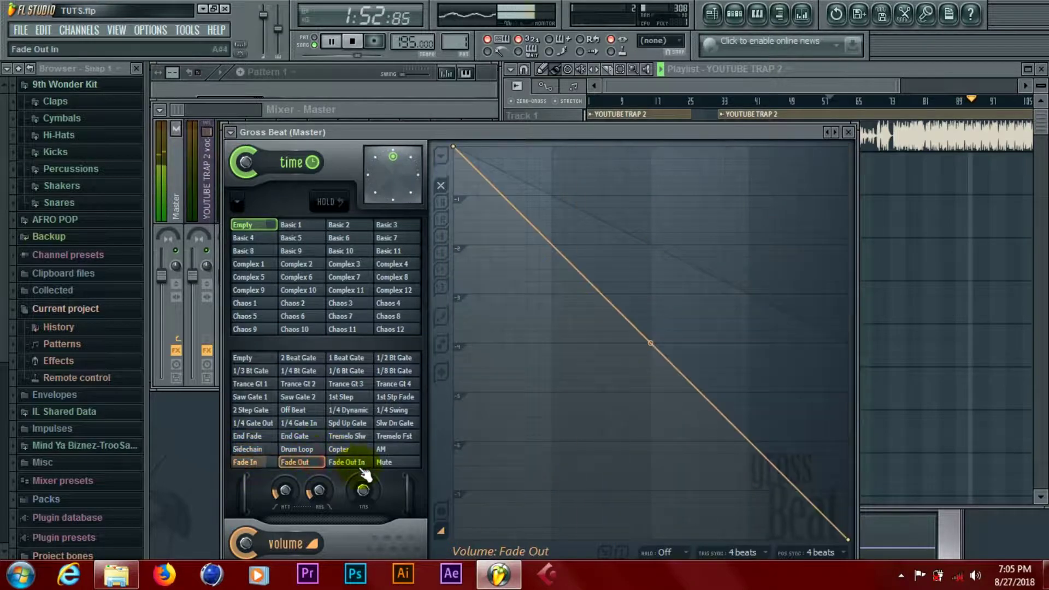
{"action": "left_click", "coordinate": [350, 462]}
{"action": "left_click", "coordinate": [396, 462]}
{"action": "left_click", "coordinate": [252, 358]}
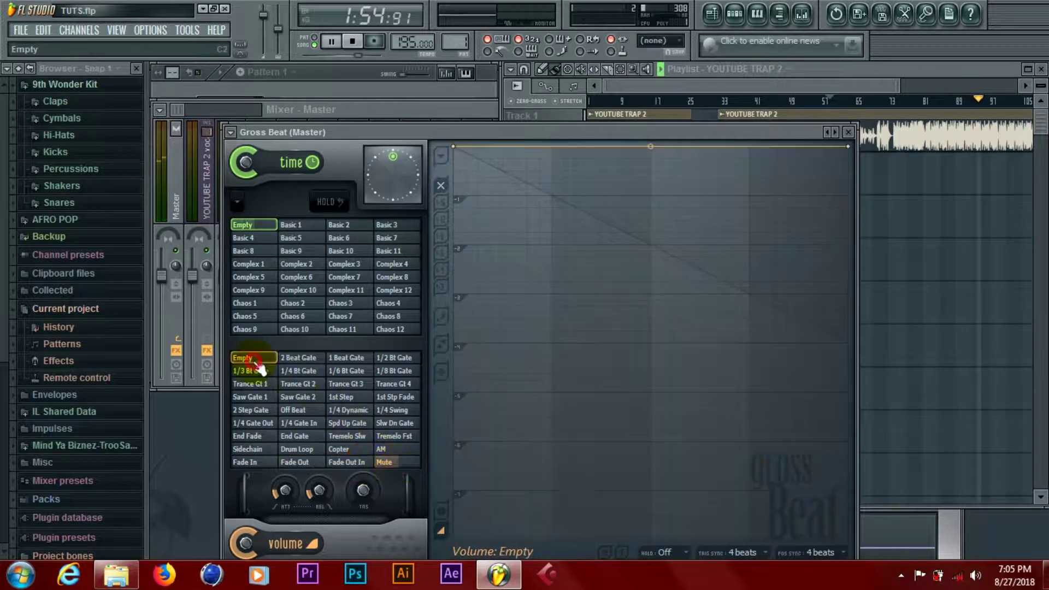
{"action": "key", "text": "space"}
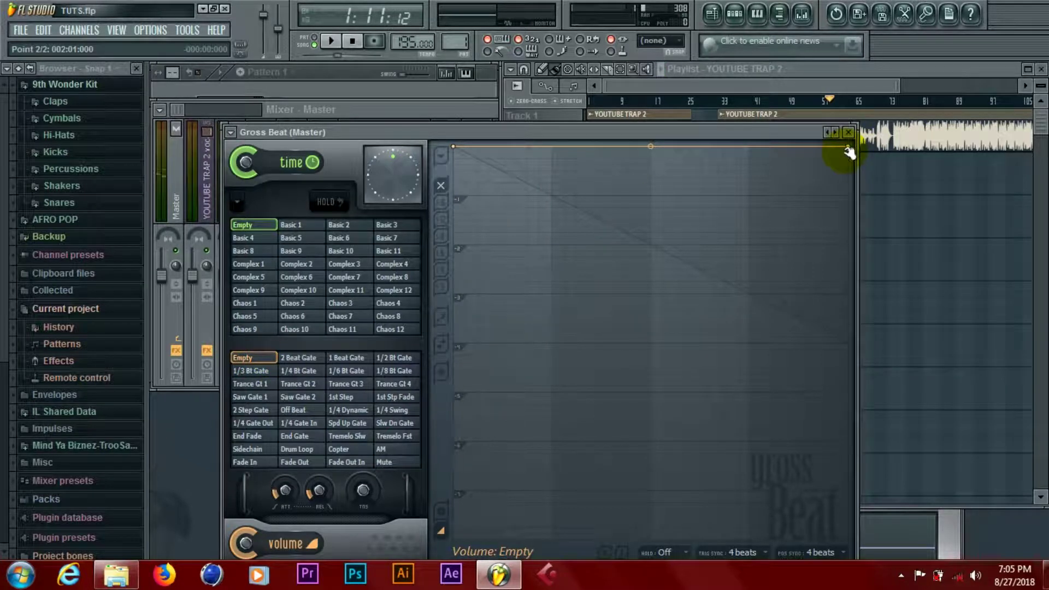
Lower the Empty volume envelope's end point to about half, play the song, and bend the curve upward so the volume falls mostly near the end.
{"action": "left_click_drag", "start_coordinate": [848, 147], "coordinate": [849, 347]}
{"action": "key", "text": "space"}
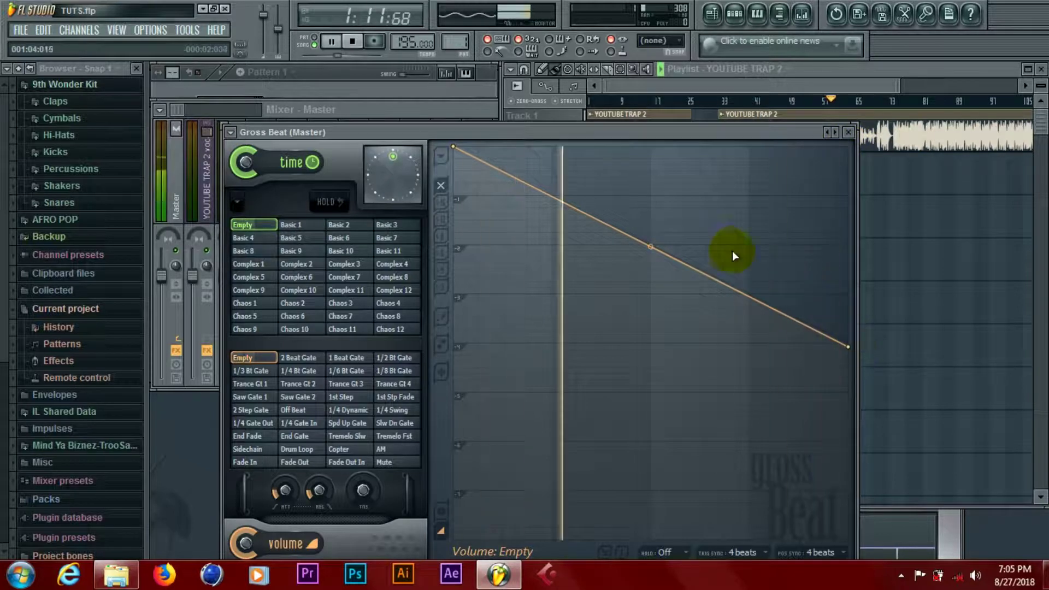
{"action": "left_click_drag", "start_coordinate": [652, 251], "coordinate": [651, 153]}
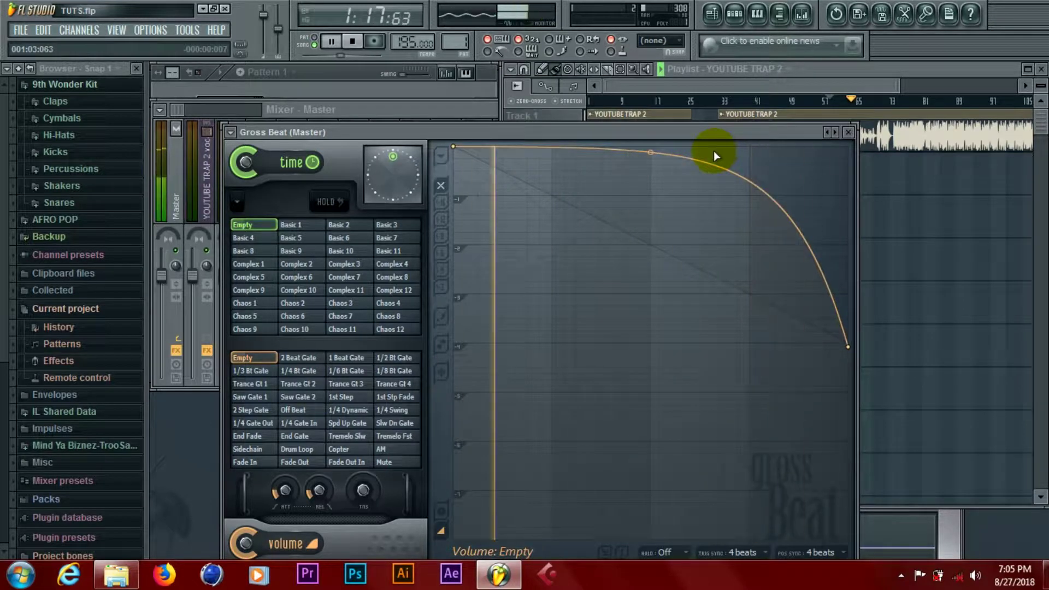
{"action": "mouse_move", "coordinate": [383, 183]}
{"action": "left_mouse_down"}
{"action": "mouse_move", "coordinate": [382, 202]}
{"action": "mouse_move", "coordinate": [391, 170]}
{"action": "left_mouse_up"}
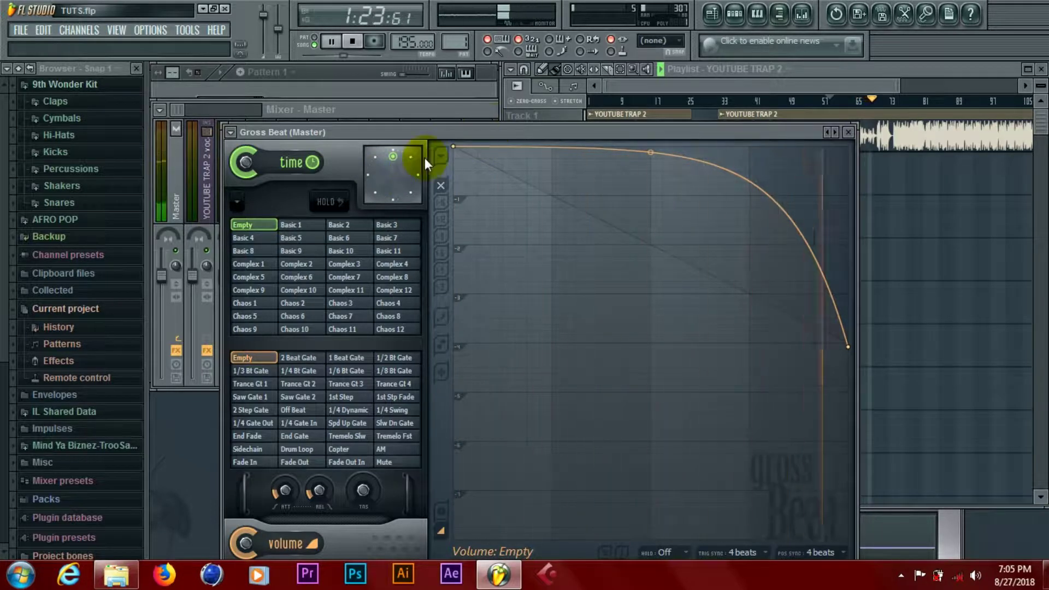
{"action": "mouse_move", "coordinate": [395, 159]}
{"action": "left_mouse_down"}
{"action": "mouse_move", "coordinate": [395, 177]}
{"action": "mouse_move", "coordinate": [392, 139]}
{"action": "left_mouse_up"}
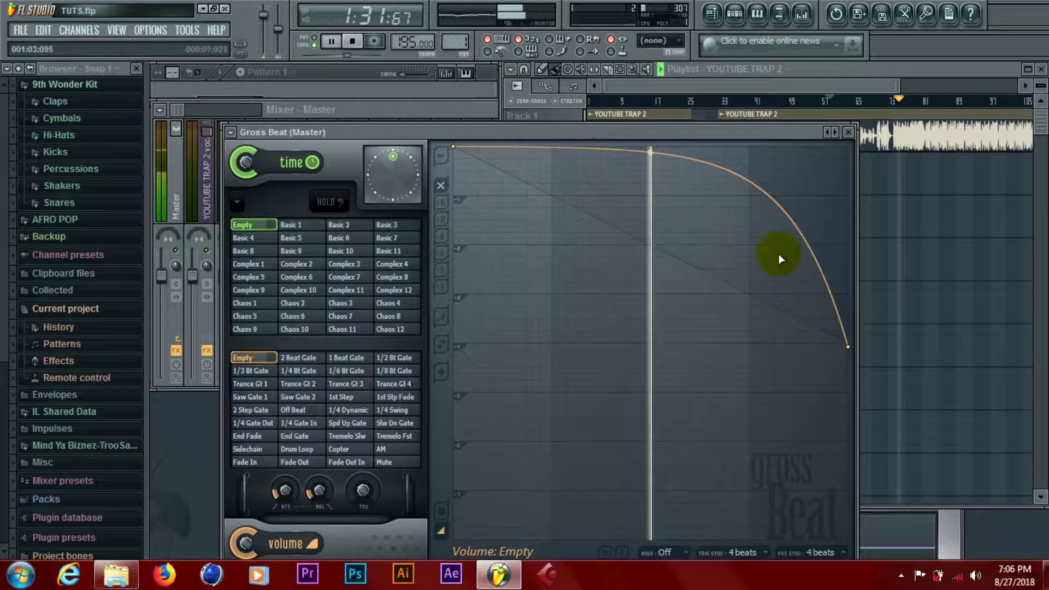
Raise the volume envelope's end point back to full level, keep it as Single curve, and stop playback.
{"action": "right_click", "coordinate": [850, 348]}
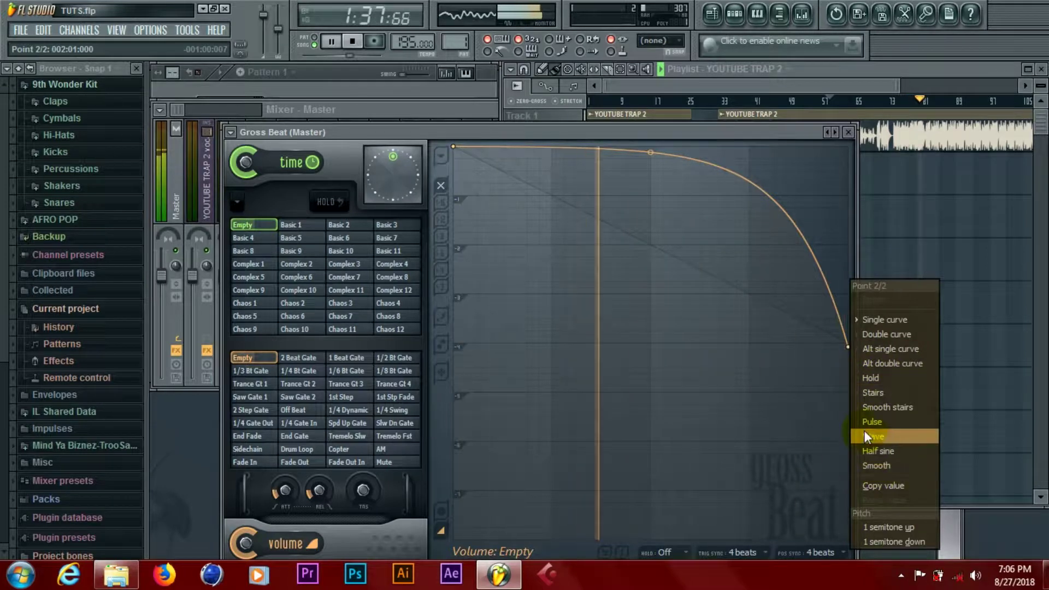
{"action": "left_click", "coordinate": [844, 346]}
{"action": "left_click_drag", "start_coordinate": [856, 334], "coordinate": [856, 139]}
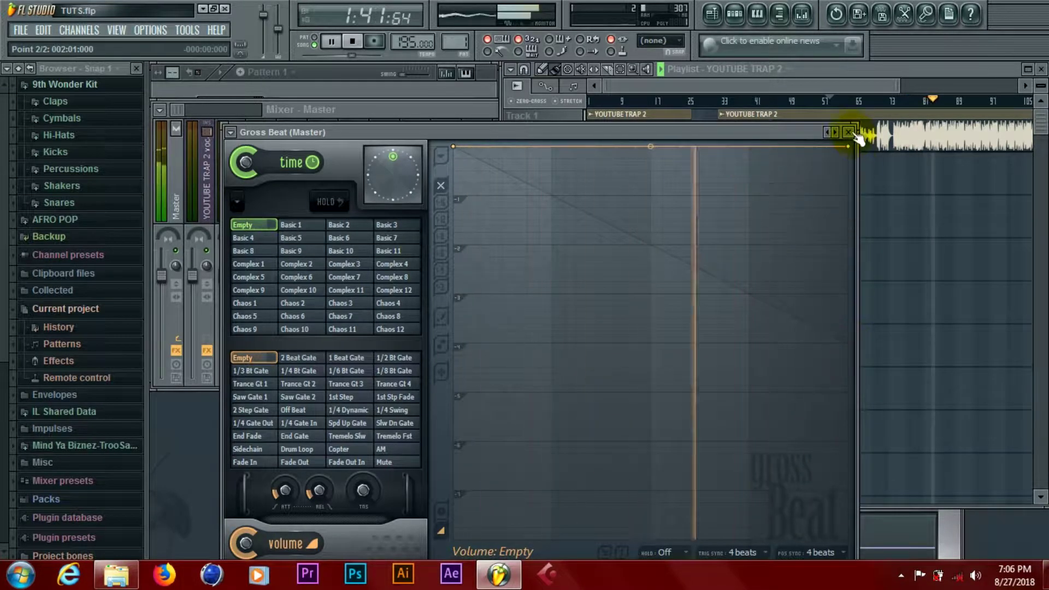
{"action": "right_click", "coordinate": [846, 148]}
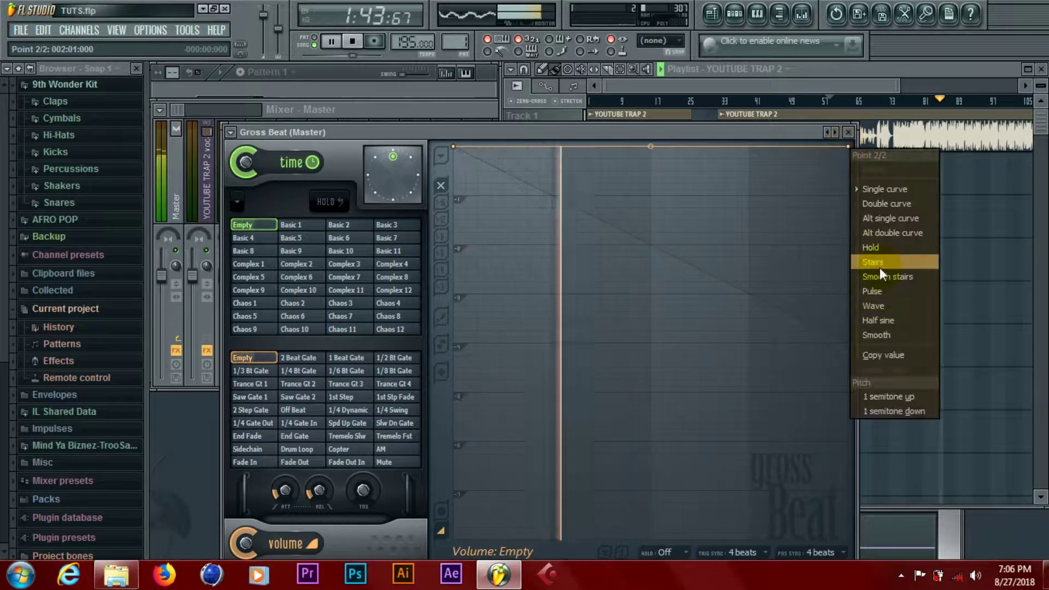
{"action": "left_click", "coordinate": [899, 189]}
{"action": "right_click", "coordinate": [850, 149]}
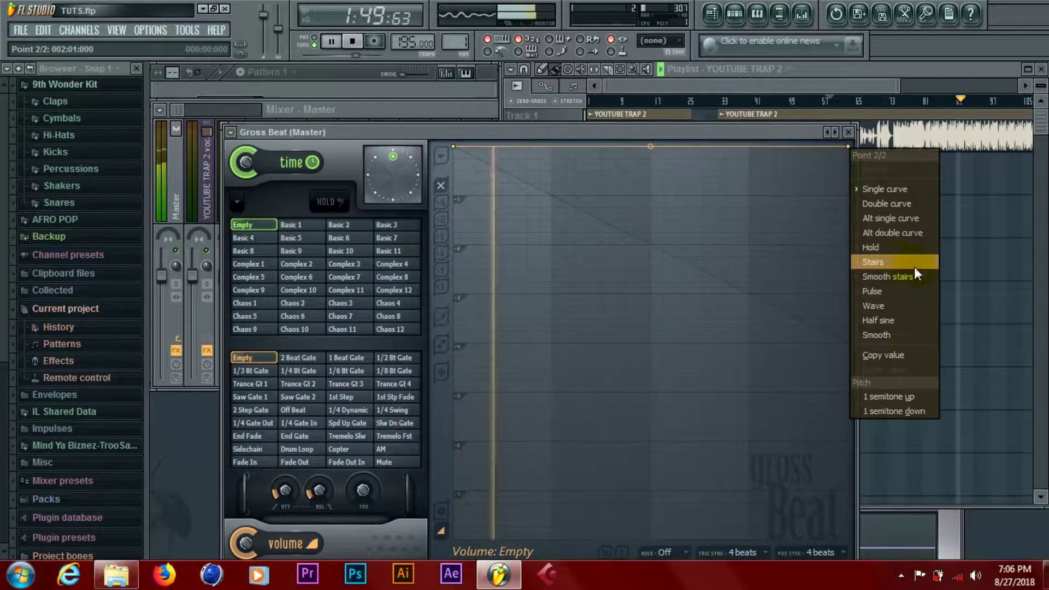
{"action": "left_click", "coordinate": [680, 131]}
{"action": "key", "text": "space"}
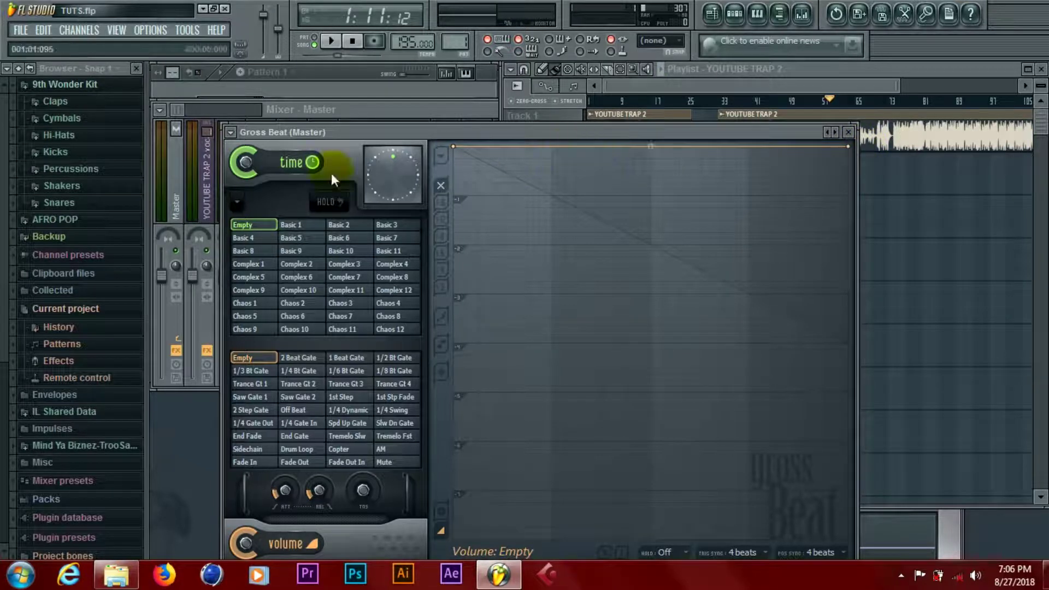
Create an automation clip for Gross Beat's time scratching wheel.
{"action": "left_click_drag", "start_coordinate": [381, 169], "coordinate": [382, 164]}
{"action": "key", "text": "space"}
{"action": "key", "text": "space"}
{"action": "right_click", "coordinate": [392, 157]}
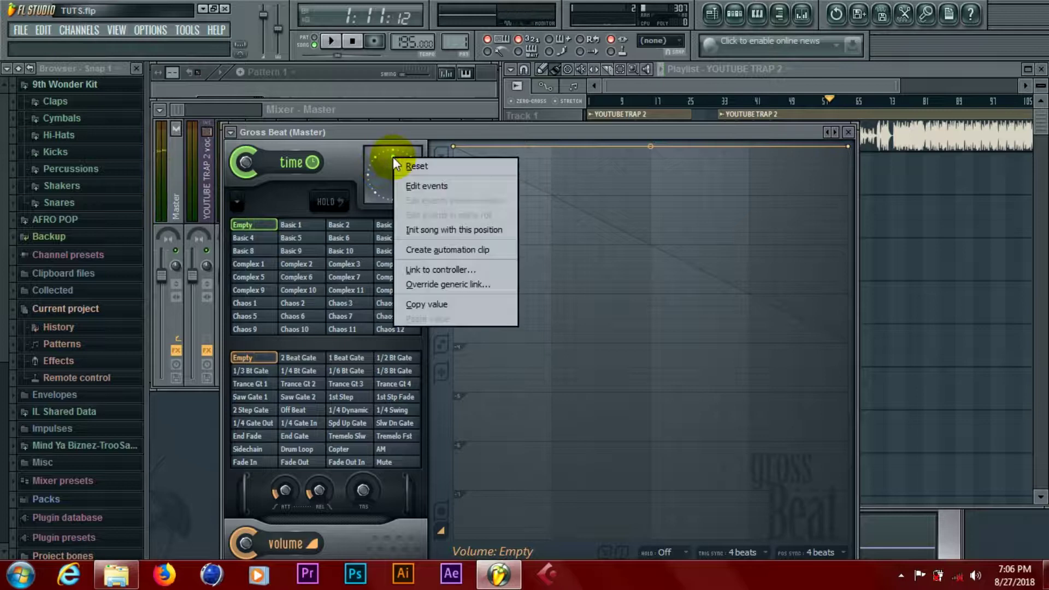
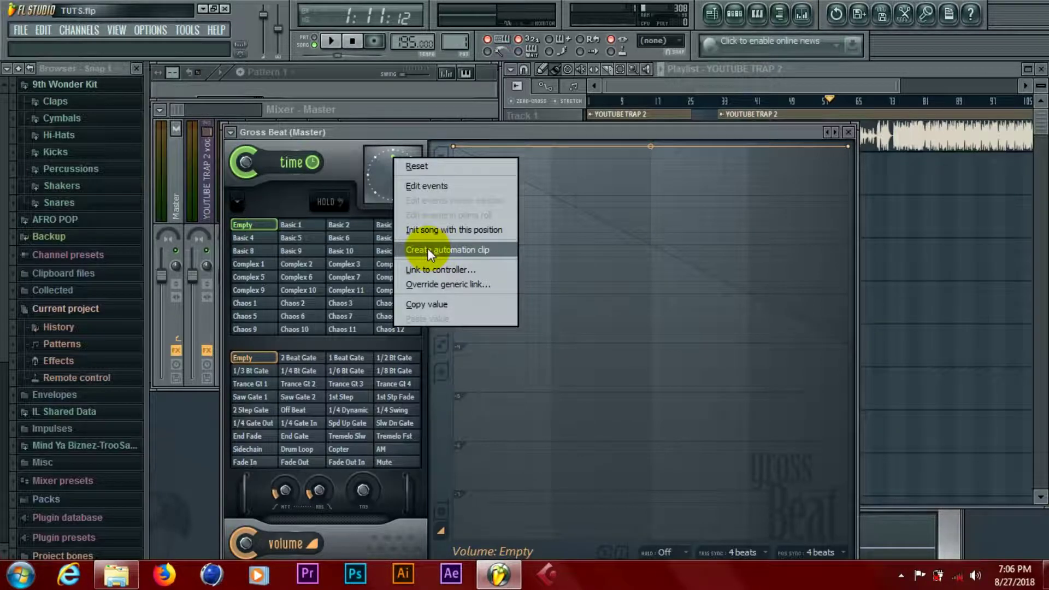
{"action": "left_click", "coordinate": [427, 249]}
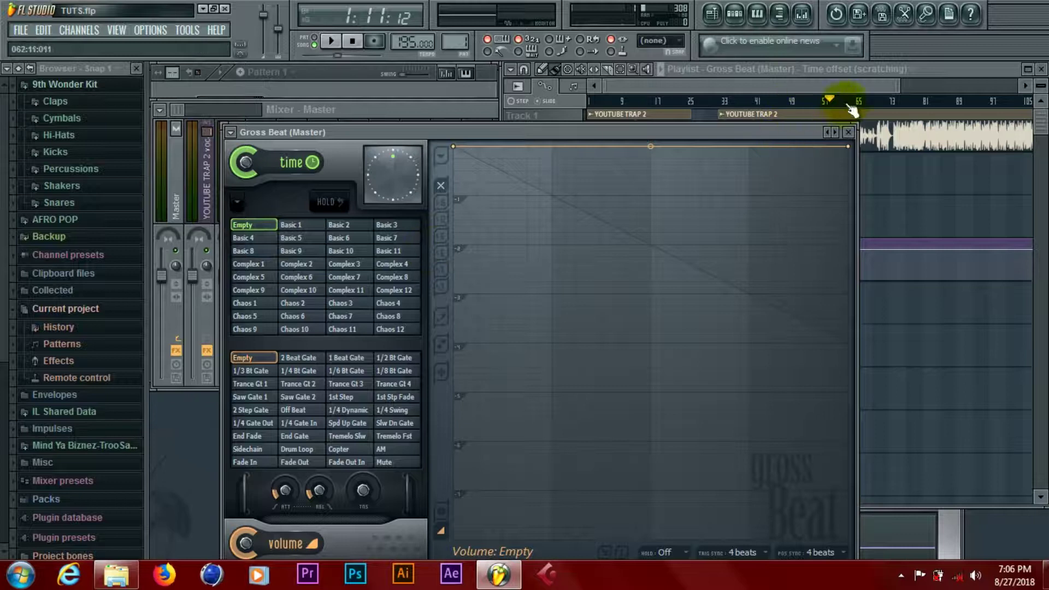
Play the song briefly from about bar 33 and add a point to the Time offset (scratching) envelope at about bar 49.
{"action": "left_click", "coordinate": [863, 87]}
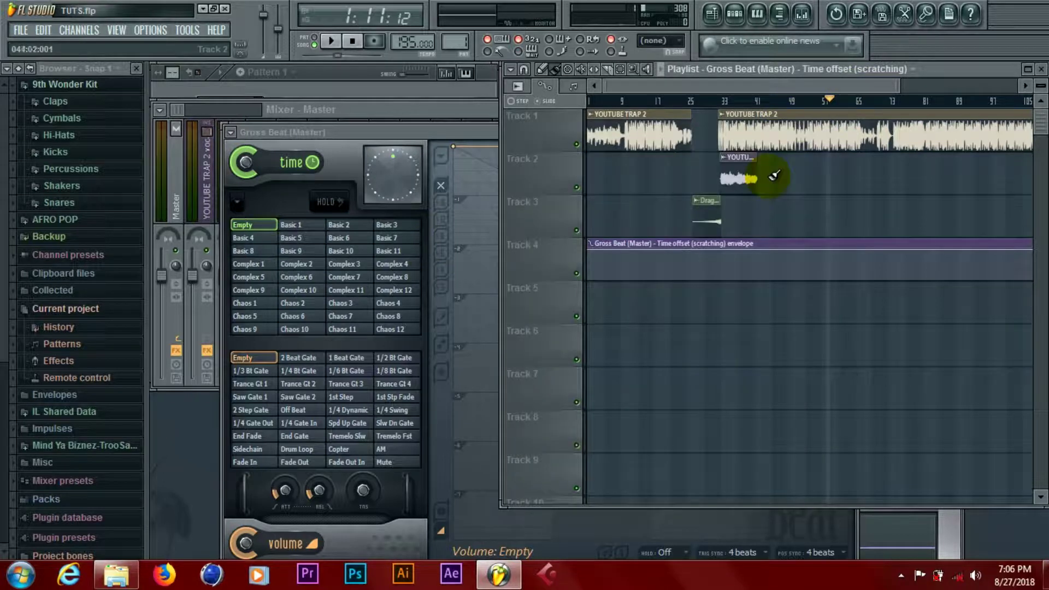
{"action": "left_click", "coordinate": [415, 174]}
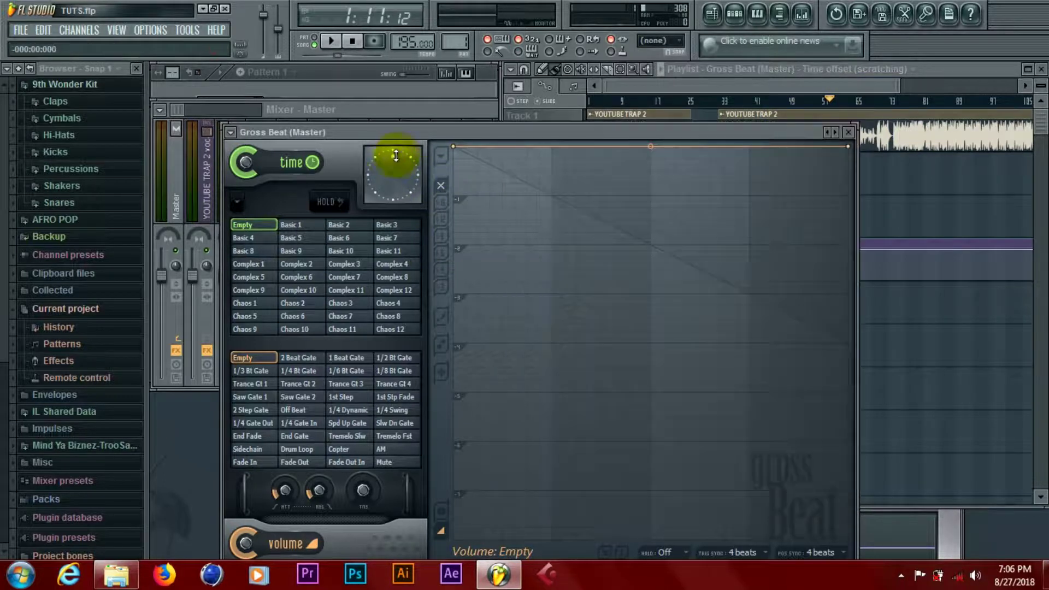
{"action": "left_click", "coordinate": [869, 93]}
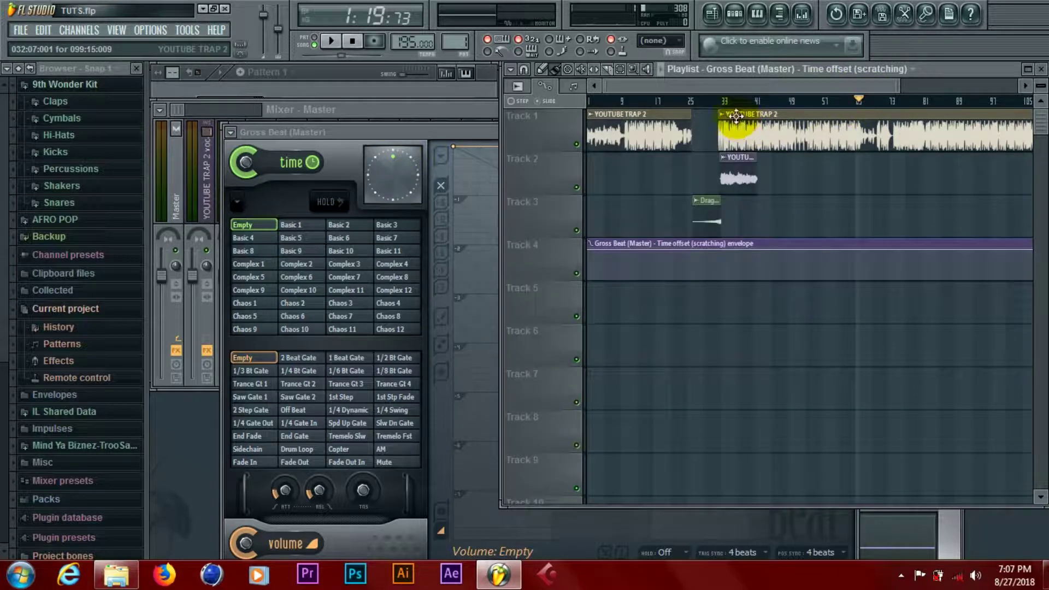
{"action": "left_click", "coordinate": [722, 102]}
{"action": "key", "text": "space"}
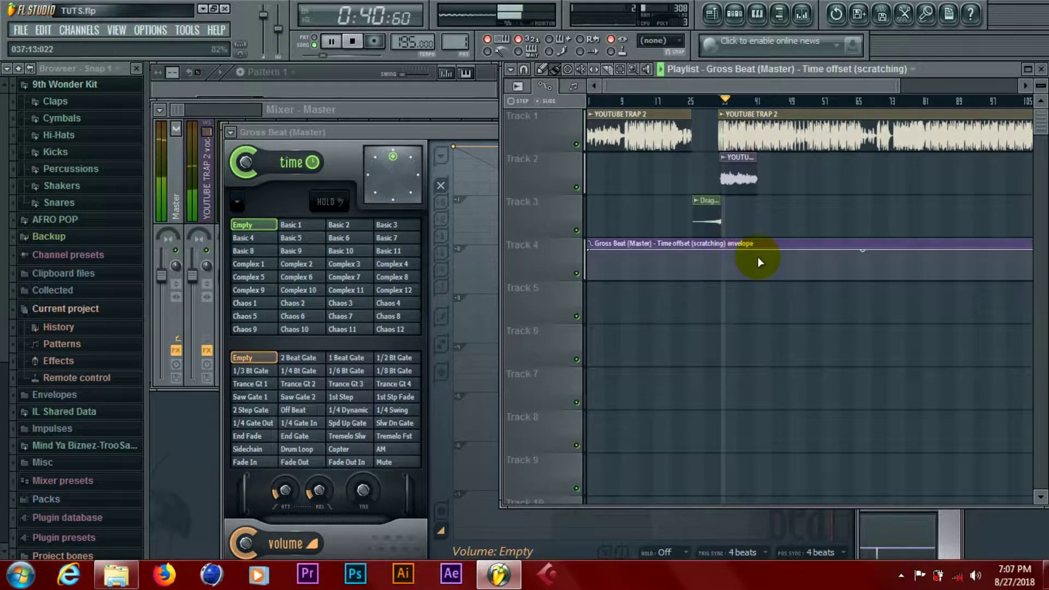
{"action": "key", "text": "space"}
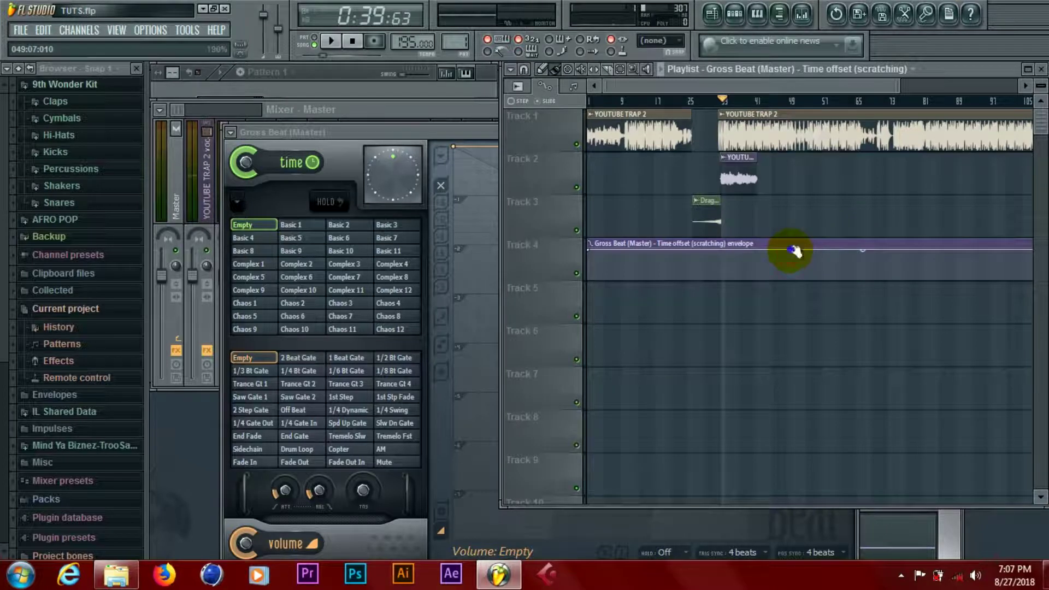
{"action": "right_click", "coordinate": [814, 252]}
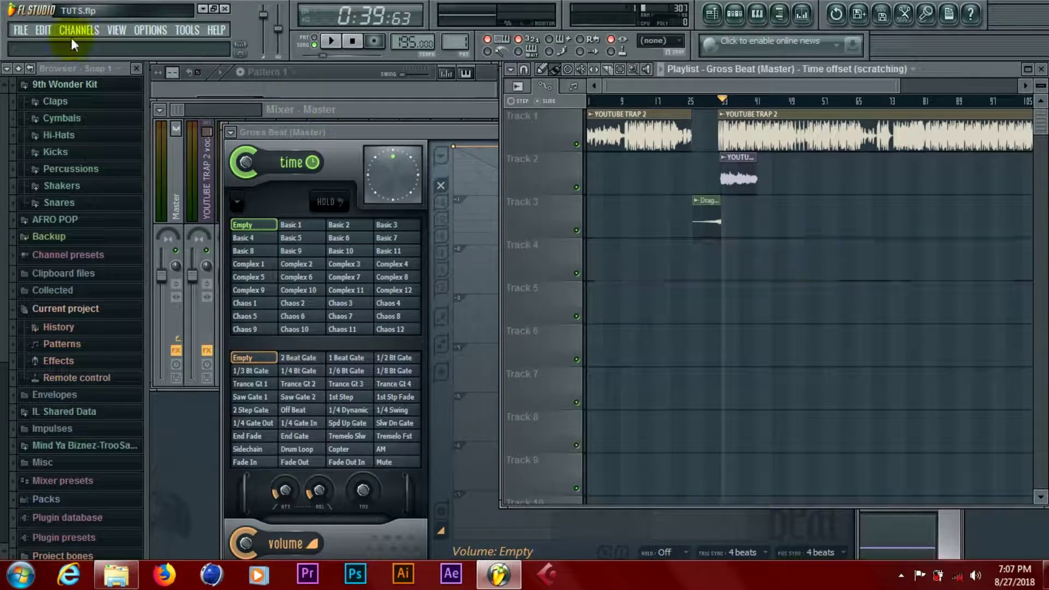
{"action": "left_click", "coordinate": [44, 31]}
{"action": "left_click", "coordinate": [47, 44]}
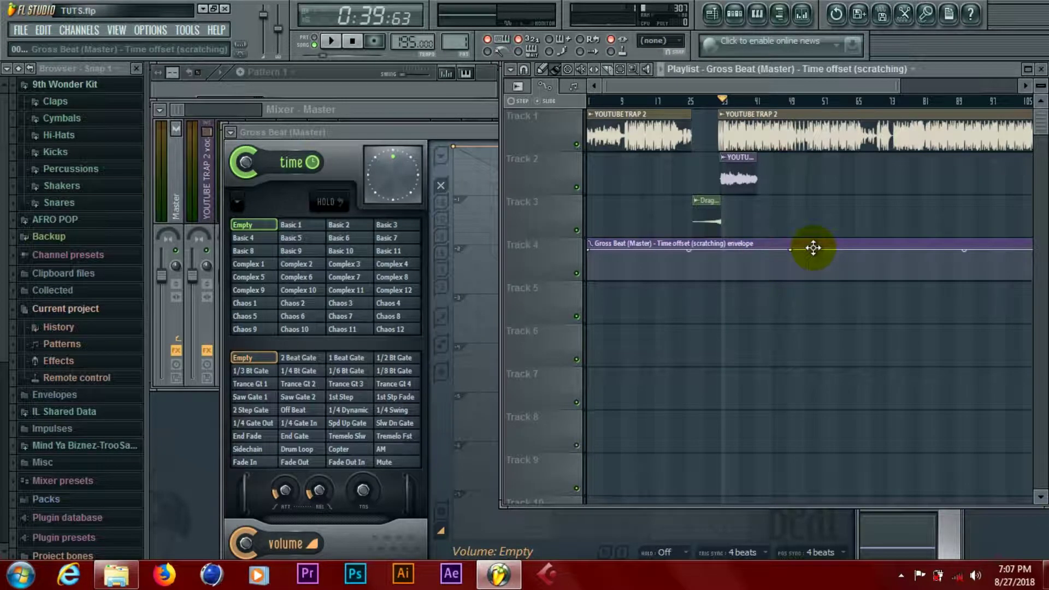
Pull the Time offset envelope down at a new point near bar 57 and play the song through the slope.
{"action": "left_click_drag", "start_coordinate": [823, 250], "coordinate": [822, 266]}
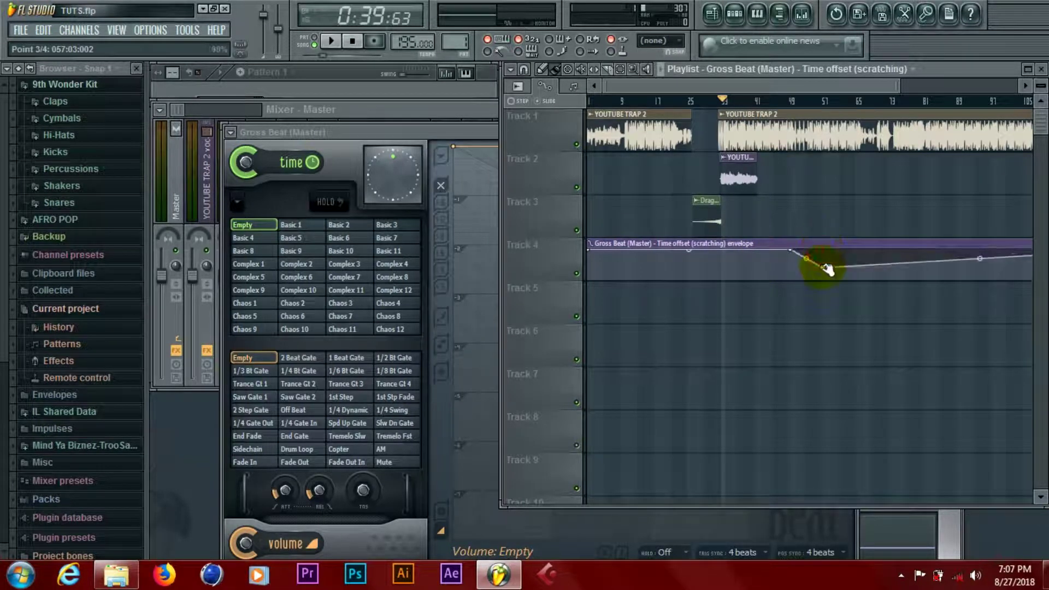
{"action": "left_click", "coordinate": [775, 101]}
{"action": "key", "text": "space"}
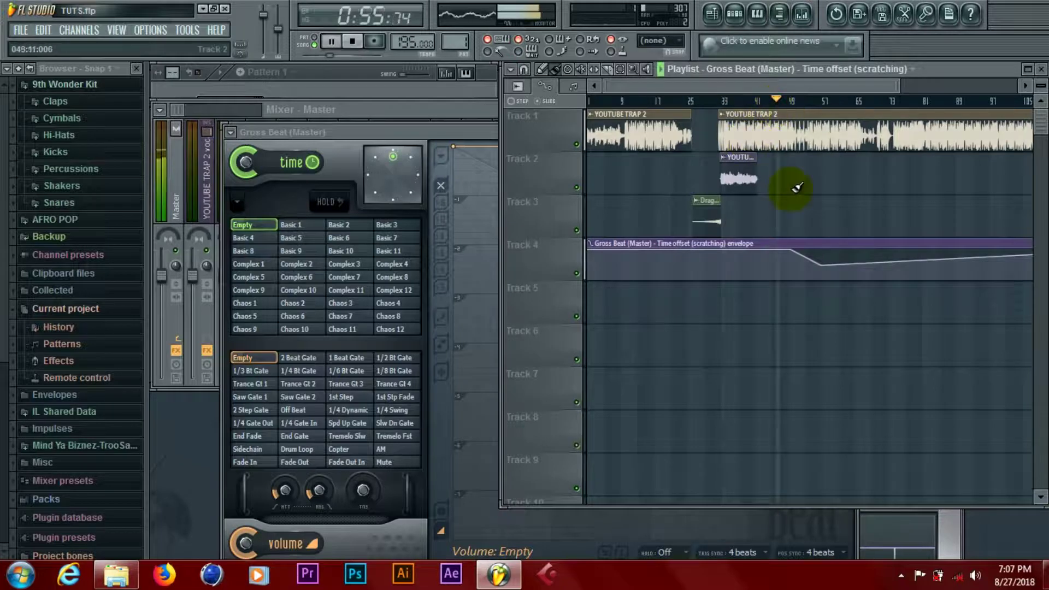
{"action": "left_click", "coordinate": [799, 102]}
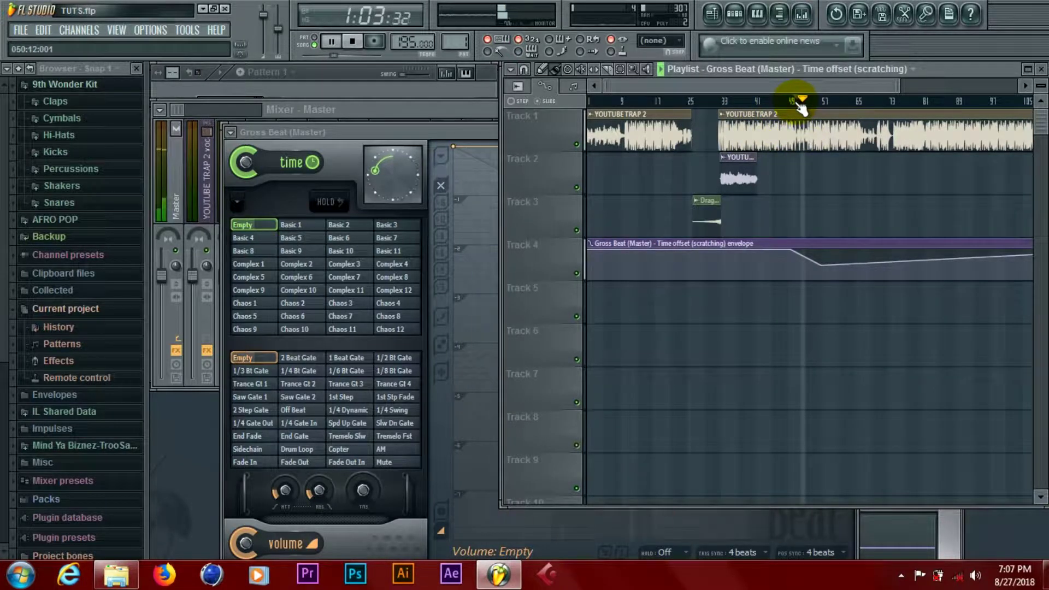
{"action": "left_click", "coordinate": [783, 105]}
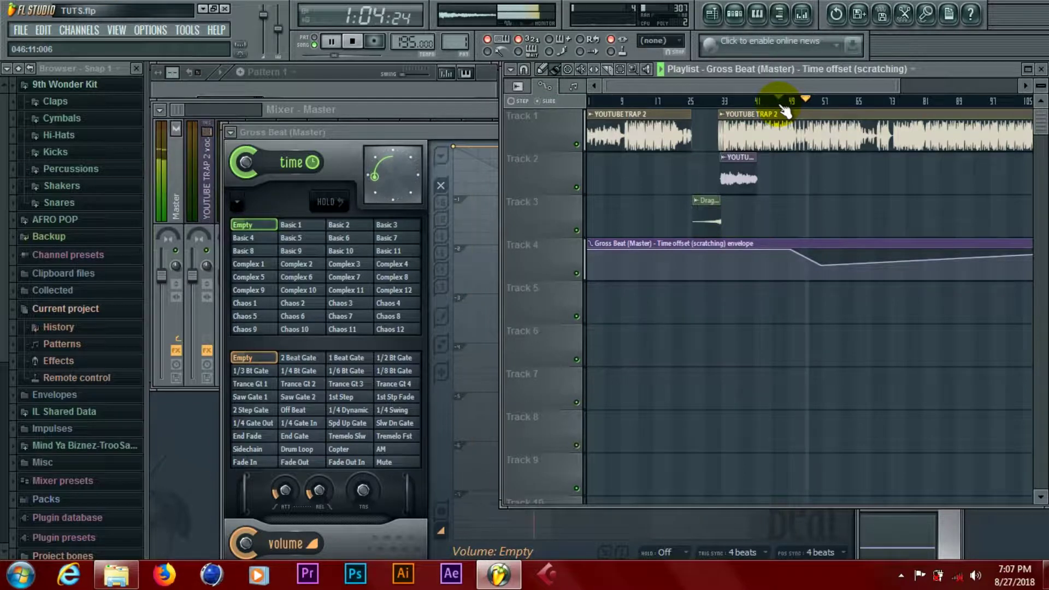
{"action": "key", "text": "space"}
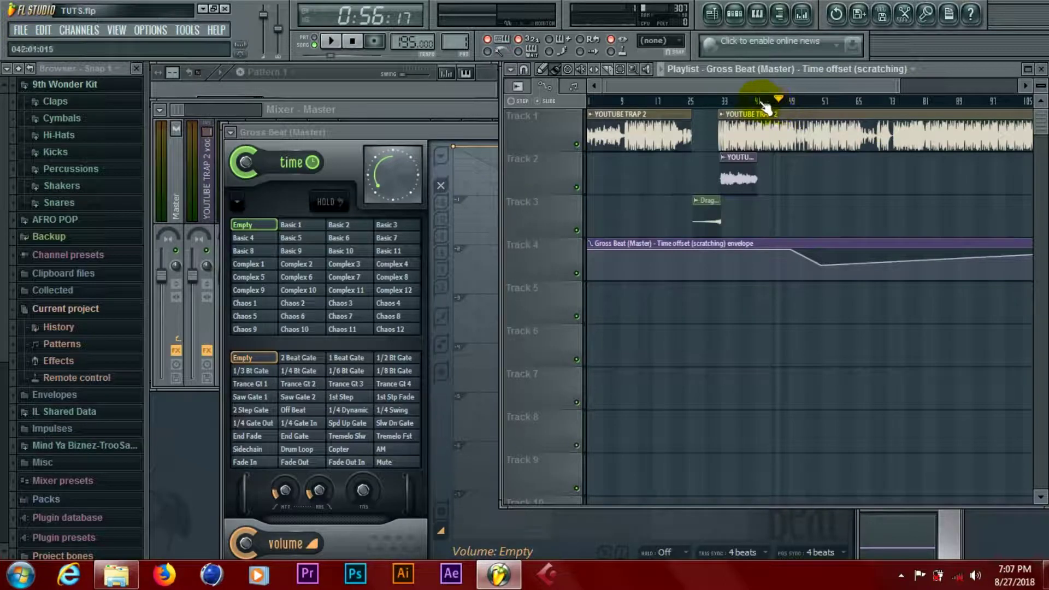
Delete the envelope point near bar 57 and remove the Time offset automation clip from Track 4.
{"action": "left_click_drag", "start_coordinate": [828, 267], "coordinate": [825, 255]}
{"action": "right_click", "coordinate": [826, 255]}
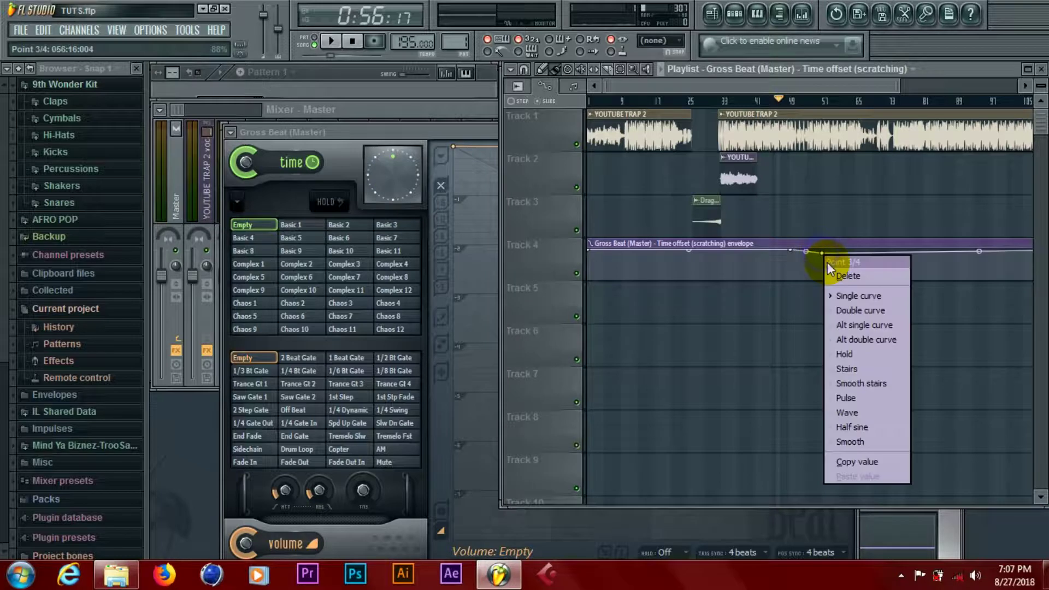
{"action": "left_click", "coordinate": [835, 269]}
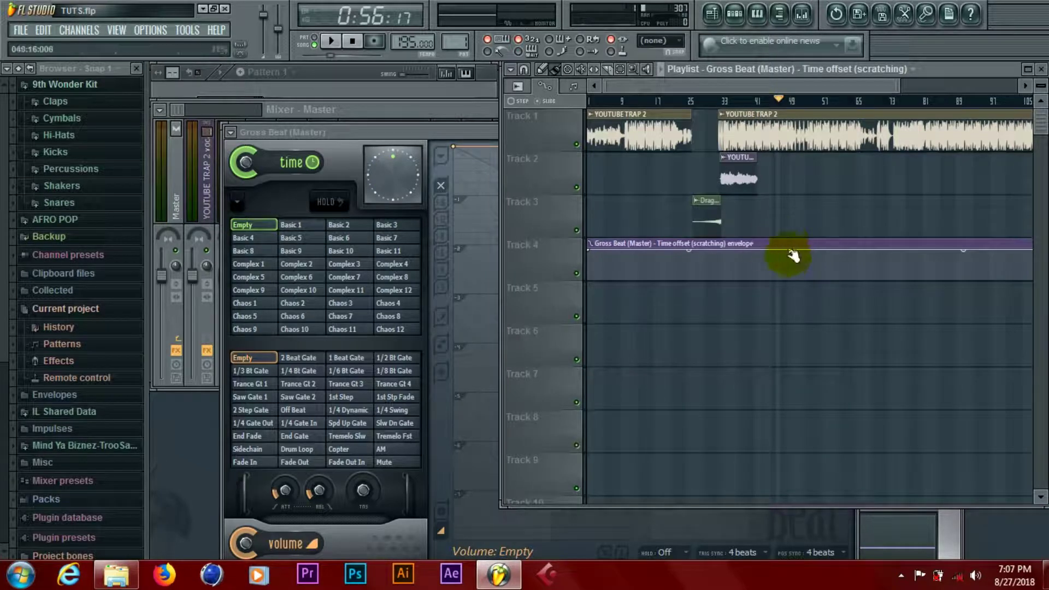
{"action": "left_click", "coordinate": [370, 129]}
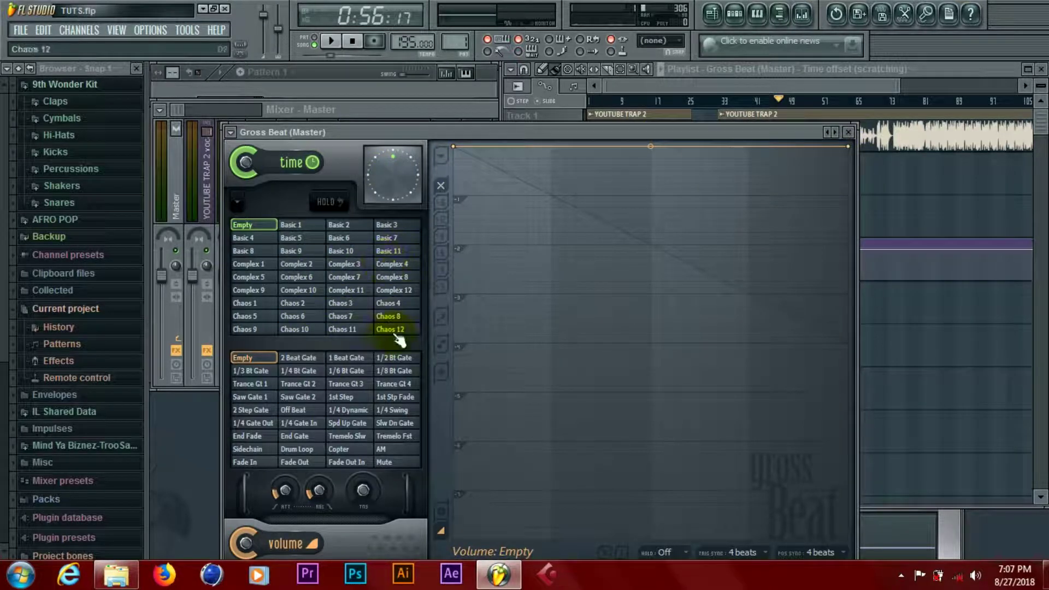
{"action": "left_click", "coordinate": [871, 255]}
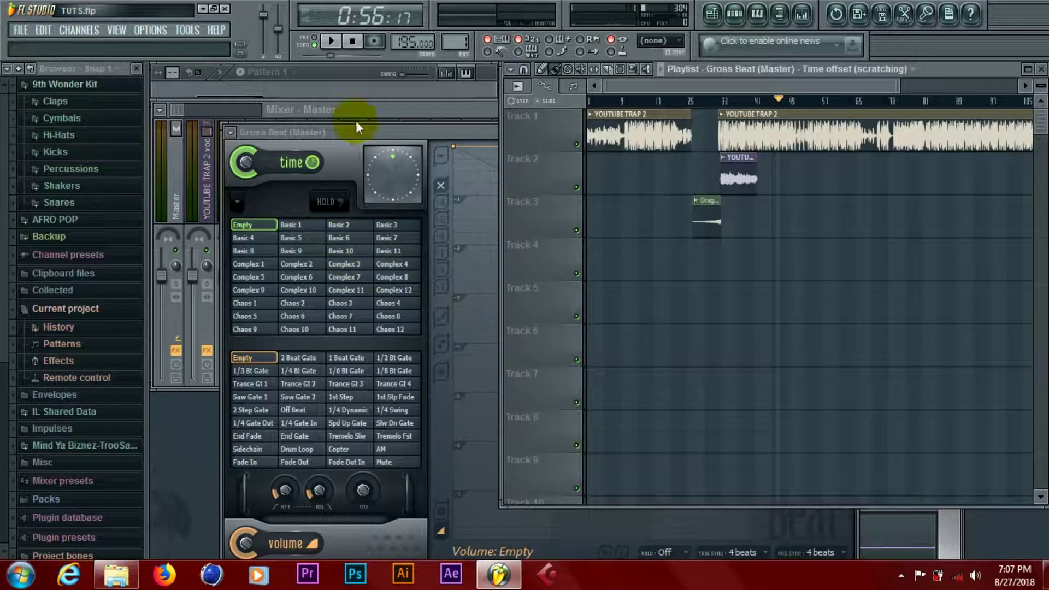
Review the plugin presets available for Gross Beat, without loading any of them.
{"action": "left_click", "coordinate": [366, 133]}
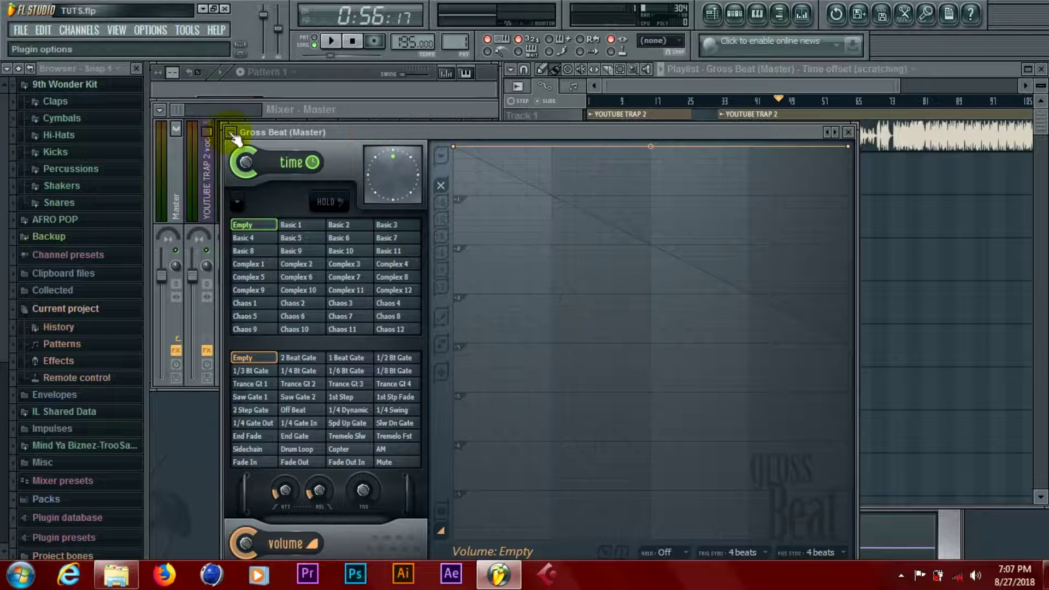
{"action": "left_click", "coordinate": [230, 132]}
{"action": "left_click", "coordinate": [418, 132]}
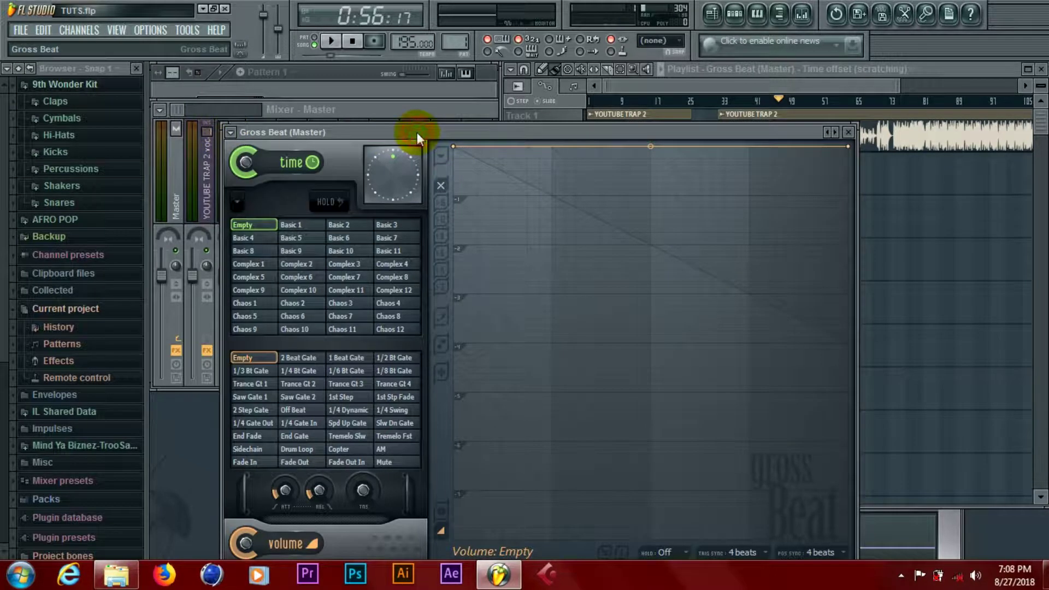
{"action": "left_click", "coordinate": [231, 135]}
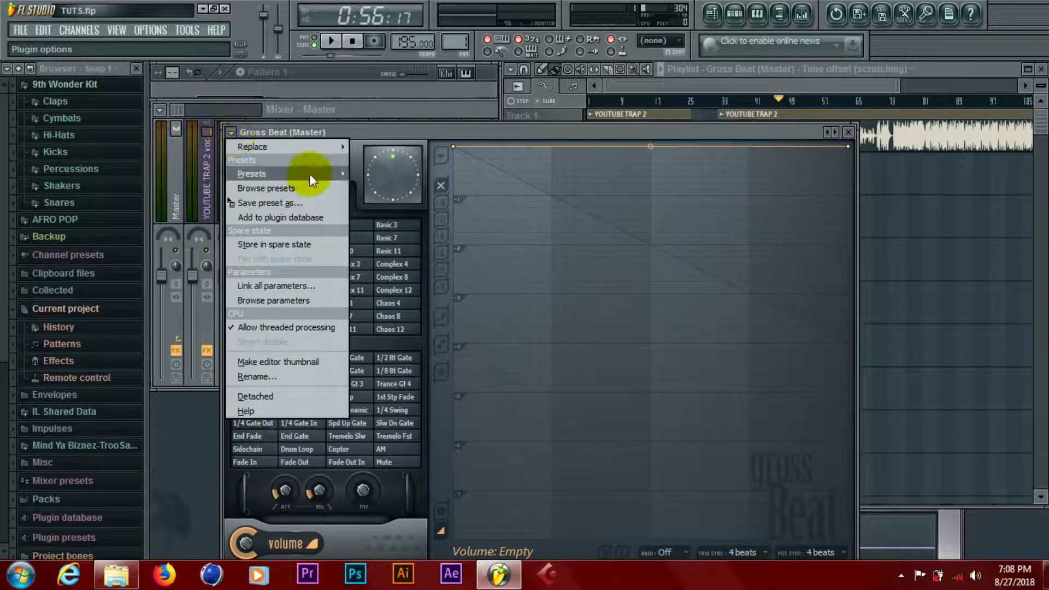
{"action": "mouse_move", "coordinate": [310, 174]}
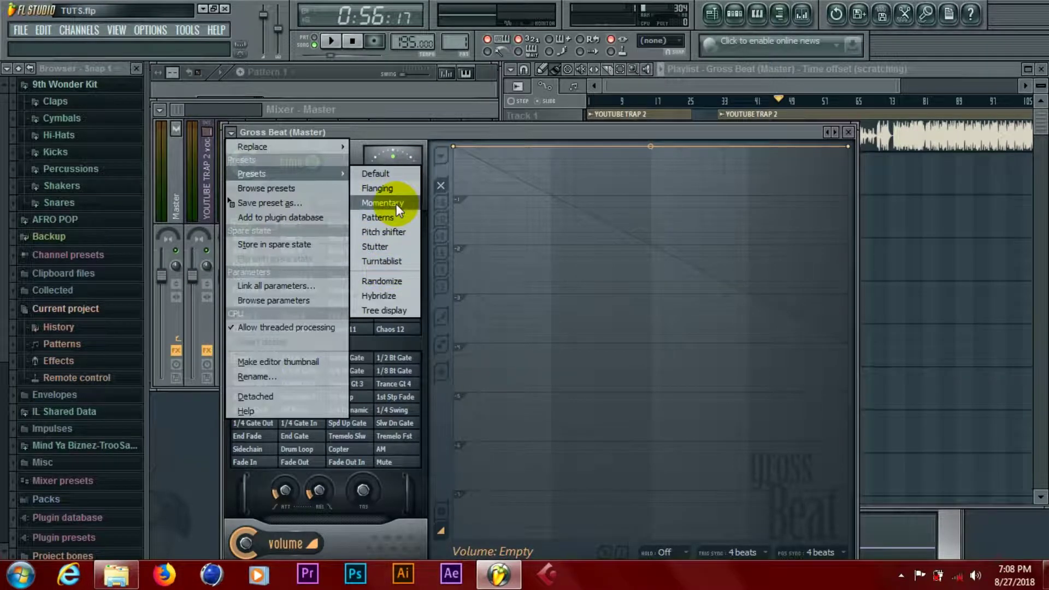
{"action": "left_click", "coordinate": [369, 136]}
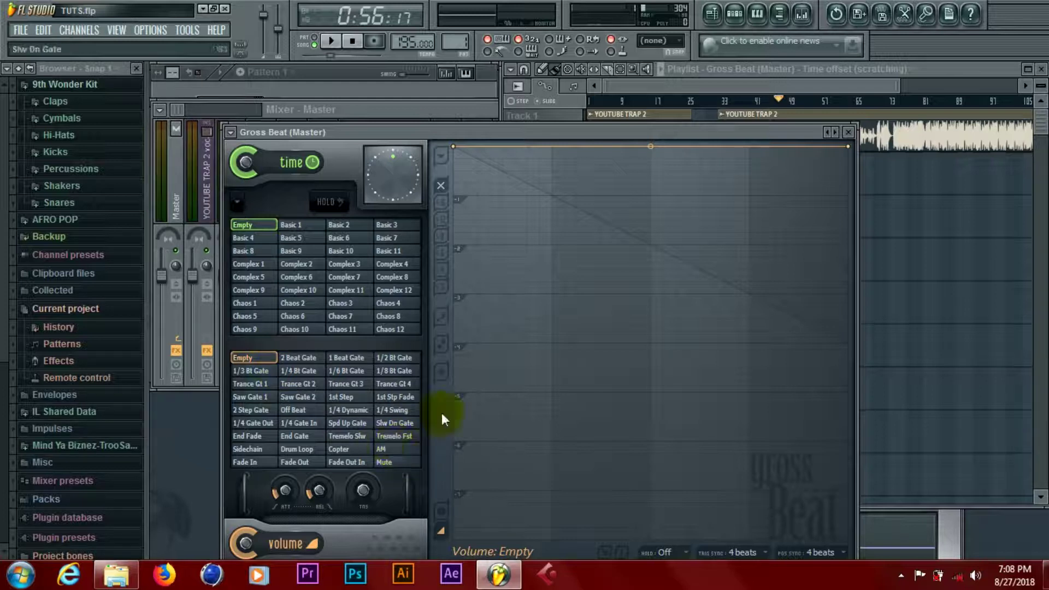
Move the Gross Beat window higher and set the volume envelope's end point to Alt single curve.
{"action": "left_click_drag", "start_coordinate": [378, 128], "coordinate": [368, 106]}
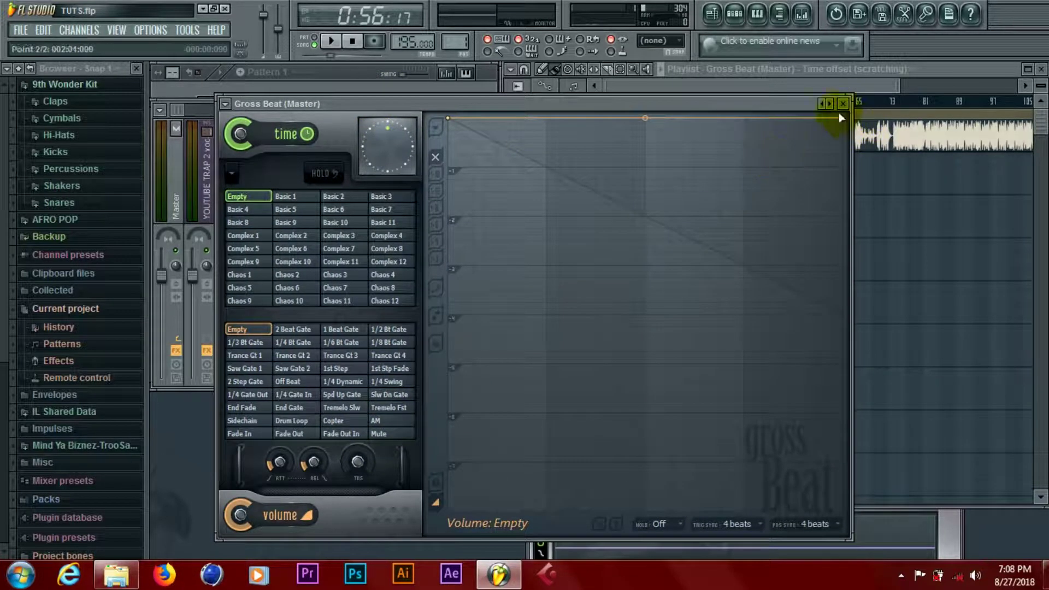
{"action": "left_click", "coordinate": [825, 105]}
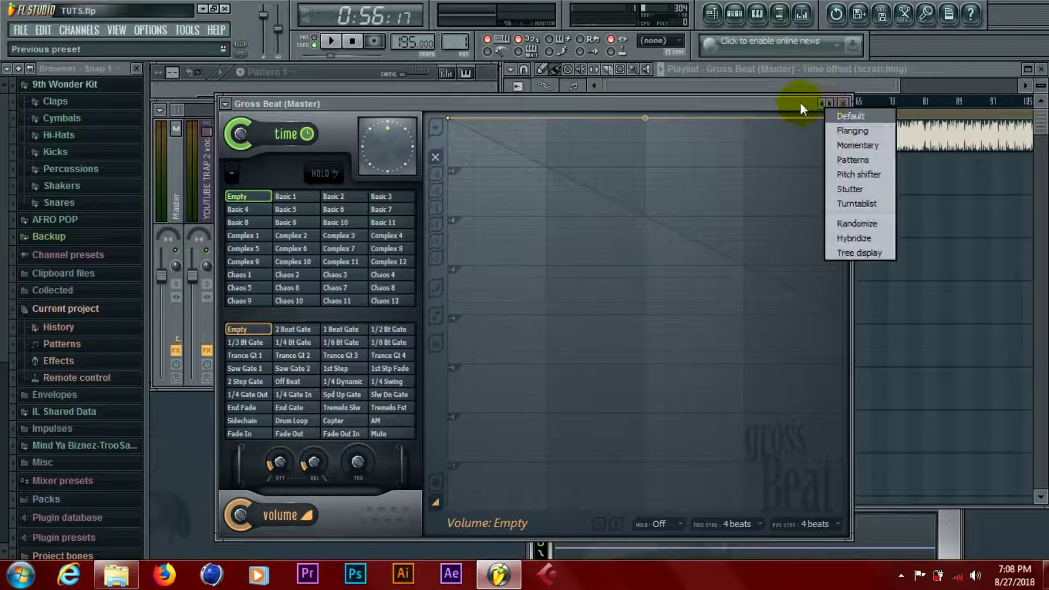
{"action": "left_click", "coordinate": [809, 125]}
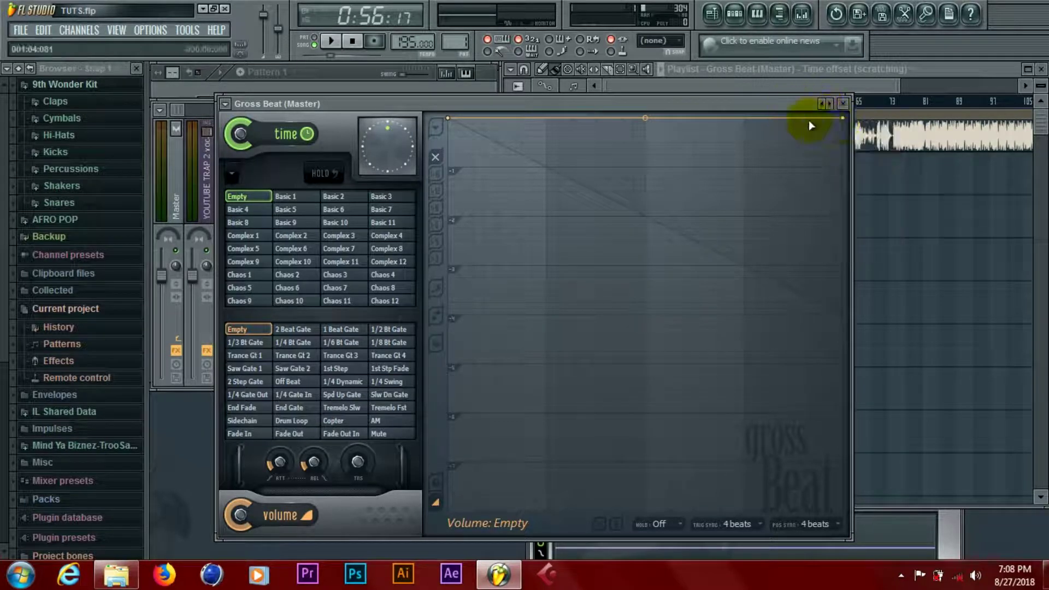
{"action": "right_click", "coordinate": [842, 119]}
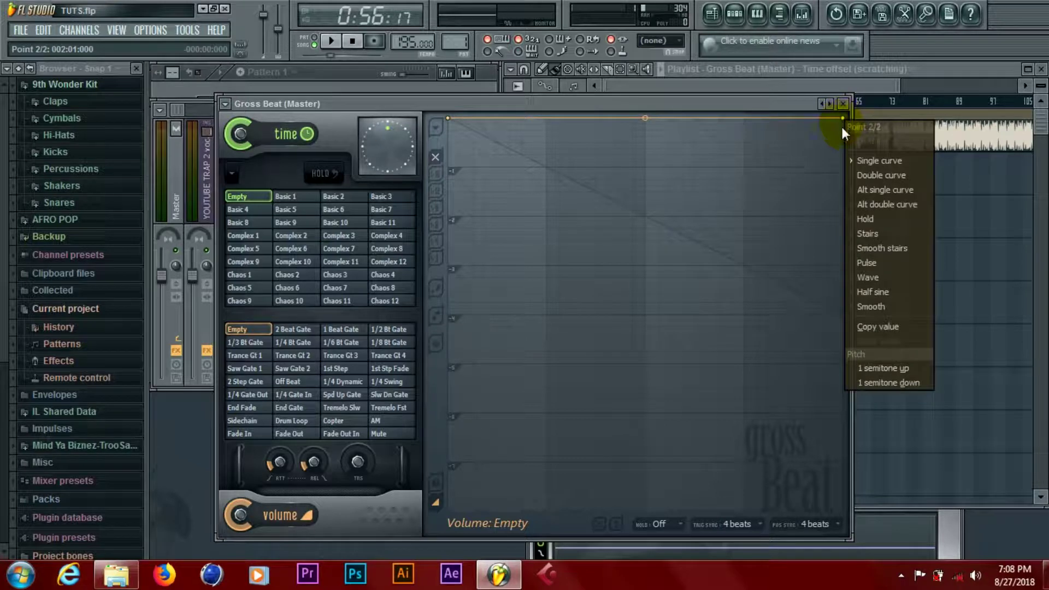
{"action": "left_click", "coordinate": [890, 191]}
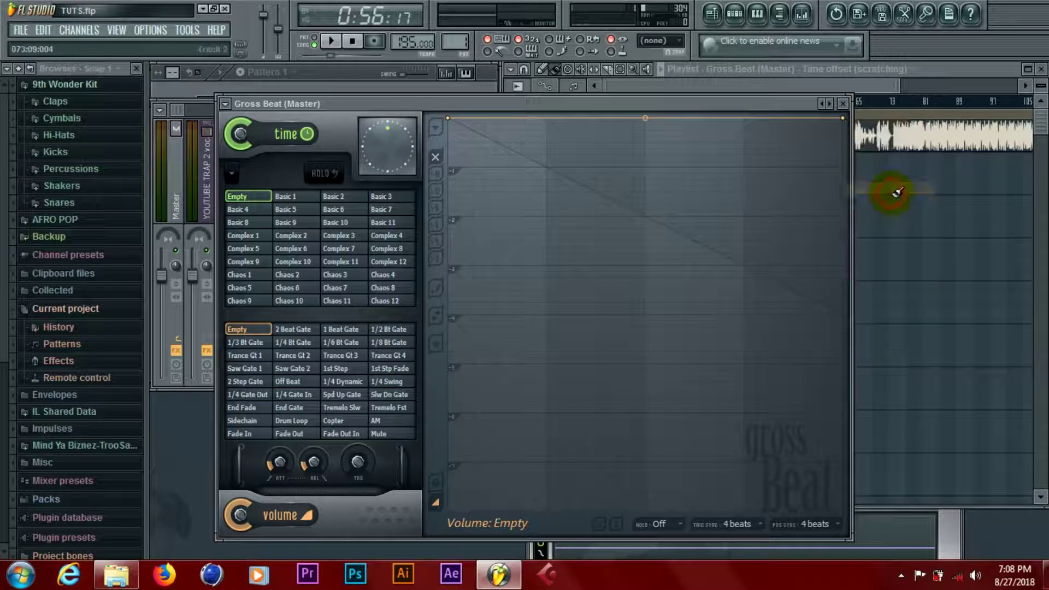
{"action": "right_click", "coordinate": [830, 104]}
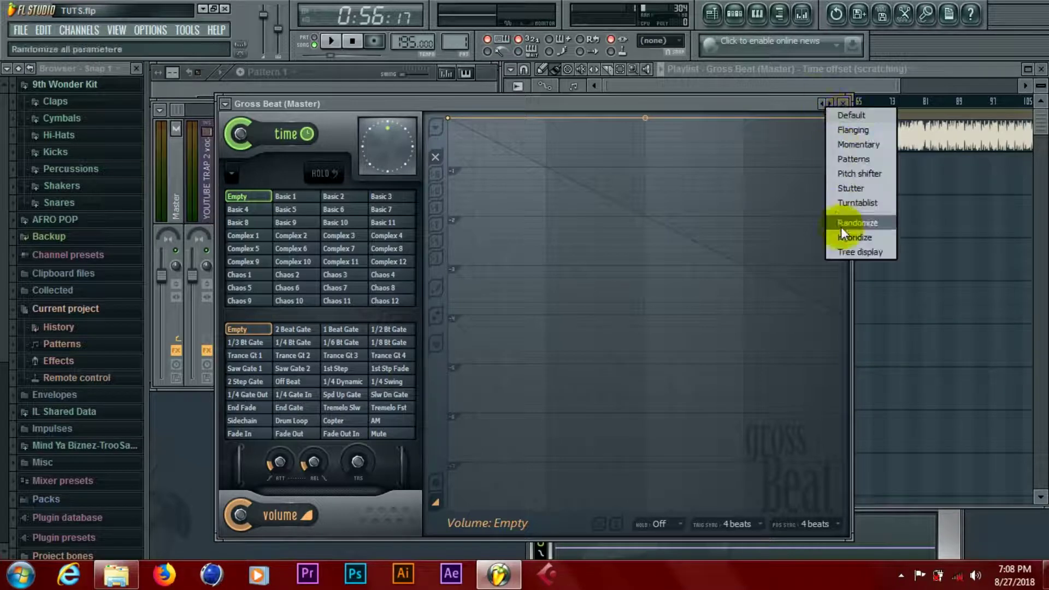
{"action": "left_click", "coordinate": [785, 109]}
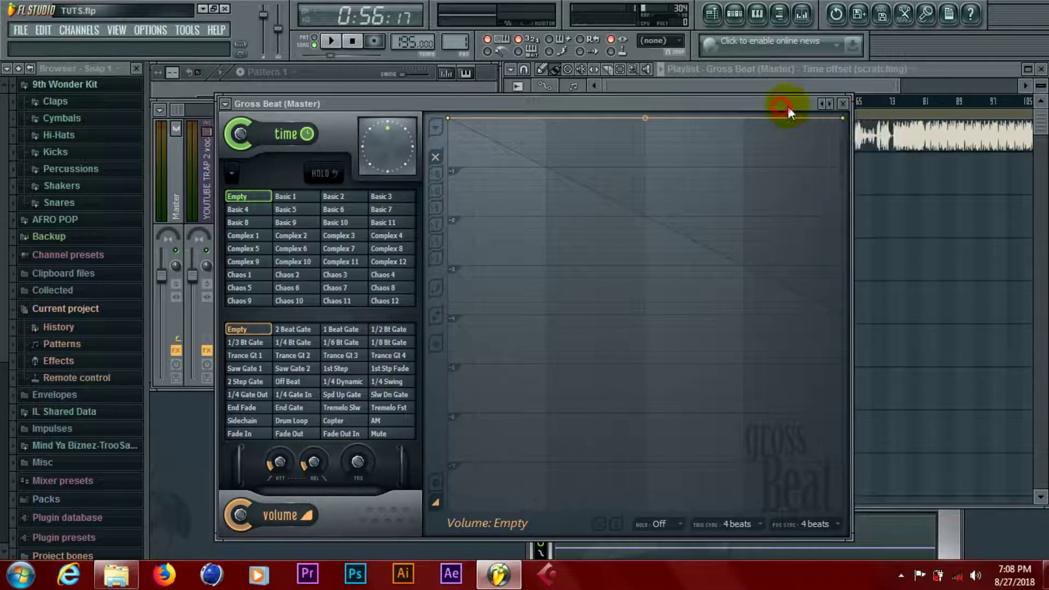
Set the end point of the Empty volume envelope to Single curve and lower it slightly.
{"action": "left_click_drag", "start_coordinate": [842, 118], "coordinate": [843, 119]}
{"action": "right_click", "coordinate": [843, 119]}
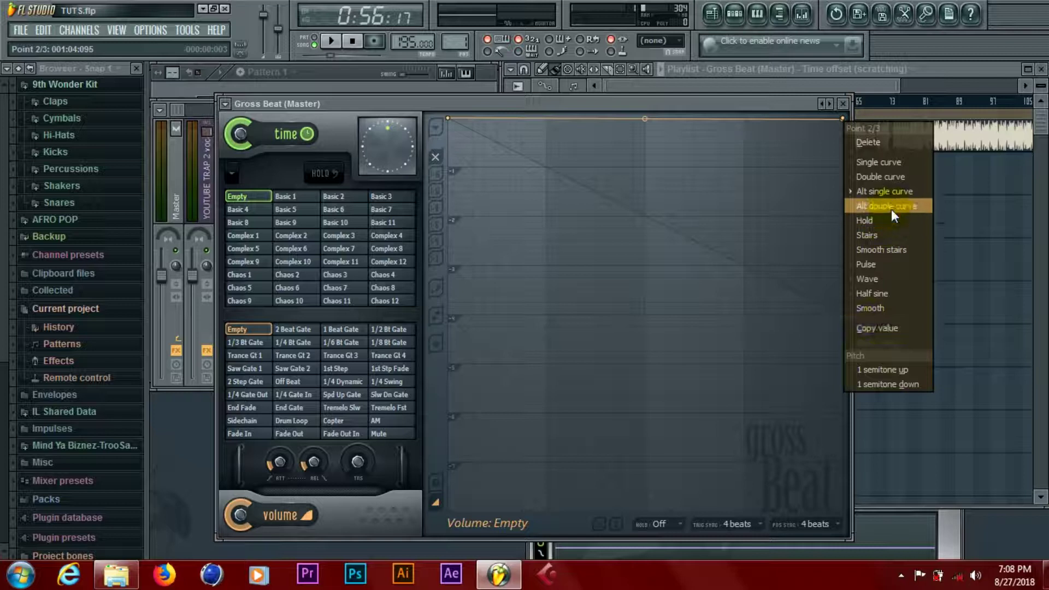
{"action": "left_click", "coordinate": [887, 175]}
{"action": "right_click", "coordinate": [844, 119]}
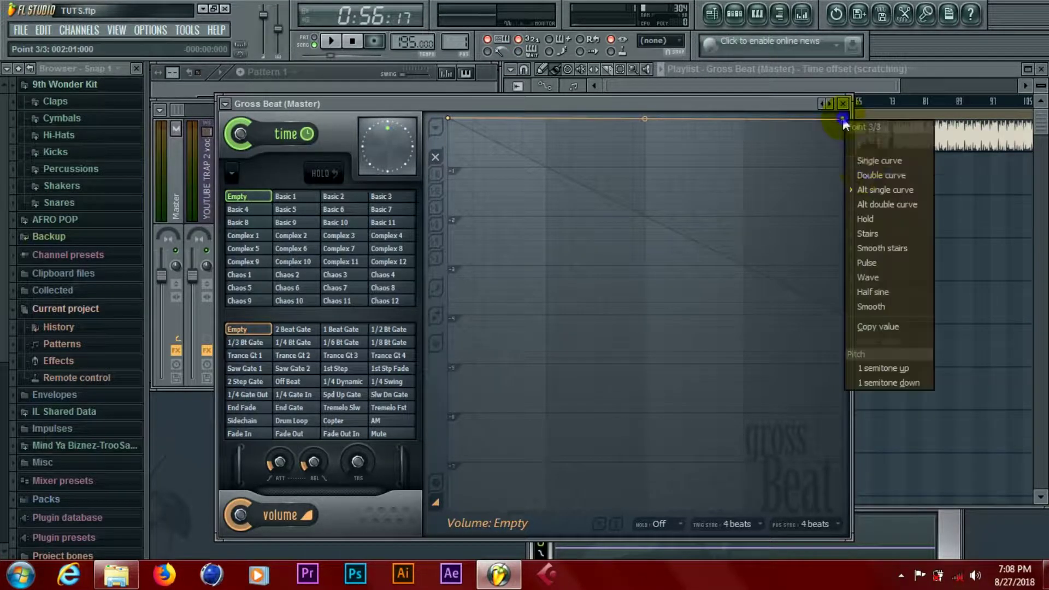
{"action": "left_click", "coordinate": [867, 160]}
{"action": "left_click", "coordinate": [844, 119]}
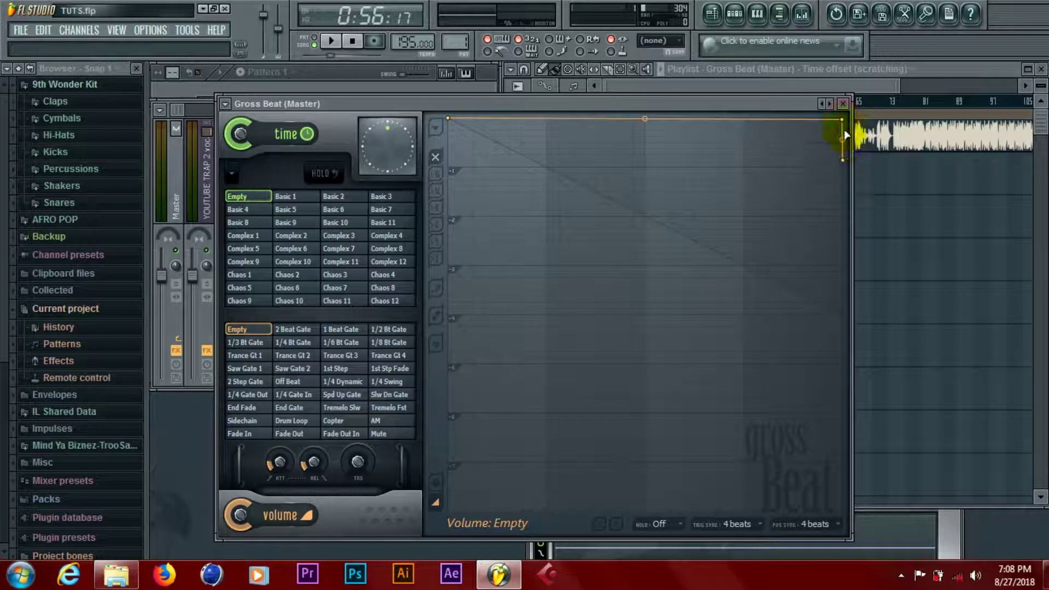
Pull the extra point away from the end of the volume envelope and delete it.
{"action": "left_click_drag", "start_coordinate": [844, 120], "coordinate": [789, 149]}
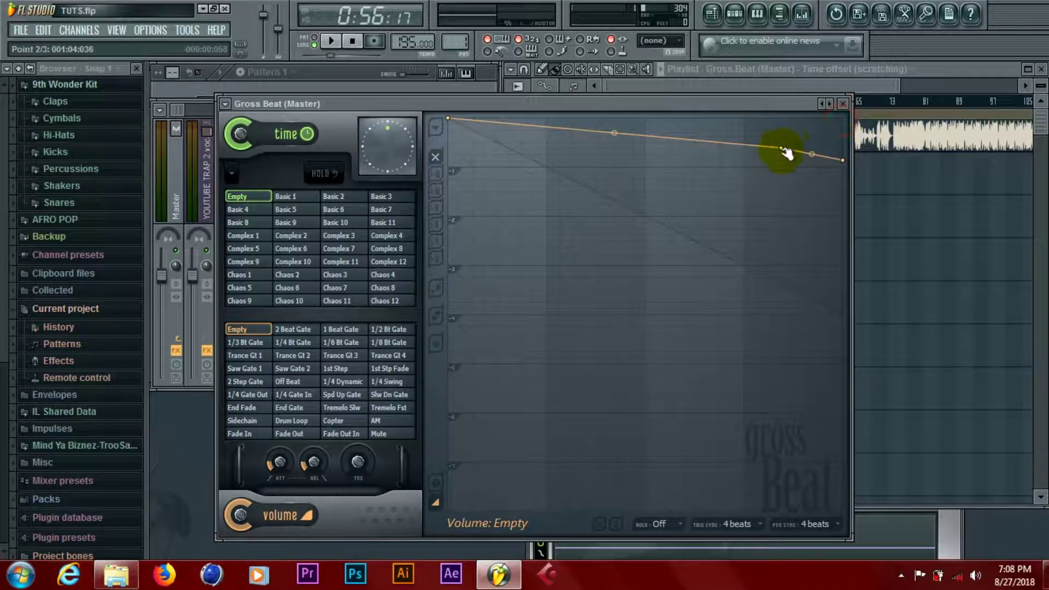
{"action": "right_click", "coordinate": [783, 149]}
{"action": "left_click", "coordinate": [802, 170]}
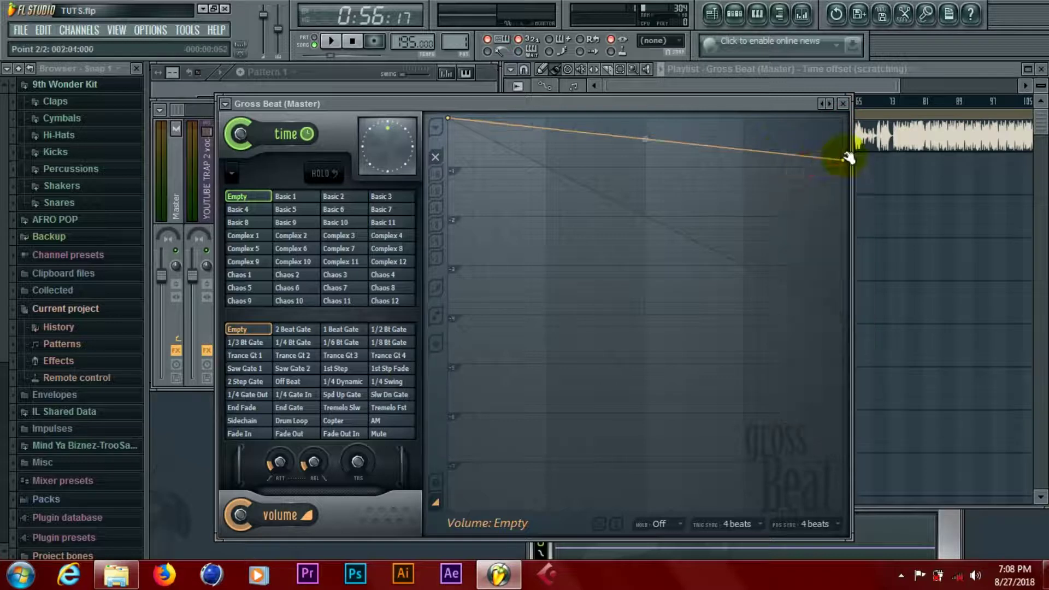
Lower the volume envelope's end point just past the second gridline as a Single curve and bow the line upward by its tension handle.
{"action": "right_click", "coordinate": [842, 166]}
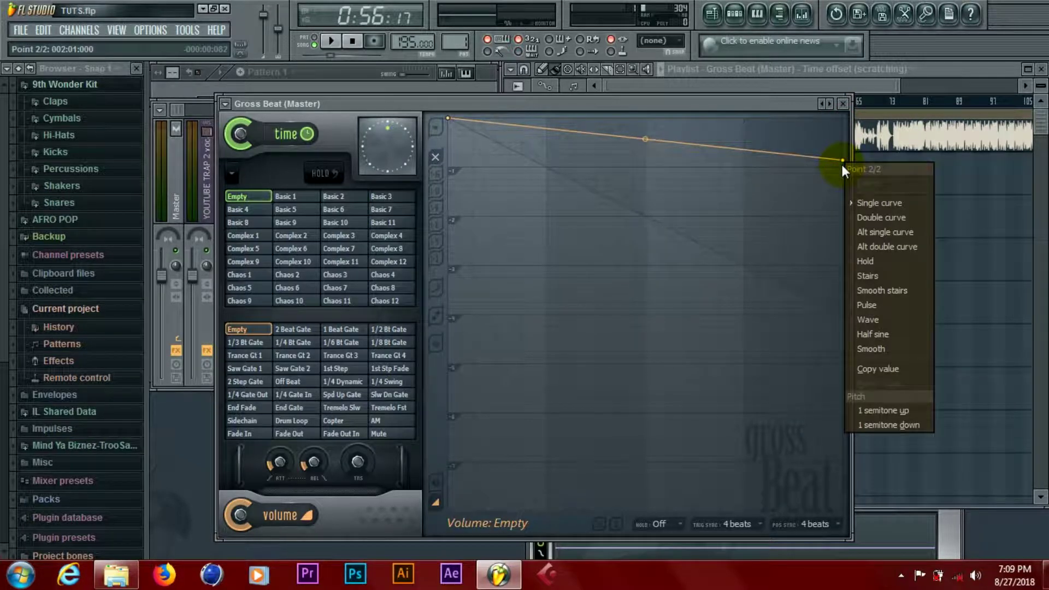
{"action": "left_click", "coordinate": [859, 200]}
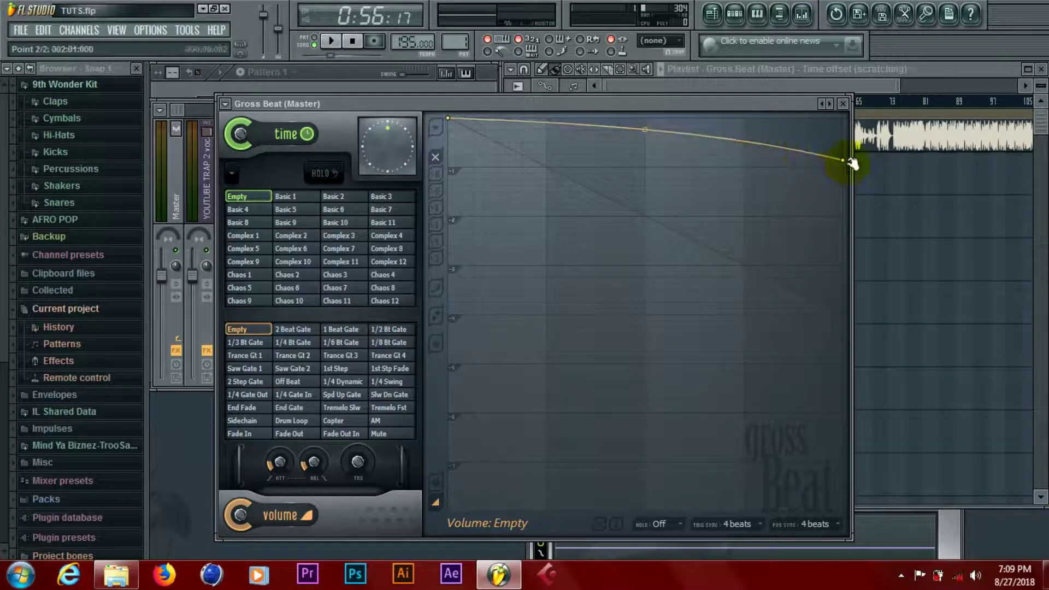
{"action": "left_click_drag", "start_coordinate": [845, 189], "coordinate": [845, 231]}
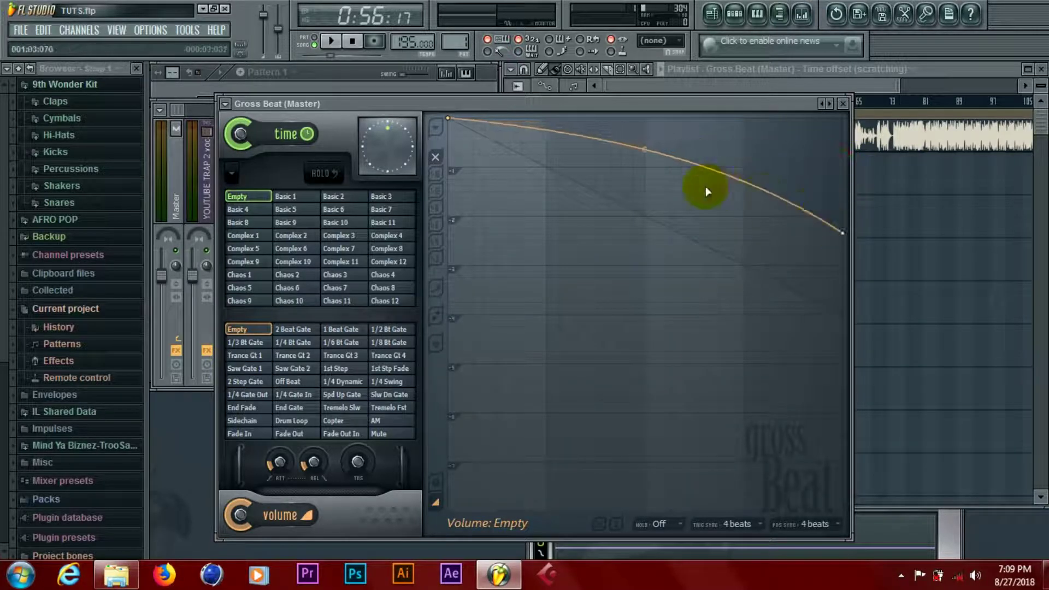
{"action": "left_click_drag", "start_coordinate": [646, 147], "coordinate": [645, 131]}
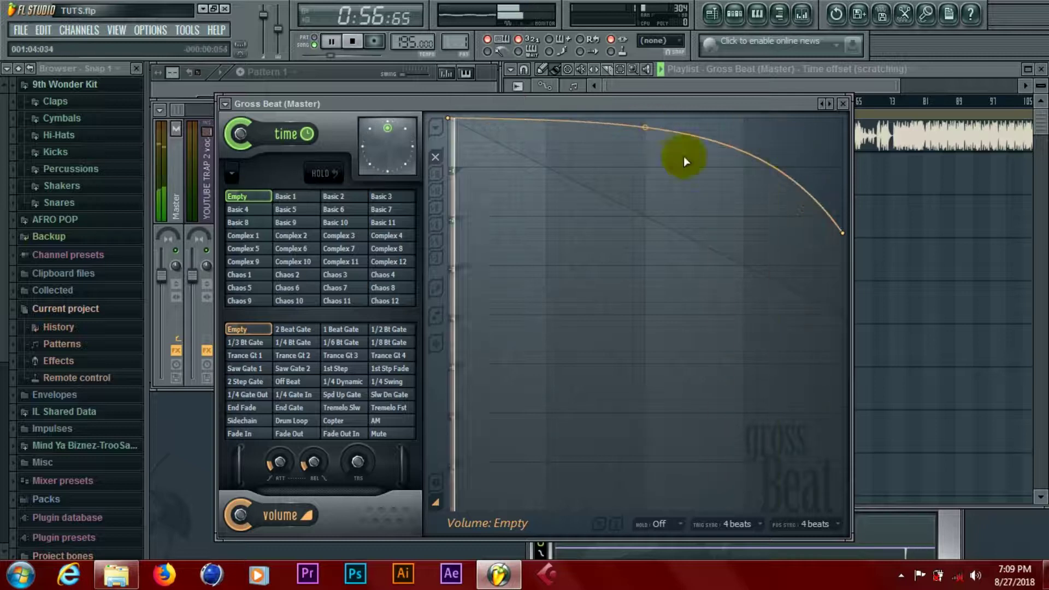
Audition the time presets Basic 1, 2, 3, 10 and 11 plus Complex 4 and 8 during playback.
{"action": "left_click", "coordinate": [284, 201]}
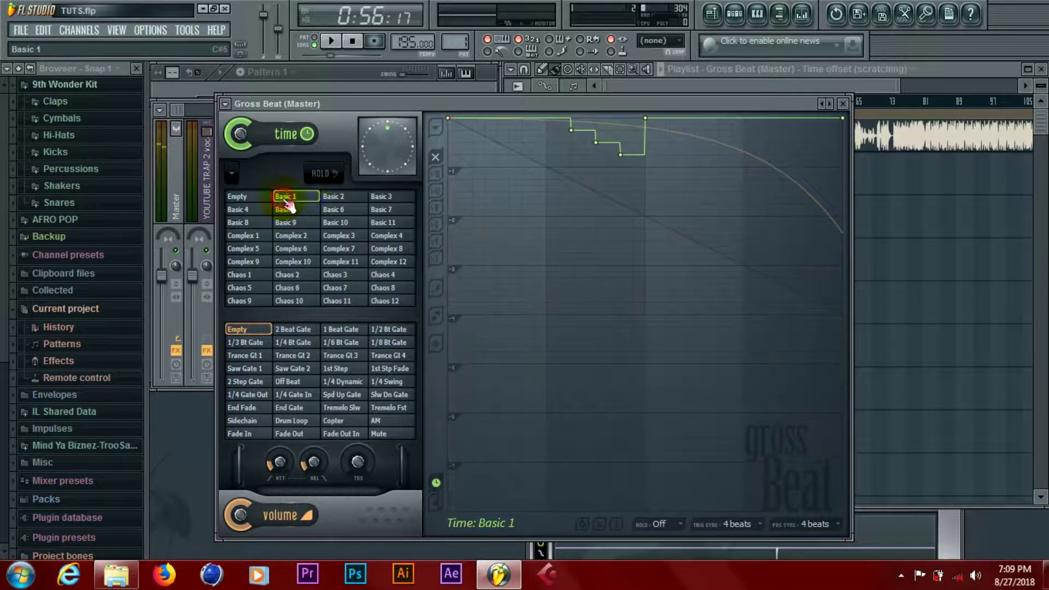
{"action": "left_click", "coordinate": [340, 199]}
{"action": "key", "text": "space"}
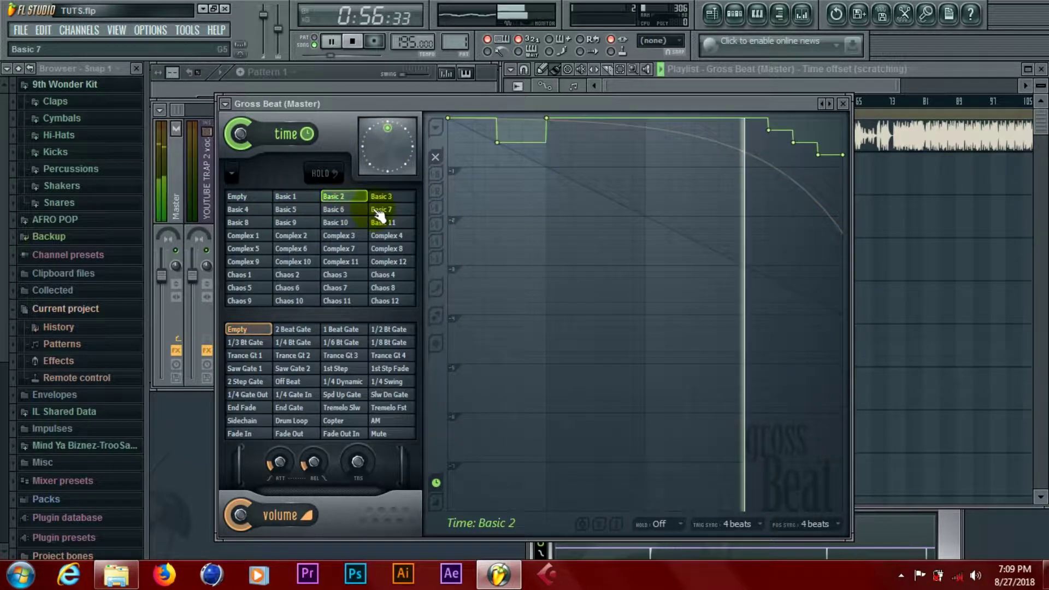
{"action": "left_click", "coordinate": [388, 198]}
{"action": "left_click", "coordinate": [344, 224]}
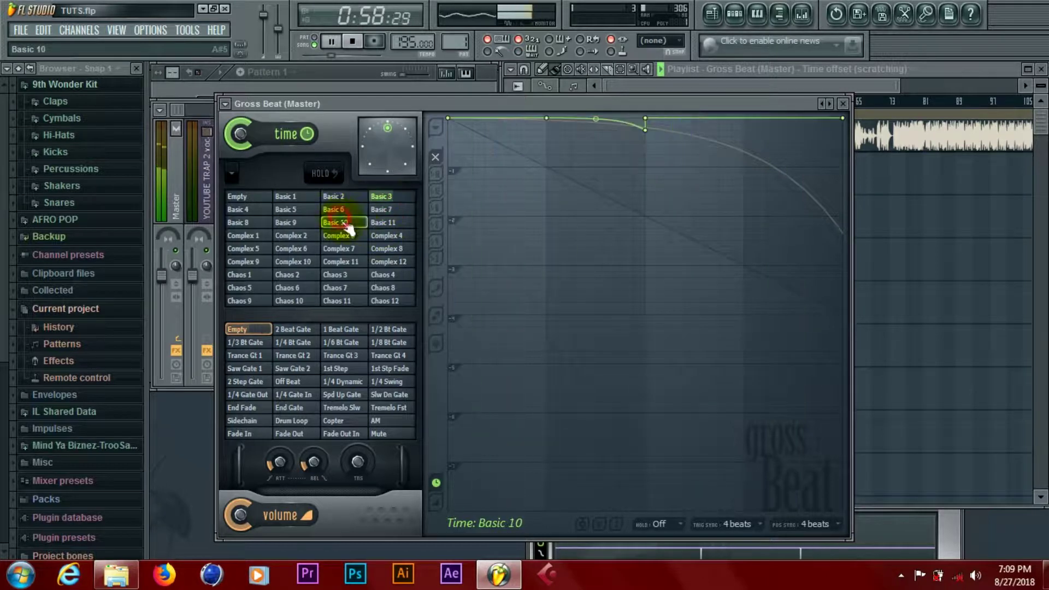
{"action": "left_click", "coordinate": [390, 223]}
{"action": "left_click", "coordinate": [389, 235]}
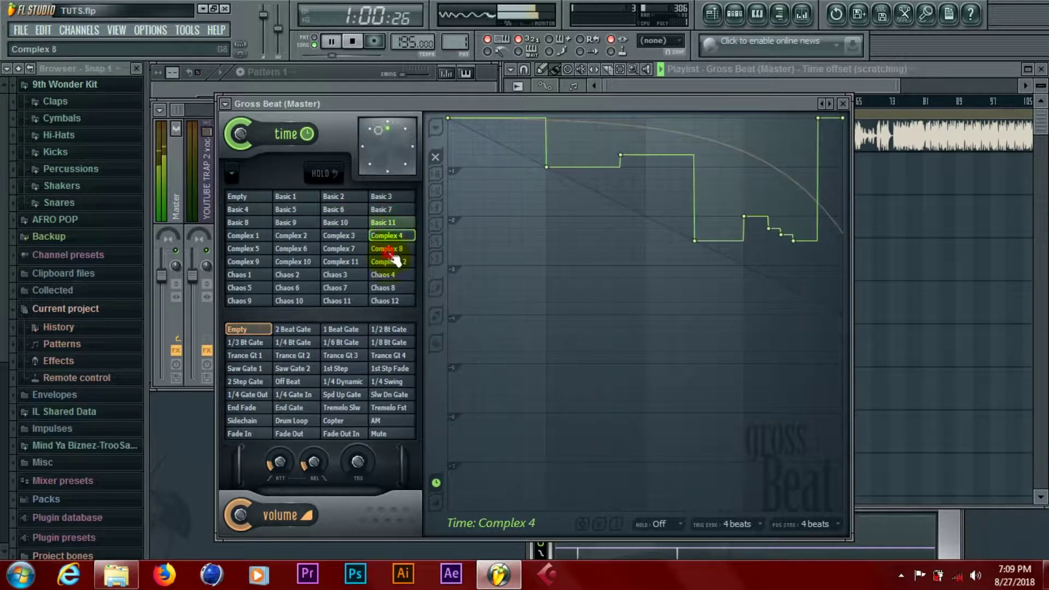
{"action": "left_click", "coordinate": [388, 251]}
Audition the Chaos 8, 12, 11, 10 and 9 time presets, stop playback and select Chaos 5.
{"action": "left_click", "coordinate": [392, 287]}
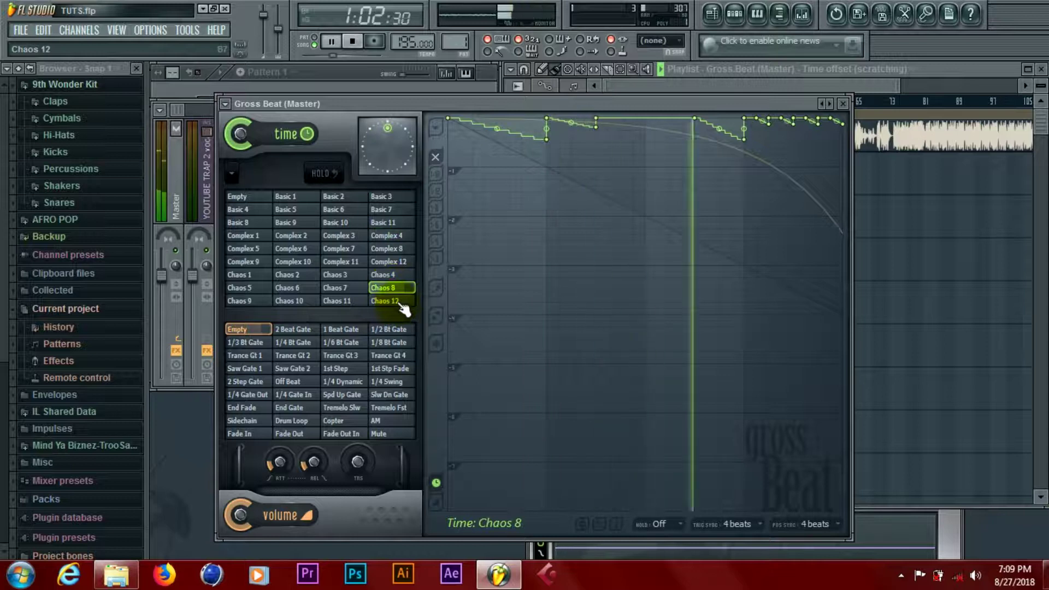
{"action": "left_click", "coordinate": [402, 302]}
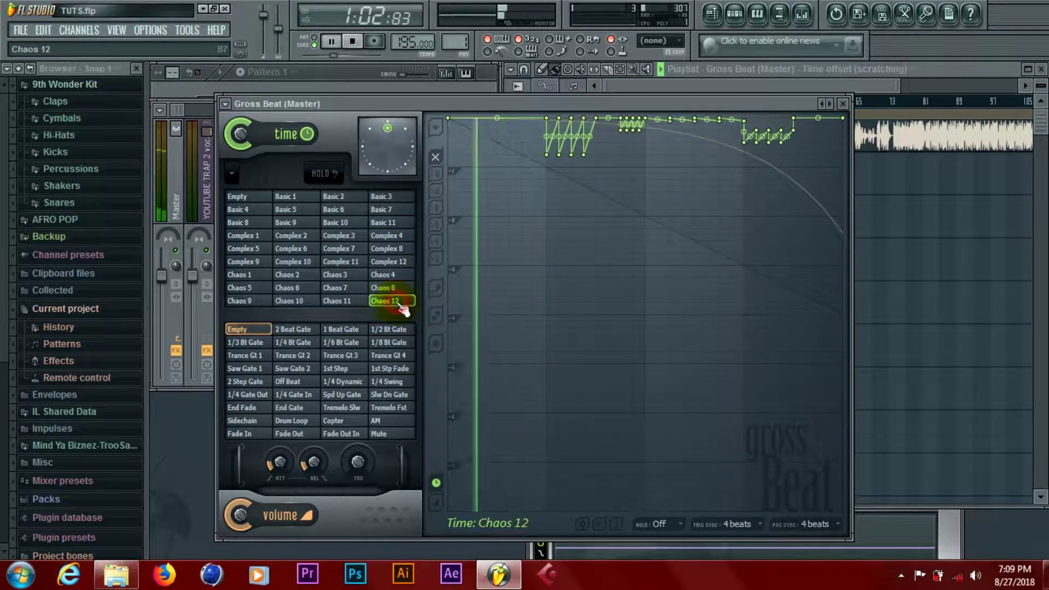
{"action": "left_click", "coordinate": [340, 301]}
{"action": "left_click", "coordinate": [293, 302]}
{"action": "left_click", "coordinate": [243, 301]}
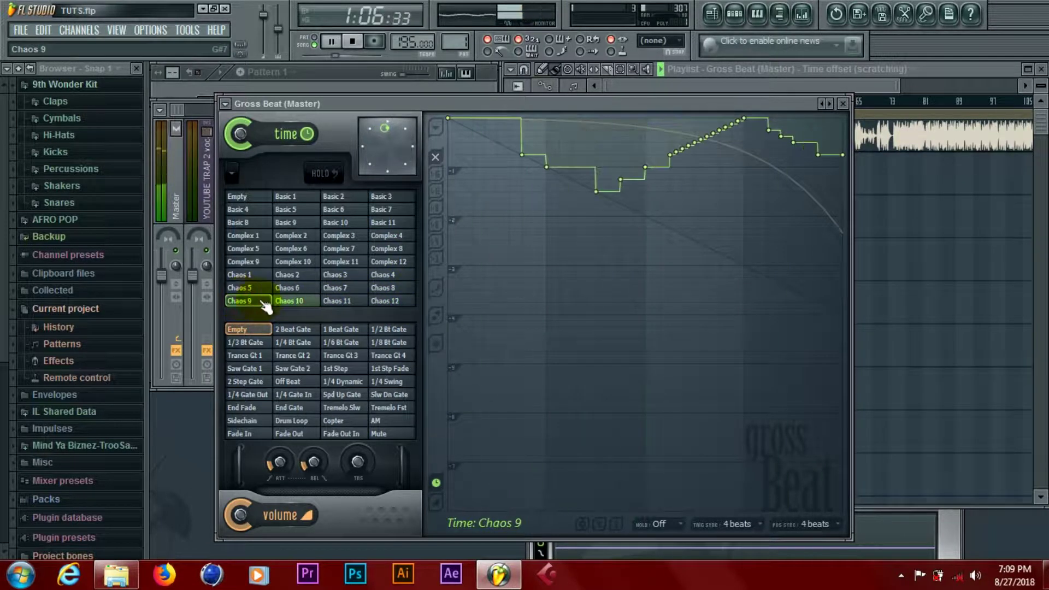
{"action": "key", "text": "space"}
{"action": "left_click", "coordinate": [246, 288]}
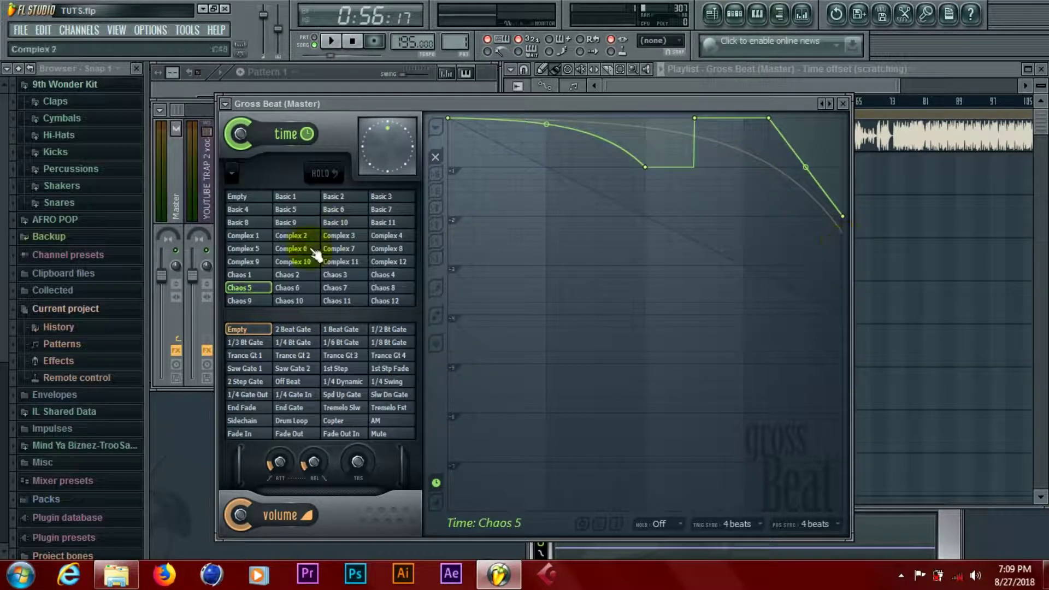
Compare the 2 Beat Gate and 1 Beat Gate volume presets, return to the Empty volume slot and stop playback.
{"action": "left_click", "coordinate": [301, 330]}
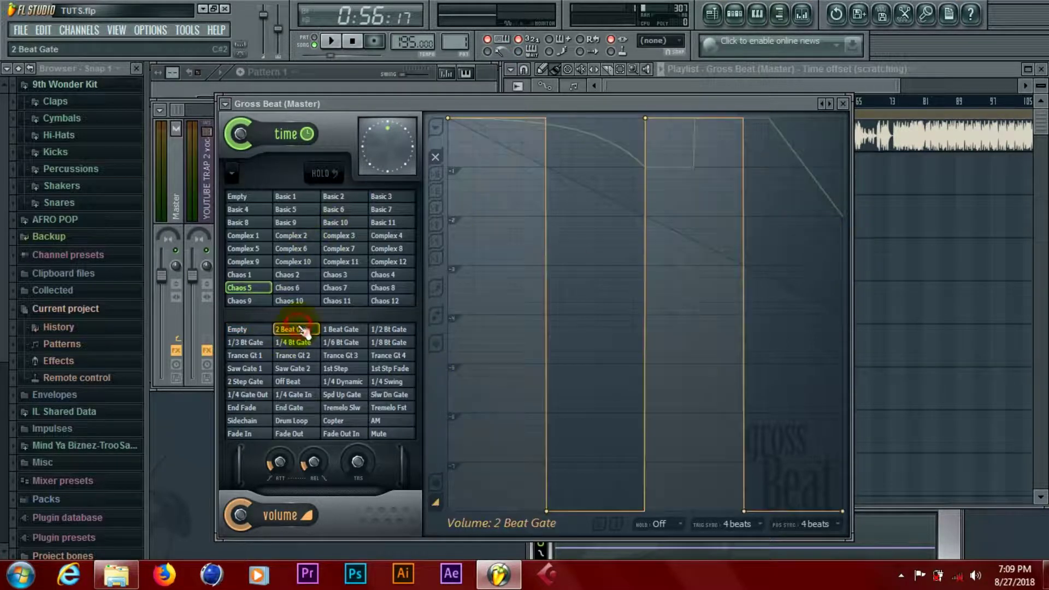
{"action": "left_click", "coordinate": [356, 330]}
{"action": "left_click", "coordinate": [300, 330]}
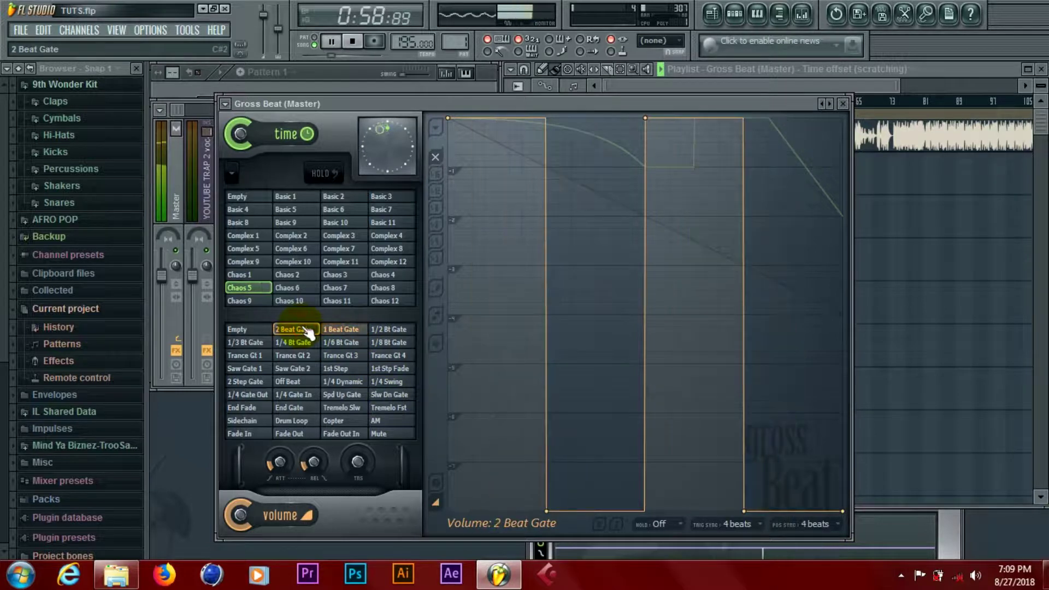
{"action": "left_click", "coordinate": [343, 330]}
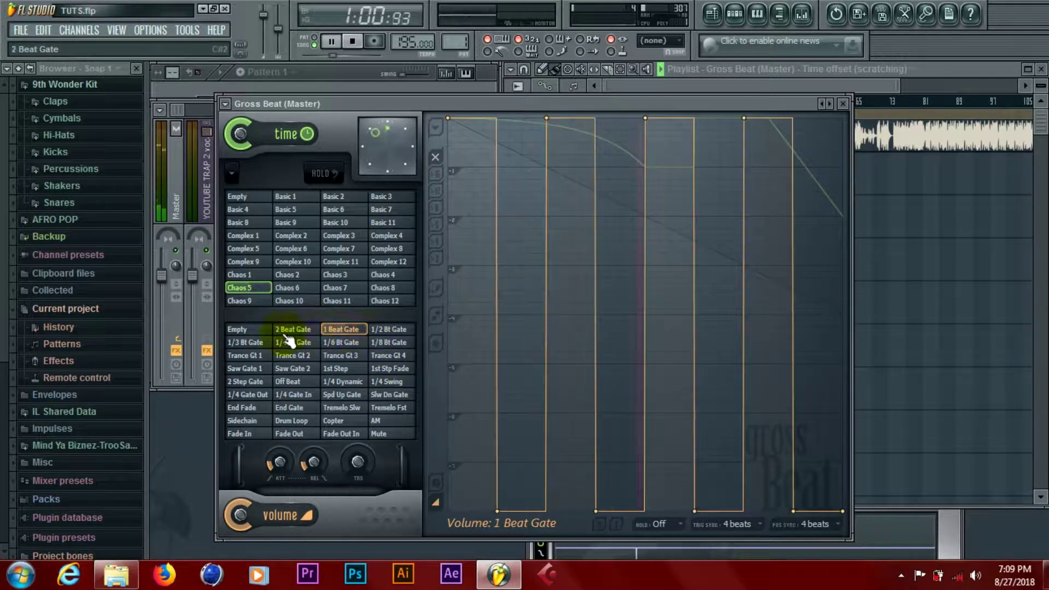
{"action": "left_click", "coordinate": [263, 330]}
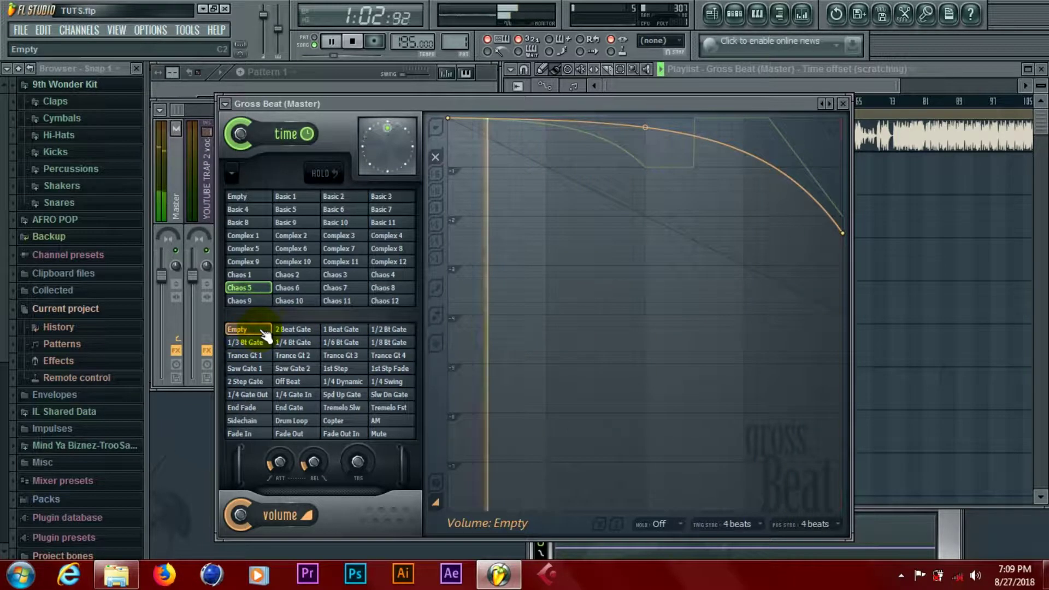
{"action": "key", "text": "space"}
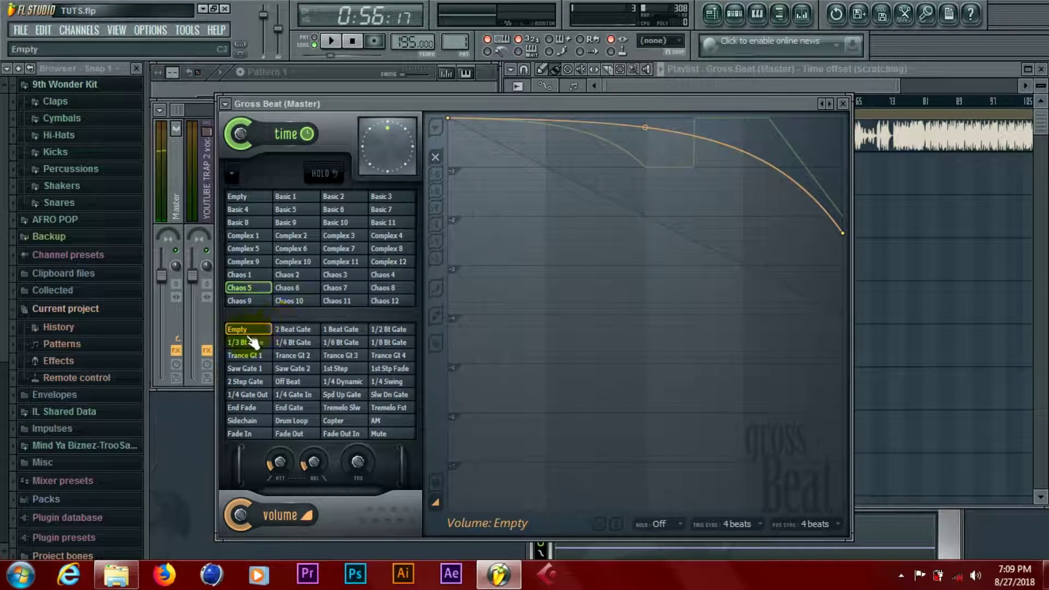
Compare the Chaos 5 time preset with Empty, Chaos 1 and Chaos 6 during playback, ending on Chaos 5.
{"action": "left_click", "coordinate": [249, 290]}
{"action": "key", "text": "space"}
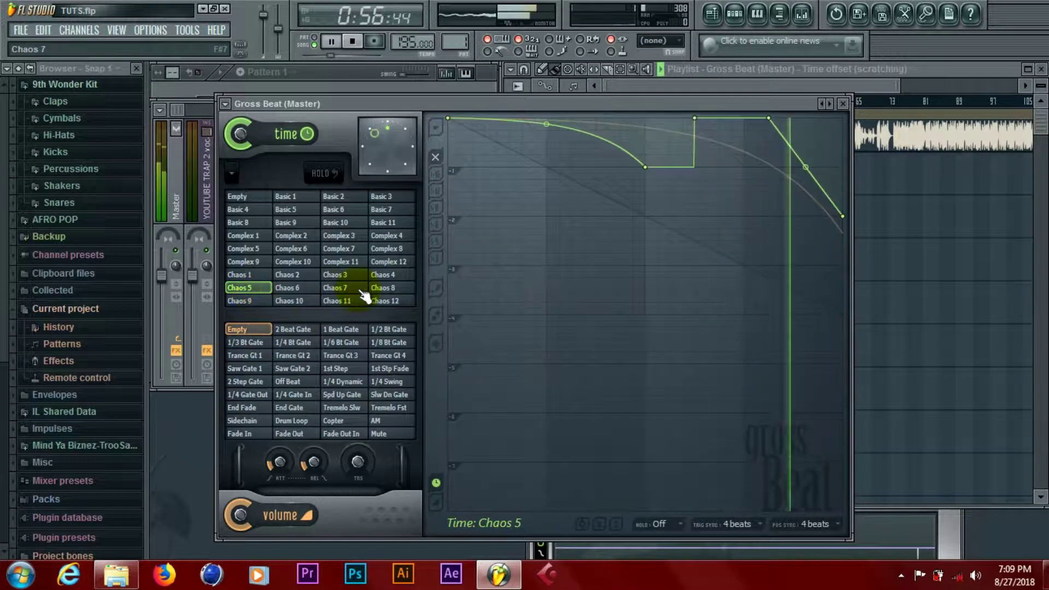
{"action": "left_click", "coordinate": [241, 197]}
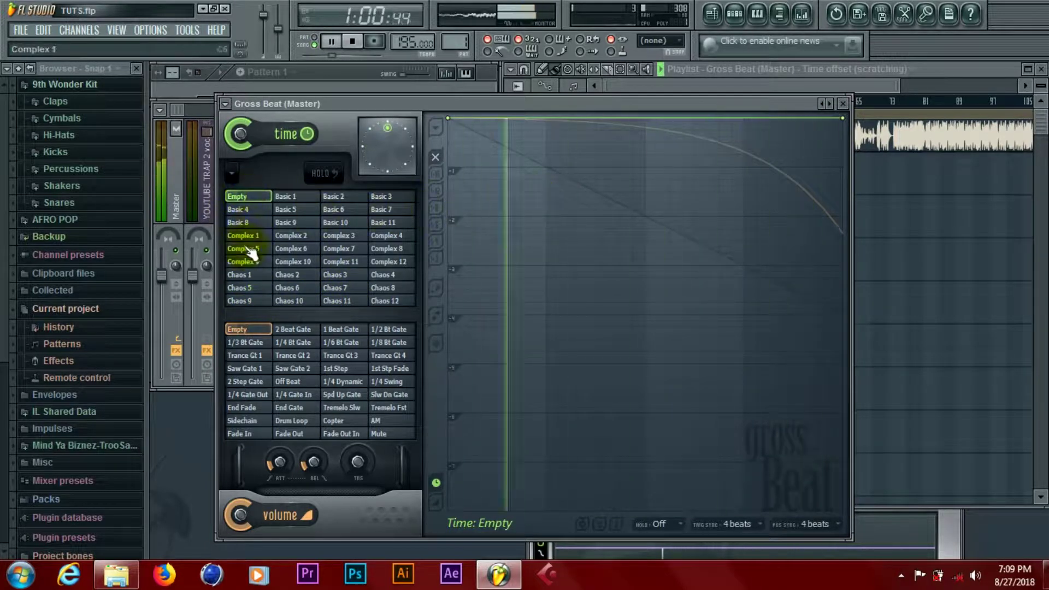
{"action": "left_click", "coordinate": [253, 289]}
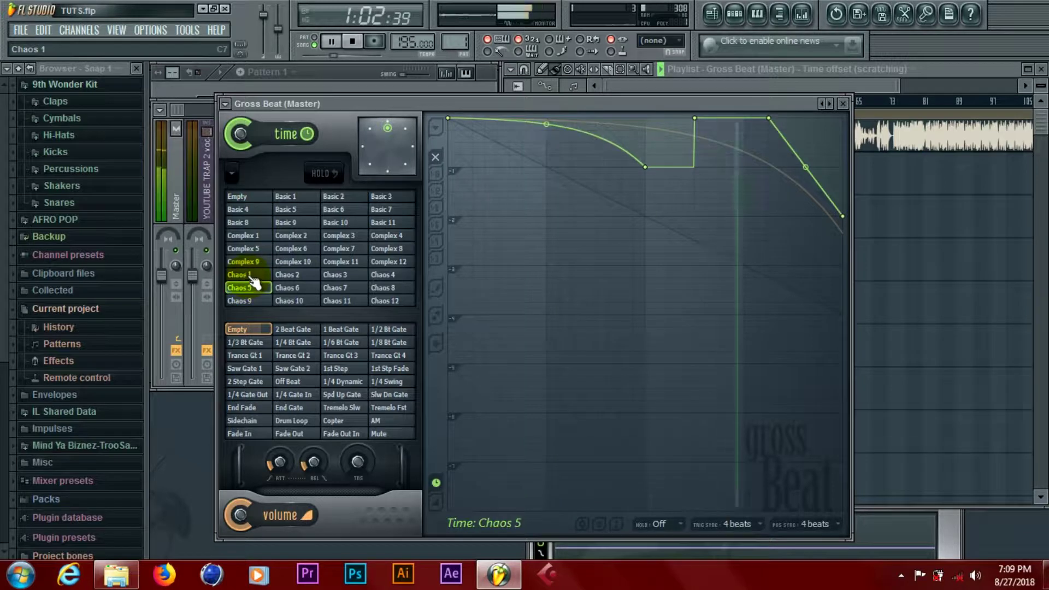
{"action": "left_click", "coordinate": [252, 277]}
{"action": "left_click", "coordinate": [255, 288]}
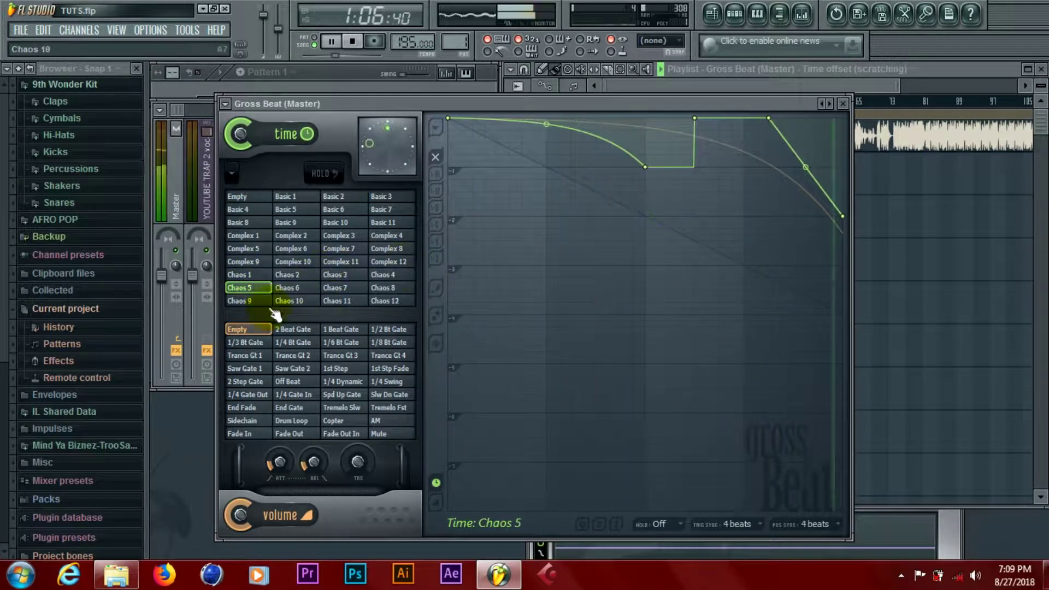
{"action": "left_click", "coordinate": [296, 289]}
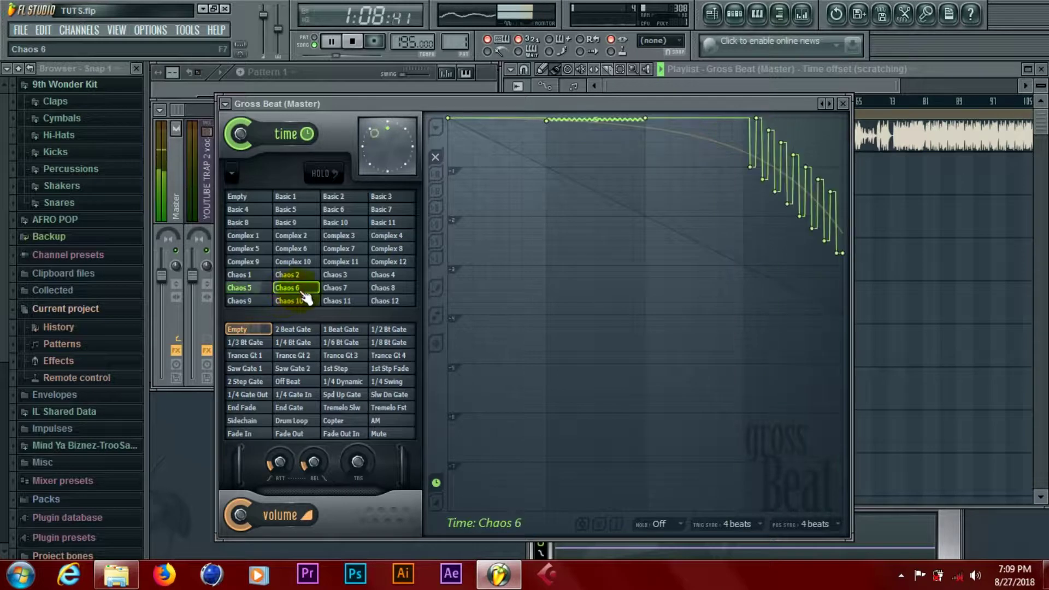
{"action": "left_click", "coordinate": [251, 288]}
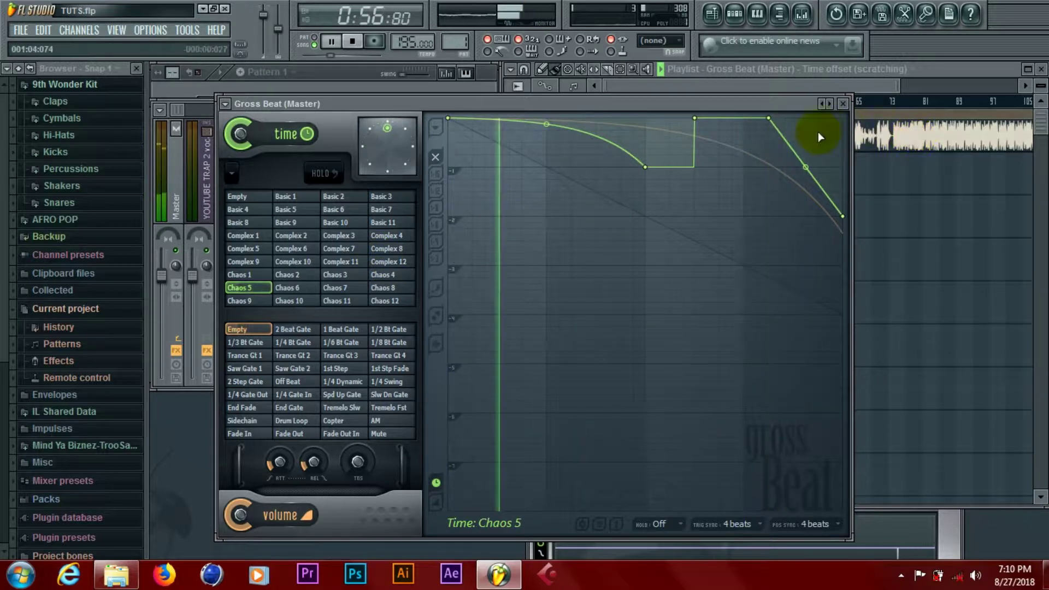
Replay the section several times to listen to the Chaos 5 time effect.
{"action": "key", "text": "space"}
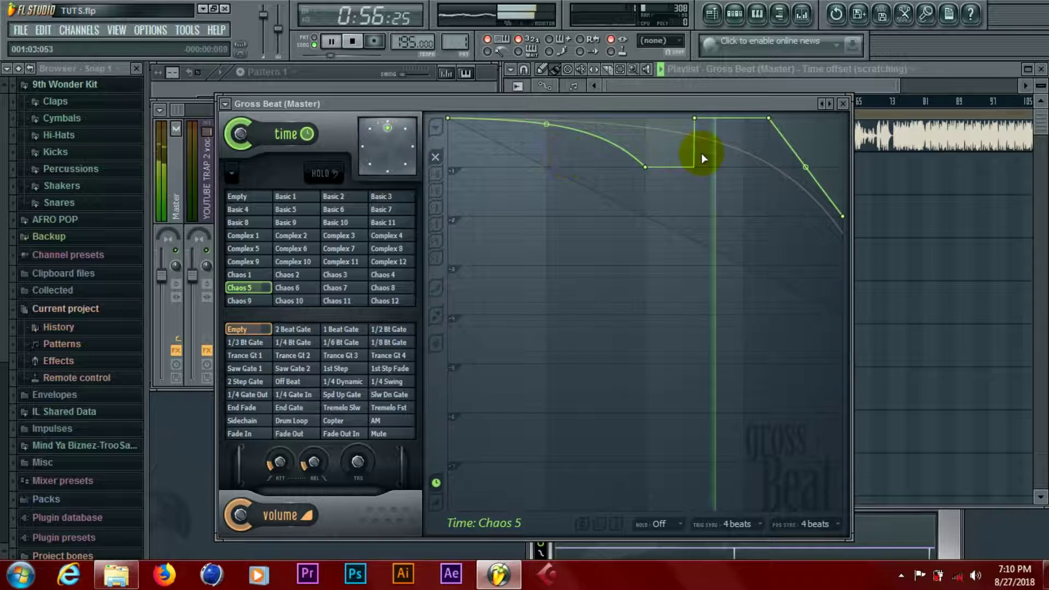
{"action": "key", "text": "space"}
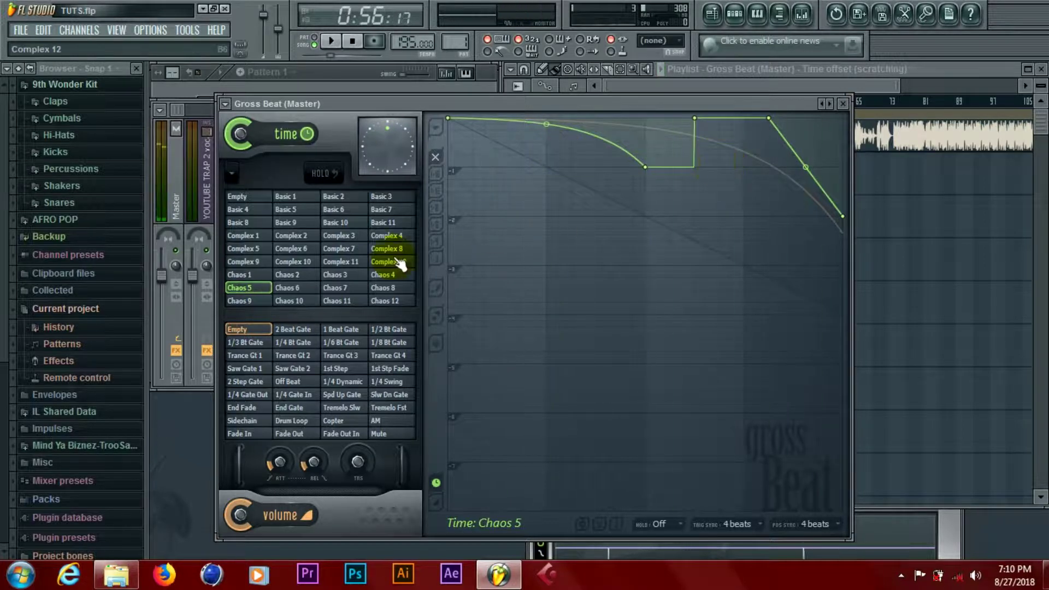
{"action": "key", "text": "space"}
{"action": "key", "text": "space"}
{"action": "key", "text": "space"}
{"action": "key", "text": "space"}
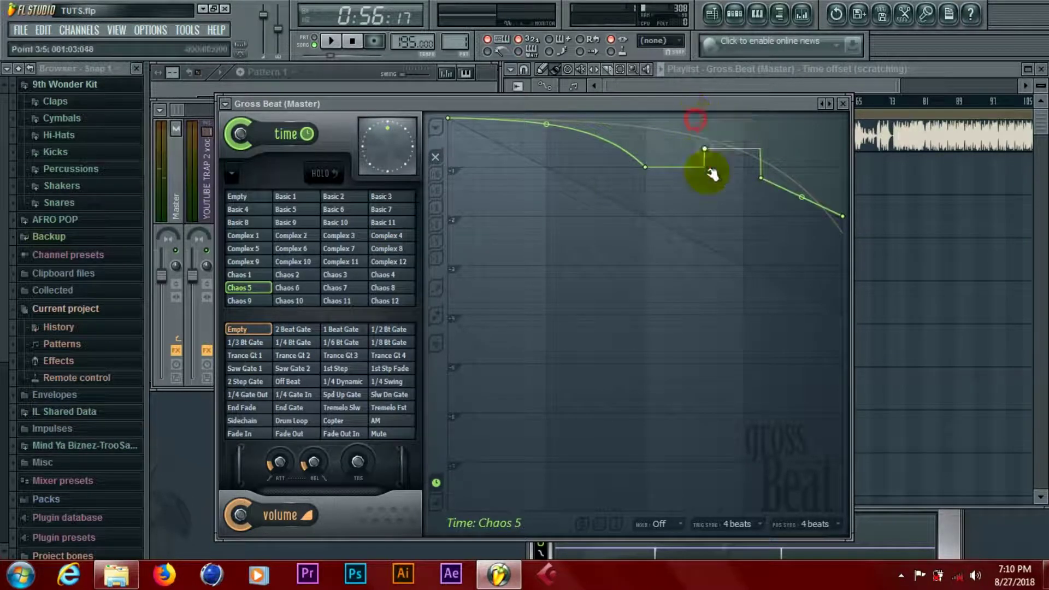
Lower the third and fourth points of the Chaos 5 time envelope to about the second and third gridlines, forming descending steps.
{"action": "left_click_drag", "start_coordinate": [705, 210], "coordinate": [705, 213]}
{"action": "key", "text": "space"}
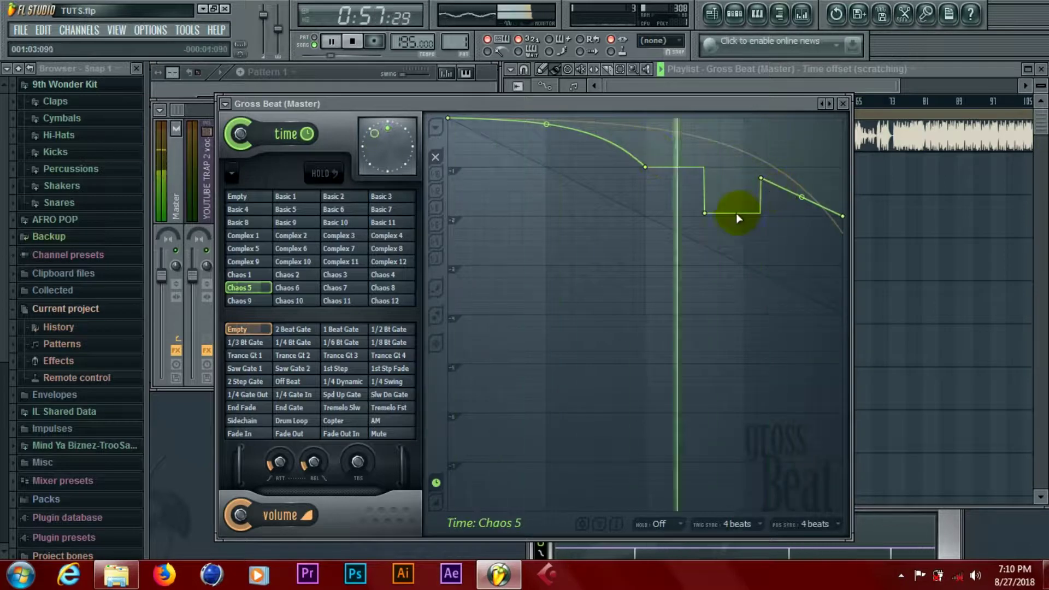
{"action": "left_click_drag", "start_coordinate": [761, 179], "coordinate": [770, 266]}
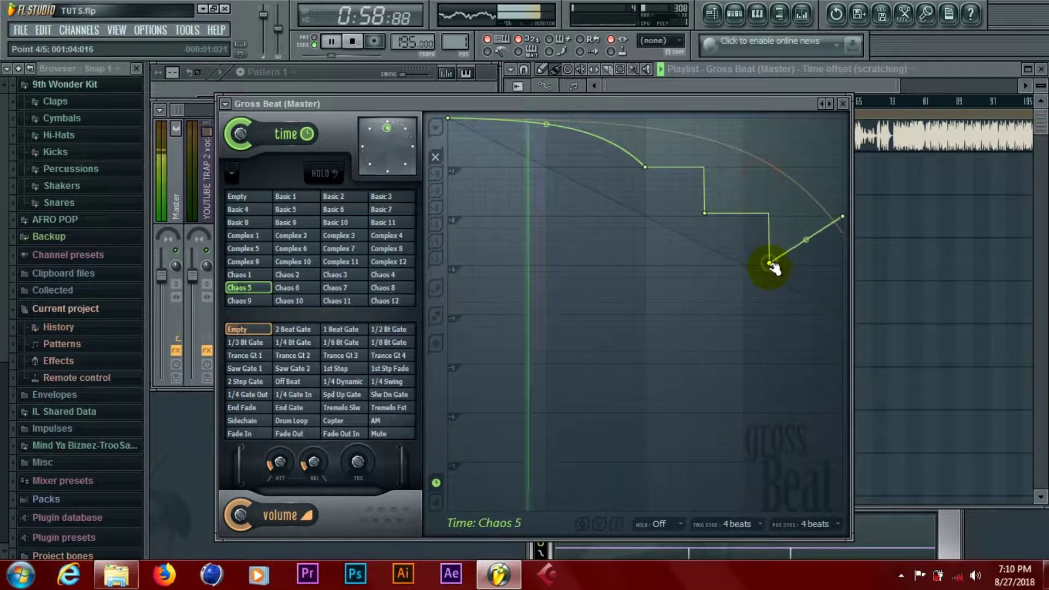
Lower the Chaos 5 time envelope's endpoint to between the fourth and fifth gridlines, curving the last segment down from the fourth point near the third gridline.
{"action": "left_click_drag", "start_coordinate": [844, 218], "coordinate": [843, 378]}
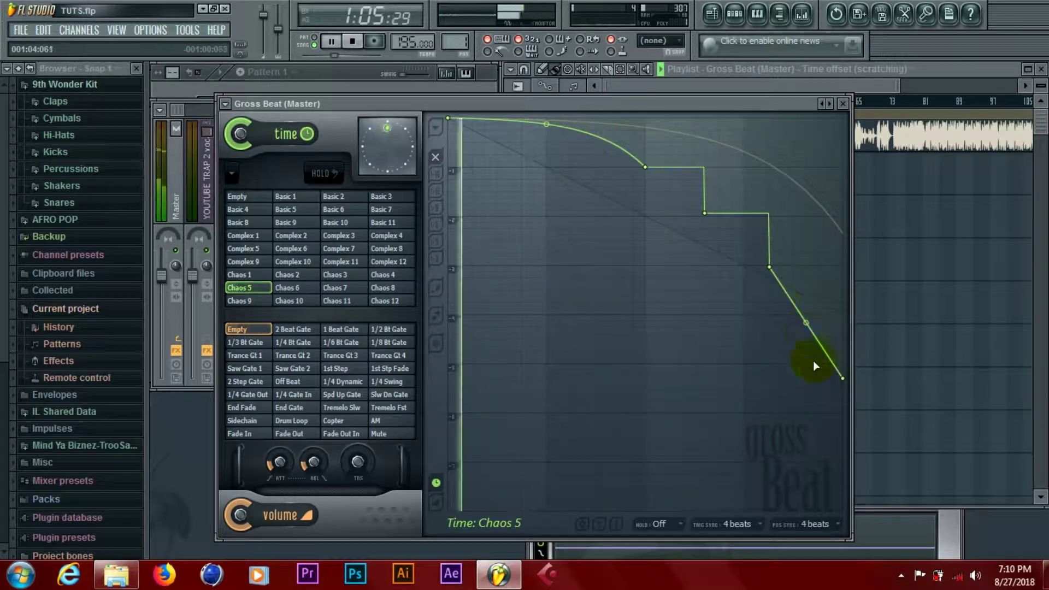
{"action": "left_click_drag", "start_coordinate": [770, 266], "coordinate": [739, 353]}
{"action": "left_click_drag", "start_coordinate": [847, 380], "coordinate": [836, 426]}
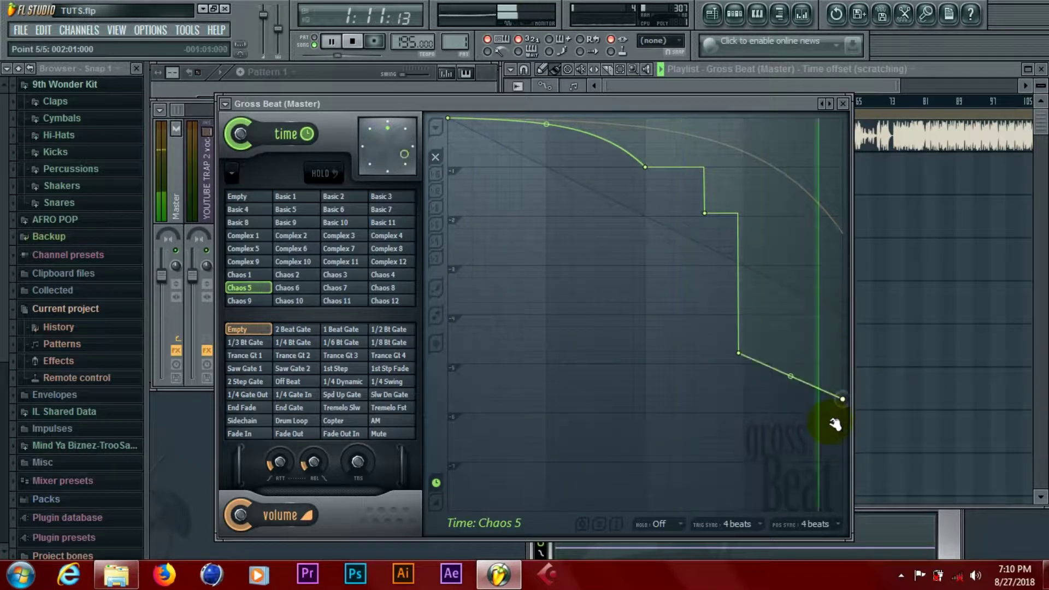
{"action": "left_click_drag", "start_coordinate": [792, 392], "coordinate": [791, 354]}
{"action": "left_click_drag", "start_coordinate": [833, 427], "coordinate": [852, 363]}
{"action": "left_click_drag", "start_coordinate": [744, 359], "coordinate": [765, 275]}
{"action": "left_click_drag", "start_coordinate": [848, 369], "coordinate": [846, 348]}
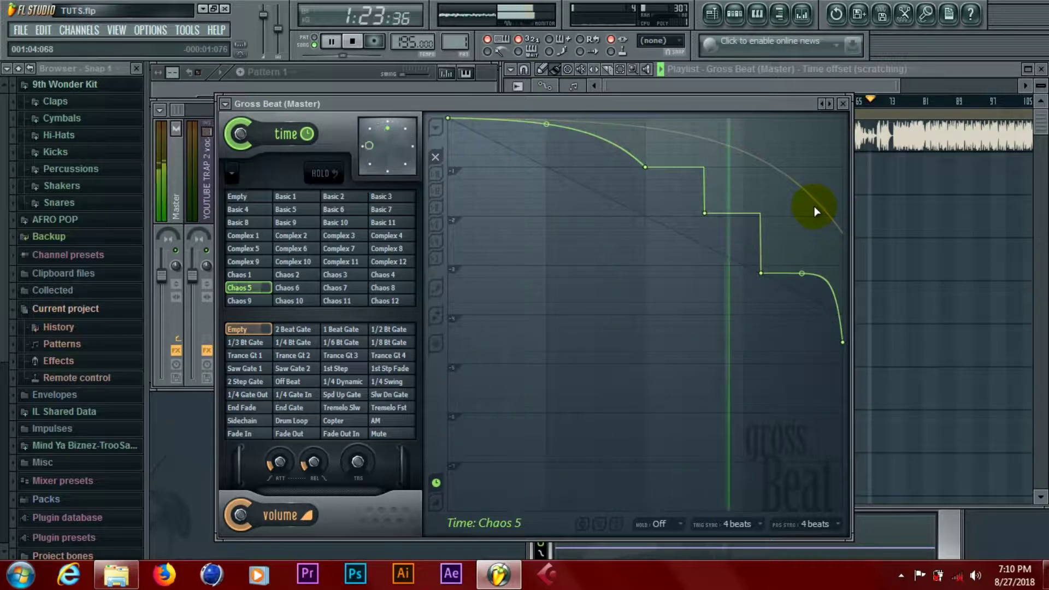
Stop playback and save the project.
{"action": "key", "text": "space"}
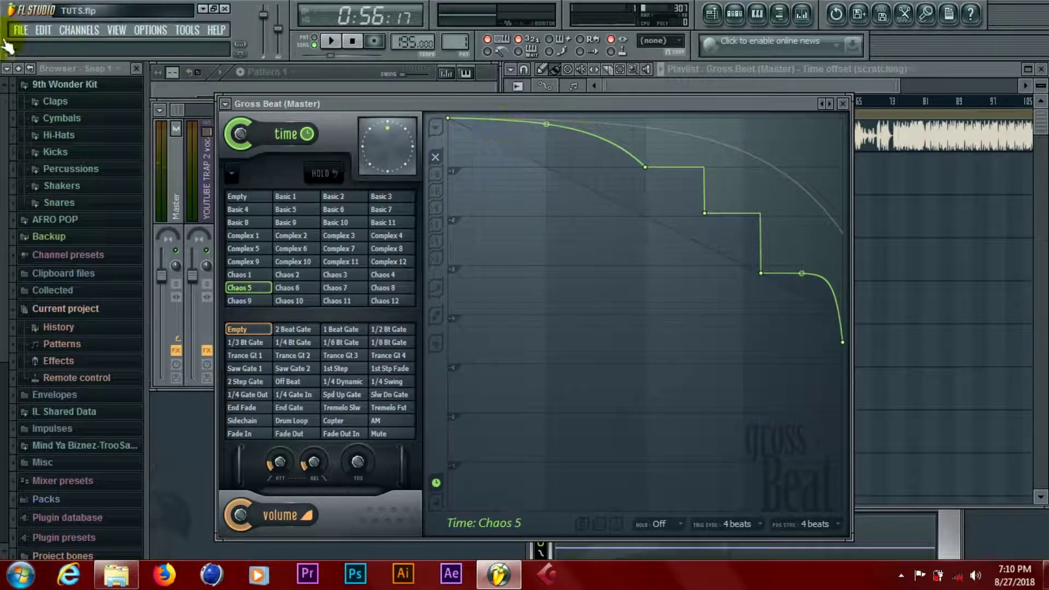
{"action": "left_click", "coordinate": [22, 32]}
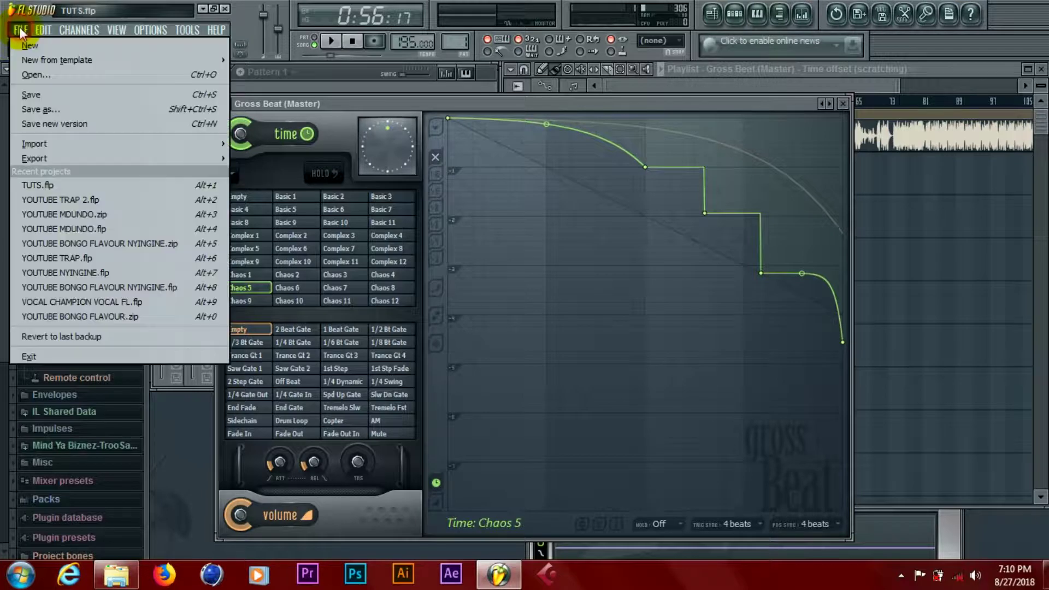
{"action": "left_click", "coordinate": [22, 94]}
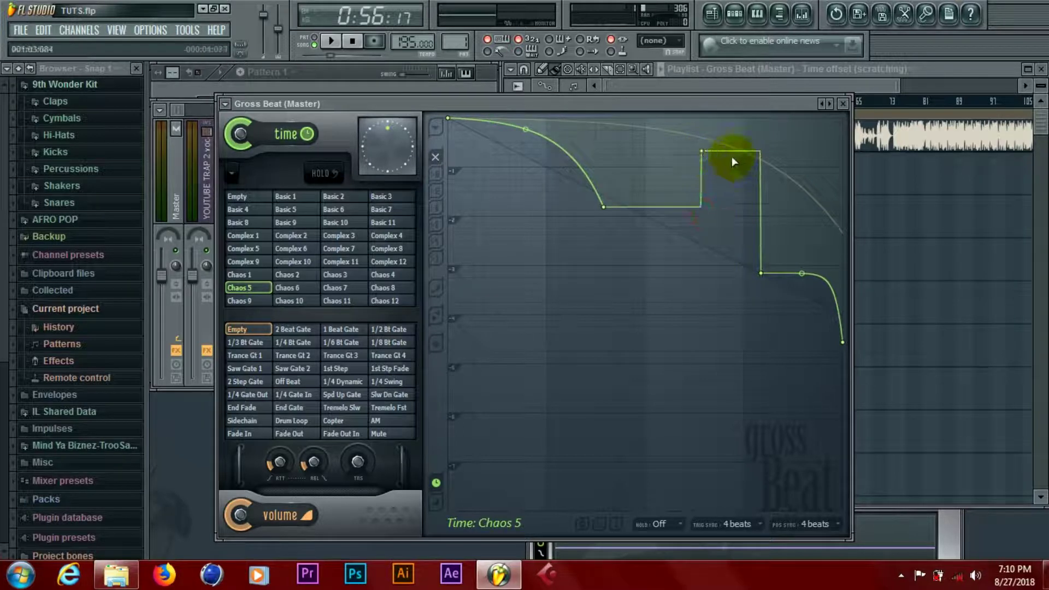
Reshape the Chaos 5 envelope with its second and fourth points near the second gridline and the third just below the third, and play it.
{"action": "key", "text": "space"}
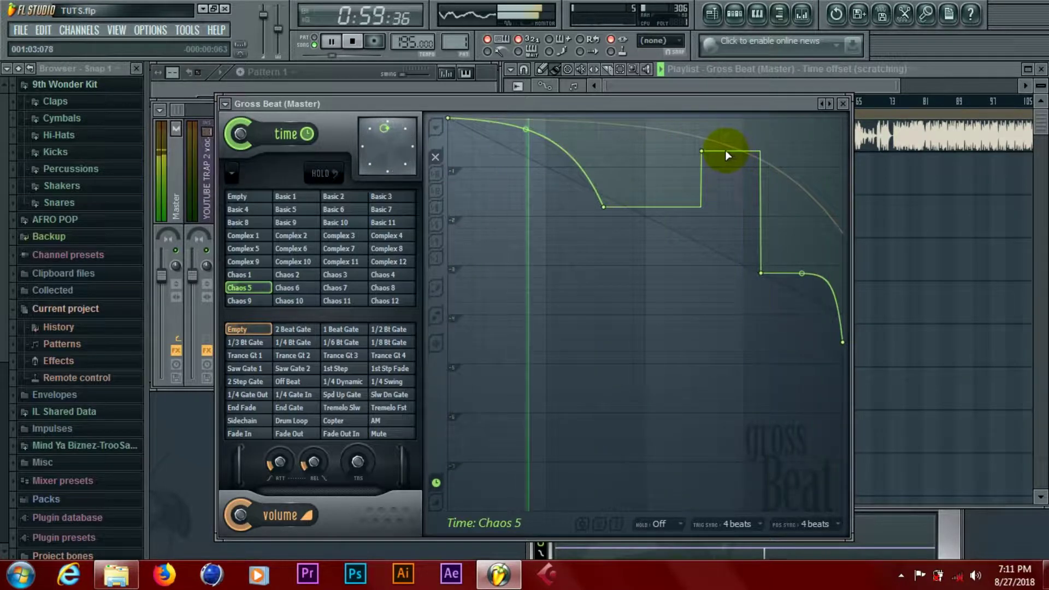
{"action": "left_click_drag", "start_coordinate": [702, 151], "coordinate": [766, 211]}
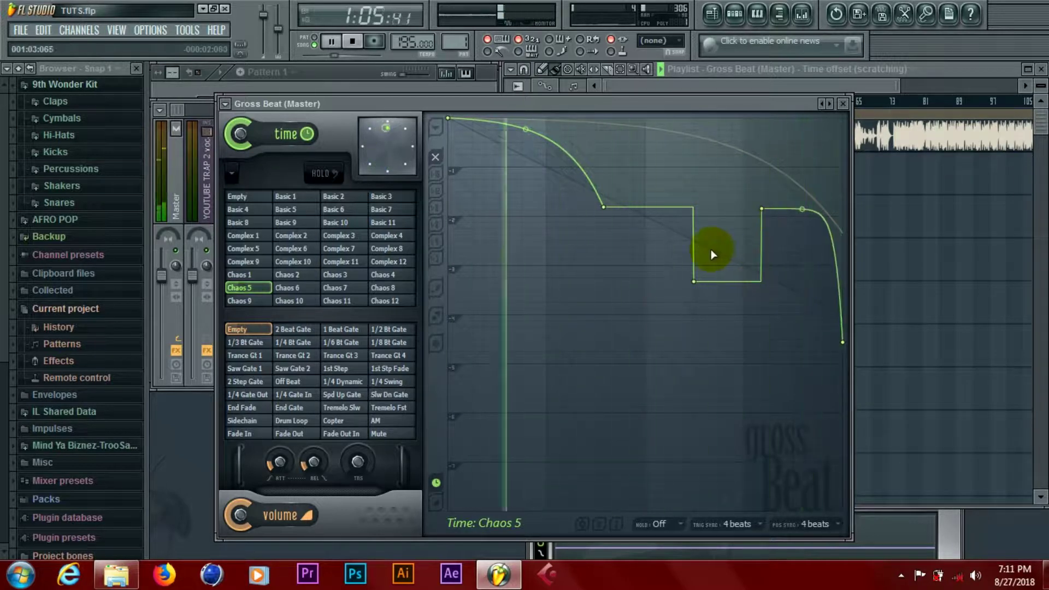
Compare the Chaos 5 time preset with Chaos 1, Chaos 6, Chaos 10, Chaos 9 and Complex 9 during playback, ending on Chaos 5.
{"action": "left_click", "coordinate": [240, 275]}
{"action": "left_click", "coordinate": [240, 287]}
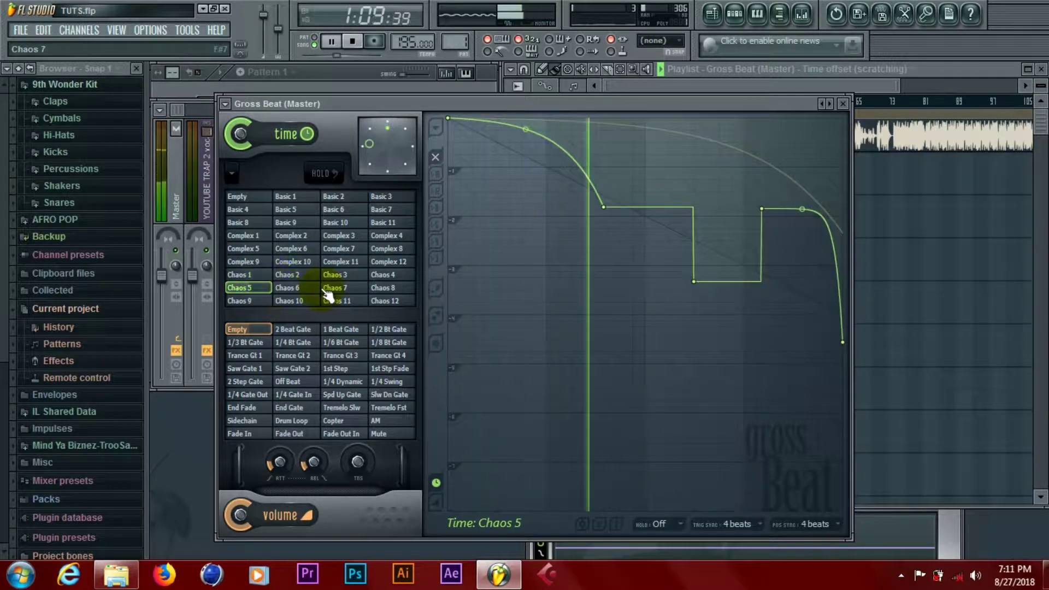
{"action": "left_click", "coordinate": [303, 289]}
{"action": "left_click", "coordinate": [304, 302]}
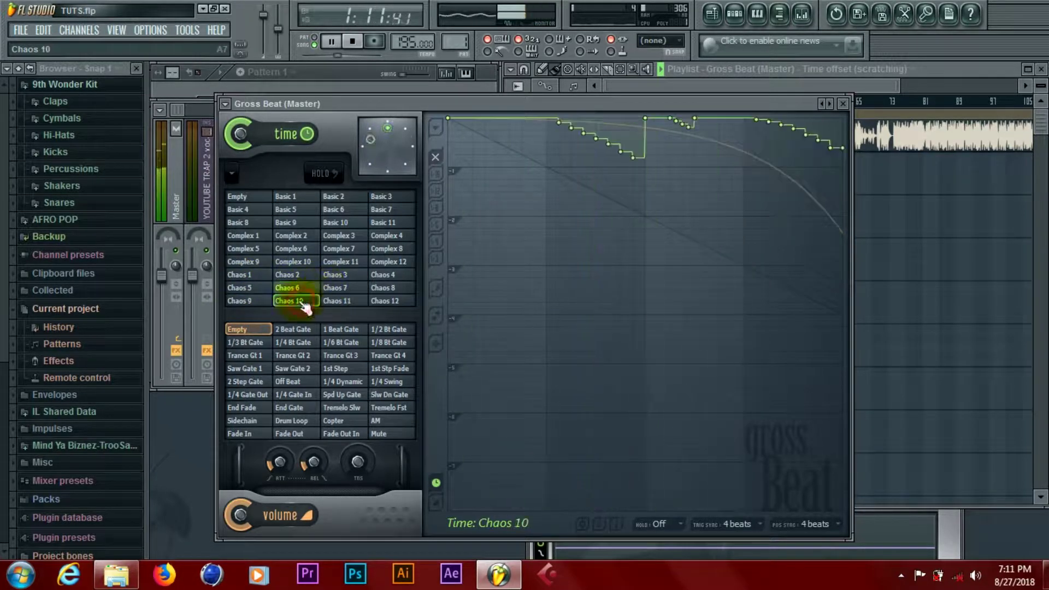
{"action": "left_click", "coordinate": [240, 301]}
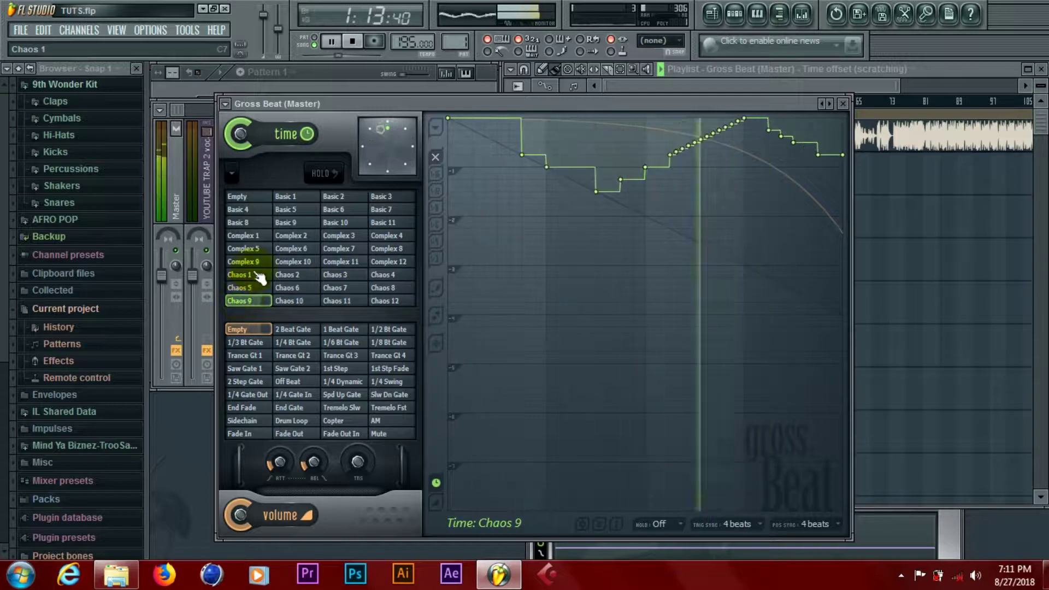
{"action": "left_click", "coordinate": [258, 277]}
{"action": "left_click", "coordinate": [256, 262]}
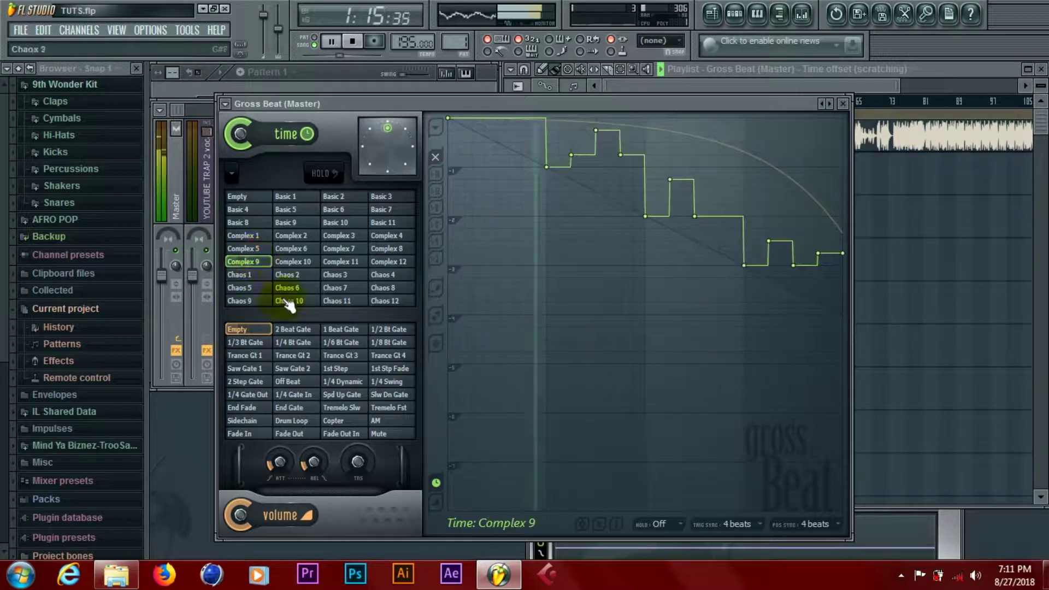
{"action": "left_click", "coordinate": [257, 274]}
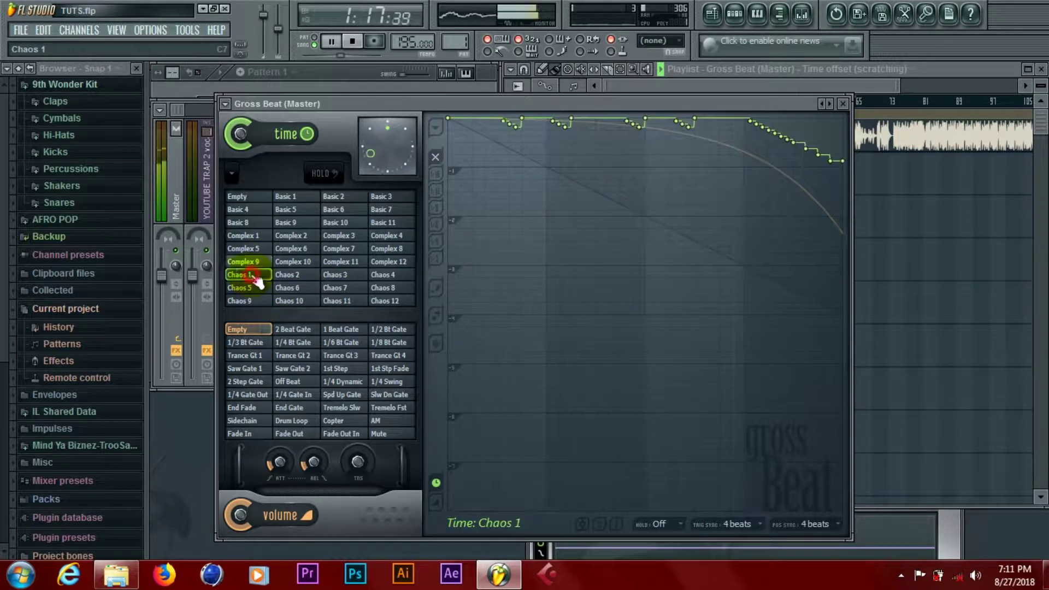
{"action": "left_click", "coordinate": [250, 288]}
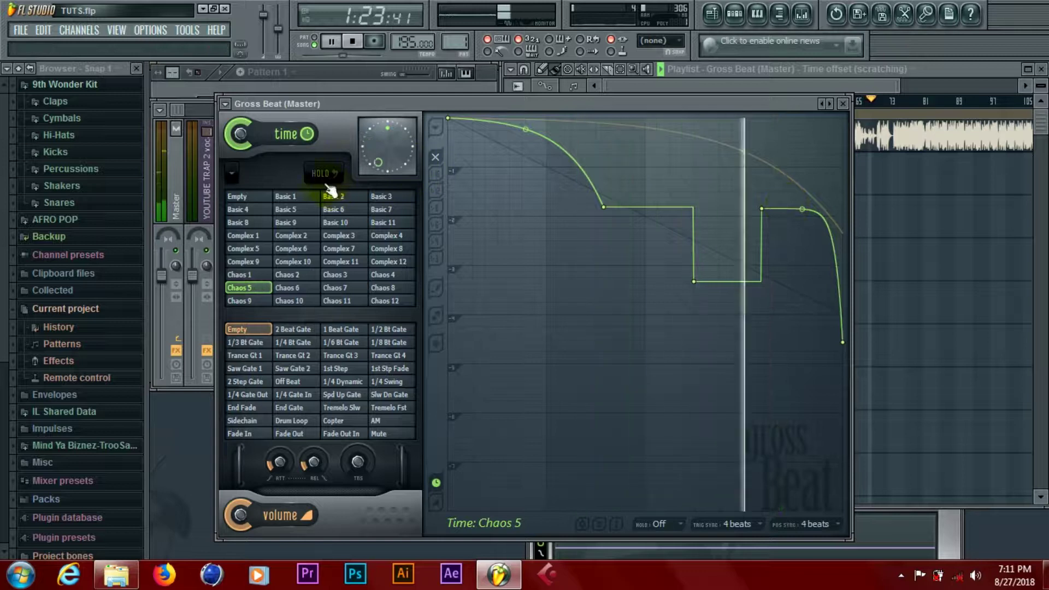
Switch to the Empty time slot, lower its endpoint to just below the second gridline and check the endpoint's curve types.
{"action": "left_click", "coordinate": [247, 197]}
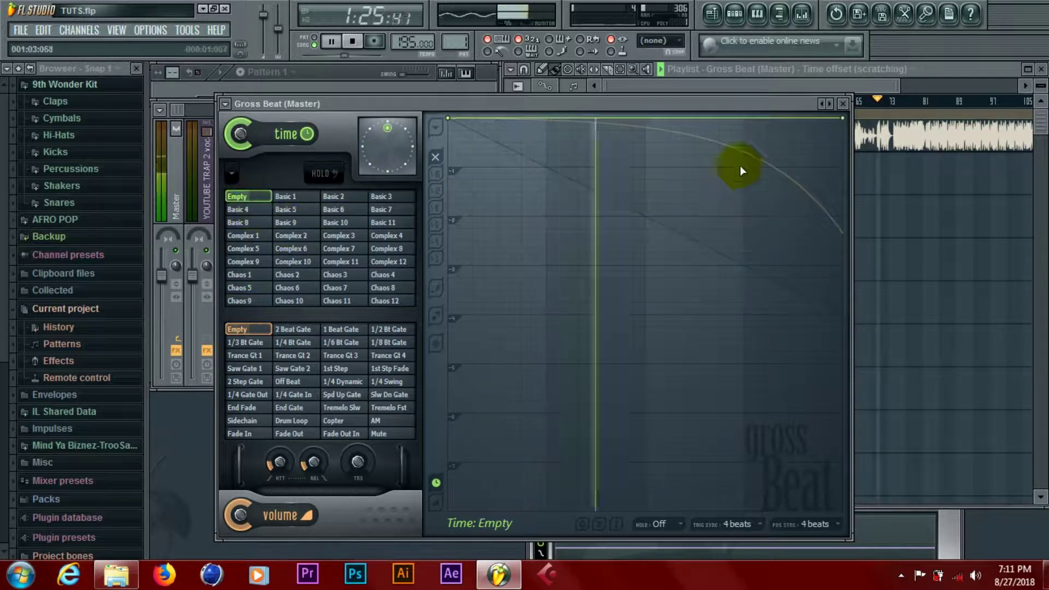
{"action": "left_click_drag", "start_coordinate": [842, 117], "coordinate": [859, 251]}
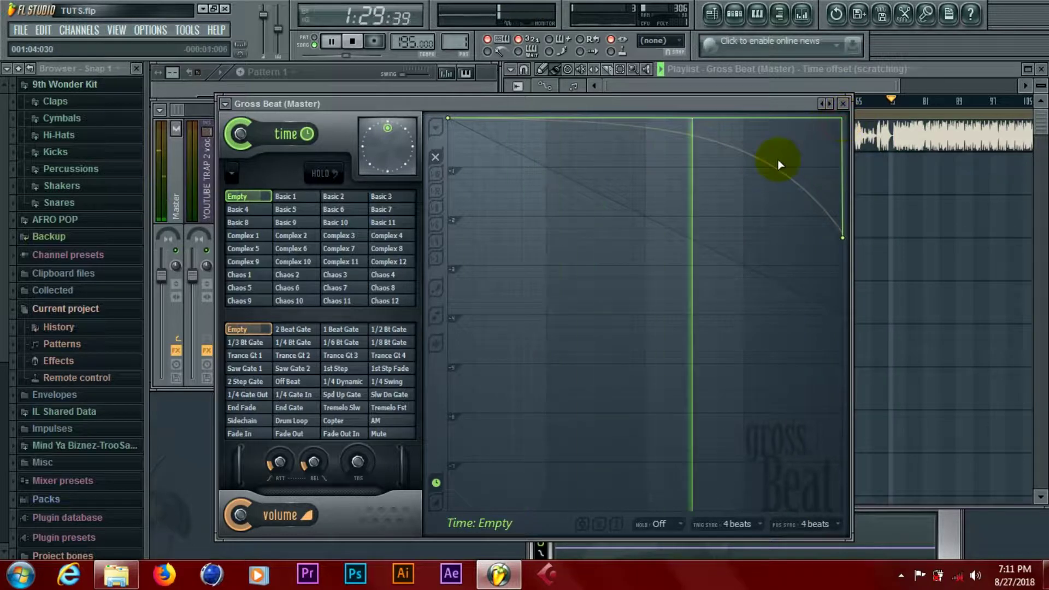
{"action": "right_click", "coordinate": [842, 237]}
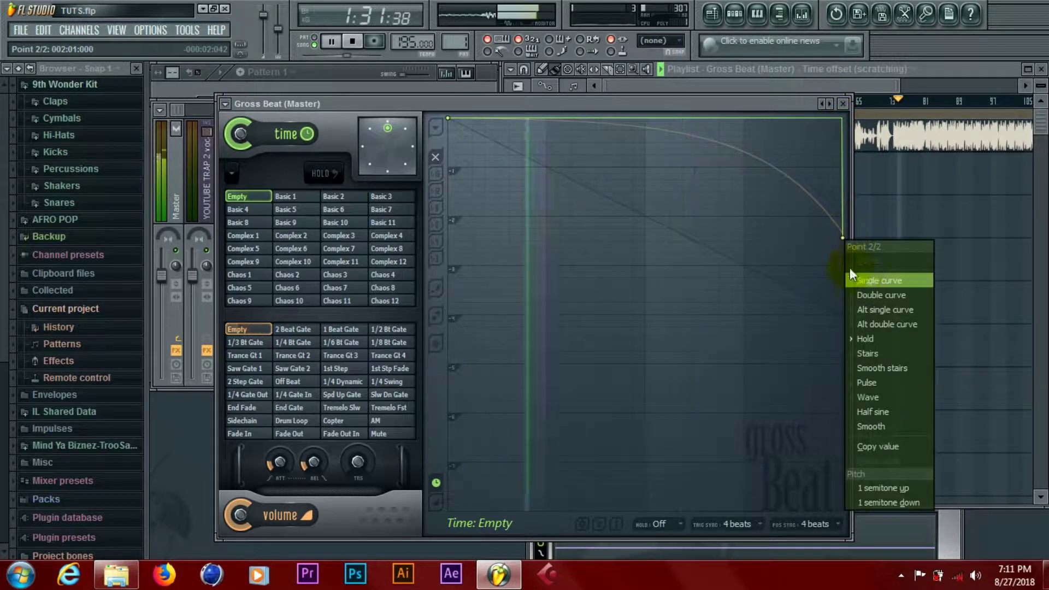
{"action": "left_click", "coordinate": [624, 106]}
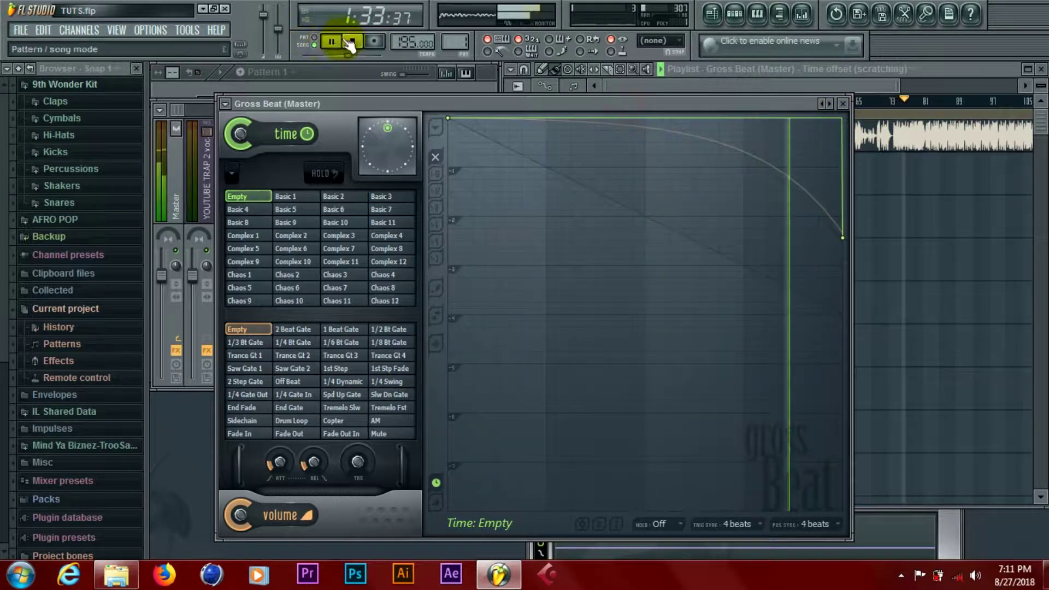
Pause playback, replay the section with the Chaos 5 time preset and close the Gross Beat window.
{"action": "left_click", "coordinate": [329, 42]}
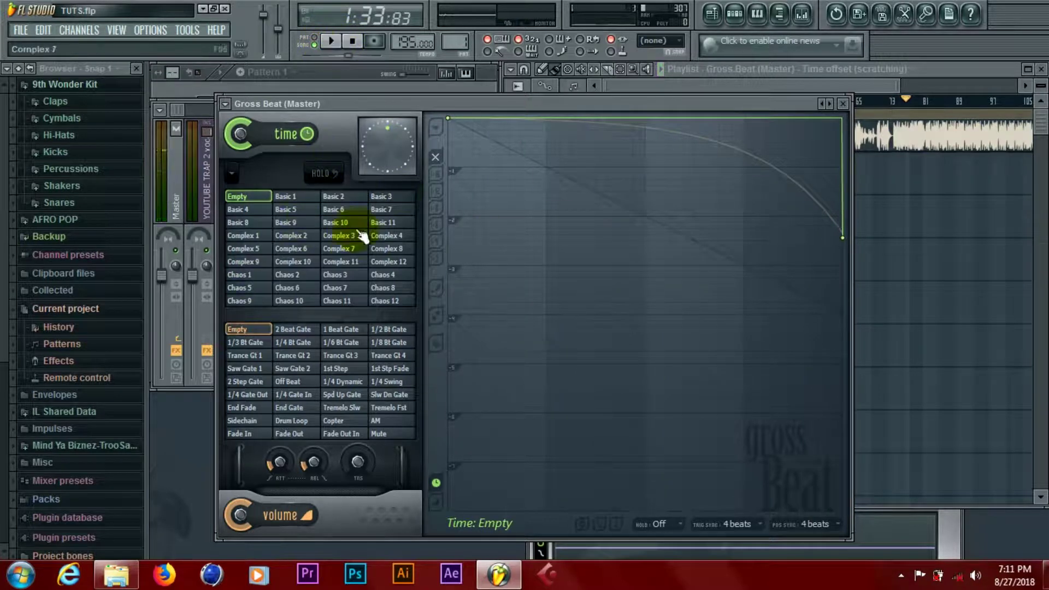
{"action": "left_click", "coordinate": [255, 289]}
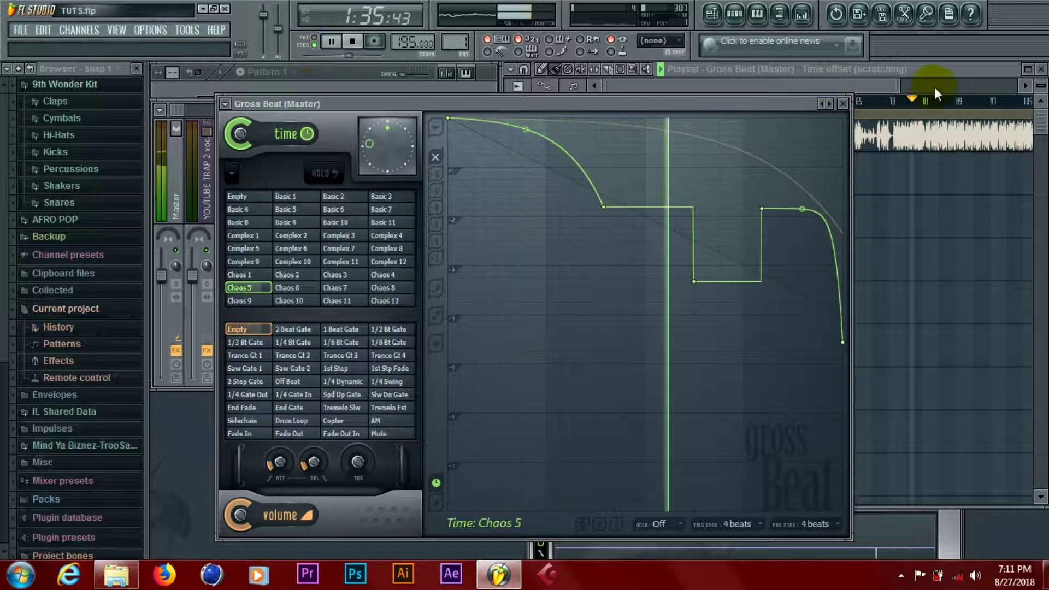
{"action": "left_click", "coordinate": [842, 103]}
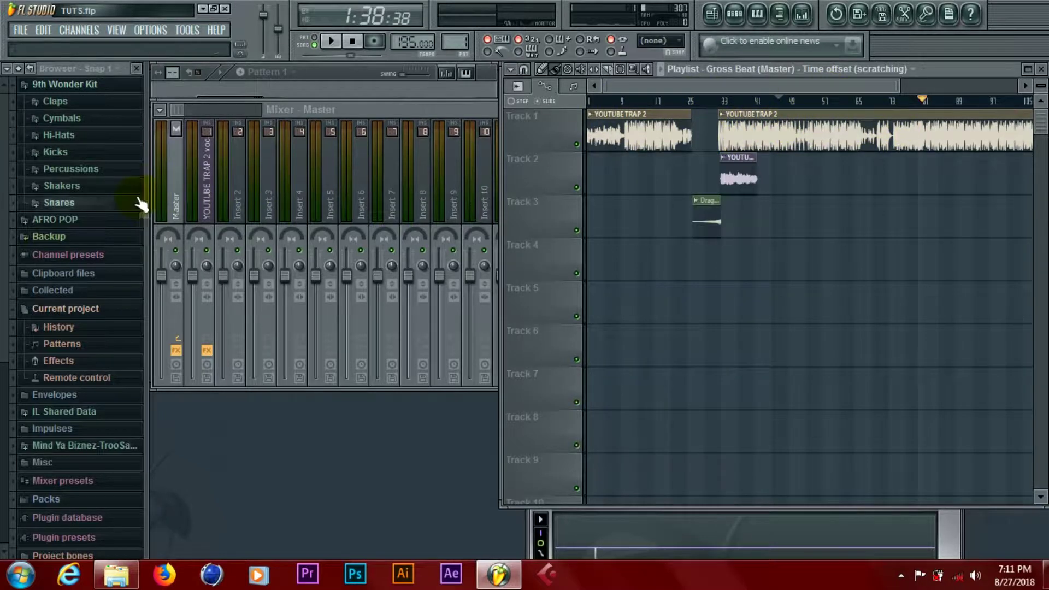
Create an automation clip for Gross Beat's mix level on the Master track and bring the Playlist to the front.
{"action": "left_click", "coordinate": [175, 164]}
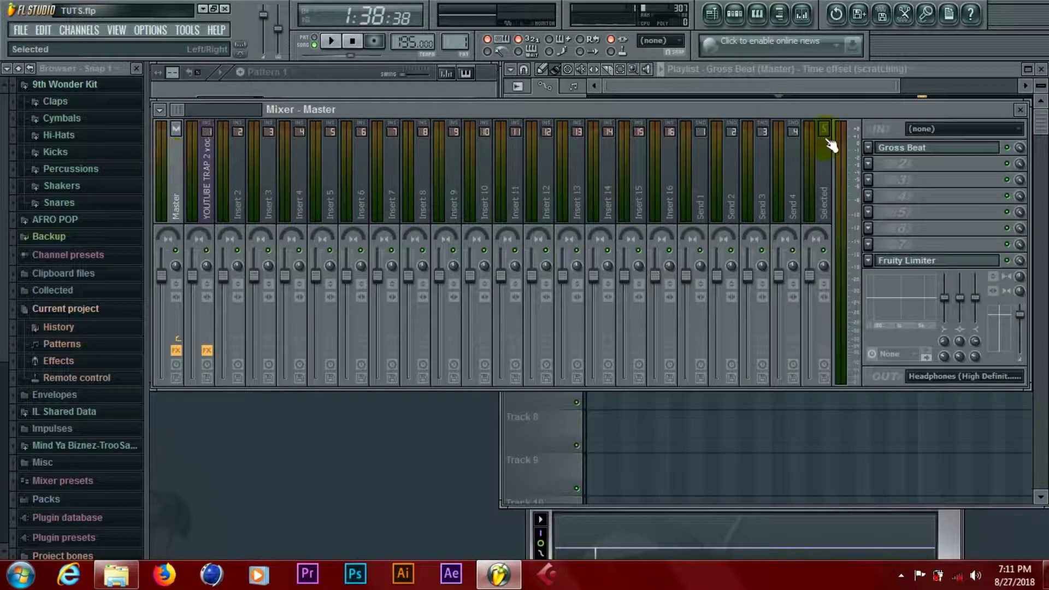
{"action": "right_click", "coordinate": [1020, 148]}
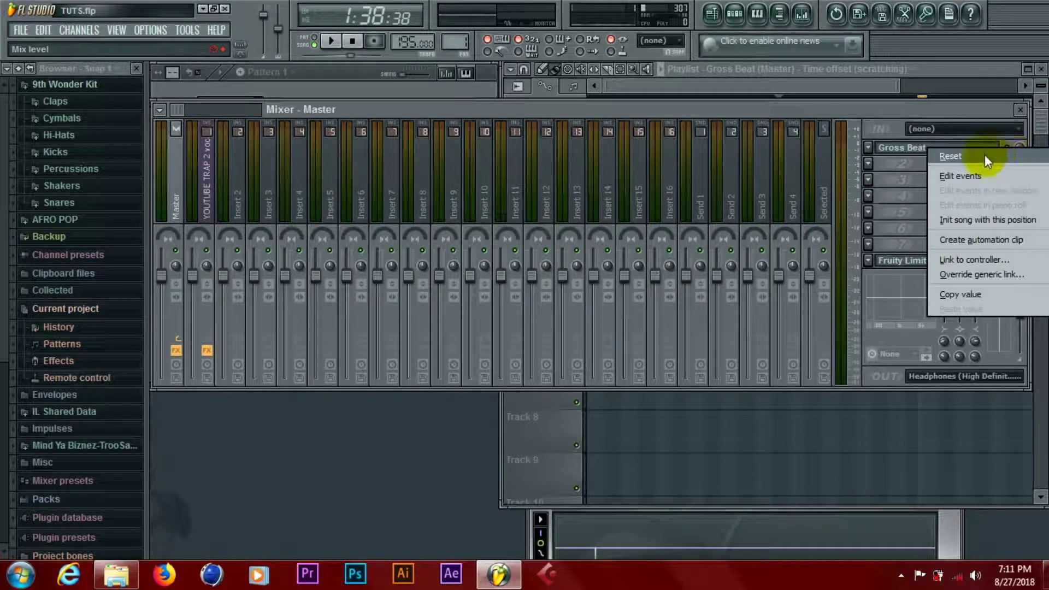
{"action": "left_click", "coordinate": [1042, 122]}
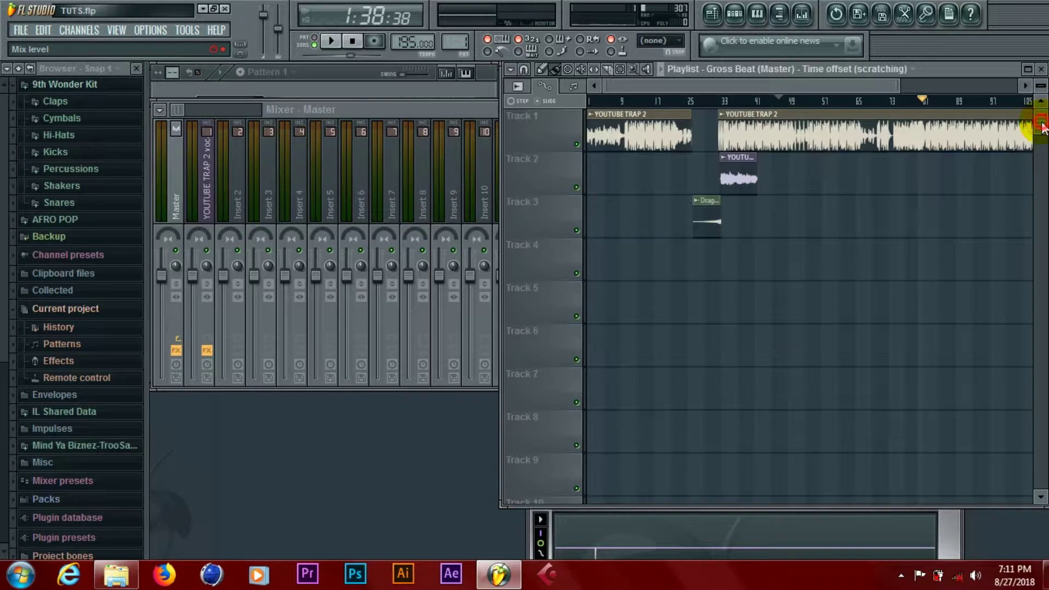
{"action": "left_click", "coordinate": [290, 113]}
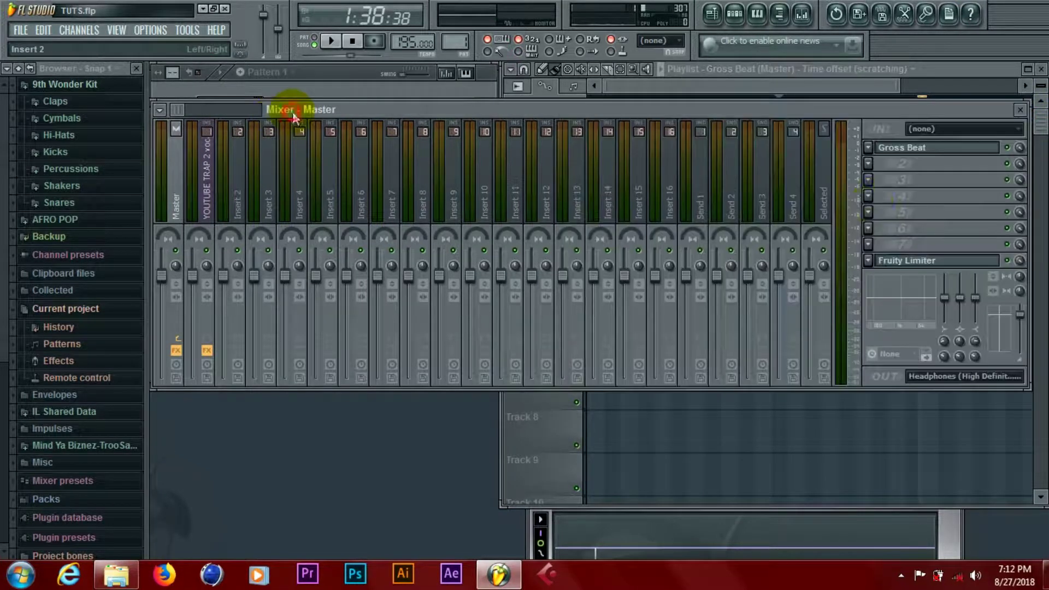
{"action": "right_click", "coordinate": [1020, 147]}
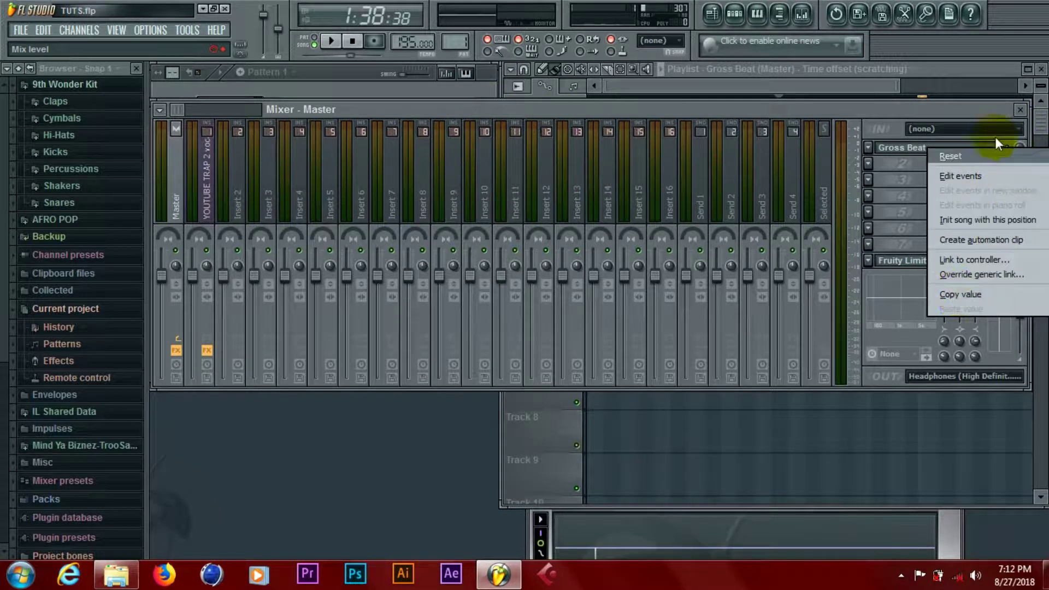
{"action": "left_click", "coordinate": [991, 109]}
{"action": "right_click", "coordinate": [1019, 143]}
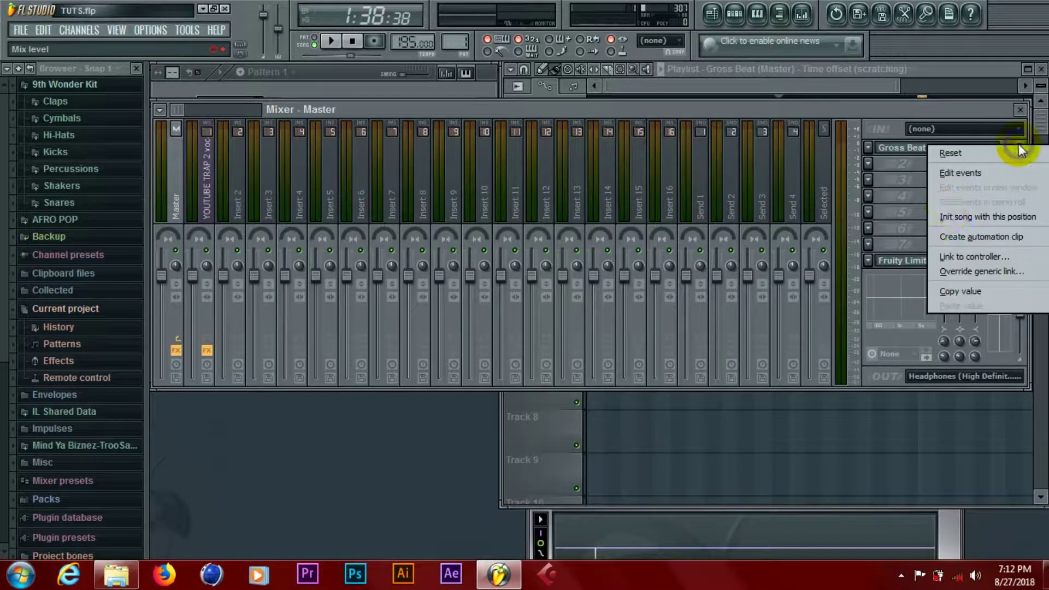
{"action": "left_click", "coordinate": [961, 238]}
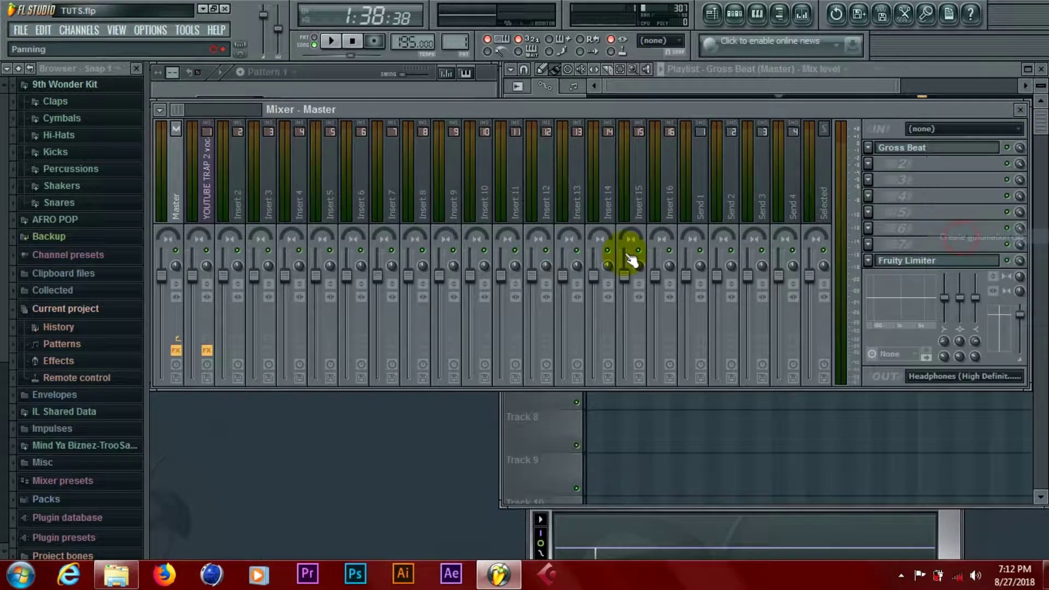
{"action": "left_click", "coordinate": [965, 72]}
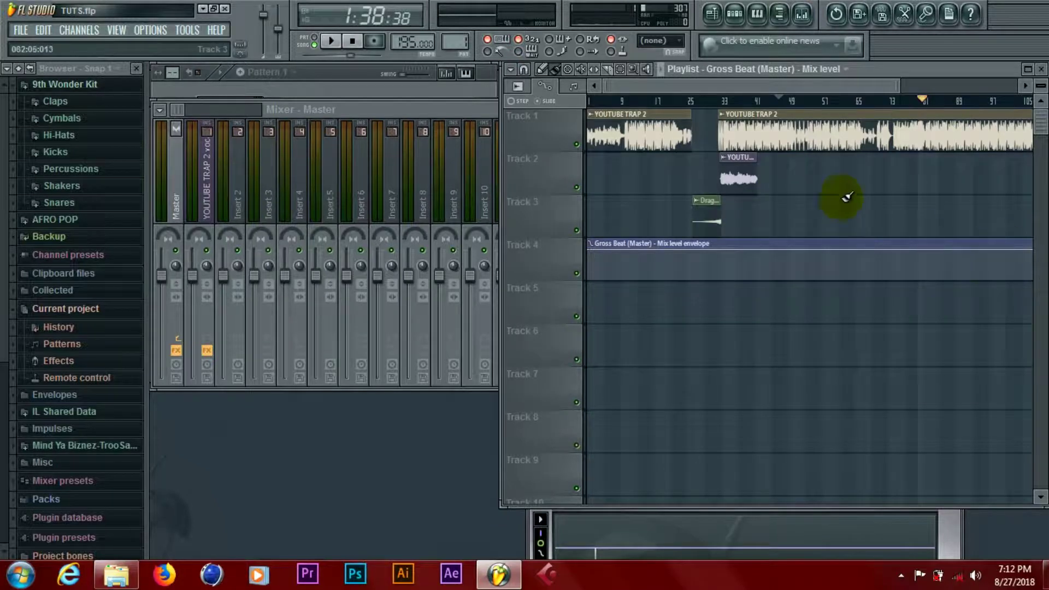
Move the playhead to about bar 21 and maximise the Playlist.
{"action": "left_click_drag", "start_coordinate": [659, 104], "coordinate": [676, 108]}
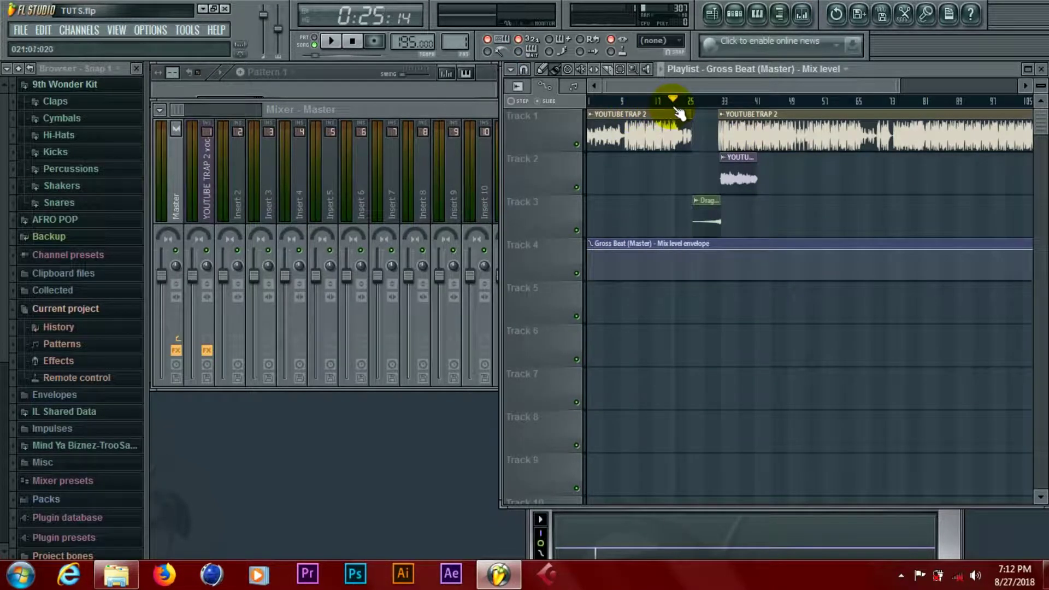
{"action": "right_click", "coordinate": [679, 248]}
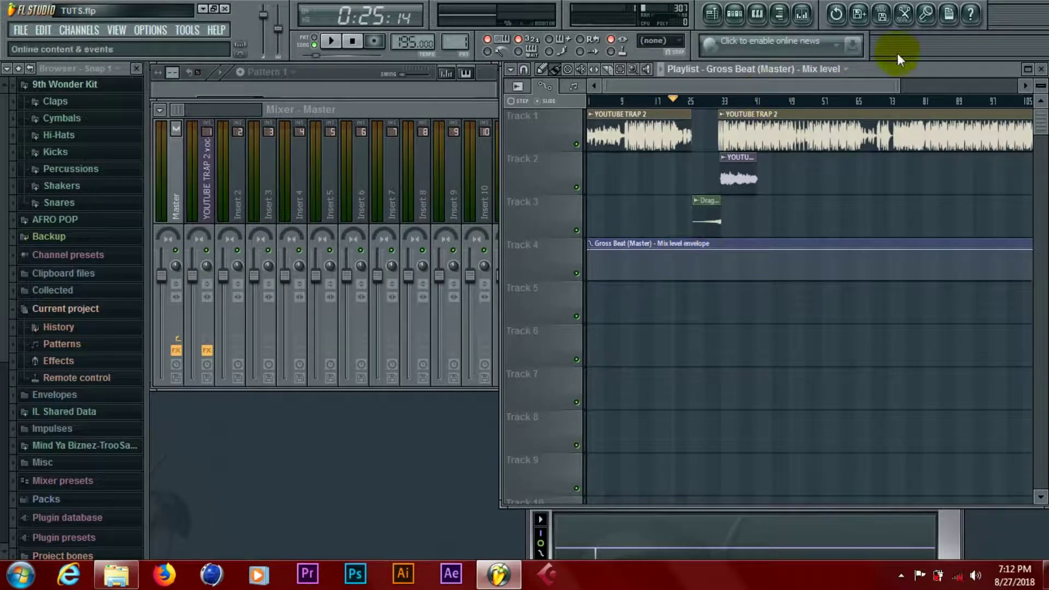
{"action": "left_click", "coordinate": [1028, 69]}
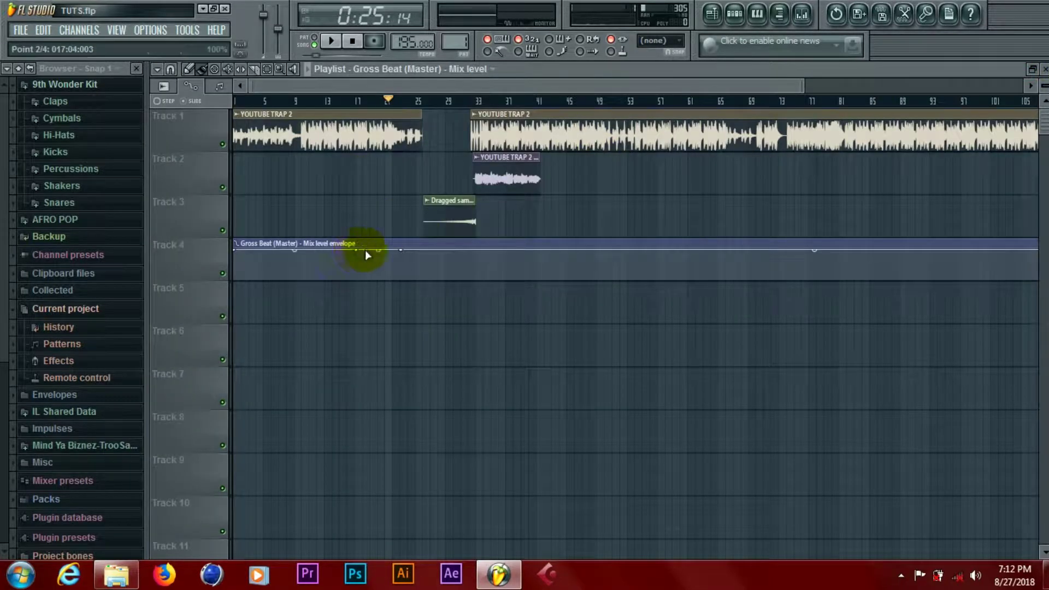
Try adding points to the Gross Beat mix level envelope around bars 17, 22 and 33, and undo them.
{"action": "right_click", "coordinate": [480, 251]}
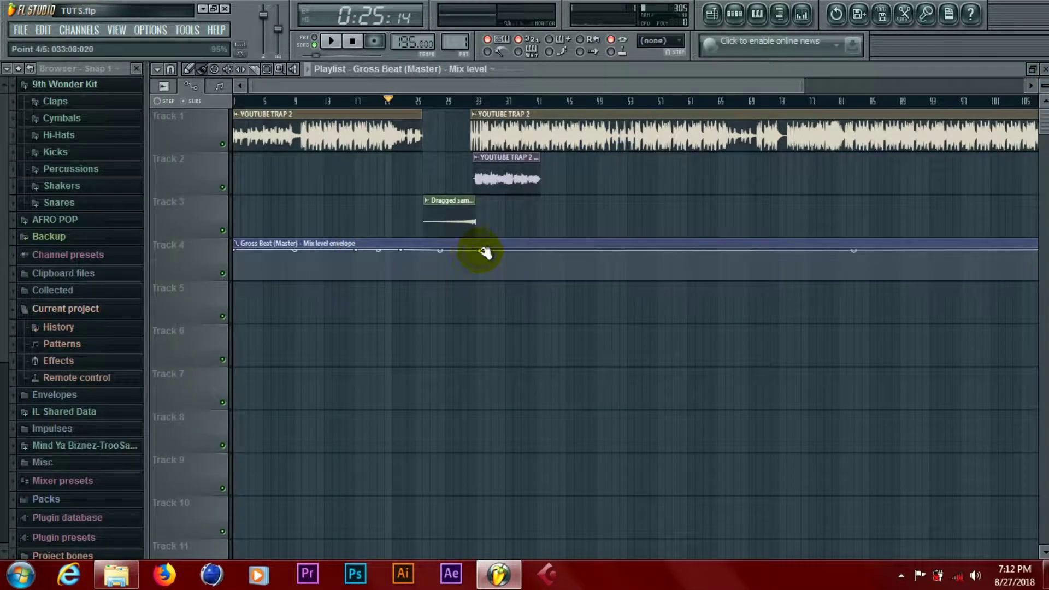
{"action": "left_click", "coordinate": [41, 33]}
{"action": "left_click", "coordinate": [41, 35]}
{"action": "left_click", "coordinate": [40, 33]}
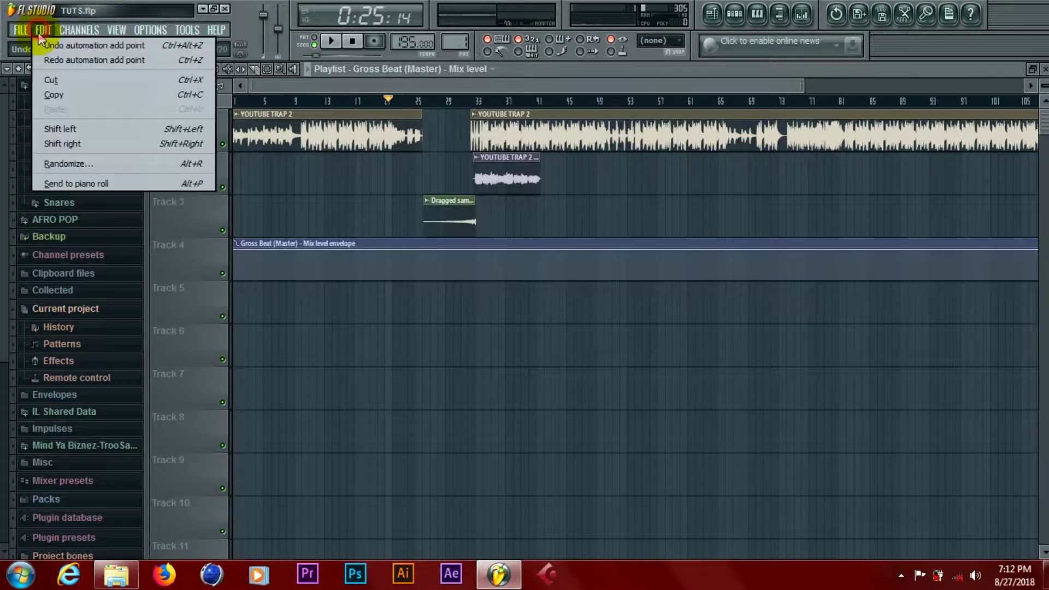
{"action": "left_click", "coordinate": [38, 43]}
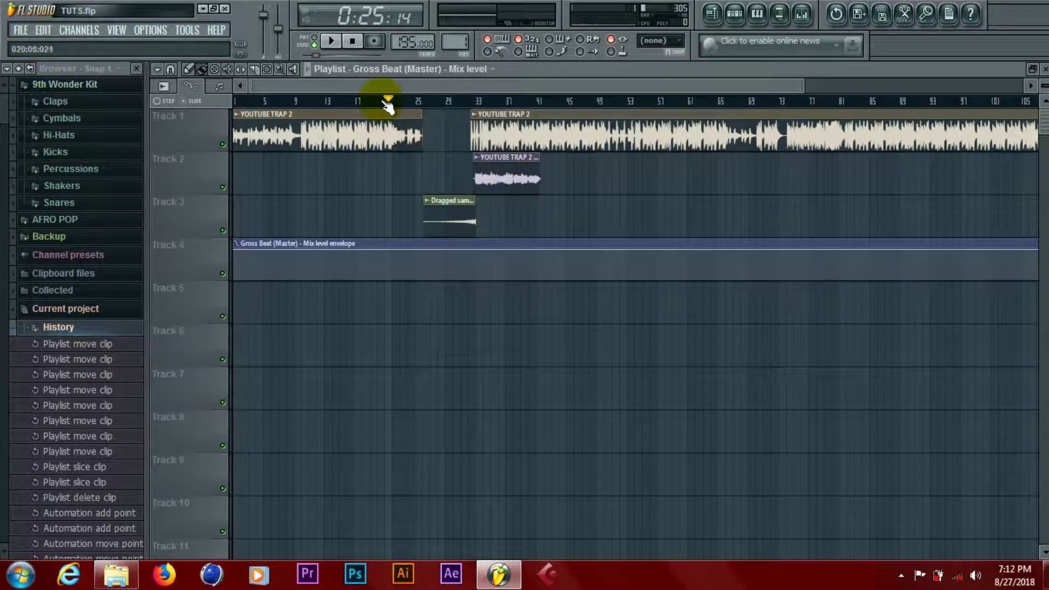
Add points to the Gross Beat mix level envelope around bars 23 and 26, and lower the bar 26 point to 0%.
{"action": "key", "text": "space"}
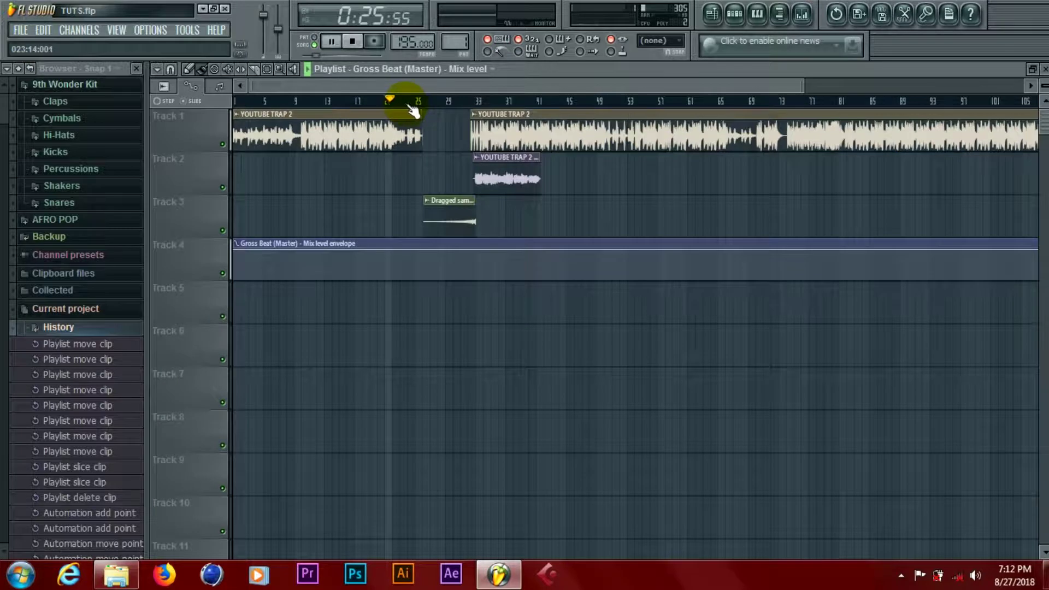
{"action": "key", "text": "space"}
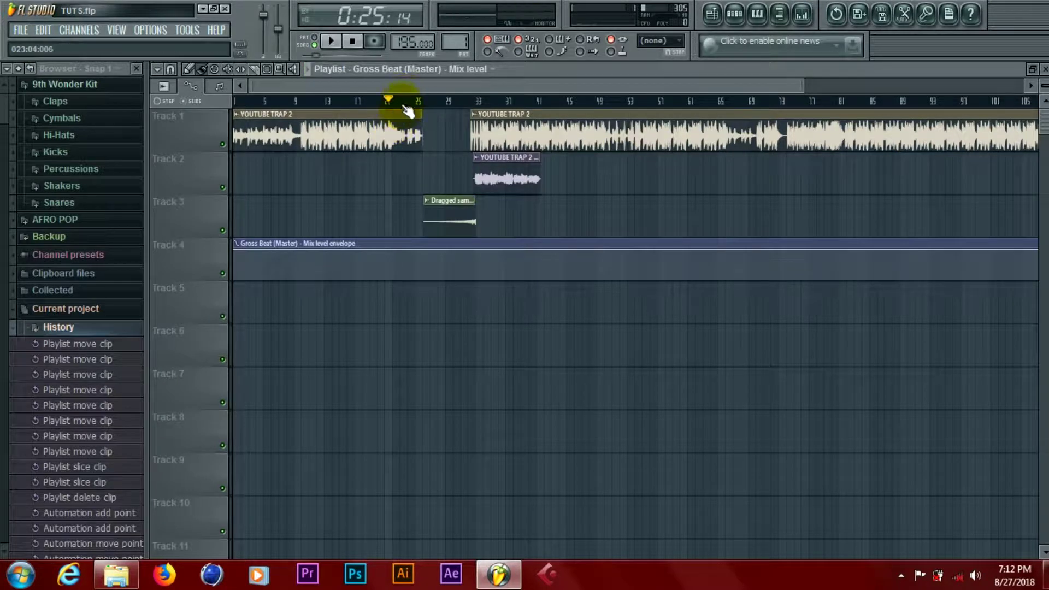
{"action": "left_click", "coordinate": [396, 101]}
{"action": "left_click_drag", "start_coordinate": [802, 86], "coordinate": [500, 85]}
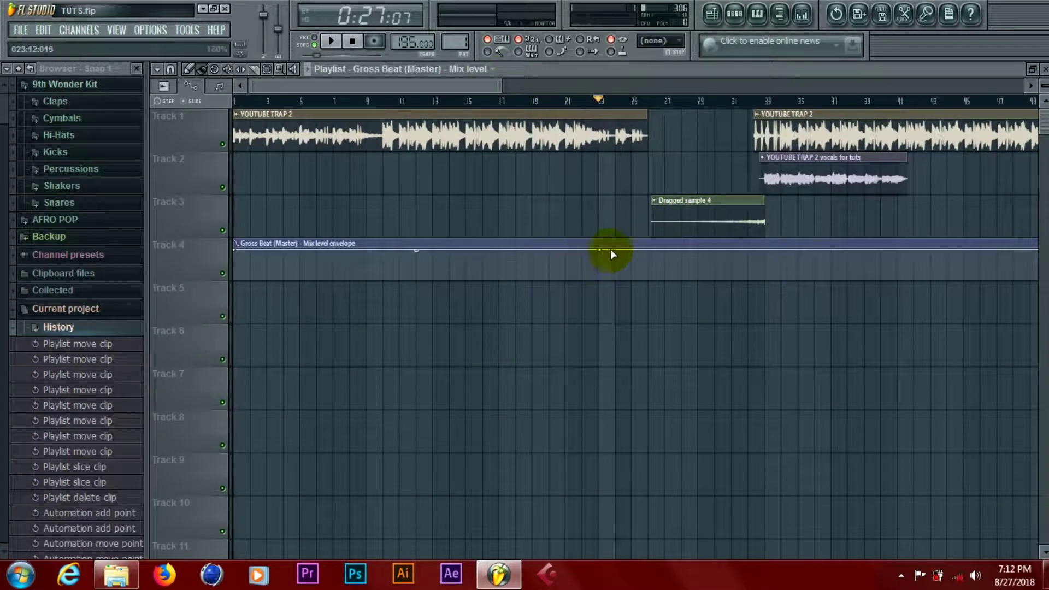
{"action": "right_click", "coordinate": [649, 251]}
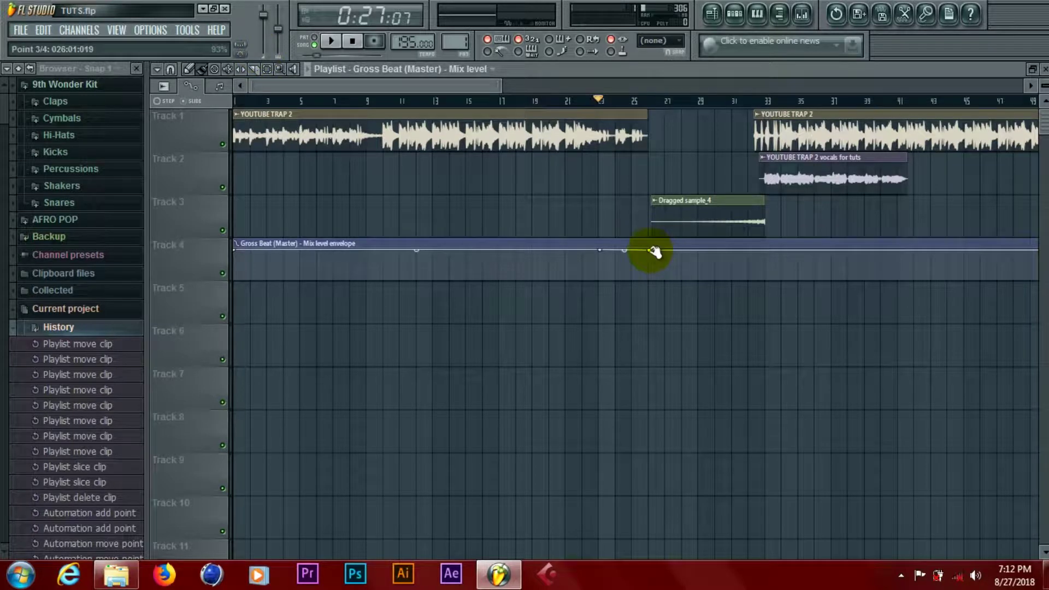
{"action": "left_click_drag", "start_coordinate": [651, 251], "coordinate": [658, 281]}
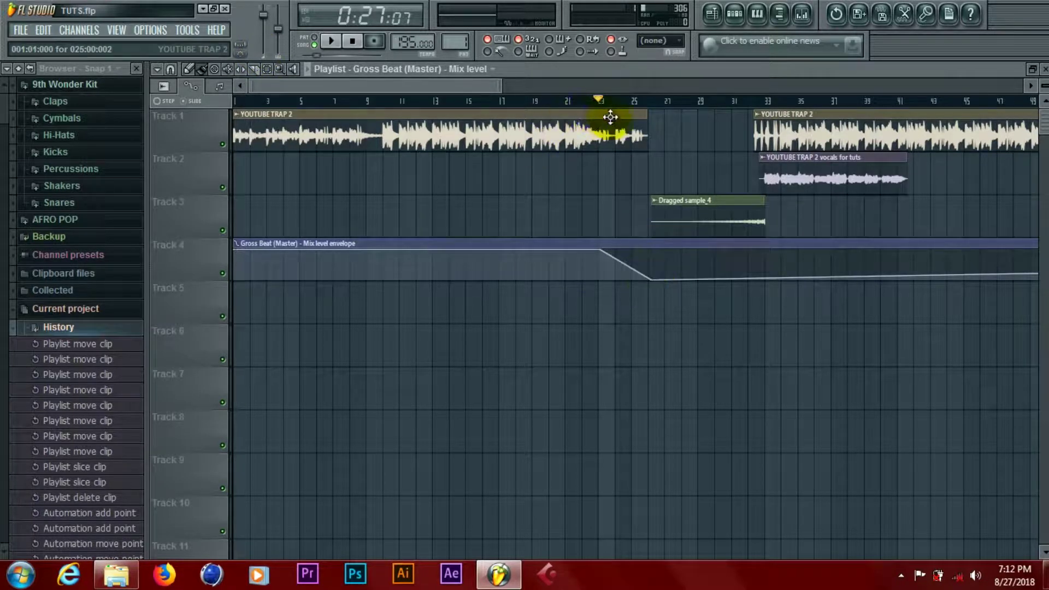
Drop the envelope to 0% at its start and at a new point on bar 22, and play back from bar 21.
{"action": "right_click", "coordinate": [582, 250]}
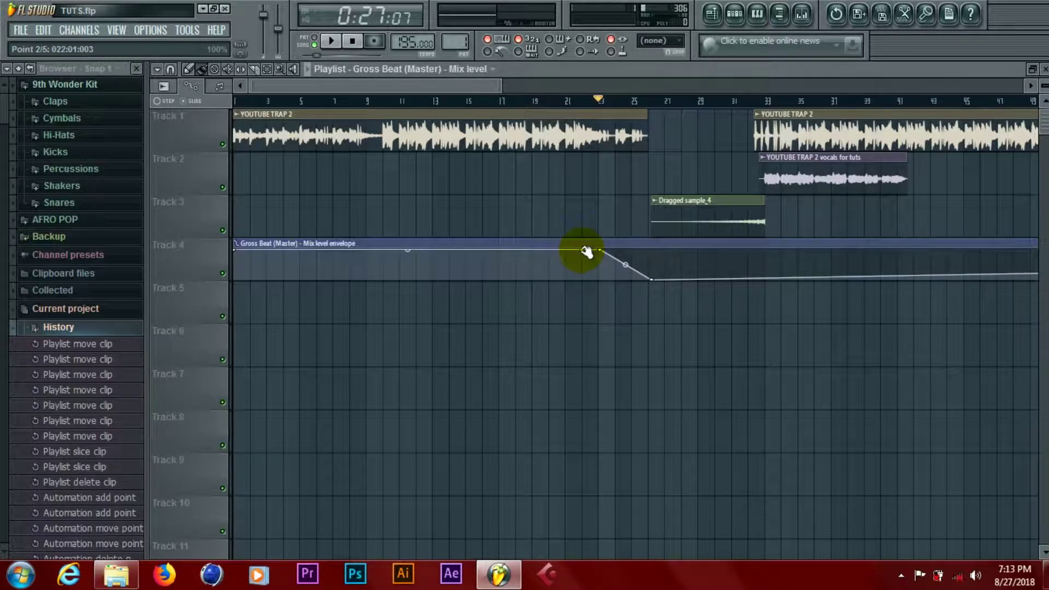
{"action": "left_click_drag", "start_coordinate": [586, 251], "coordinate": [583, 278]}
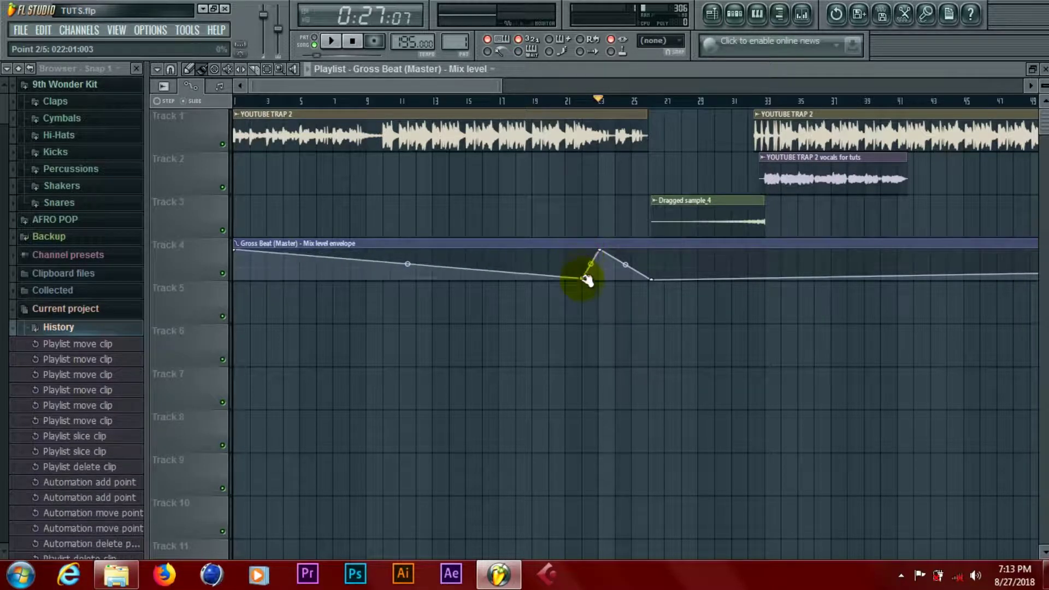
{"action": "left_click_drag", "start_coordinate": [233, 248], "coordinate": [239, 282]}
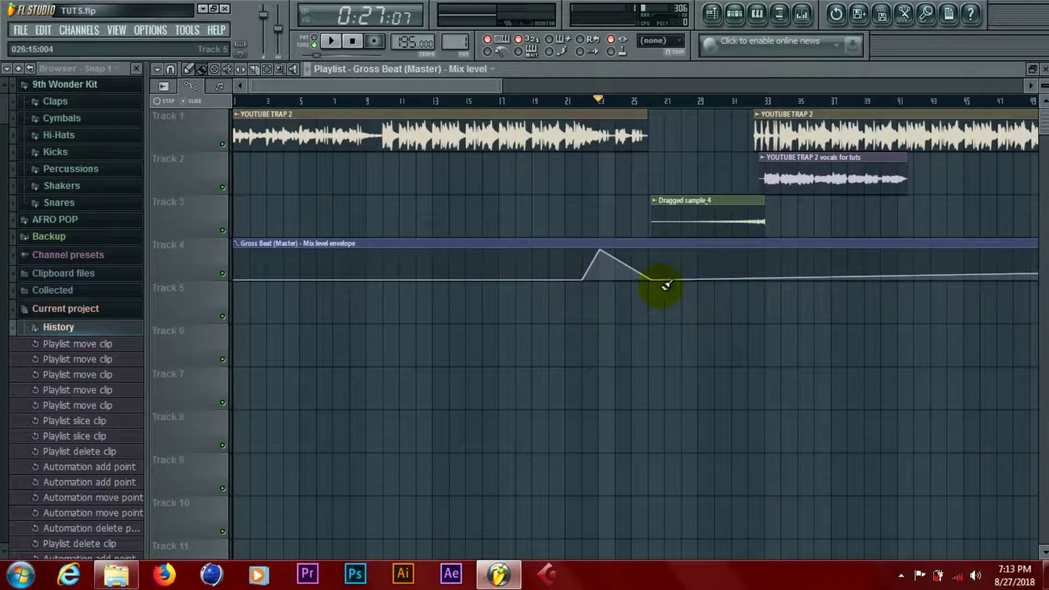
{"action": "left_click", "coordinate": [568, 101]}
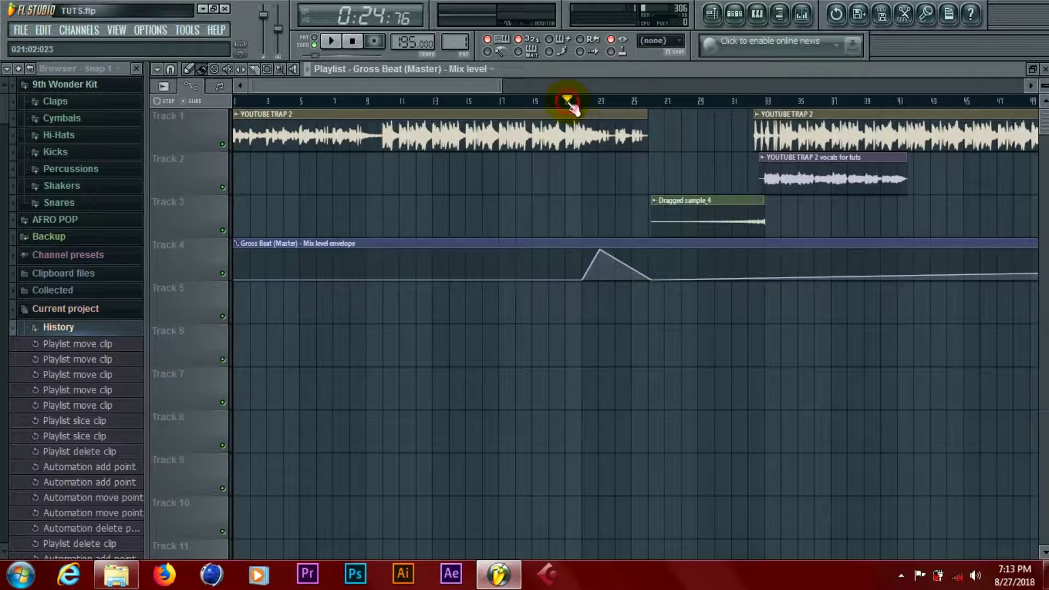
{"action": "key", "text": "space"}
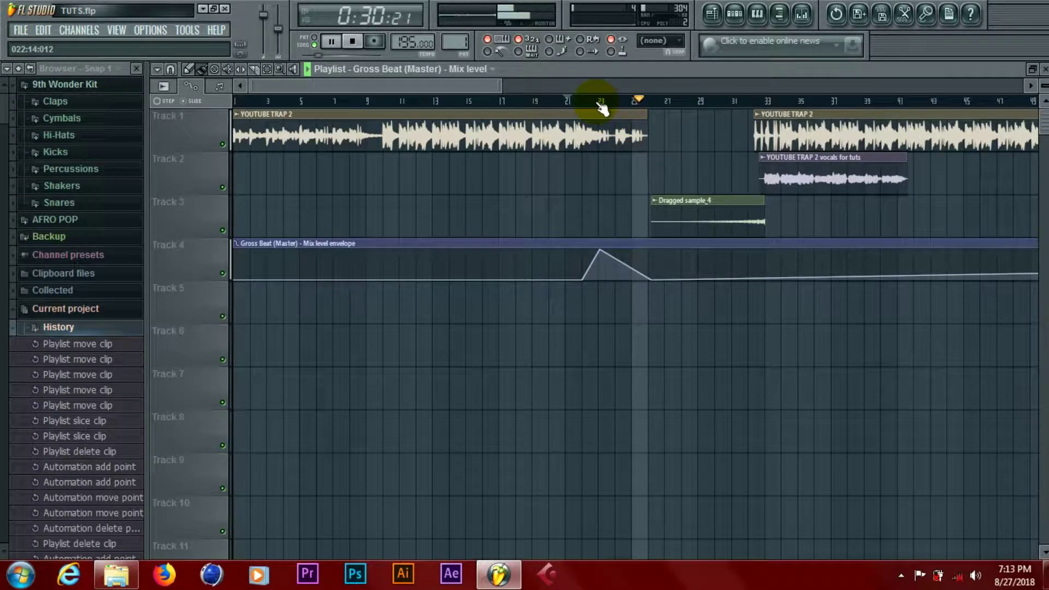
{"action": "key", "text": "space"}
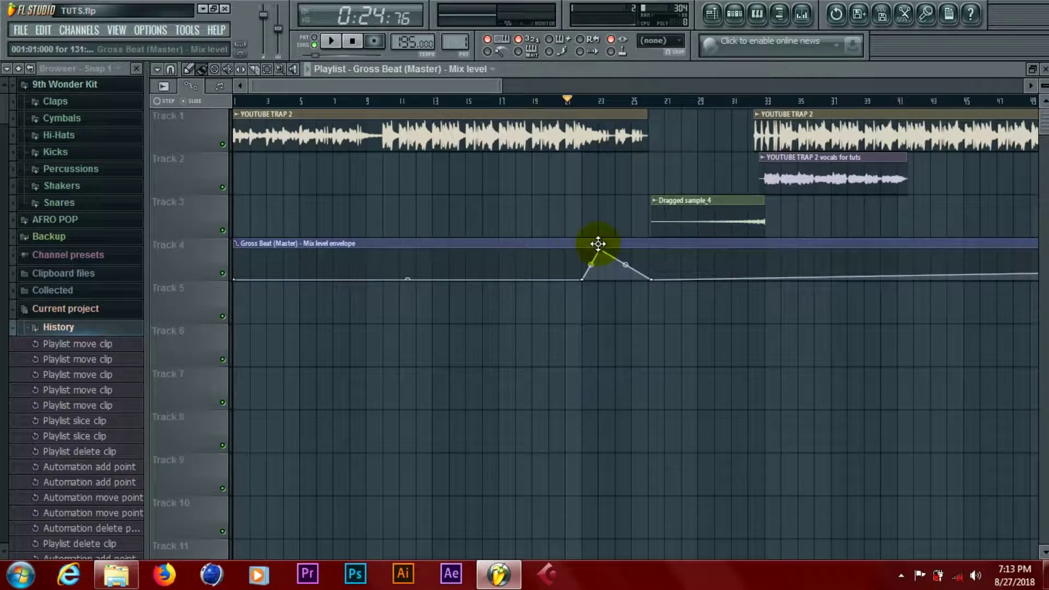
Move the envelope peak to bar 22 for a vertical rise, bend the following drop into a convex curve, and play it back.
{"action": "left_click_drag", "start_coordinate": [603, 250], "coordinate": [594, 252]}
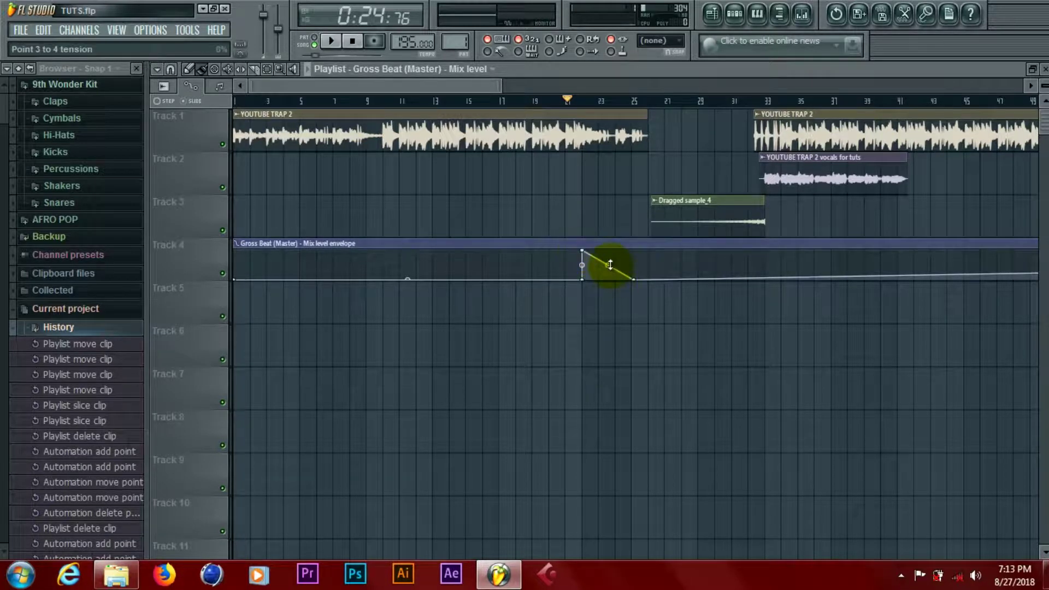
{"action": "left_click_drag", "start_coordinate": [610, 264], "coordinate": [610, 251]}
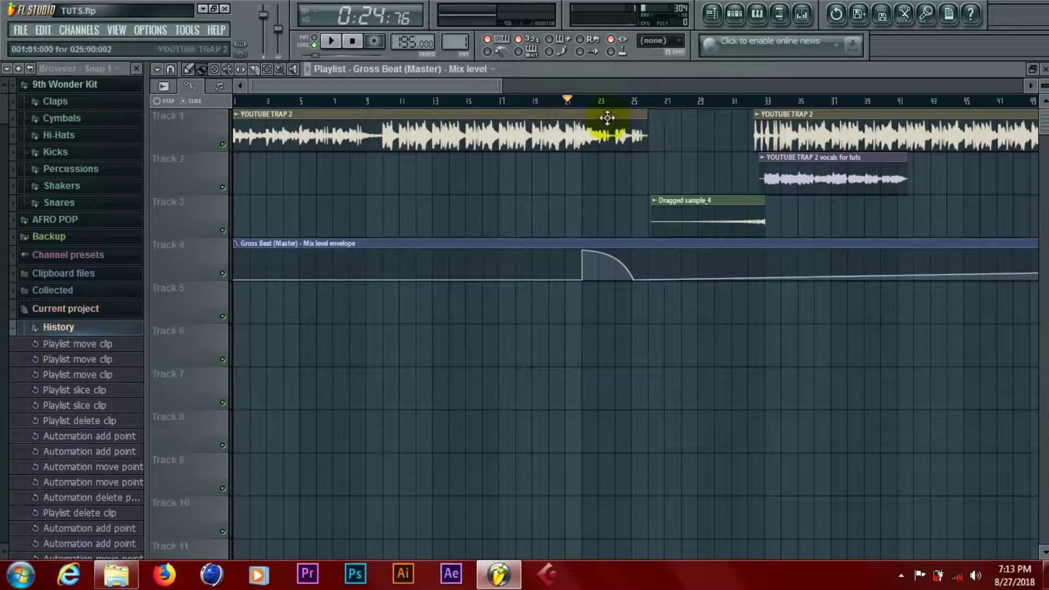
{"action": "key", "text": "space"}
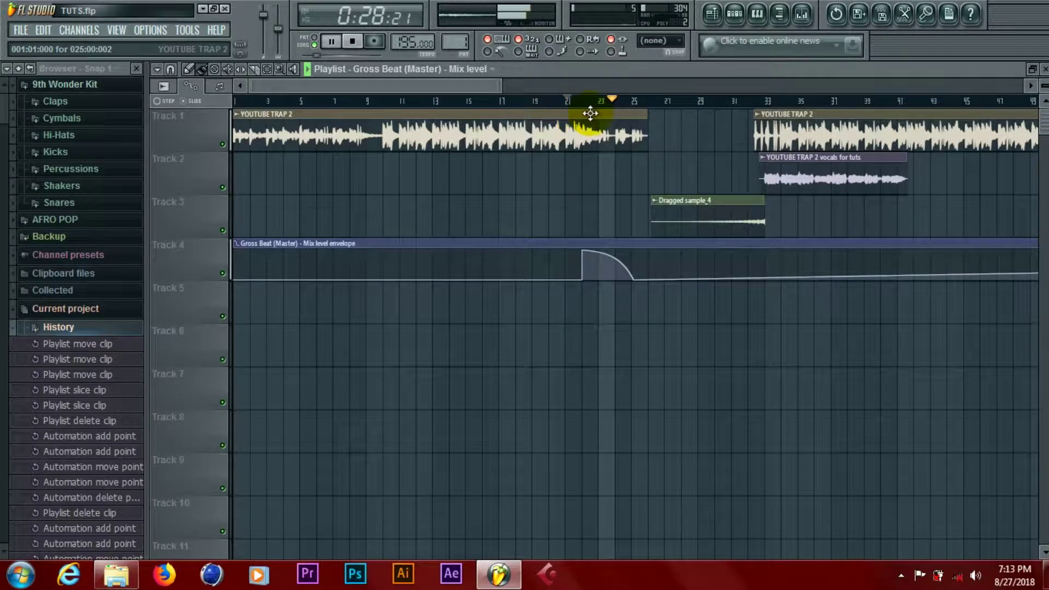
{"action": "key", "text": "space"}
Shift the envelope's rise to just before bar 25 and its return to zero to about bar 26.
{"action": "left_click", "coordinate": [640, 281]}
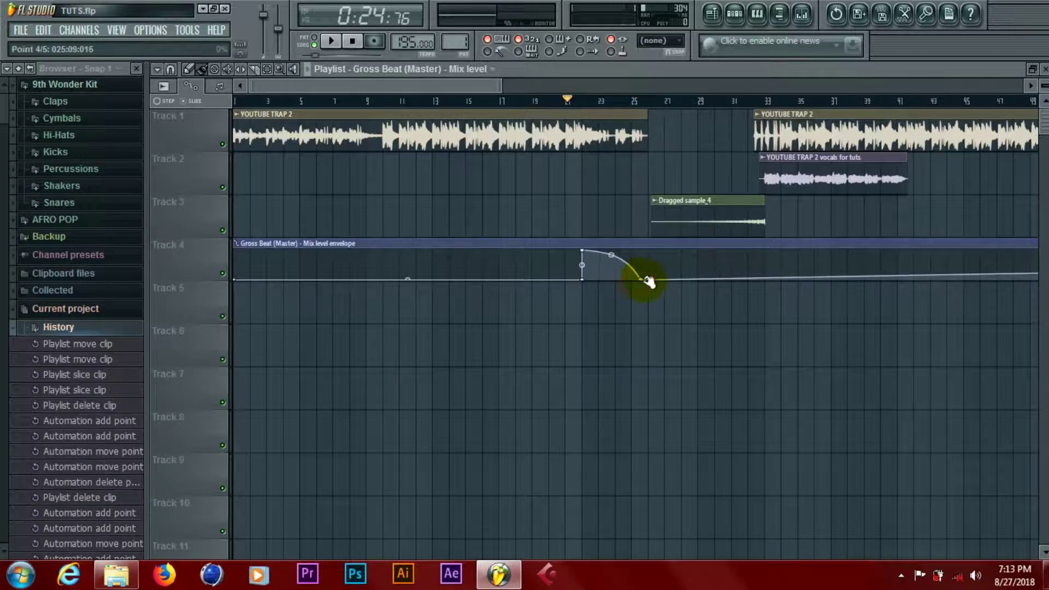
{"action": "left_click_drag", "start_coordinate": [650, 281], "coordinate": [659, 281]}
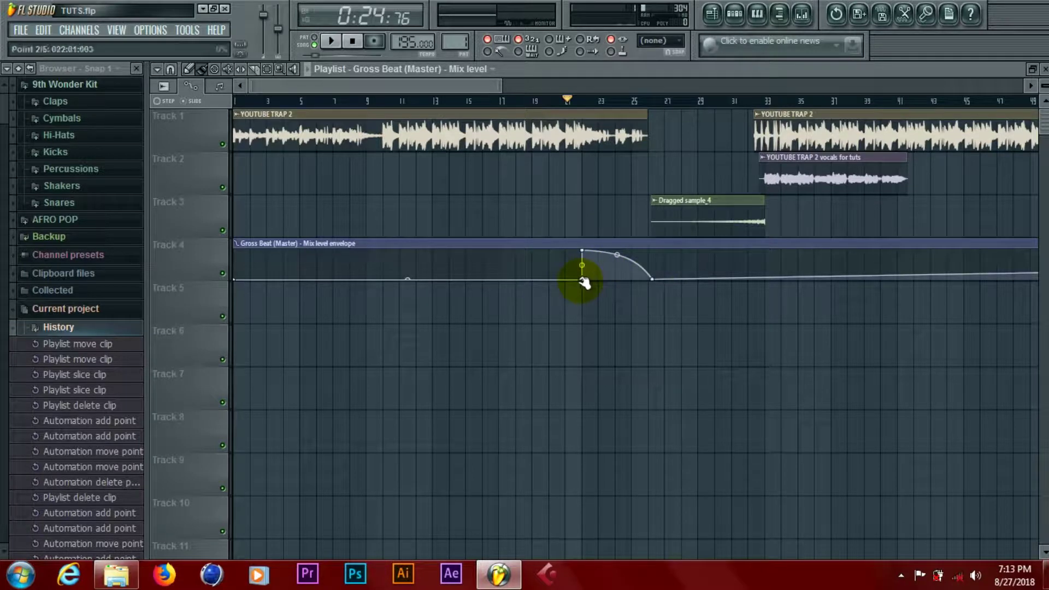
{"action": "left_click_drag", "start_coordinate": [582, 280], "coordinate": [633, 282]}
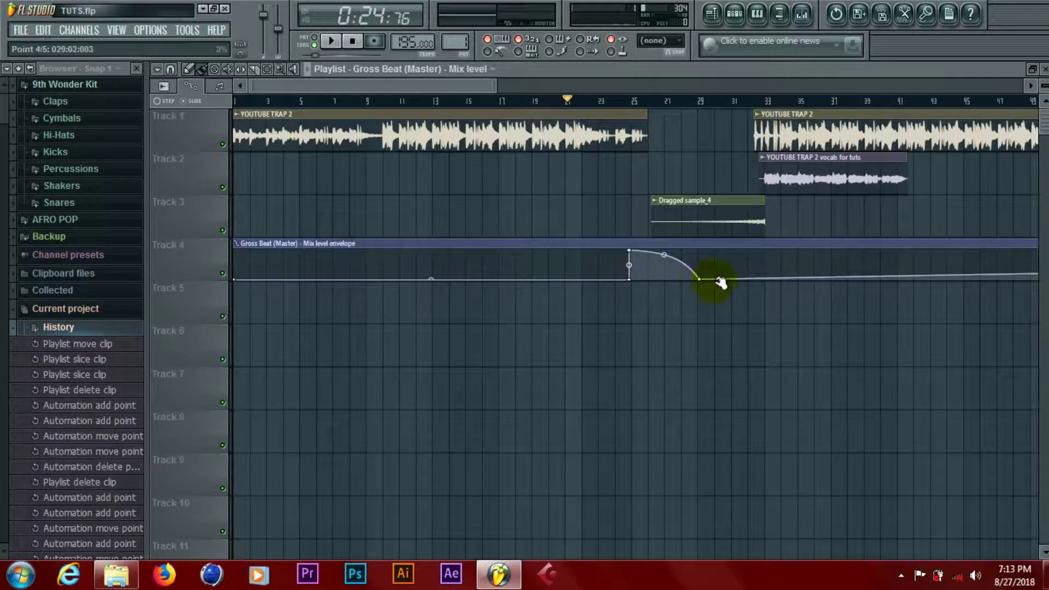
{"action": "left_click_drag", "start_coordinate": [698, 280], "coordinate": [650, 282]}
Replay the passage from about bar 24 to audition the shortened mix level bump, and stop playback.
{"action": "left_click", "coordinate": [624, 102]}
{"action": "key", "text": "space"}
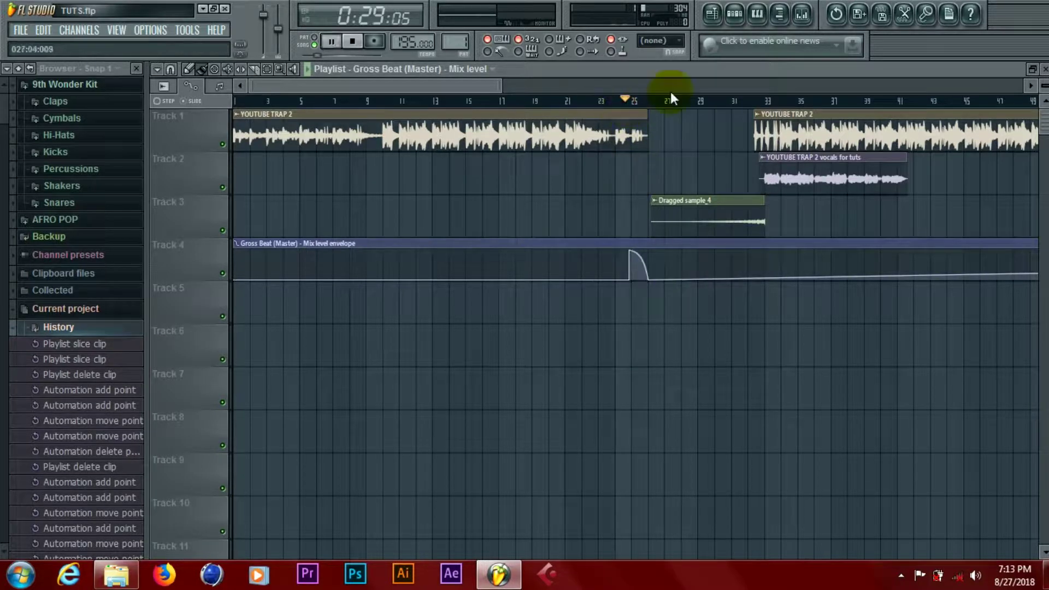
{"action": "left_click", "coordinate": [624, 101]}
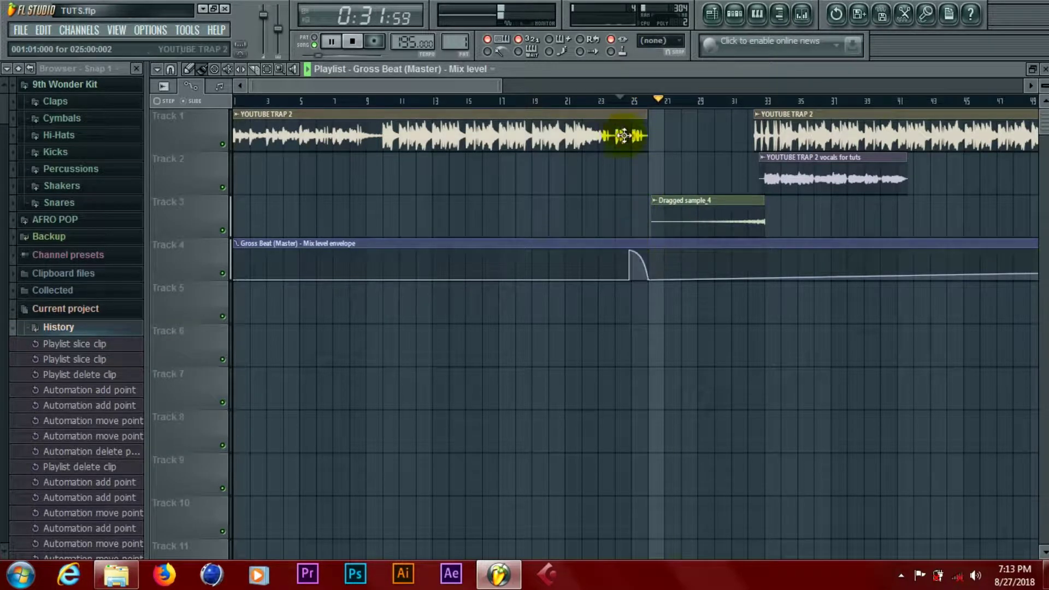
{"action": "left_click", "coordinate": [615, 101]}
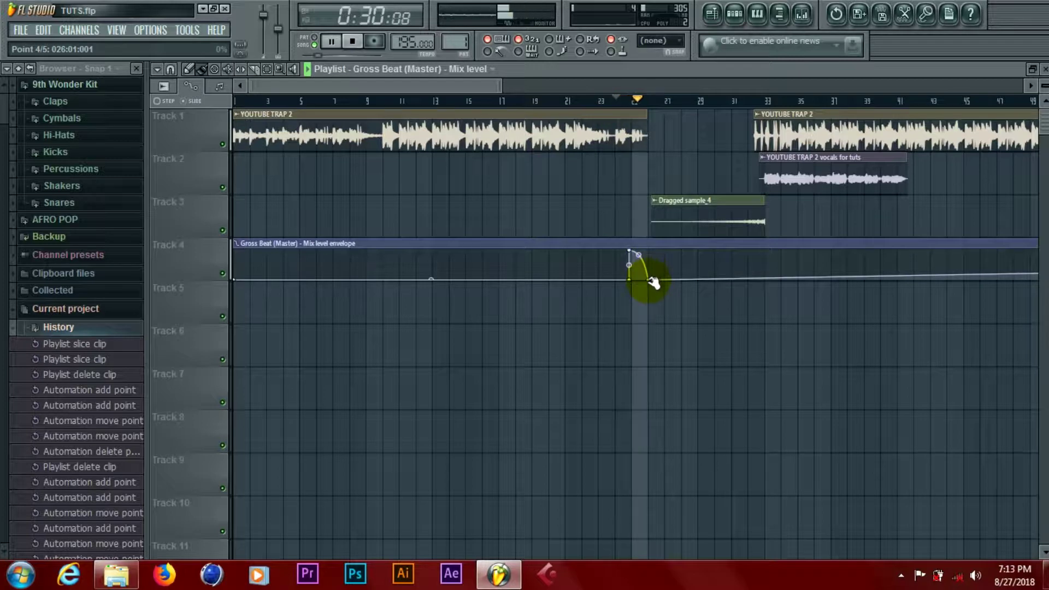
{"action": "key", "text": "space"}
Turn the bump into a short 100% plateau by raising its end point and adding a 0% point near bar 26.
{"action": "left_click_drag", "start_coordinate": [650, 281], "coordinate": [647, 251]}
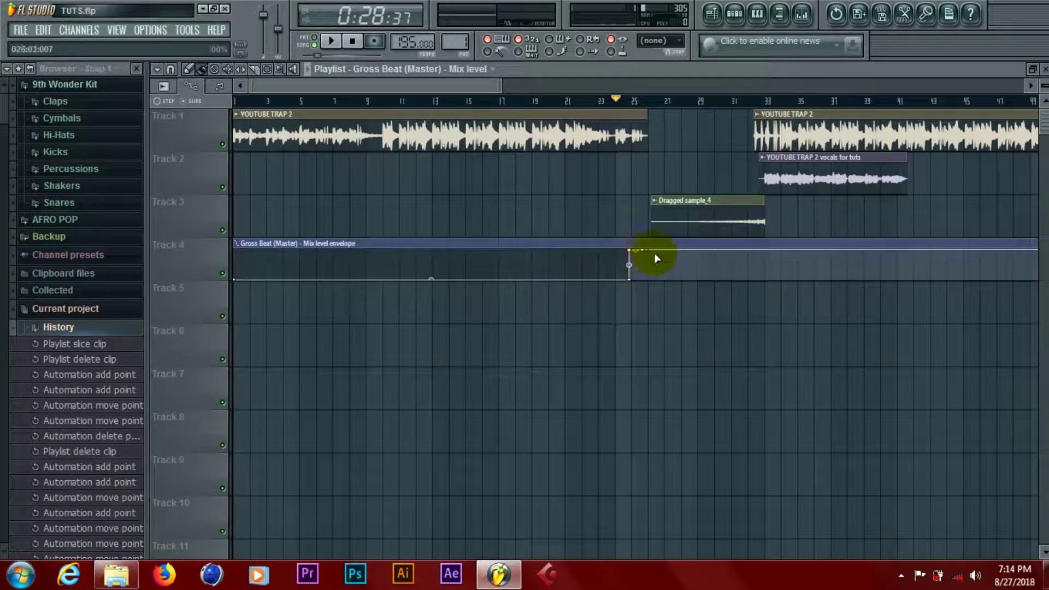
{"action": "right_click", "coordinate": [651, 249]}
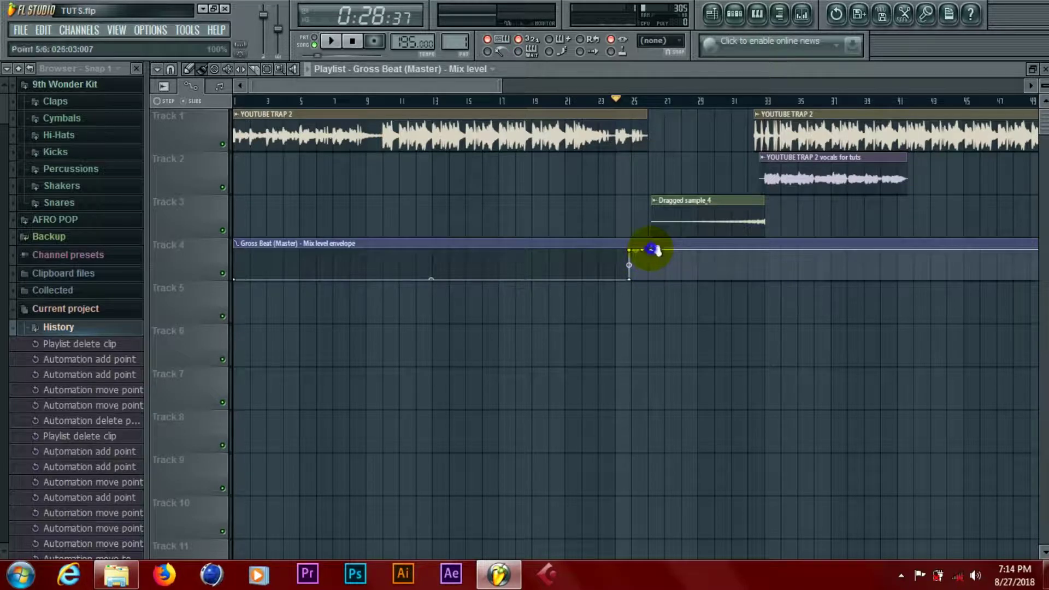
{"action": "left_click_drag", "start_coordinate": [654, 252], "coordinate": [652, 288]}
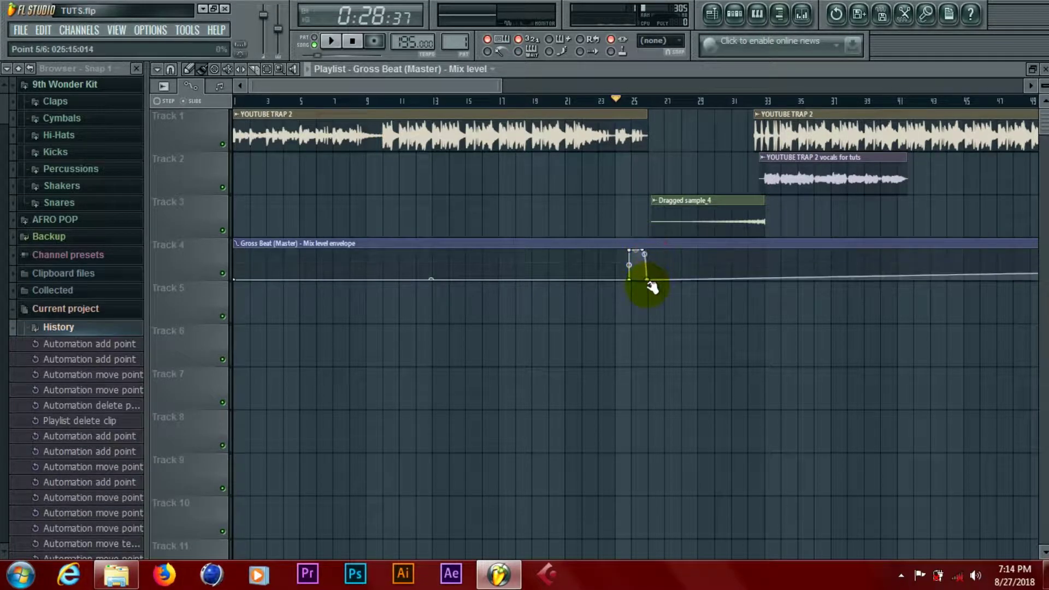
Extend the 100% plateau and its drop to about bar 26, replaying the passage to check it.
{"action": "key", "text": "space"}
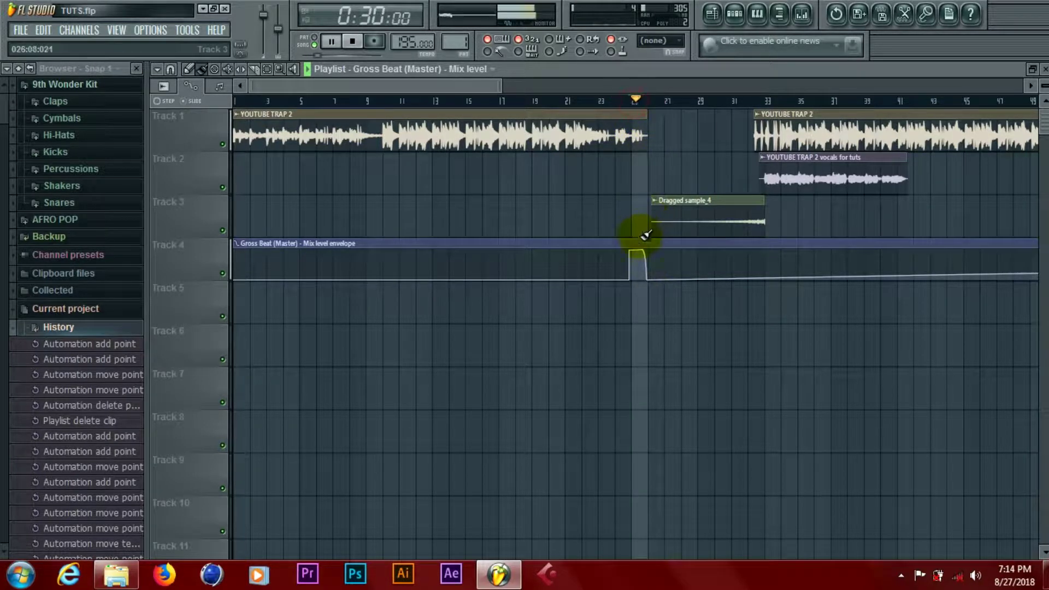
{"action": "left_click_drag", "start_coordinate": [639, 249], "coordinate": [652, 253]}
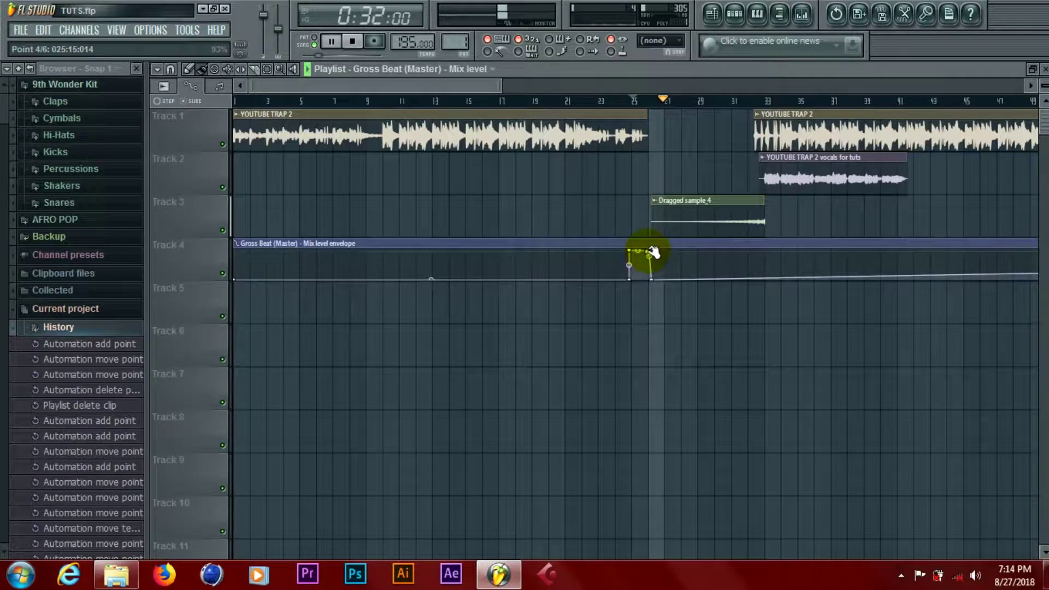
{"action": "left_click", "coordinate": [631, 102]}
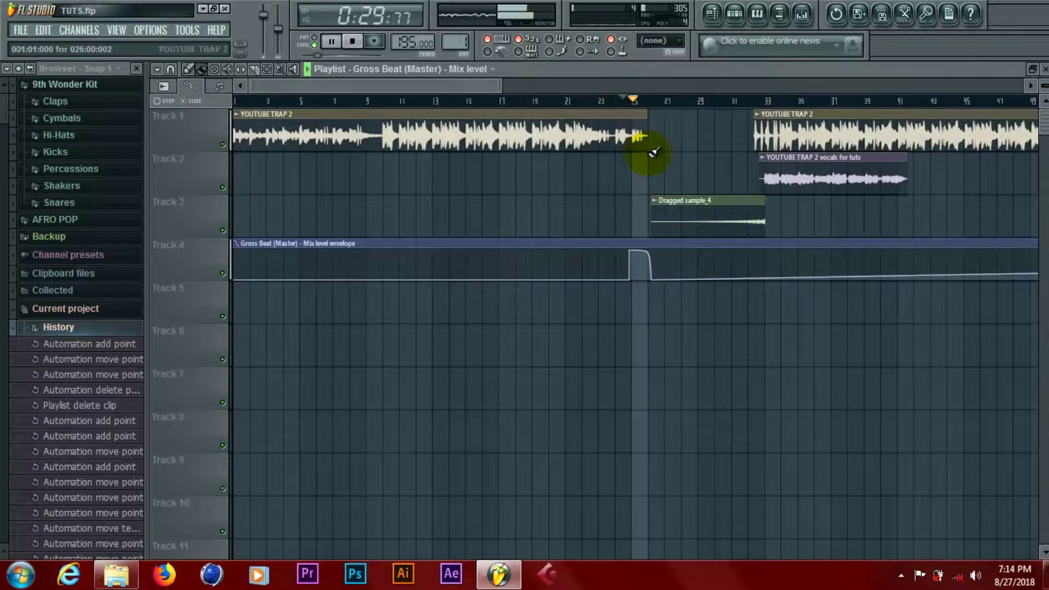
{"action": "left_click", "coordinate": [587, 101]}
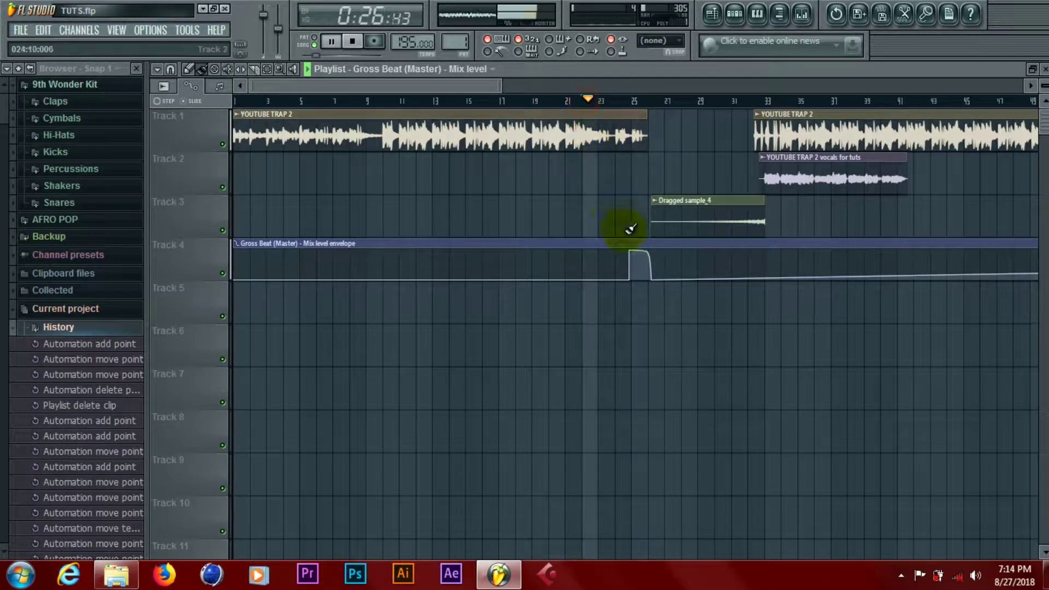
Move the envelope's rise earlier to about bar 24 and its drop to mid bar 26, and replay from bar 24.
{"action": "left_click_drag", "start_coordinate": [630, 280], "coordinate": [662, 282]}
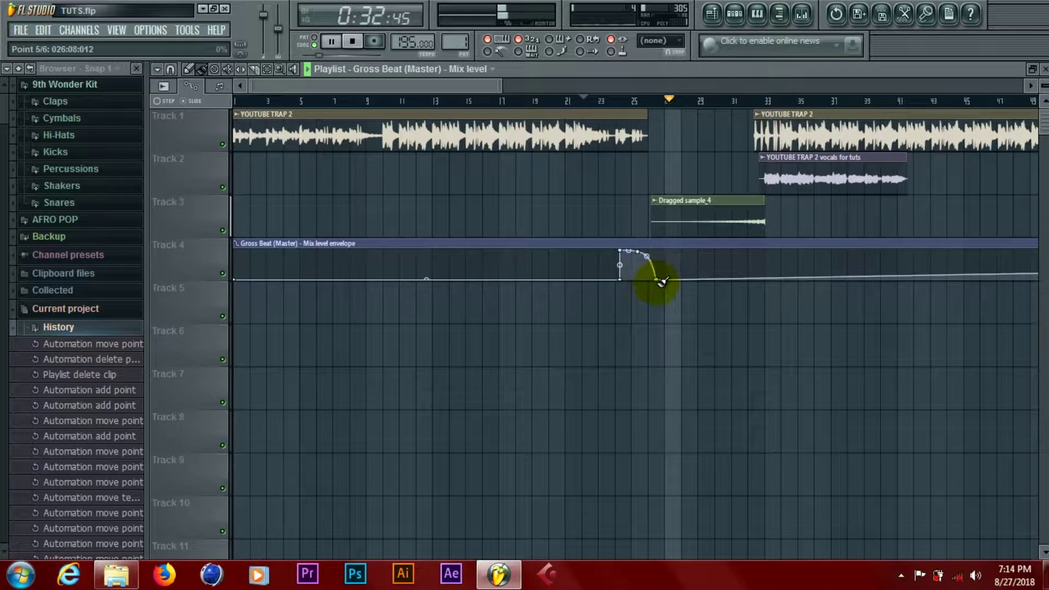
{"action": "left_click", "coordinate": [614, 102]}
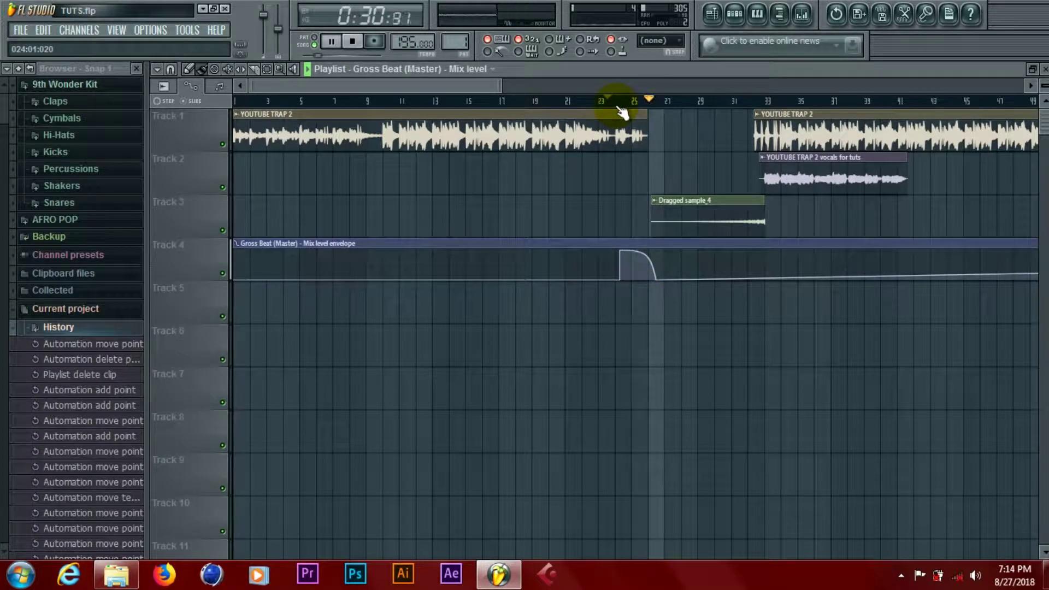
{"action": "left_click", "coordinate": [618, 102]}
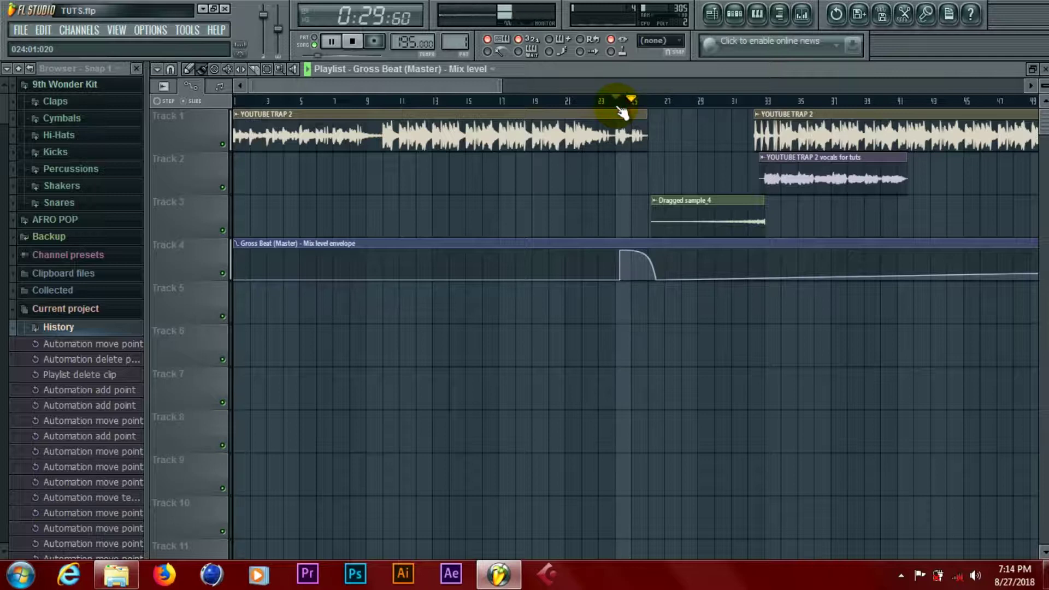
{"action": "left_click", "coordinate": [619, 102]}
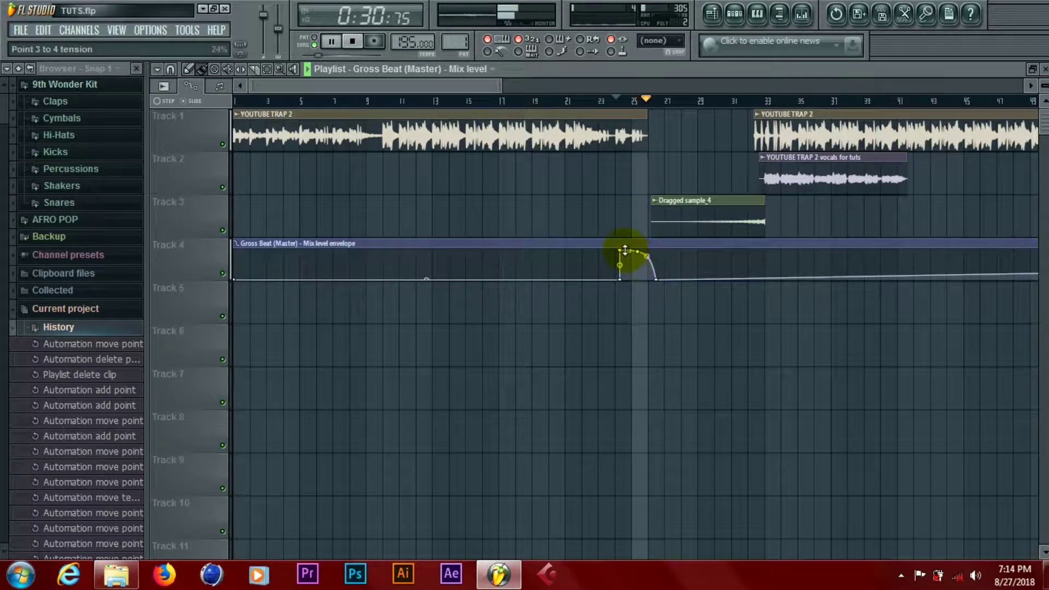
{"action": "key", "text": "space"}
Reshape the bump into a curved ramp from about bar 24, peaking before bar 26 and dropping to 0%, and replay it.
{"action": "left_click_drag", "start_coordinate": [625, 252], "coordinate": [651, 278]}
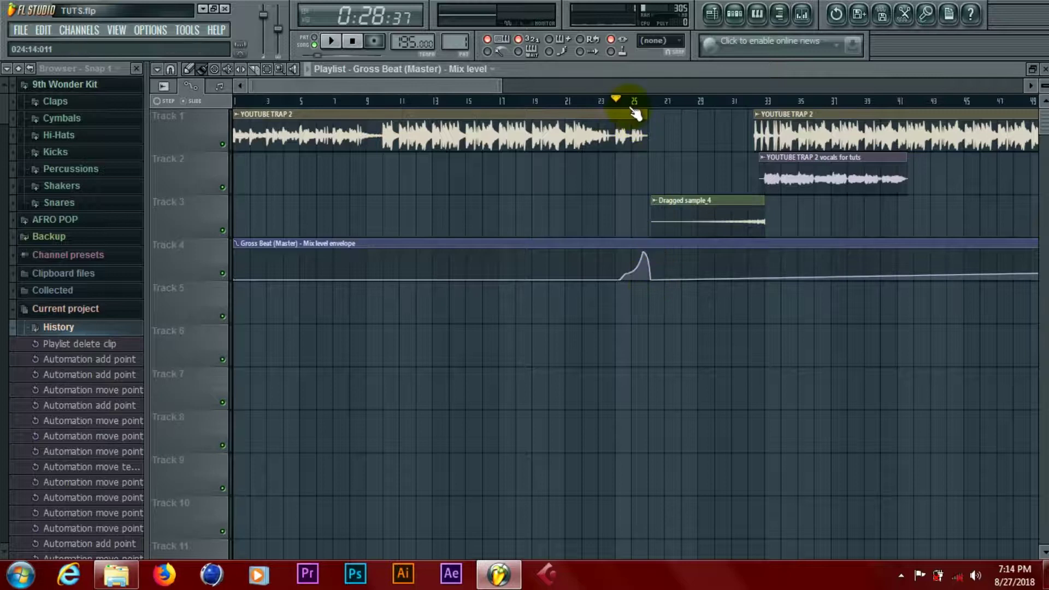
{"action": "key", "text": "space"}
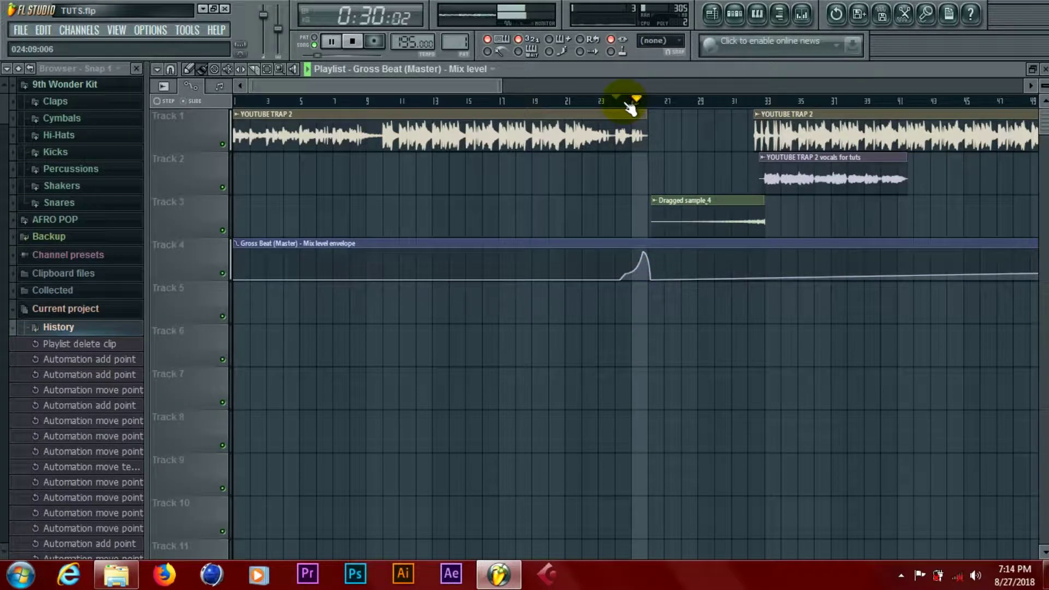
{"action": "left_click", "coordinate": [627, 102]}
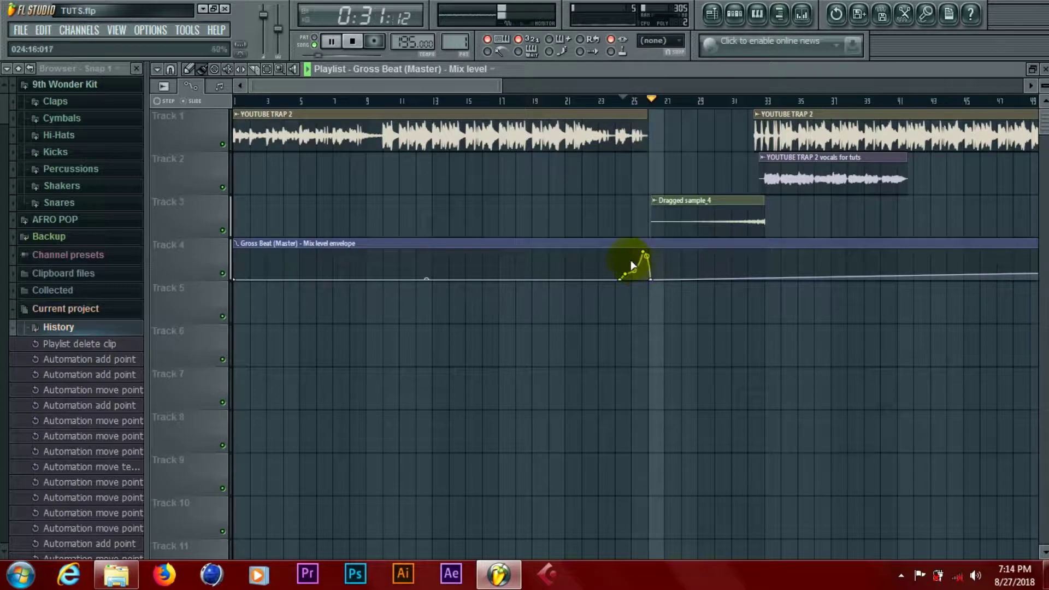
{"action": "key", "text": "space"}
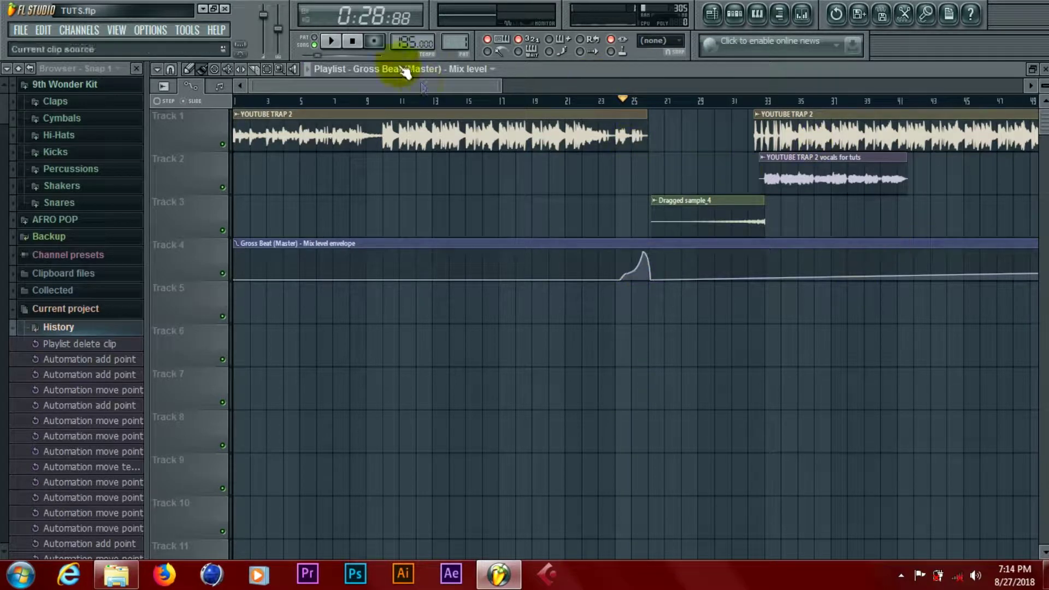
Lower the last point of the Gross Beat mix level envelope near bar 132 to the bottom, and save the project.
{"action": "left_click_drag", "start_coordinate": [428, 87], "coordinate": [873, 115]}
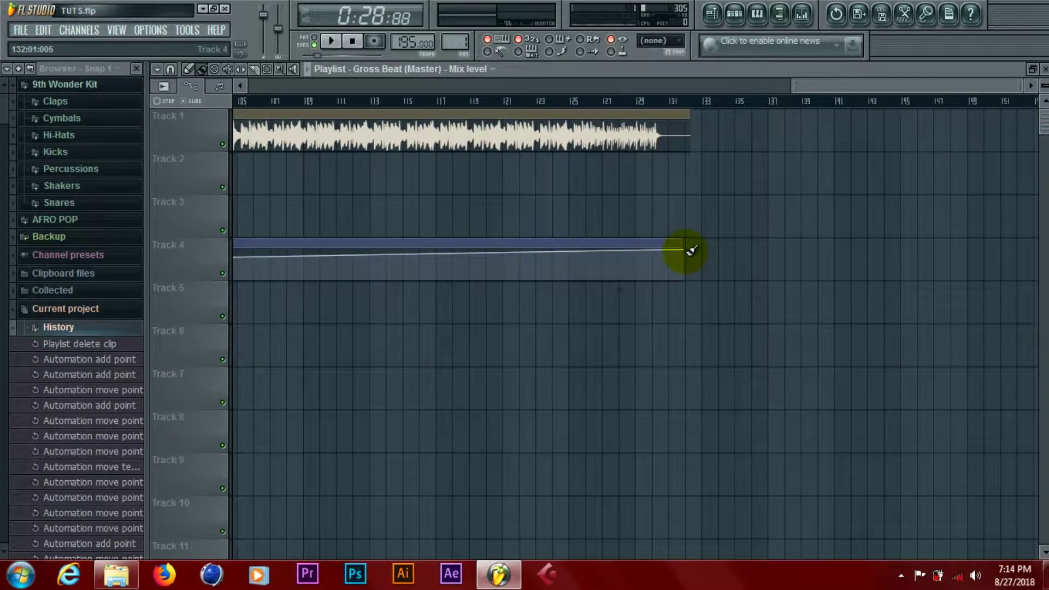
{"action": "left_click_drag", "start_coordinate": [680, 251], "coordinate": [680, 280]}
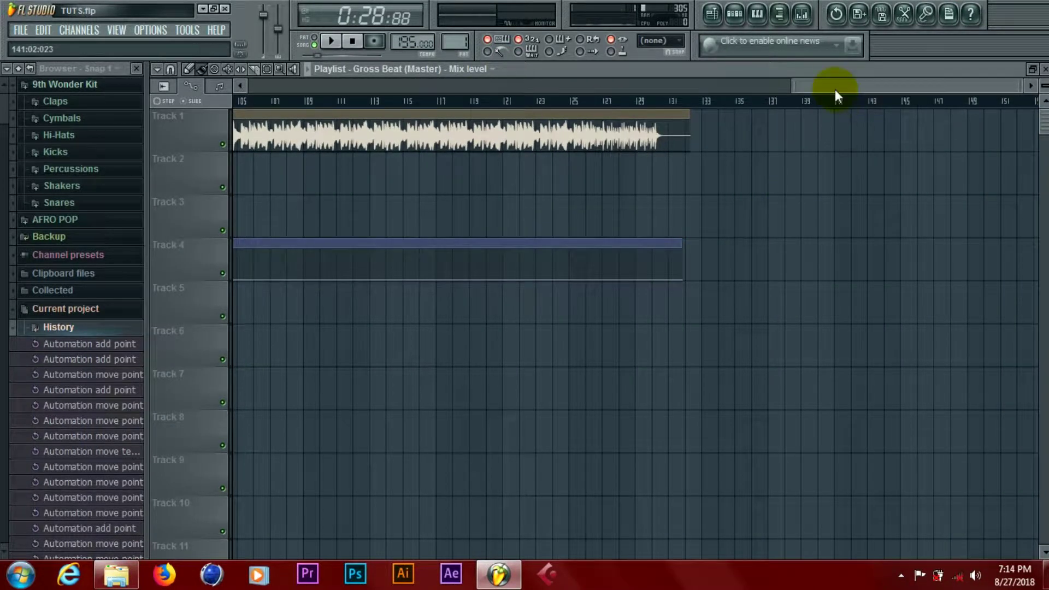
{"action": "left_click_drag", "start_coordinate": [835, 90], "coordinate": [234, 111]}
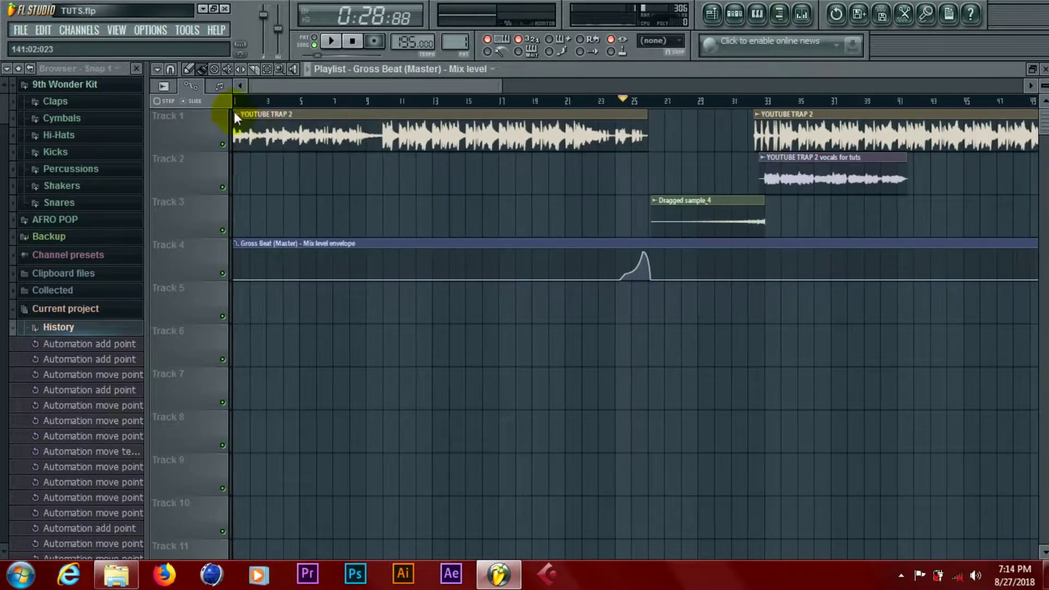
{"action": "left_click", "coordinate": [20, 30]}
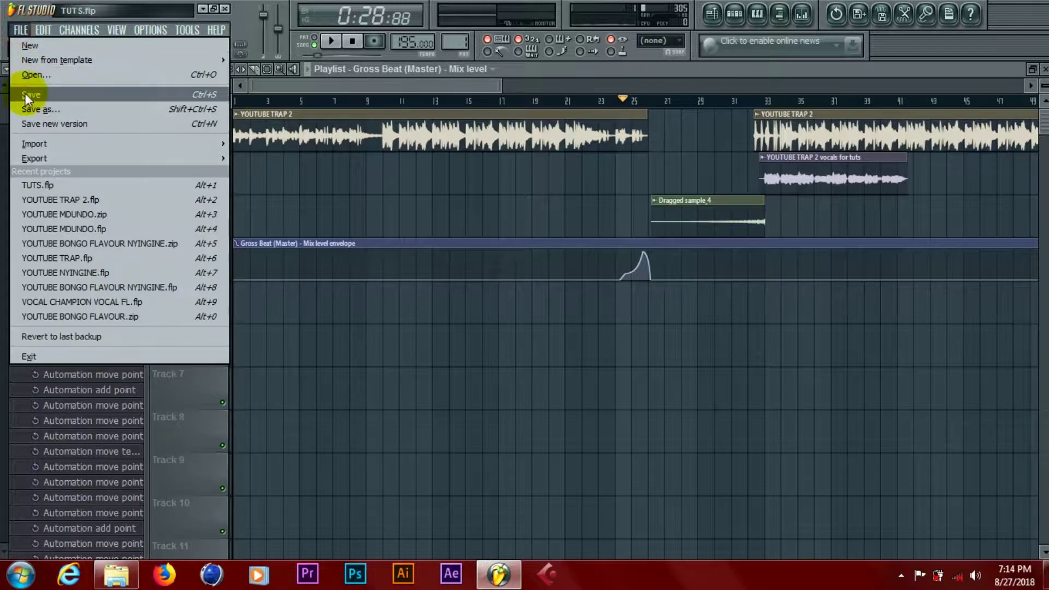
{"action": "left_click", "coordinate": [26, 95]}
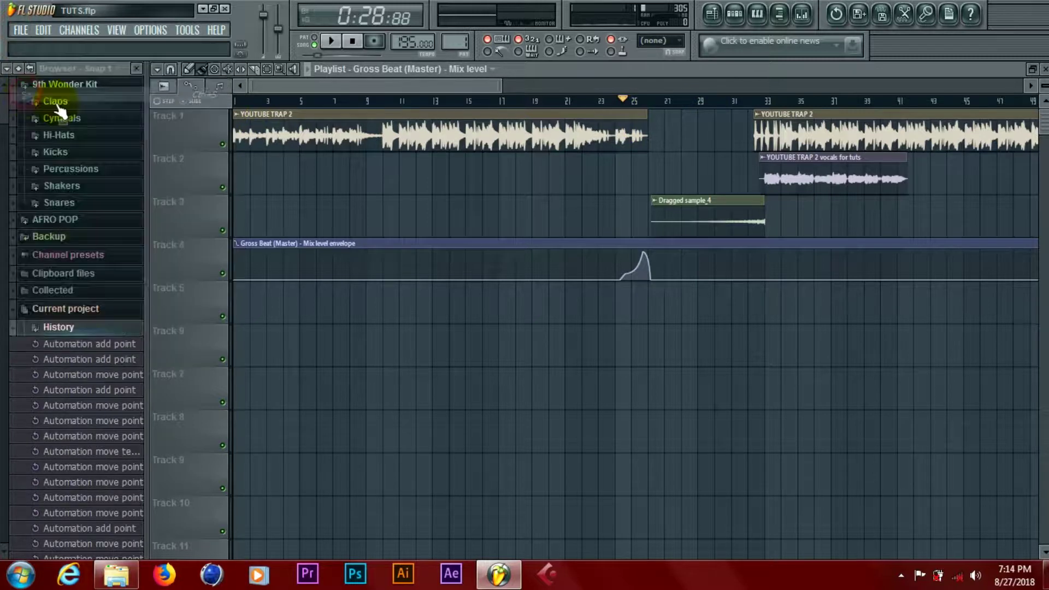
Remove Gross Beat from the master track's first effect slot by setting it to (none), and save the project.
{"action": "left_click", "coordinate": [799, 13]}
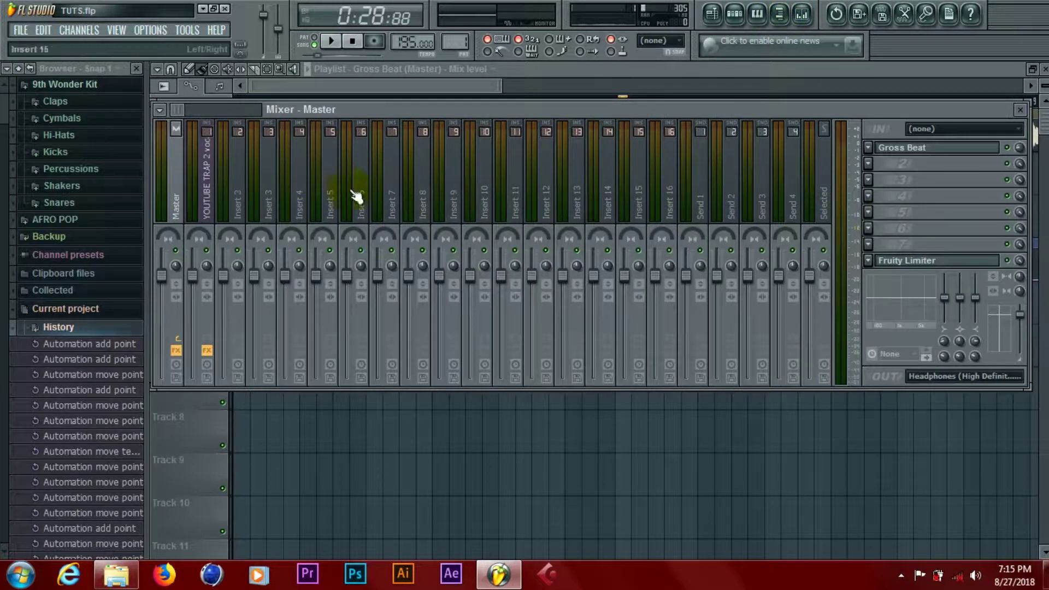
{"action": "left_click", "coordinate": [206, 175]}
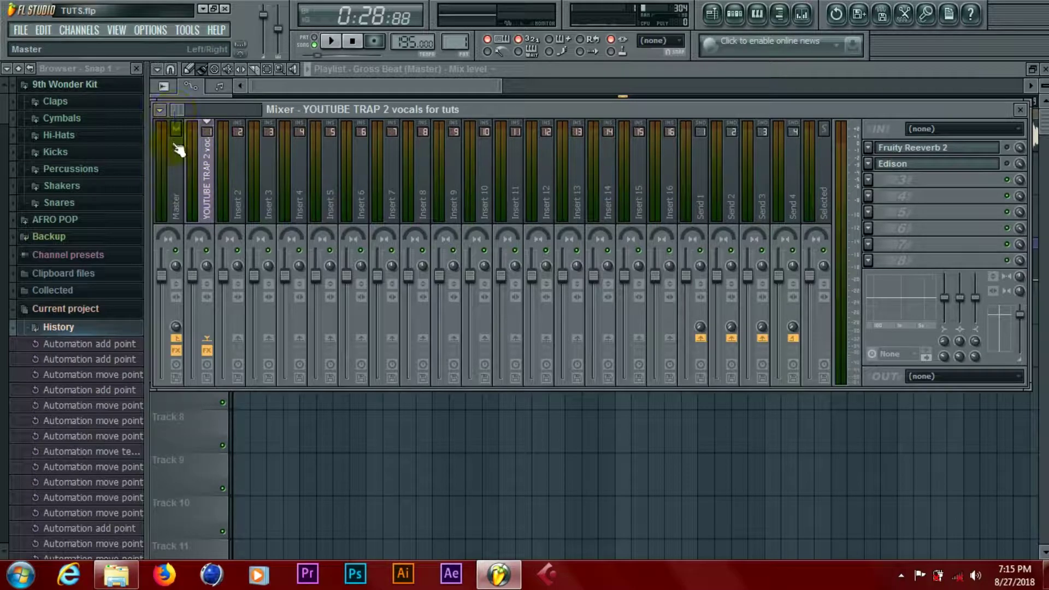
{"action": "left_click", "coordinate": [174, 180]}
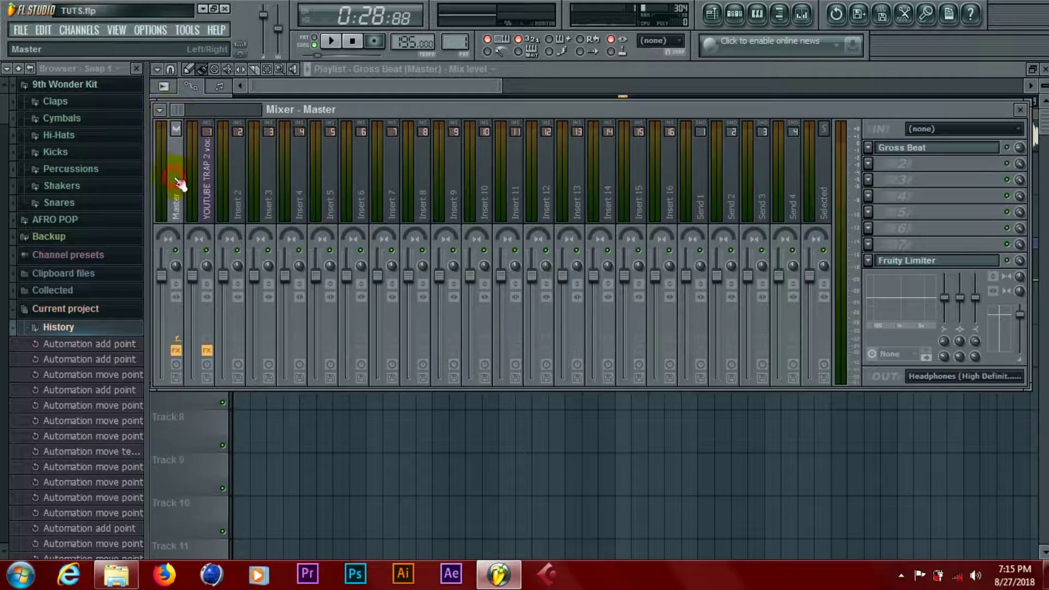
{"action": "left_click", "coordinate": [869, 146]}
{"action": "mouse_move", "coordinate": [889, 165]}
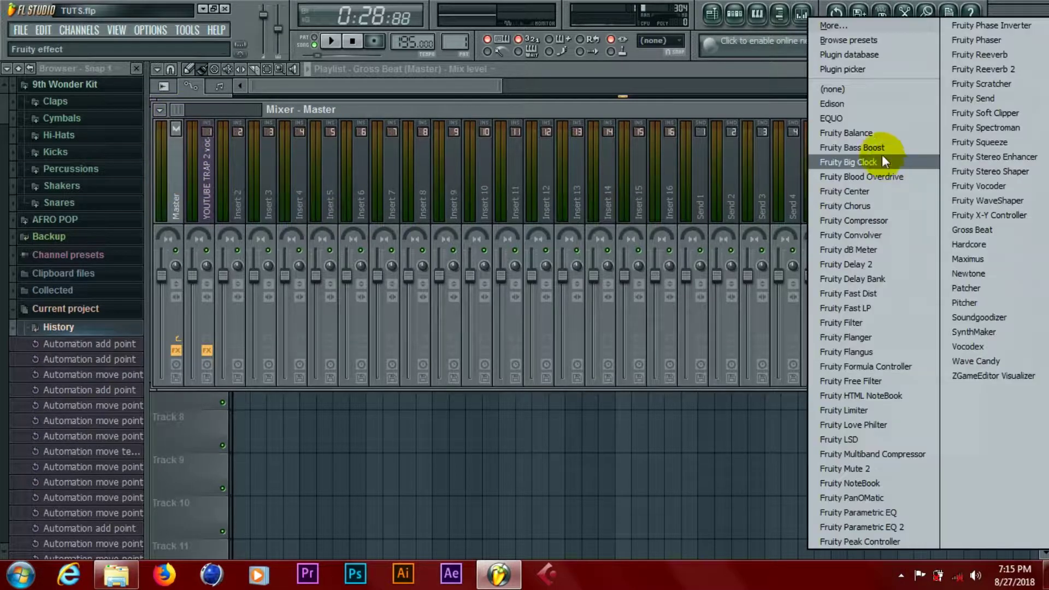
{"action": "left_click", "coordinate": [732, 104]}
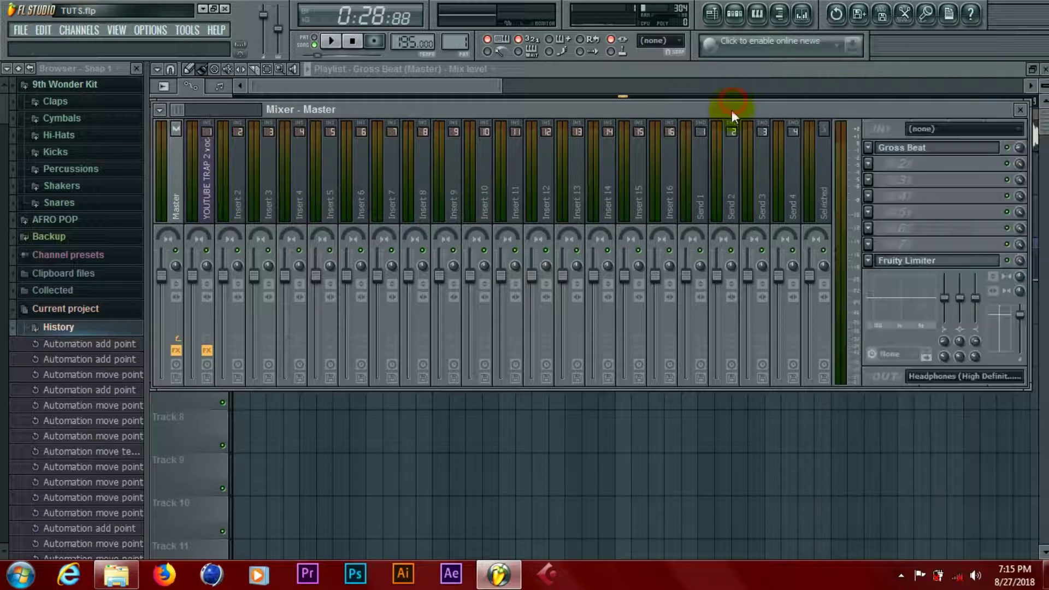
{"action": "left_click", "coordinate": [869, 148]}
{"action": "mouse_move", "coordinate": [878, 165]}
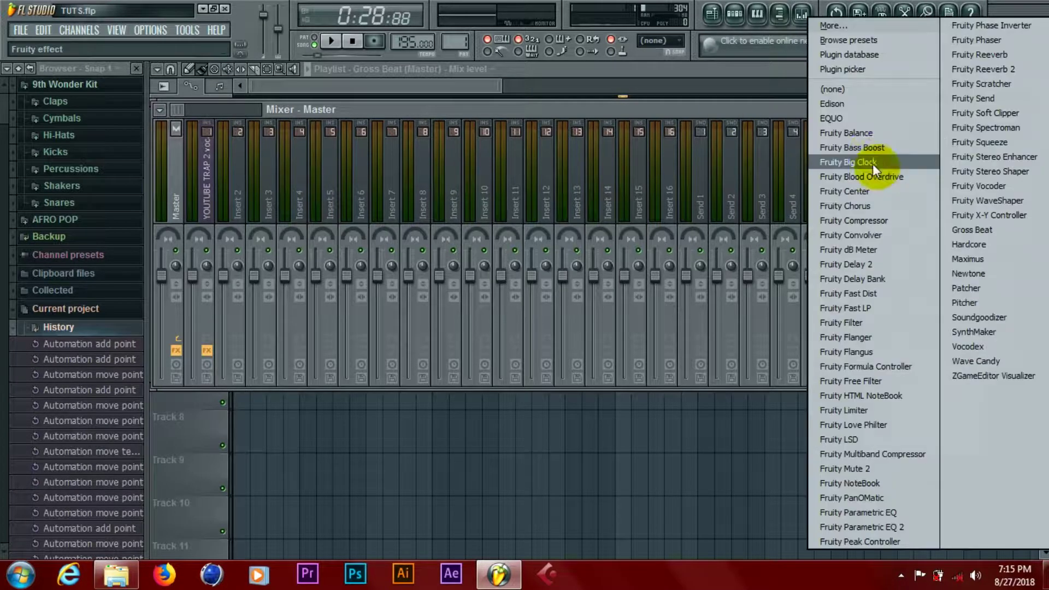
{"action": "left_click", "coordinate": [852, 89]}
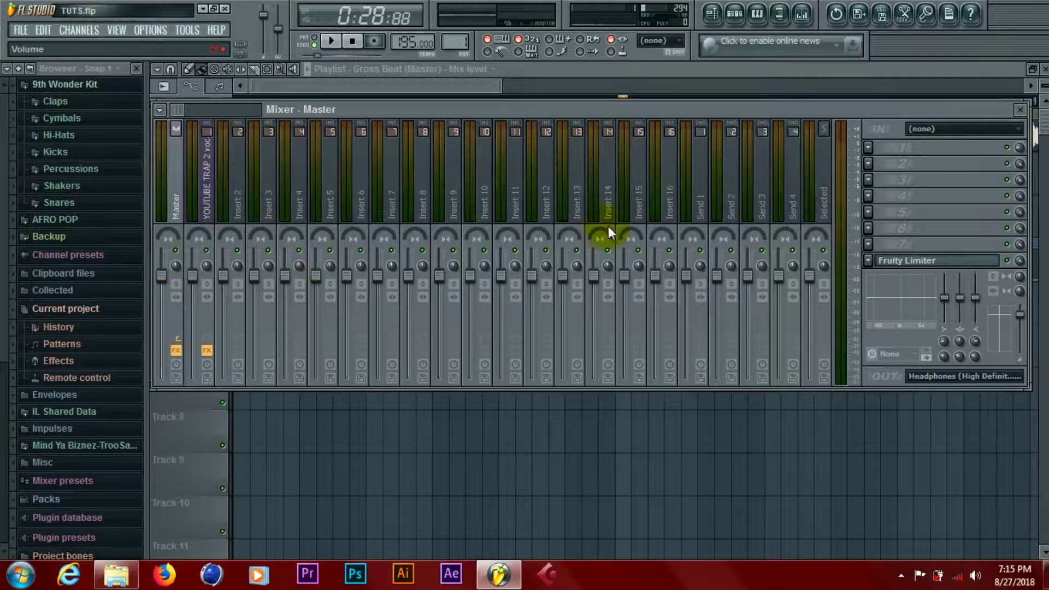
{"action": "left_click", "coordinate": [1022, 109]}
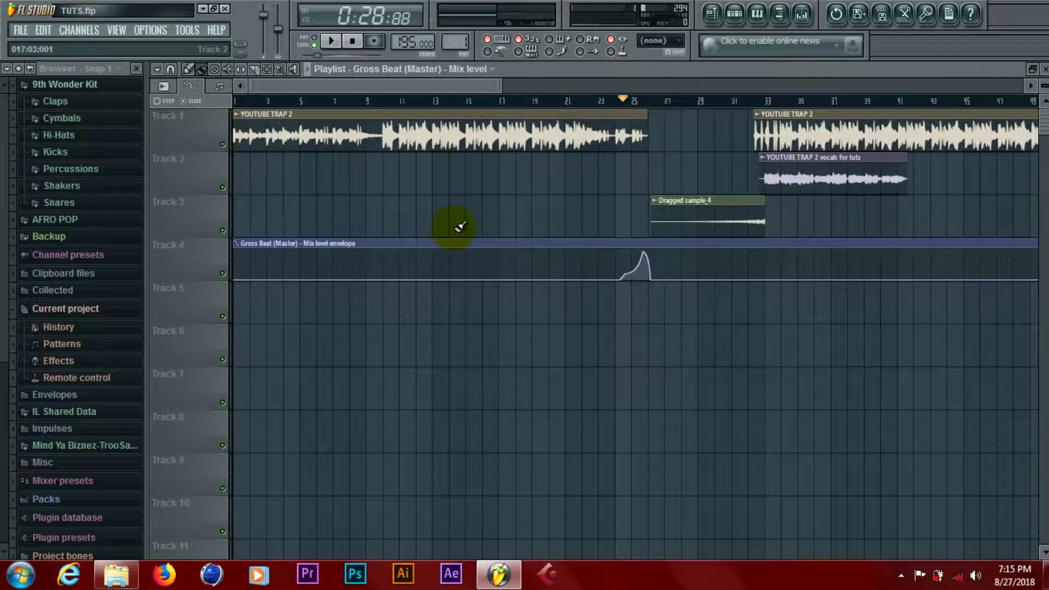
{"action": "left_click", "coordinate": [20, 30]}
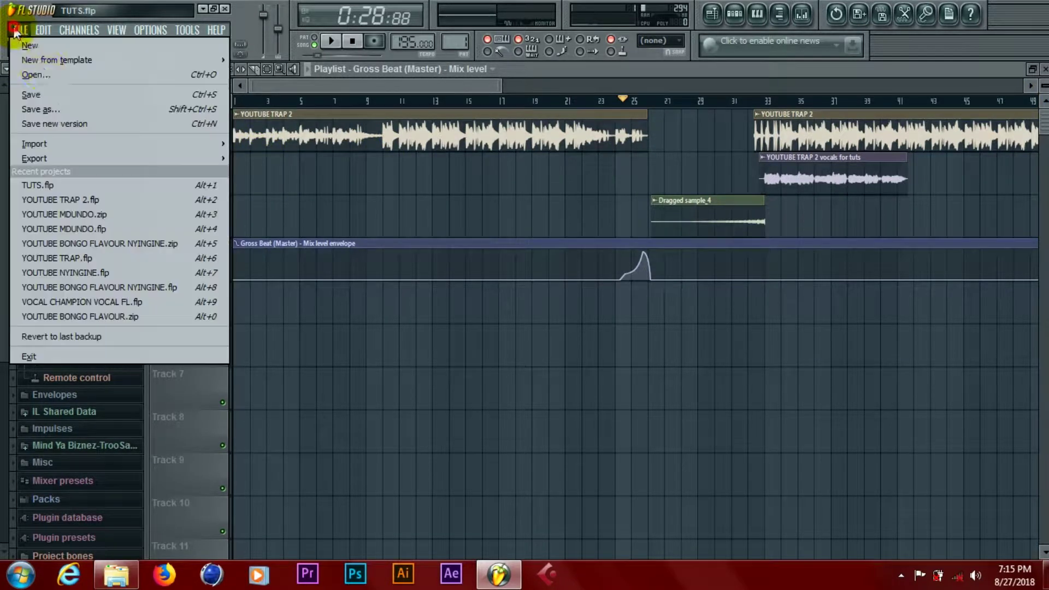
{"action": "left_click", "coordinate": [39, 96]}
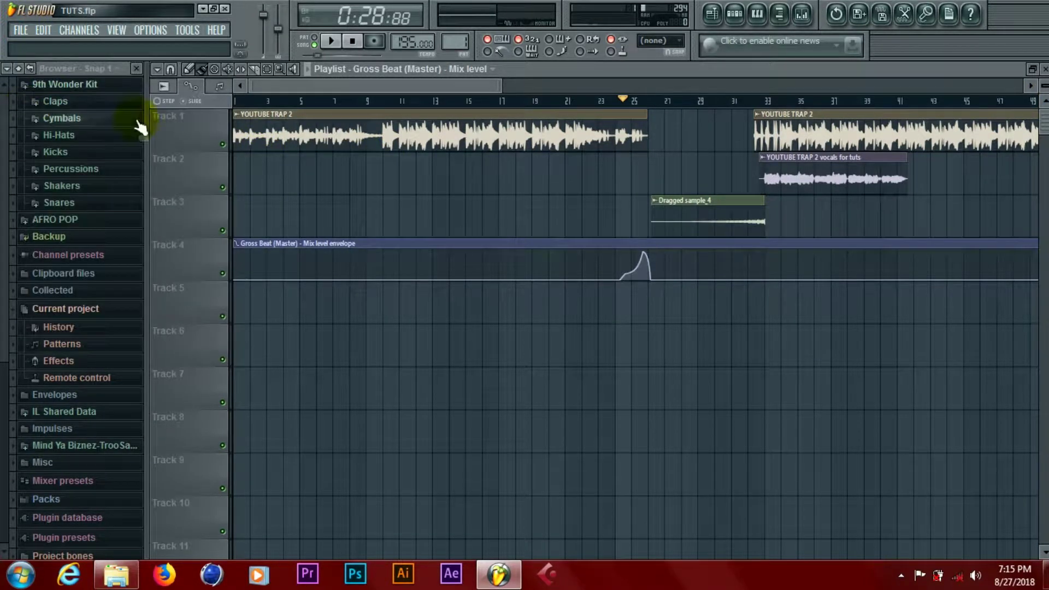
Create a volume automation clip for the YOUTUBE TRAP 2 channel from the song's start, and play the opening briefly.
{"action": "left_click", "coordinate": [1034, 70]}
{"action": "left_click", "coordinate": [334, 76]}
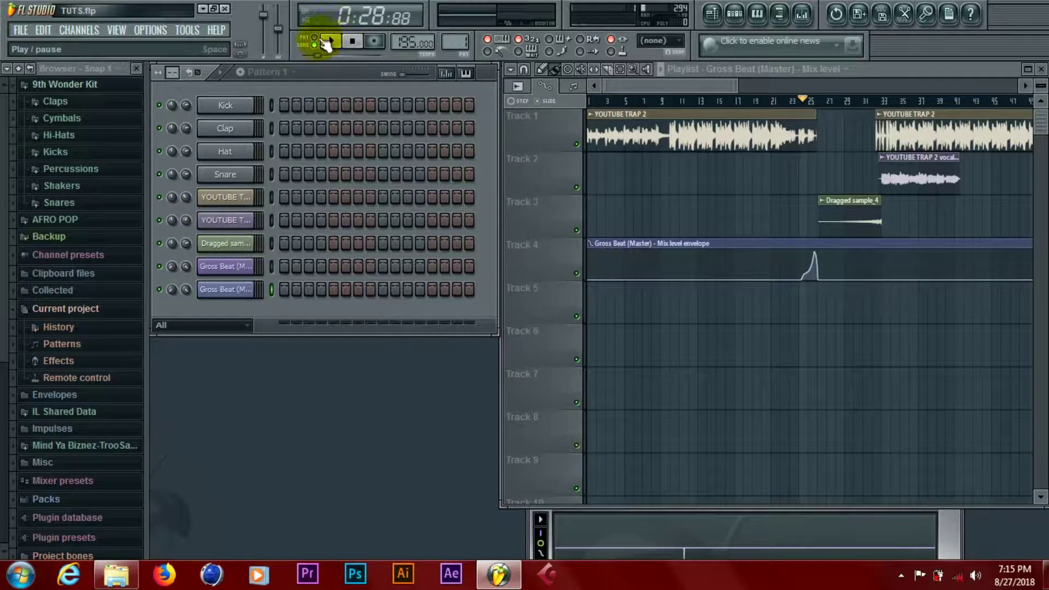
{"action": "left_click_drag", "start_coordinate": [601, 102], "coordinate": [569, 93]}
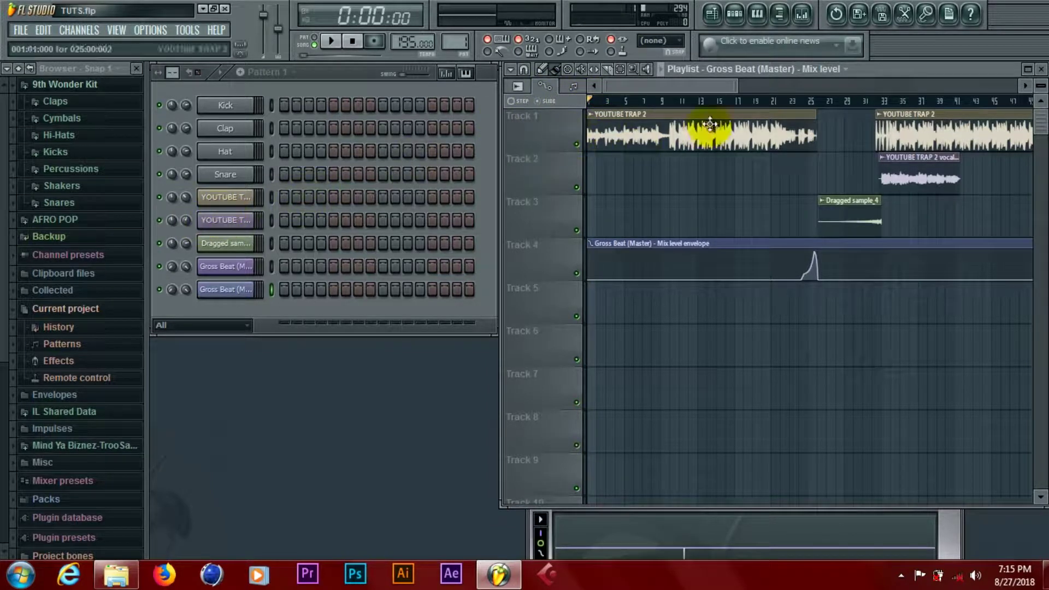
{"action": "right_click", "coordinate": [185, 197]}
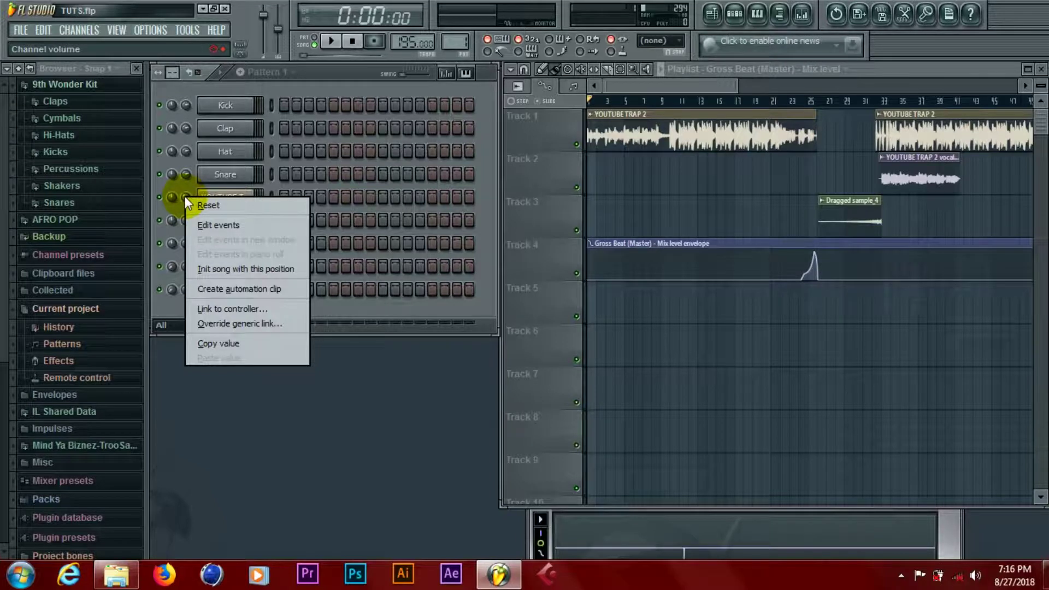
{"action": "left_click", "coordinate": [228, 287]}
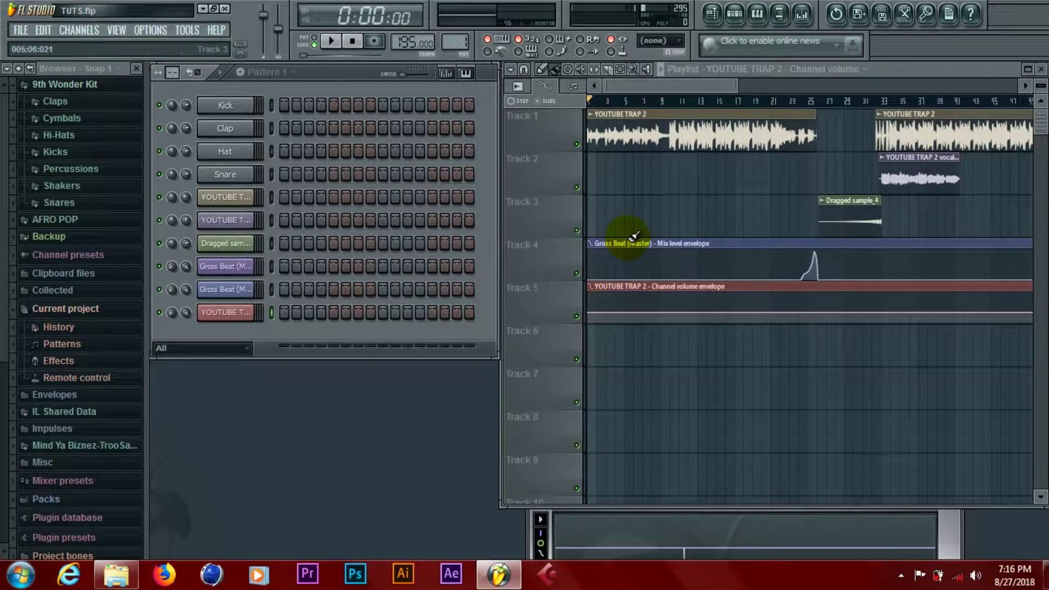
{"action": "key", "text": "space"}
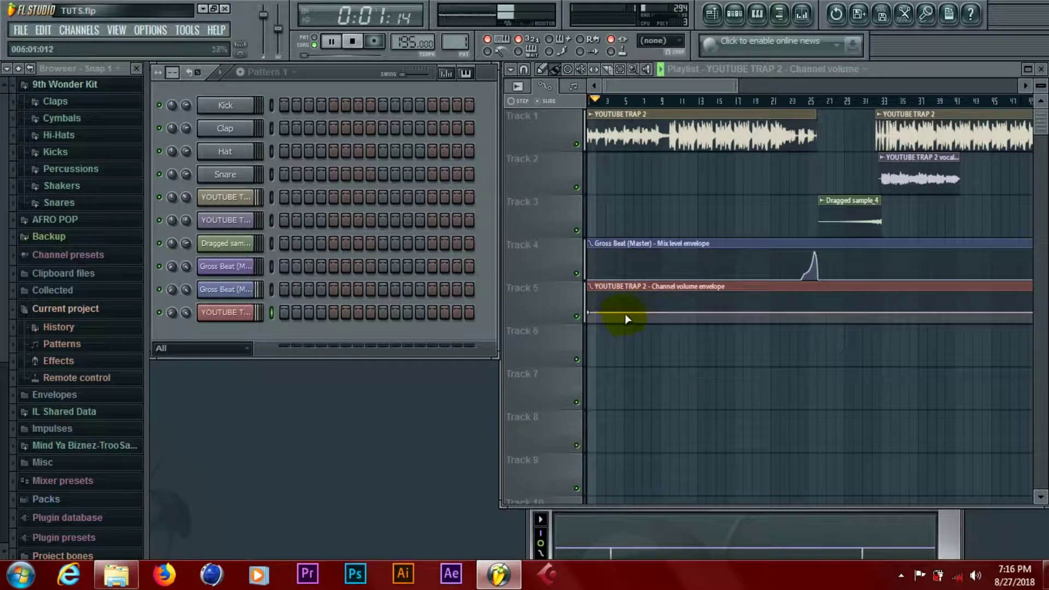
{"action": "key", "text": "space"}
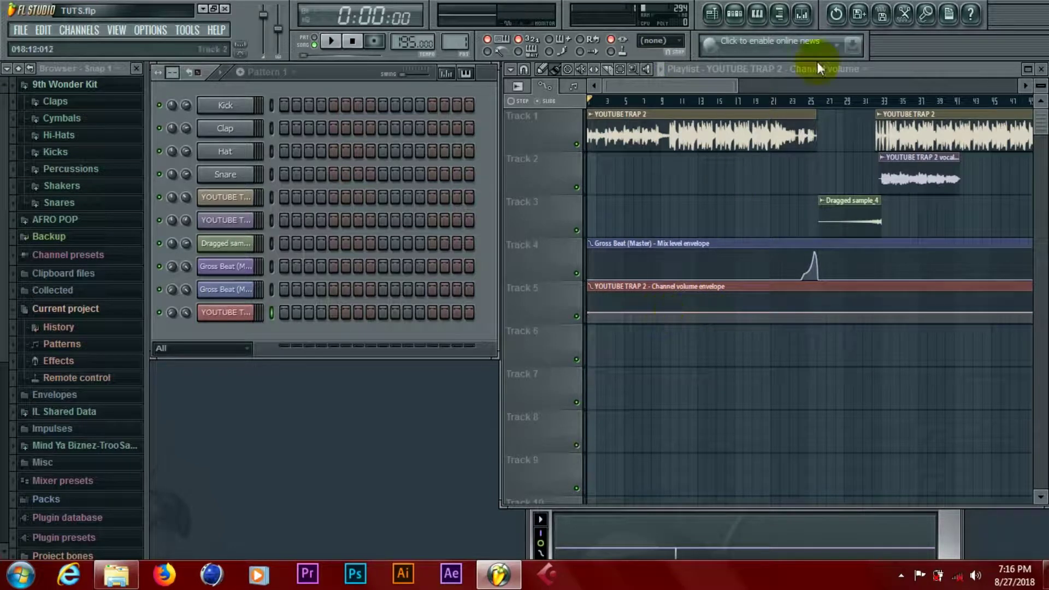
Shape a volume fade-in from bar 1 to bar 5 by adding a point and lowering the start point, and play it.
{"action": "left_click", "coordinate": [1028, 69]}
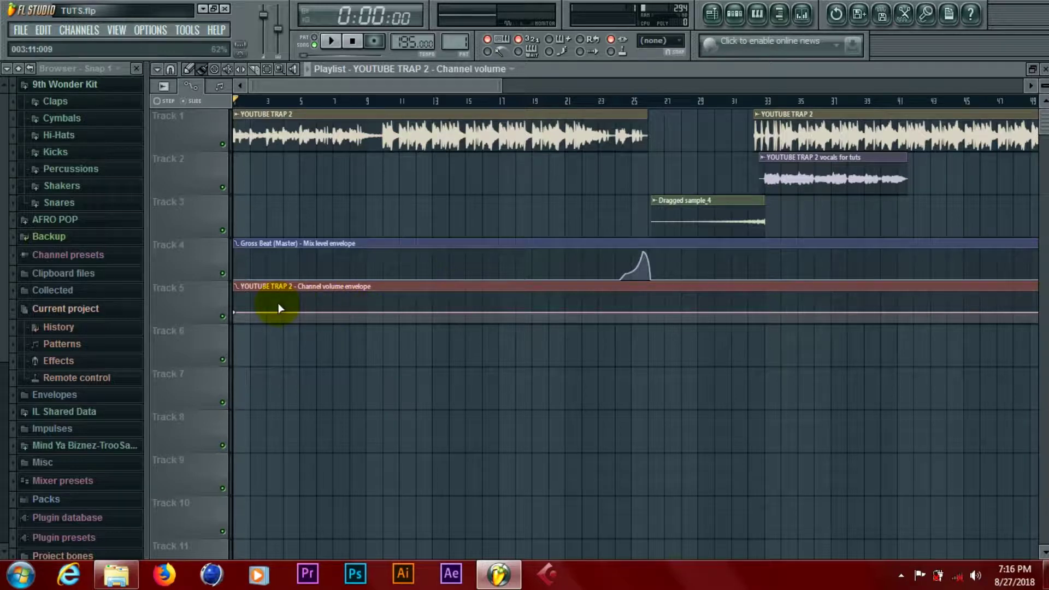
{"action": "left_click", "coordinate": [302, 312]}
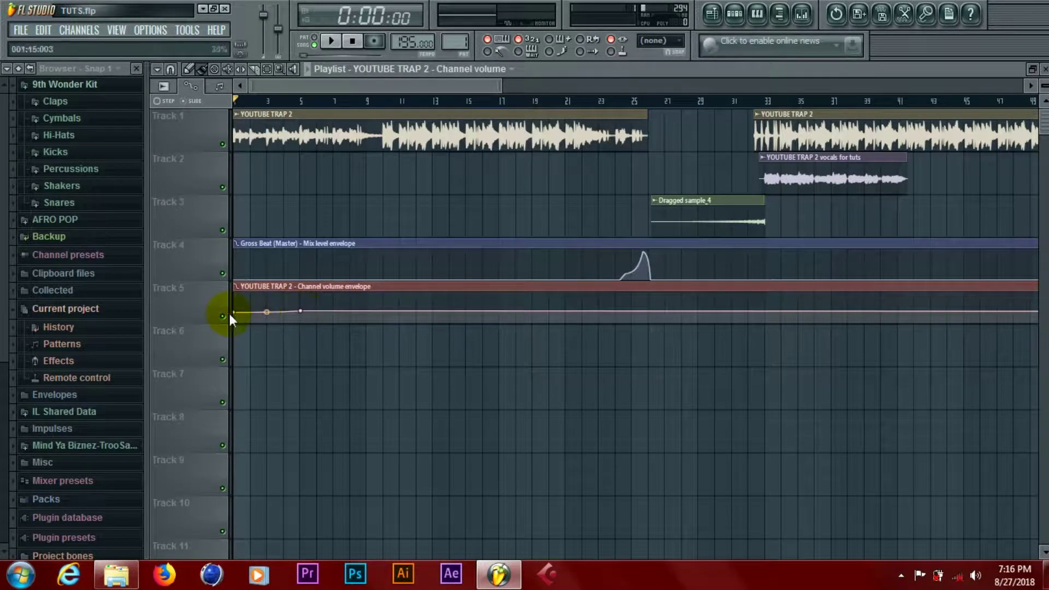
{"action": "left_click_drag", "start_coordinate": [237, 313], "coordinate": [234, 323]}
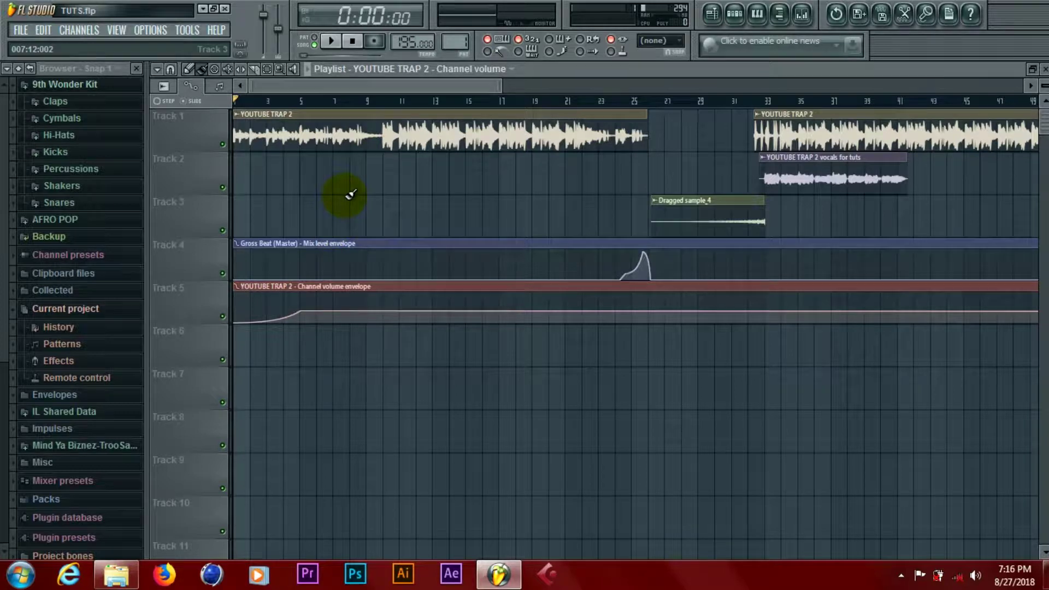
{"action": "key", "text": "space"}
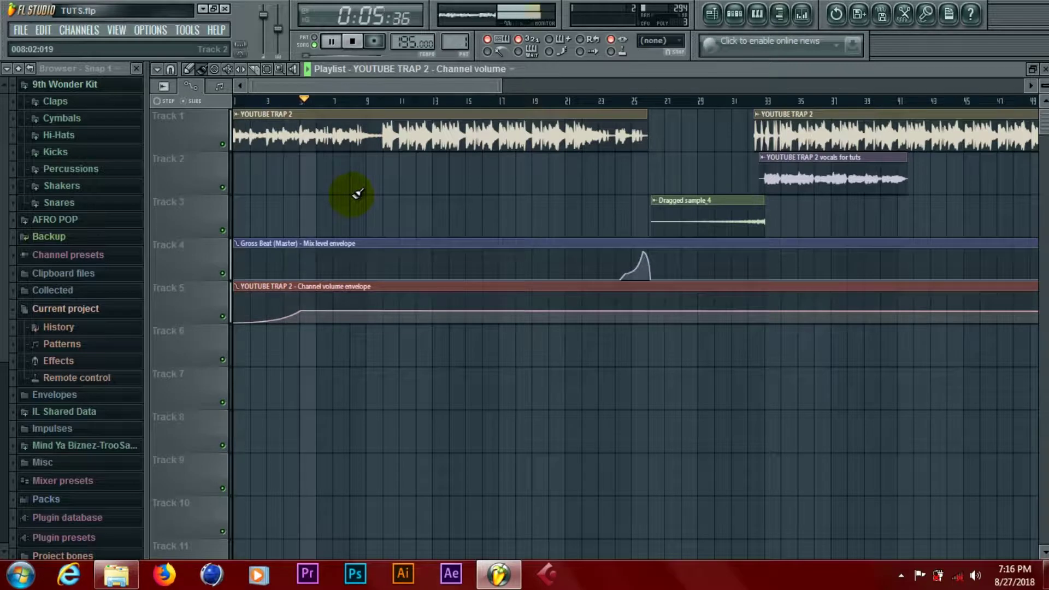
{"action": "key", "text": "space"}
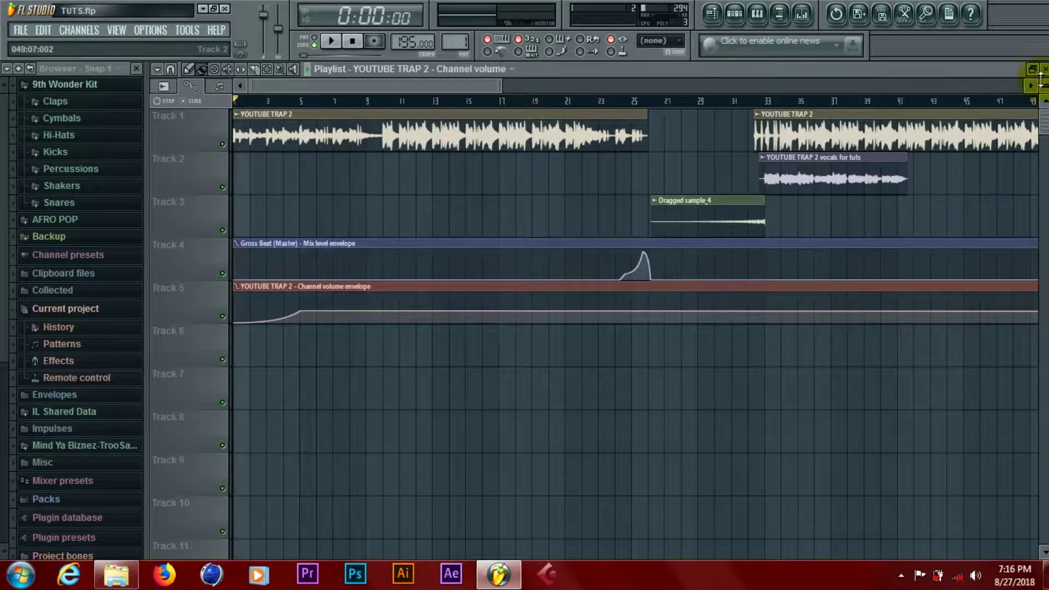
{"action": "left_click", "coordinate": [1033, 69]}
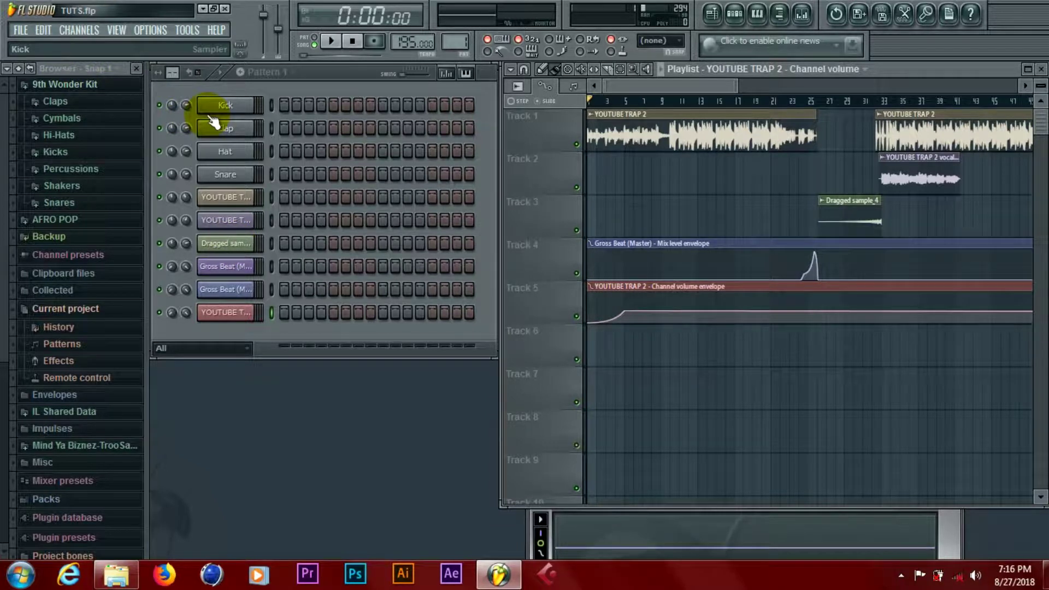
{"action": "right_click", "coordinate": [276, 28]}
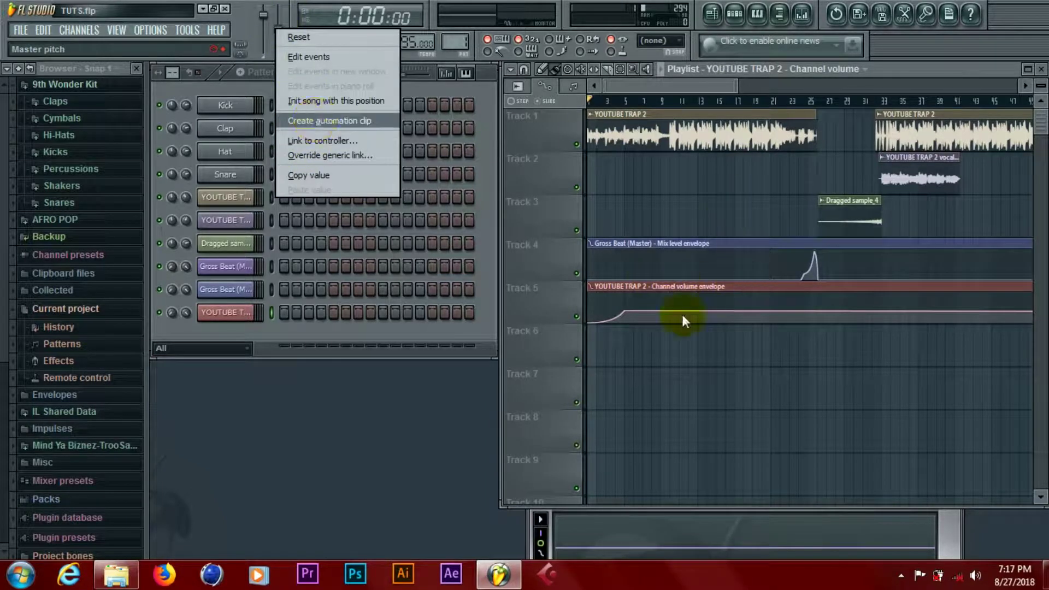
{"action": "left_click", "coordinate": [629, 85]}
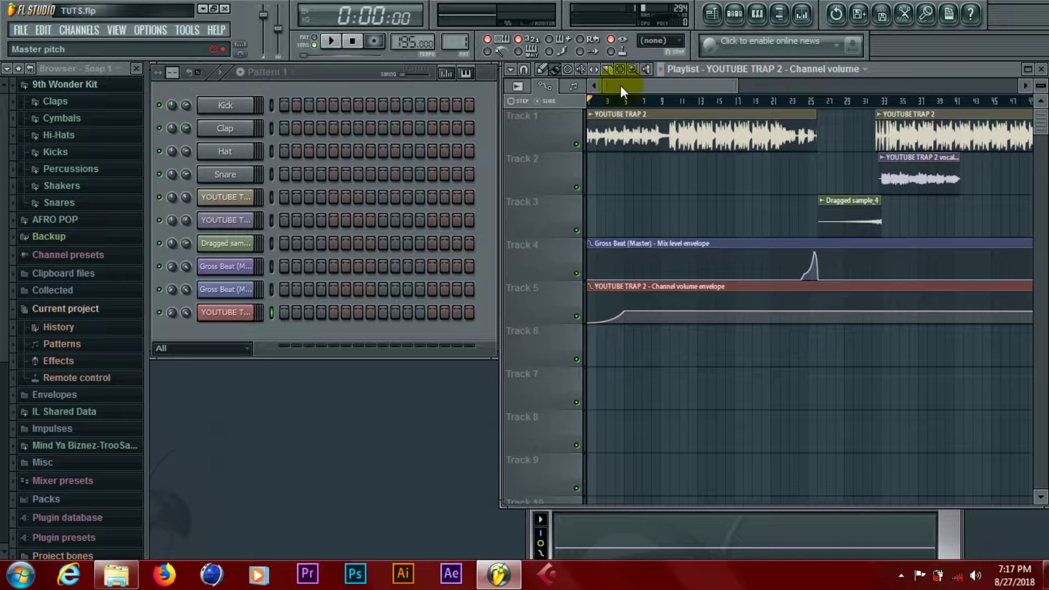
{"action": "right_click", "coordinate": [491, 54]}
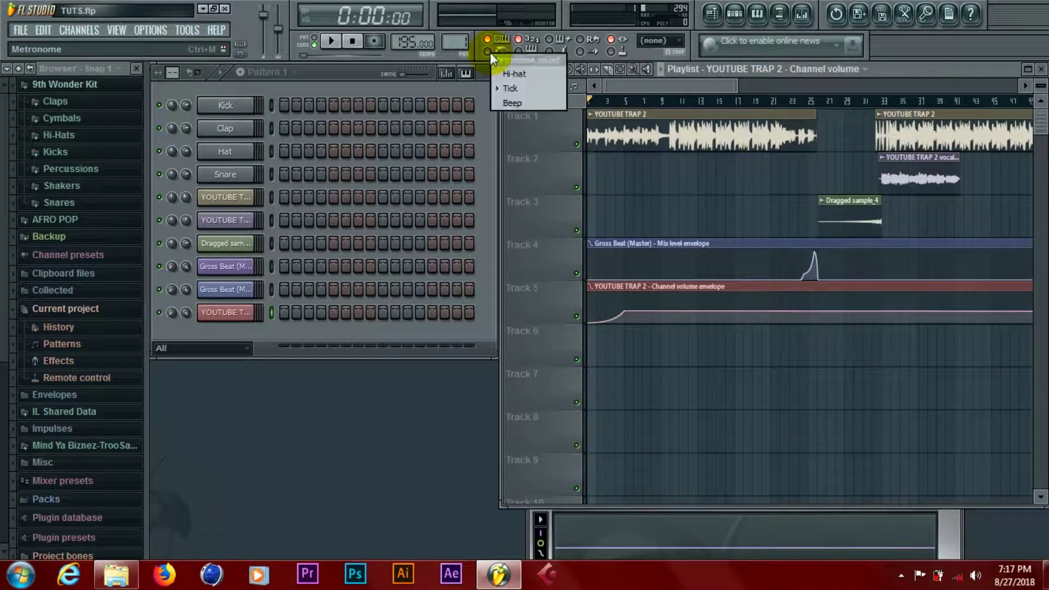
{"action": "left_click", "coordinate": [495, 301]}
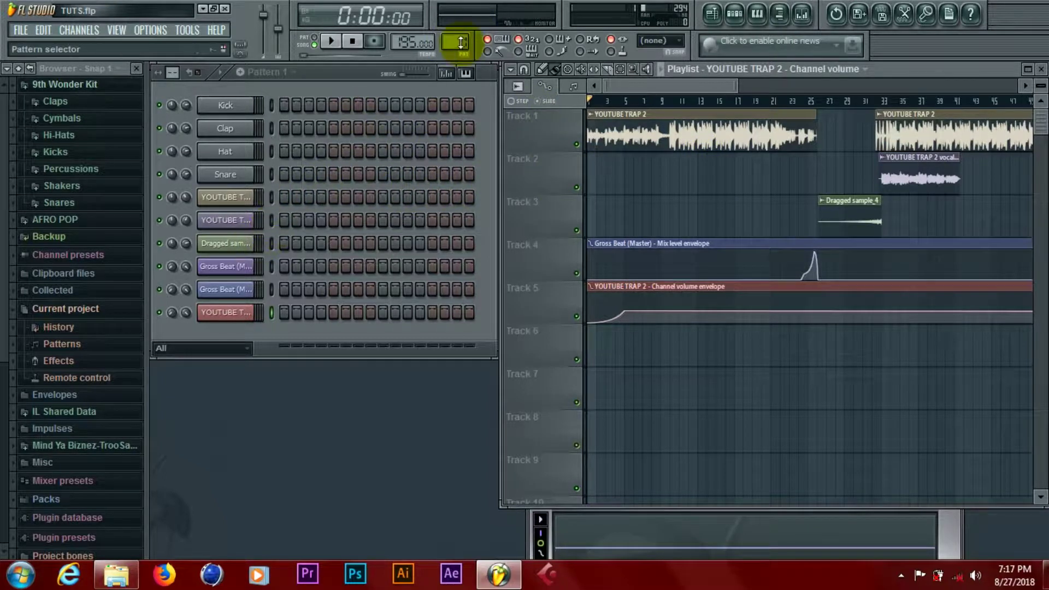
Switch to Pattern 3, preview the 9th Wonder Kit claps, and add Hnd_Clp2 as a new channel with a hit on the first step.
{"action": "left_click_drag", "start_coordinate": [461, 45], "coordinate": [459, 40]}
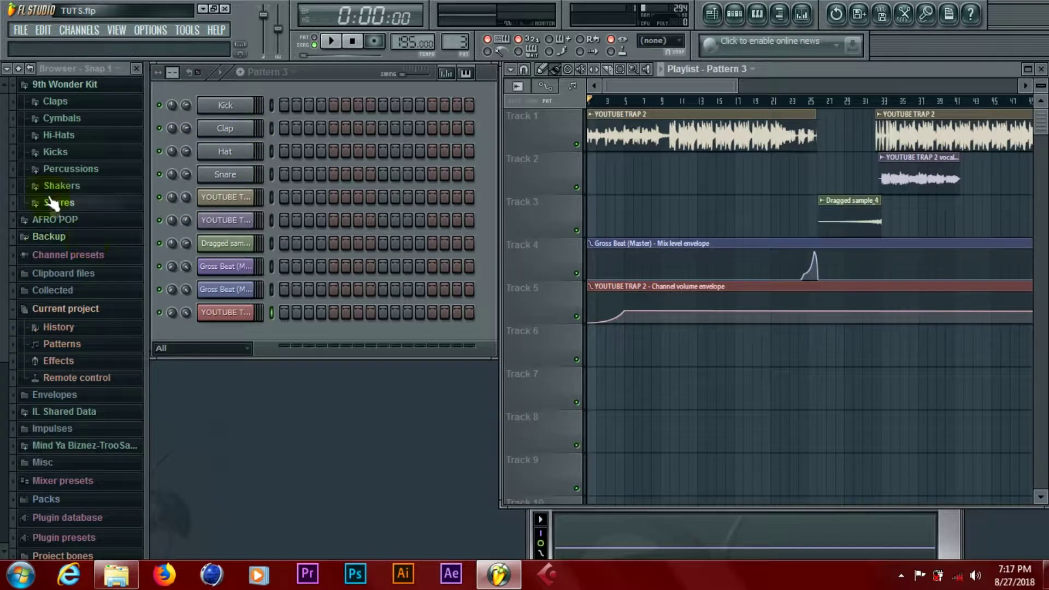
{"action": "left_click", "coordinate": [57, 102]}
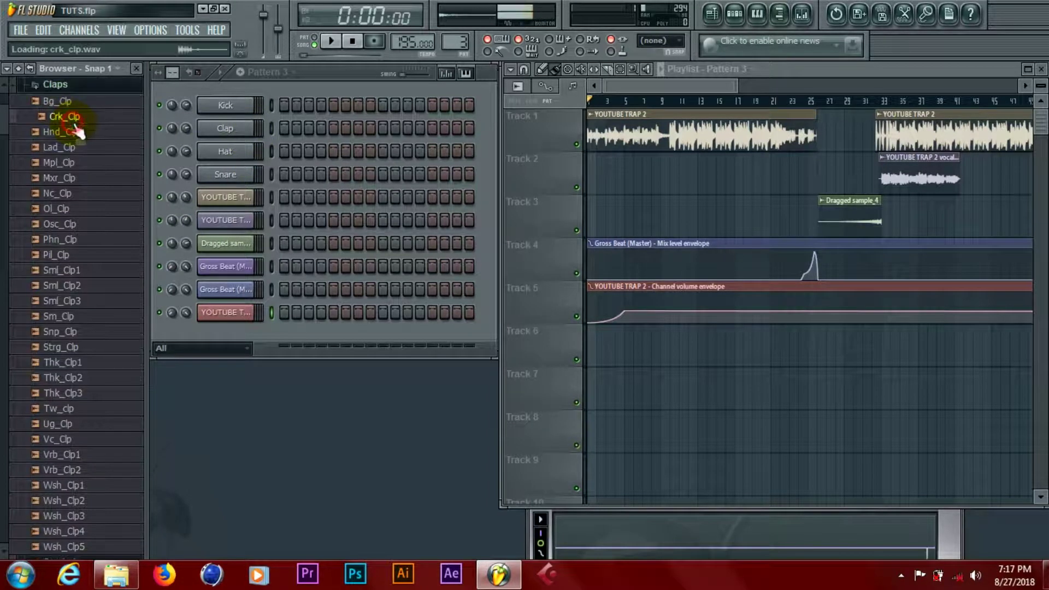
{"action": "left_click", "coordinate": [73, 117]}
{"action": "left_click", "coordinate": [82, 132]}
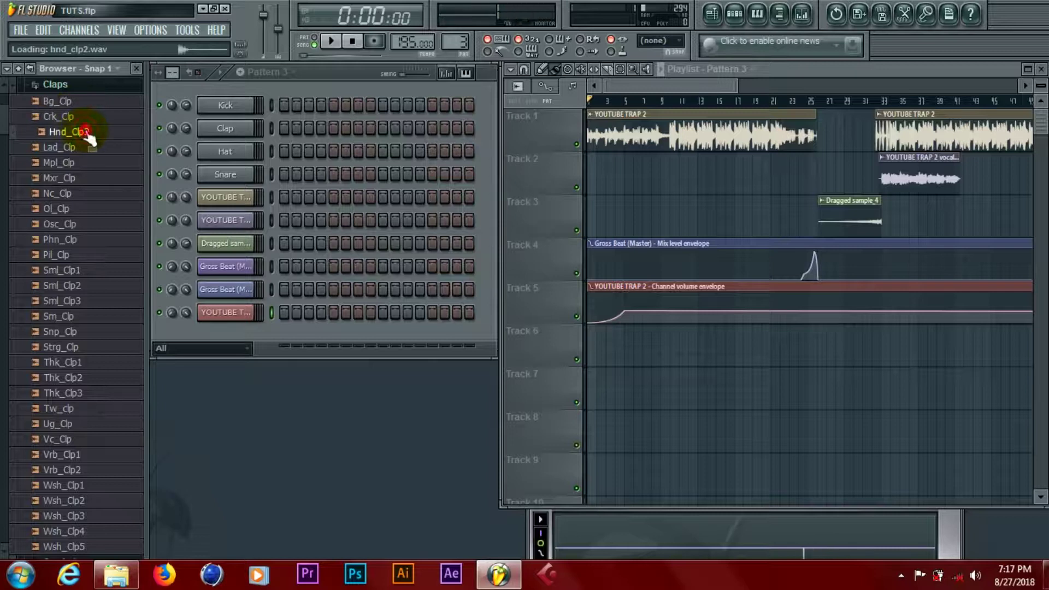
{"action": "left_click_drag", "start_coordinate": [107, 162], "coordinate": [280, 336]}
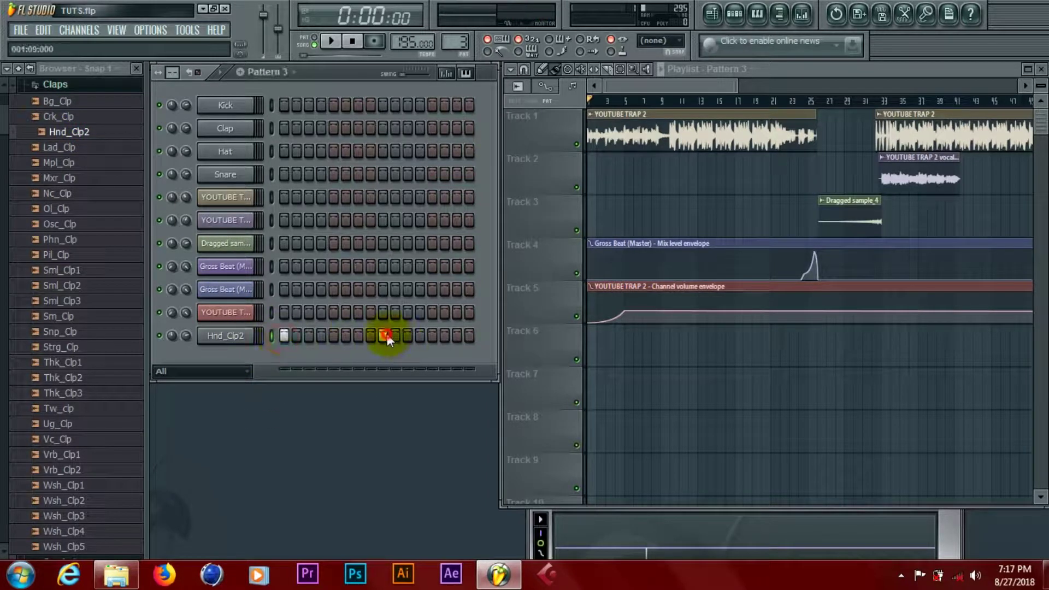
Switch playback to pattern mode, play Pattern 3, and remove the Hnd_Clp2 hit on the ninth step.
{"action": "key", "text": "space"}
{"action": "left_click", "coordinate": [312, 38]}
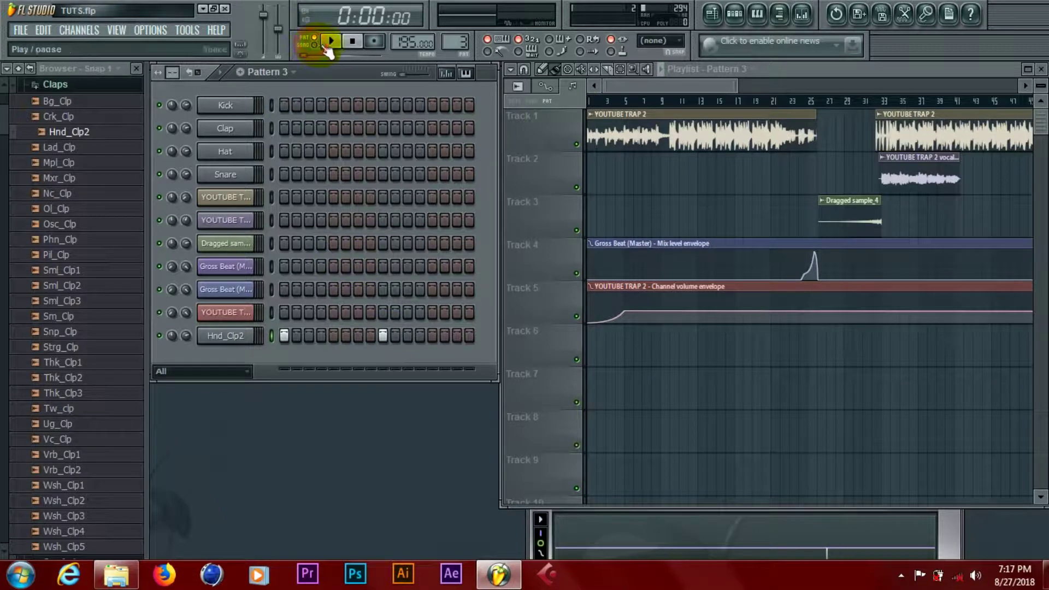
{"action": "left_click", "coordinate": [384, 336]}
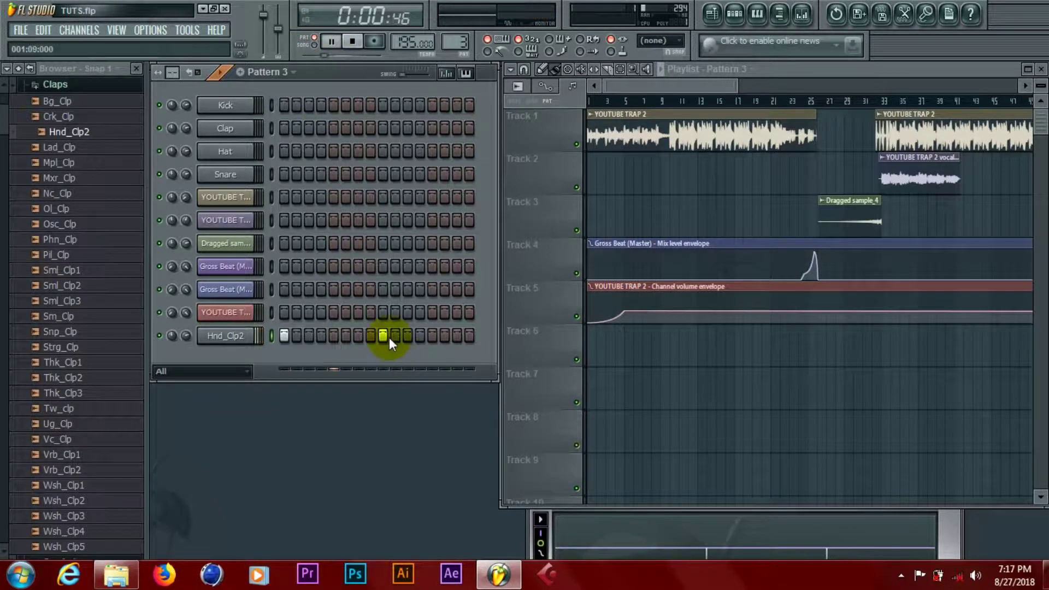
{"action": "key", "text": "space"}
Open the Hnd_Clp2 channel settings and display the echo delay and arpeggiator functions.
{"action": "left_click", "coordinate": [236, 339]}
{"action": "left_click", "coordinate": [237, 339]}
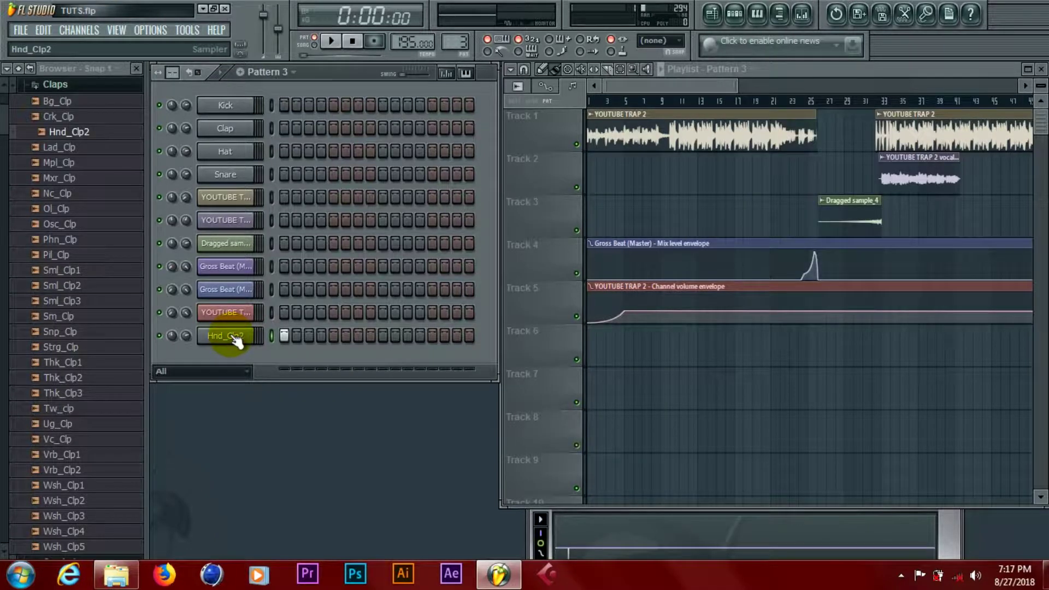
{"action": "left_click", "coordinate": [236, 339]}
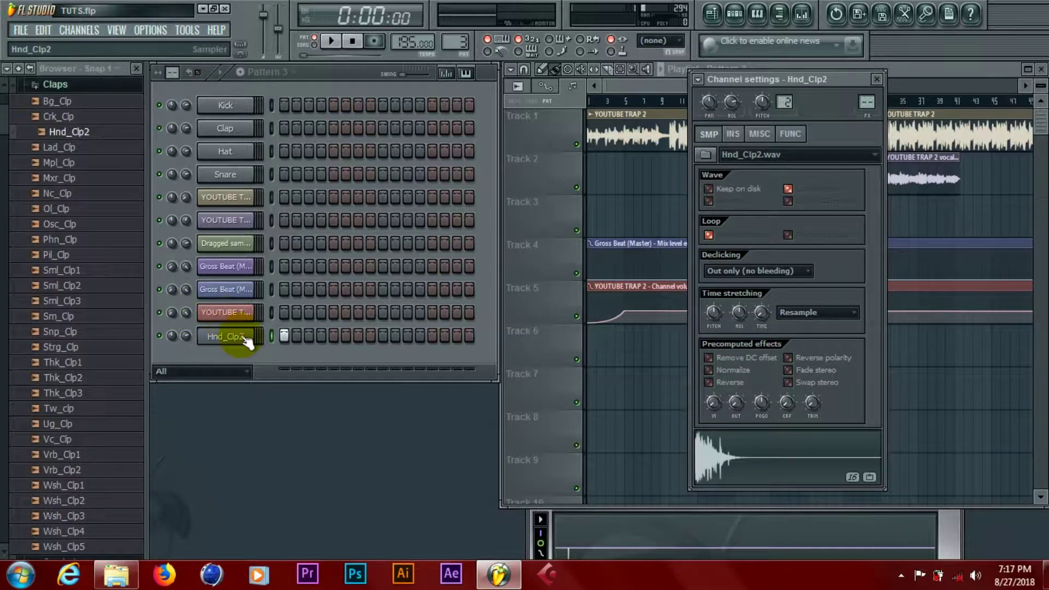
{"action": "left_click", "coordinate": [243, 340]}
{"action": "left_click", "coordinate": [243, 338]}
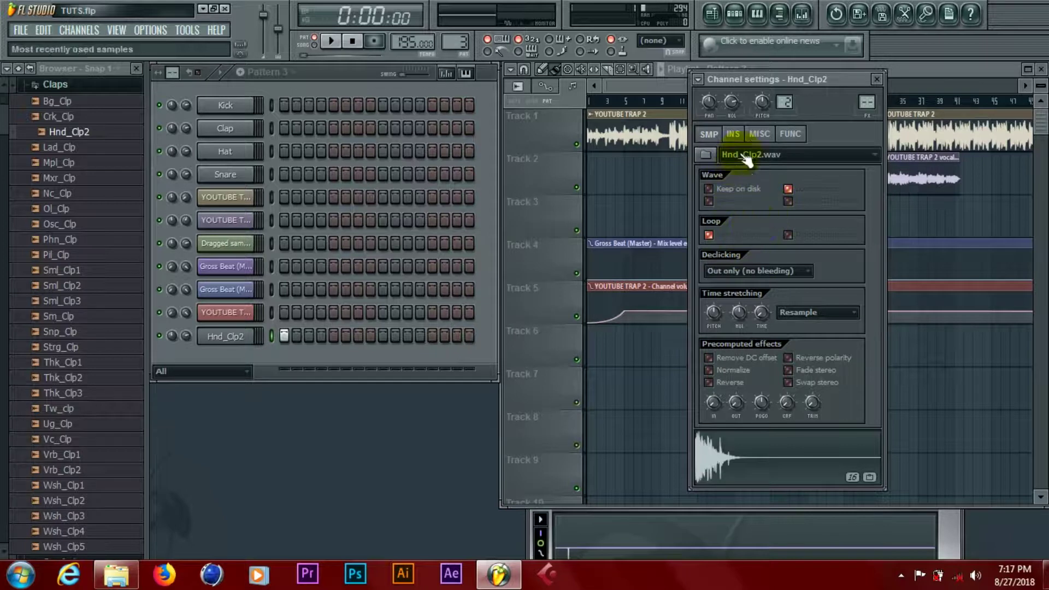
{"action": "left_click", "coordinate": [797, 136]}
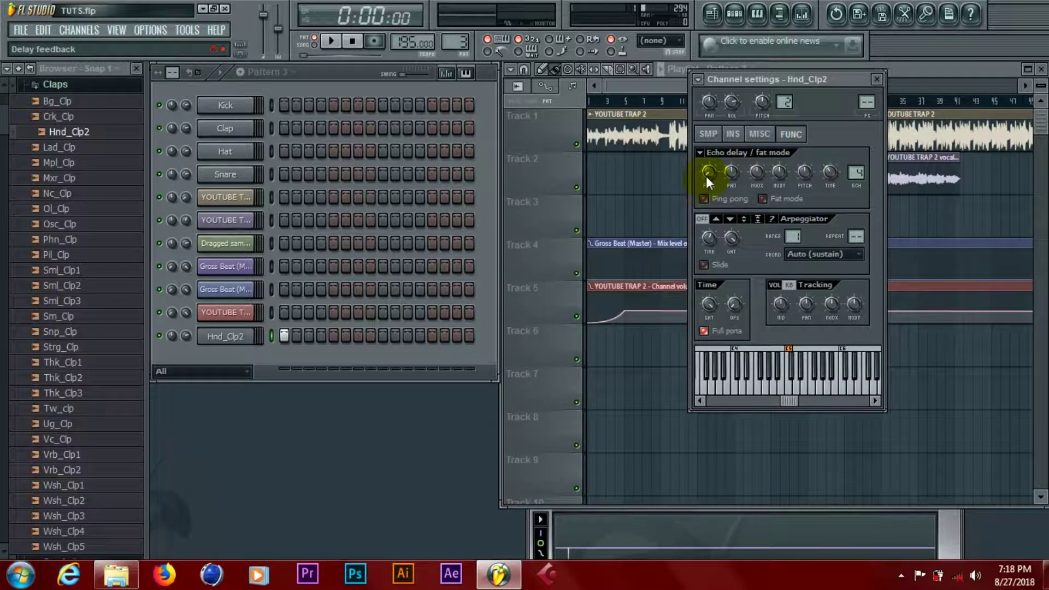
Try different echo delay feedback levels on Hnd_Clp2 while Pattern 3 plays, and stop playback.
{"action": "left_click_drag", "start_coordinate": [707, 172], "coordinate": [707, 181]}
{"action": "key", "text": "space"}
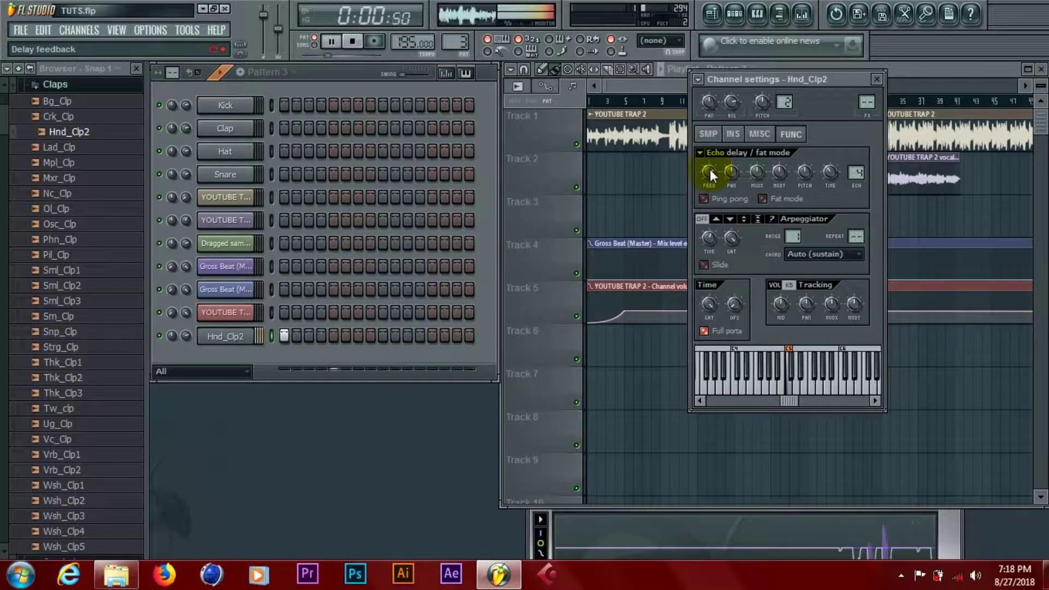
{"action": "left_click_drag", "start_coordinate": [710, 171], "coordinate": [710, 200]}
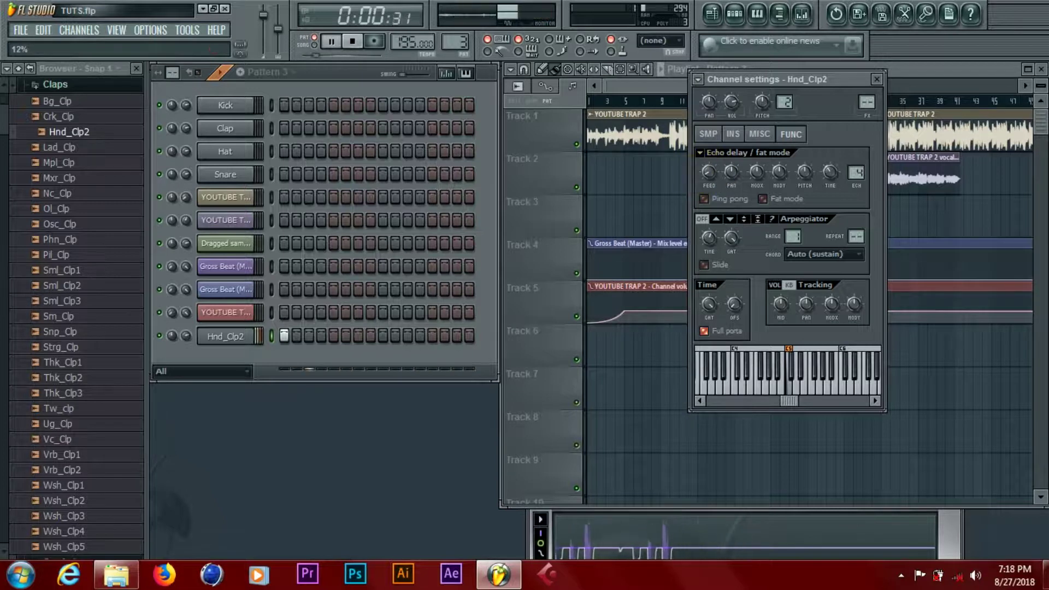
{"action": "left_click_drag", "start_coordinate": [708, 173], "coordinate": [707, 168]}
{"action": "key", "text": "space"}
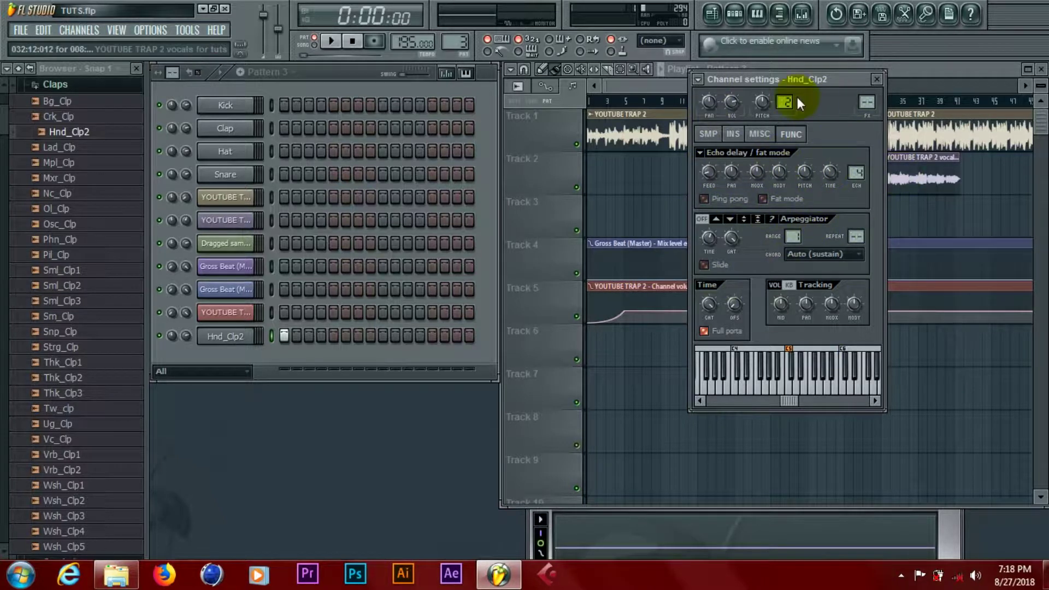
Look through the Hnd_Clp2 sample, instrument, miscellaneous and function settings, ending on its volume envelope.
{"action": "left_click", "coordinate": [708, 134]}
{"action": "left_click", "coordinate": [733, 134]}
{"action": "left_click", "coordinate": [759, 134]}
{"action": "left_click", "coordinate": [790, 134]}
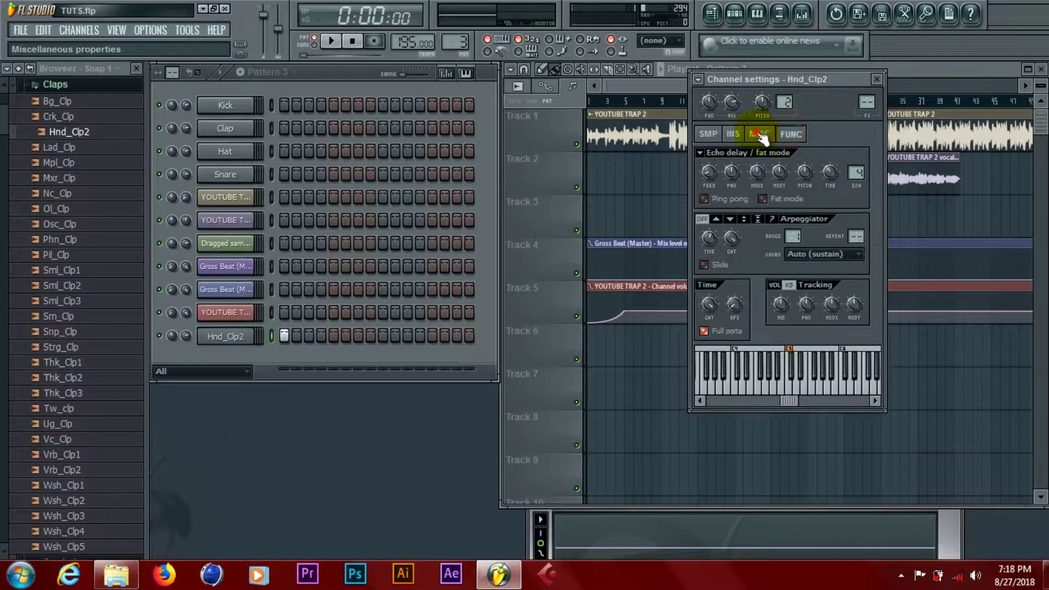
{"action": "left_click", "coordinate": [759, 134]}
{"action": "left_click", "coordinate": [733, 134]}
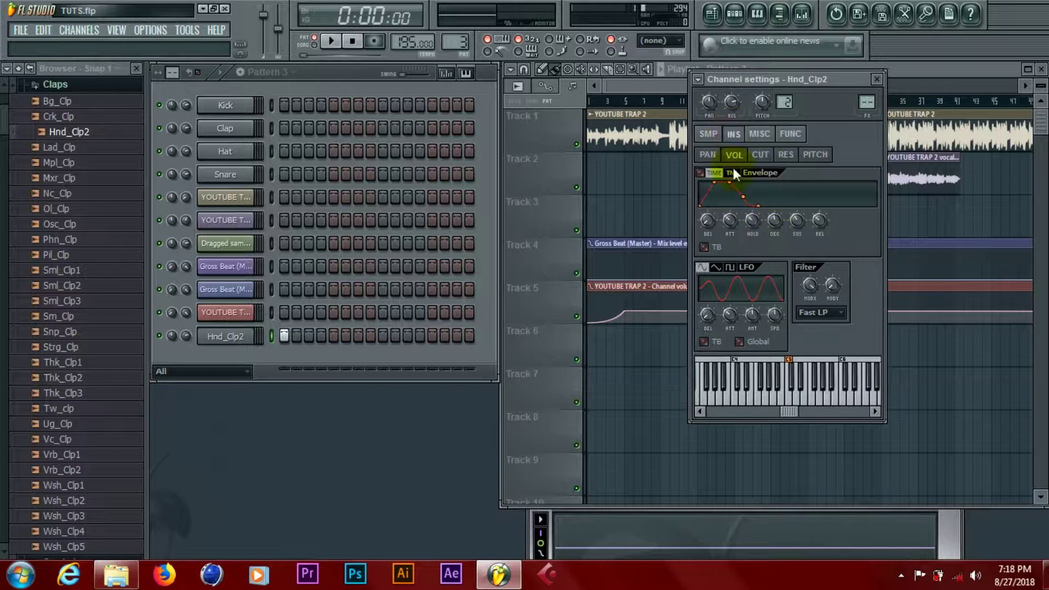
Enable the Hnd_Clp2 volume envelope and try different decay times while Pattern 3 plays.
{"action": "left_click", "coordinate": [331, 41]}
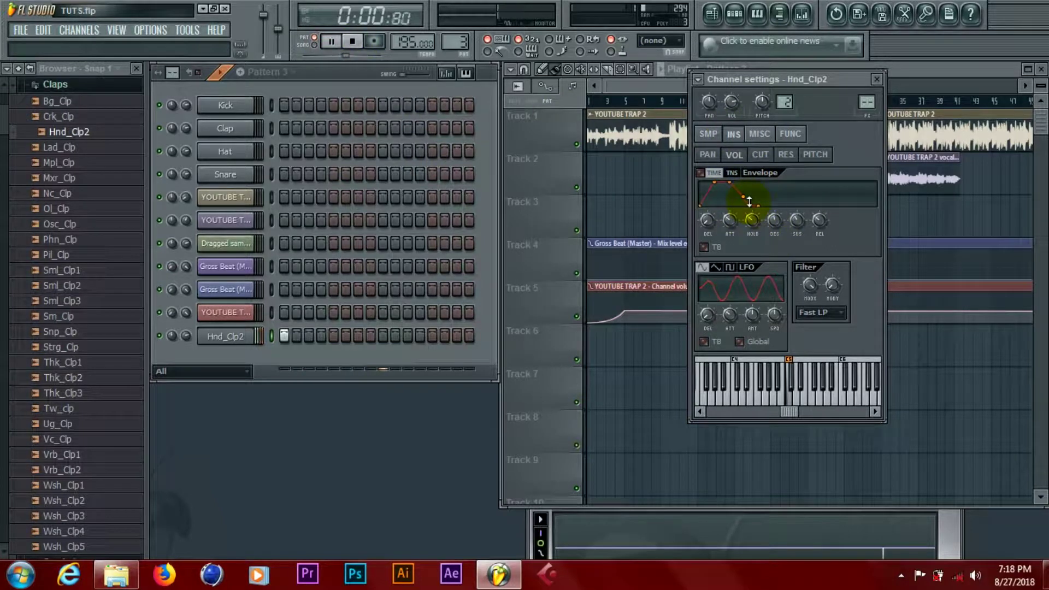
{"action": "left_click_drag", "start_coordinate": [759, 206], "coordinate": [793, 206]}
{"action": "left_click", "coordinate": [751, 218]}
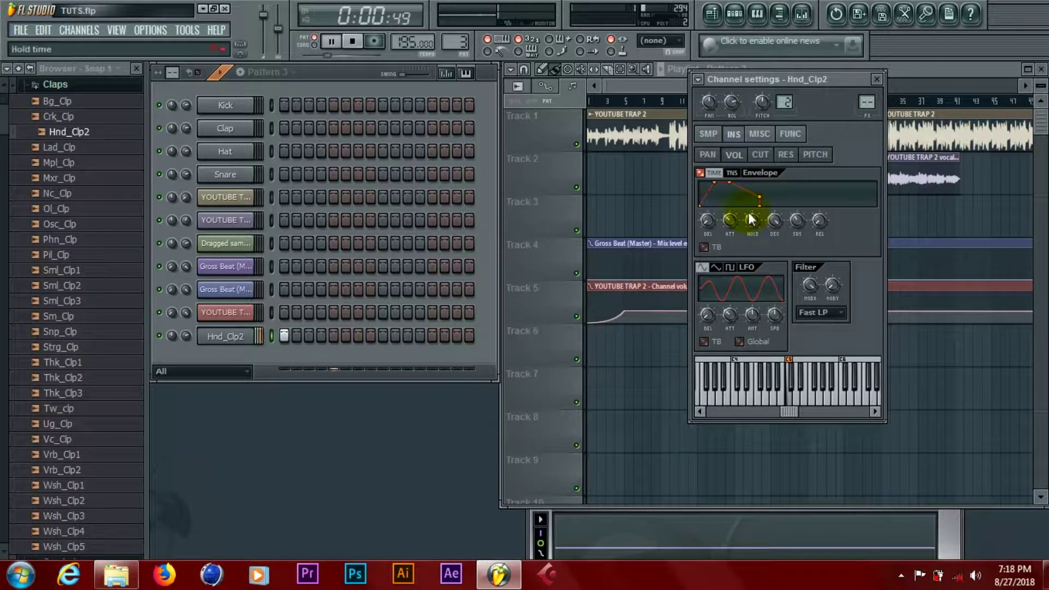
{"action": "mouse_move", "coordinate": [775, 220]}
{"action": "left_mouse_down"}
{"action": "mouse_move", "coordinate": [775, 202]}
{"action": "mouse_move", "coordinate": [779, 227]}
{"action": "left_mouse_up"}
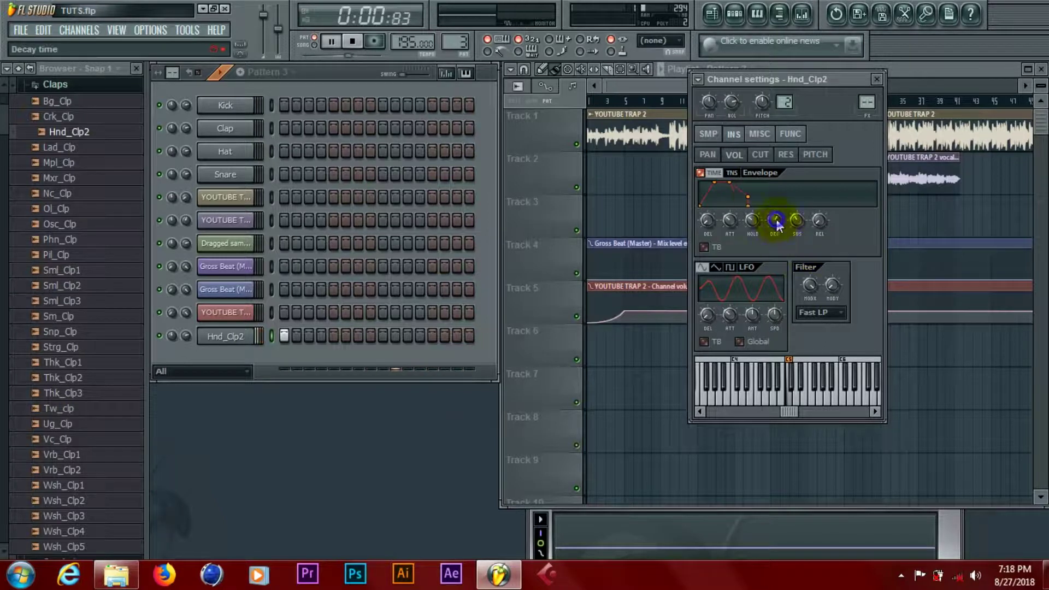
{"action": "right_click", "coordinate": [777, 220]}
{"action": "left_click", "coordinate": [780, 228]}
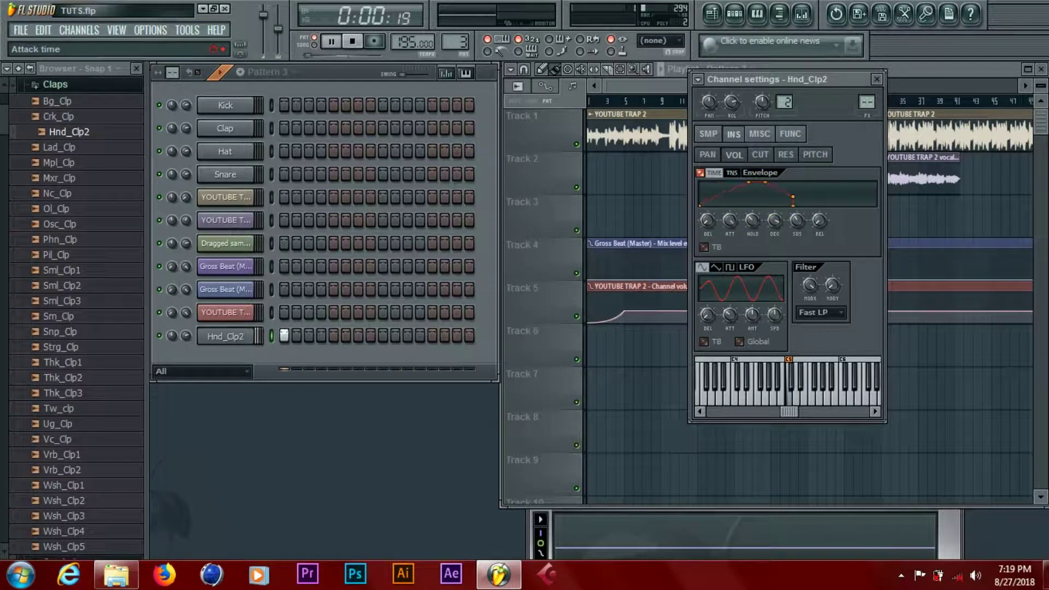
Compare long and short attack times on the Hnd_Clp2 volume envelope by starting and stopping playback.
{"action": "left_click_drag", "start_coordinate": [730, 219], "coordinate": [728, 210]}
{"action": "key", "text": "space"}
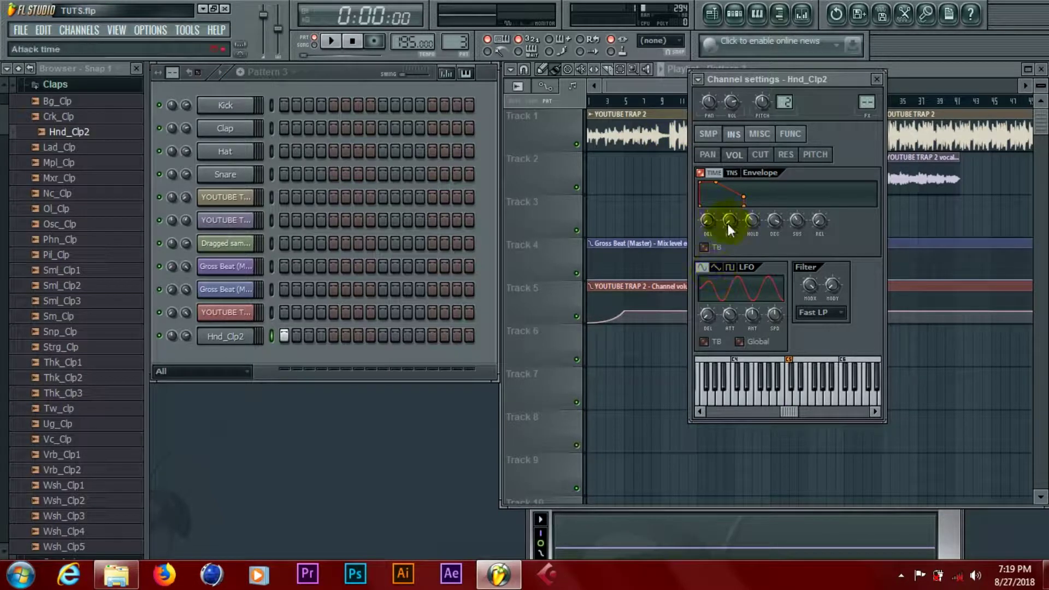
{"action": "left_click_drag", "start_coordinate": [728, 224], "coordinate": [728, 208]}
{"action": "key", "text": "space"}
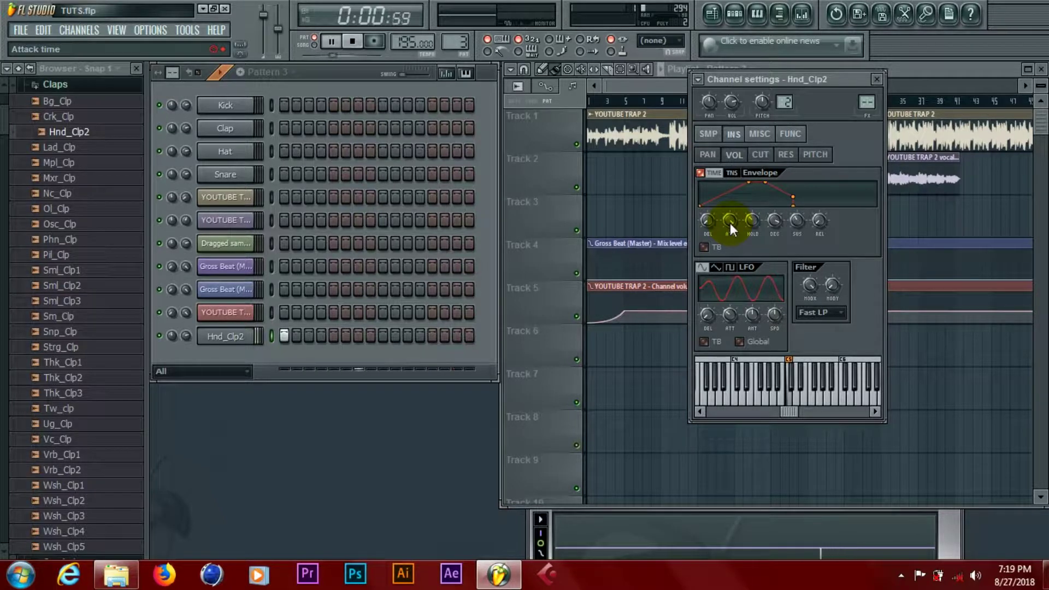
{"action": "key", "text": "space"}
Lower the Hnd_Clp2 volume envelope's attack time to the minimum, play the pattern, and close the channel settings.
{"action": "left_click_drag", "start_coordinate": [708, 205], "coordinate": [699, 205]}
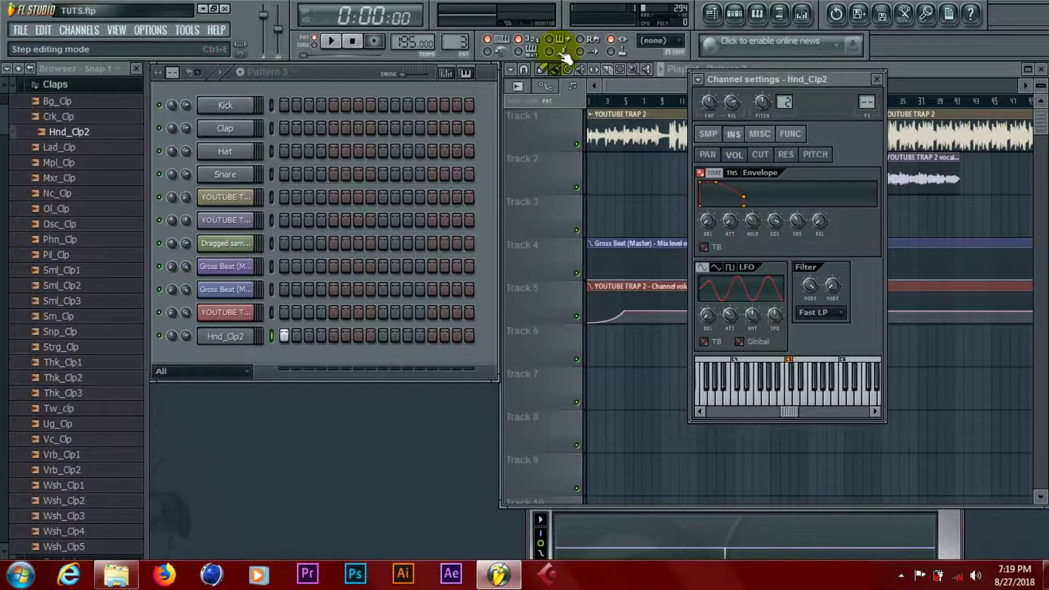
{"action": "key", "text": "space"}
{"action": "key", "text": "space"}
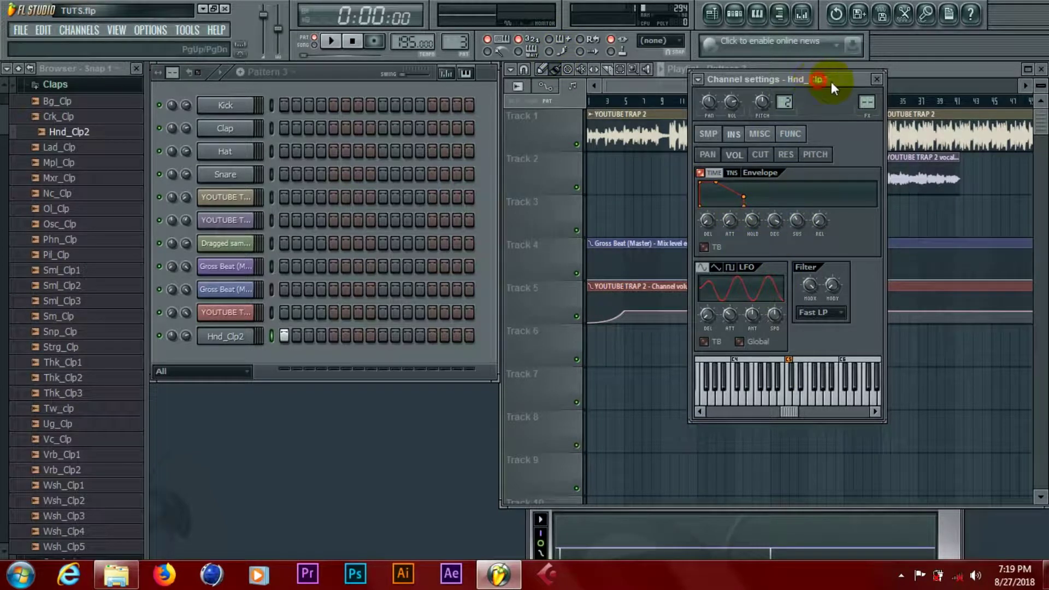
{"action": "left_click", "coordinate": [879, 80]}
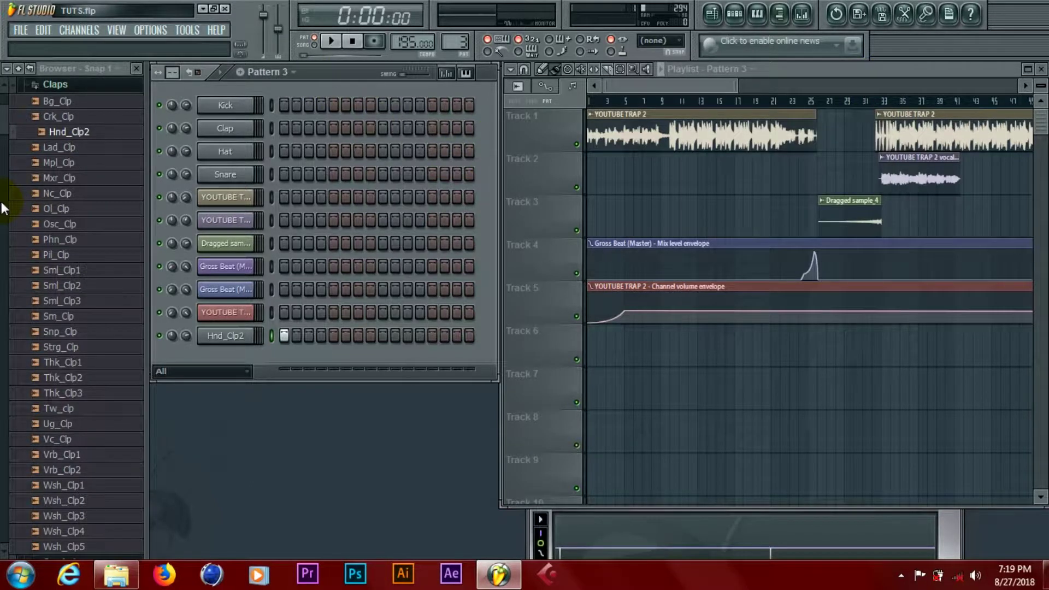
Collapse the Claps folder and the 9th Wonder Kit folder in the Browser.
{"action": "left_click_drag", "start_coordinate": [3, 206], "coordinate": [3, 93]}
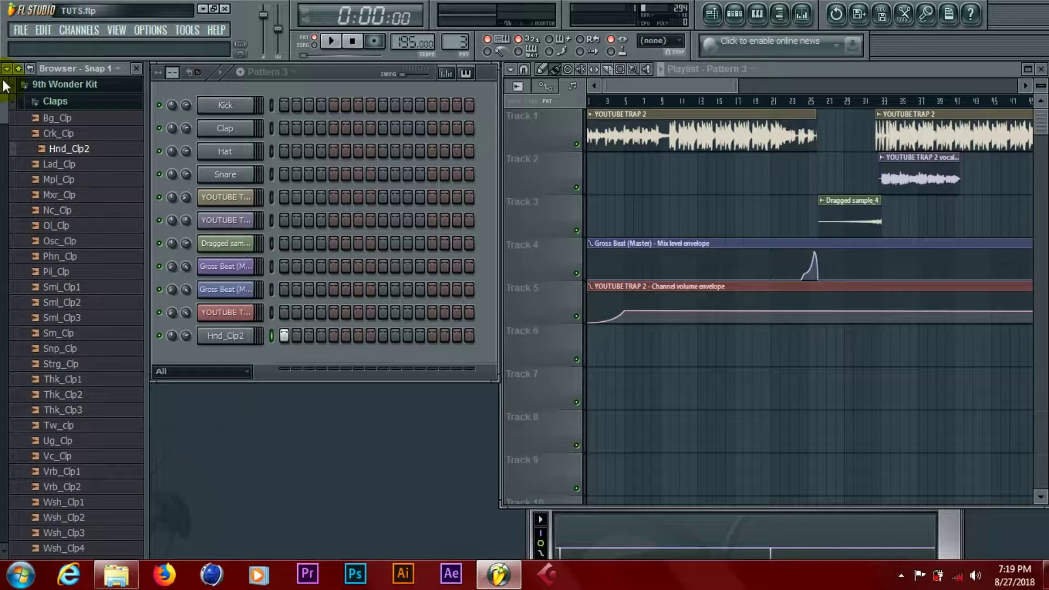
{"action": "left_click", "coordinate": [44, 103]}
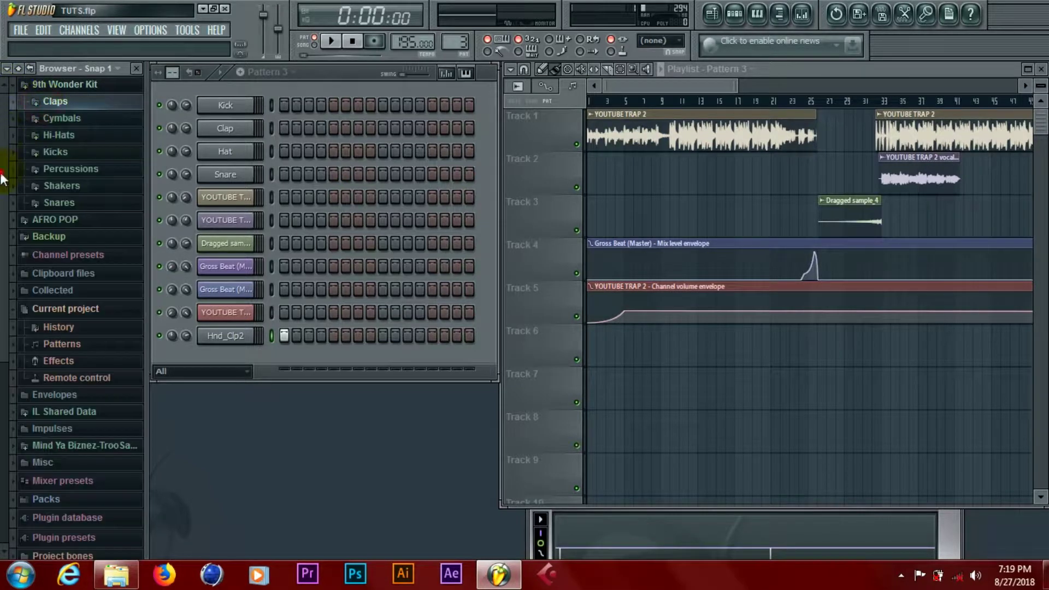
{"action": "left_click", "coordinate": [33, 85]}
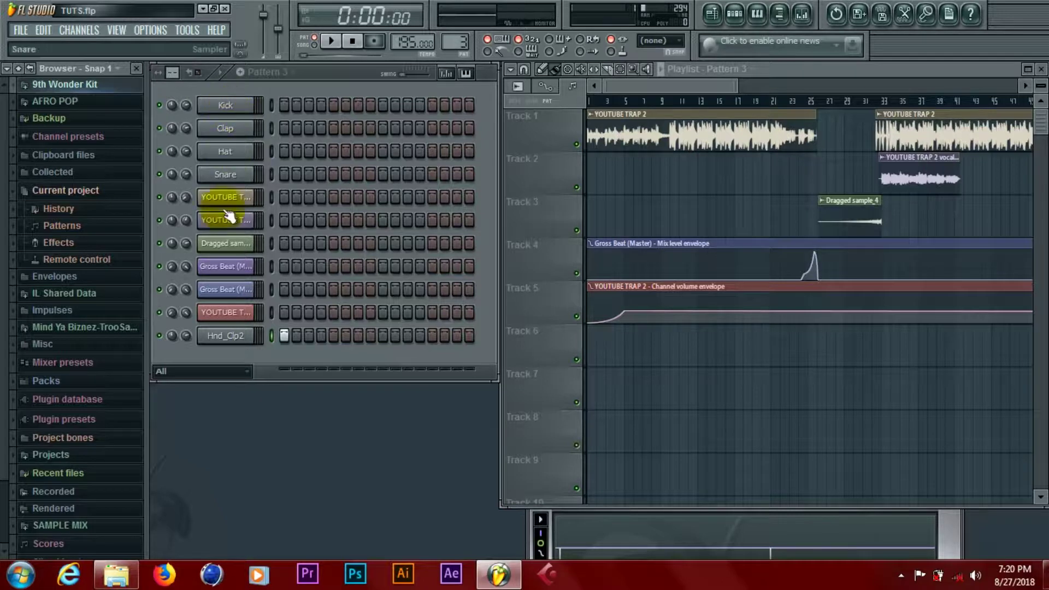
Add a WAVESTATION channel and select its RAM1 preset 3 Reswacker.
{"action": "left_click", "coordinate": [79, 30]}
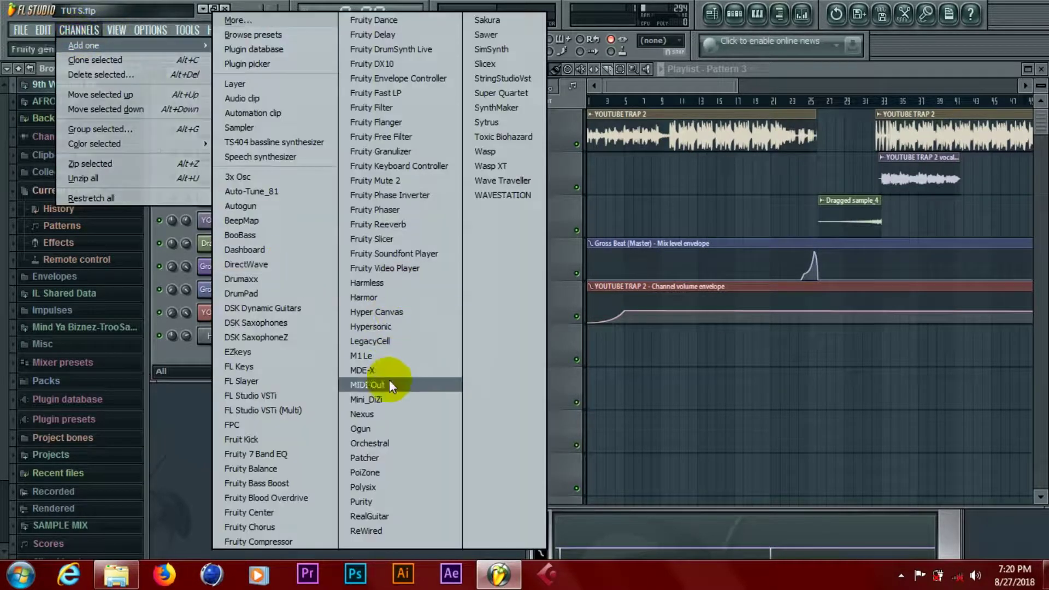
{"action": "left_click", "coordinate": [499, 195]}
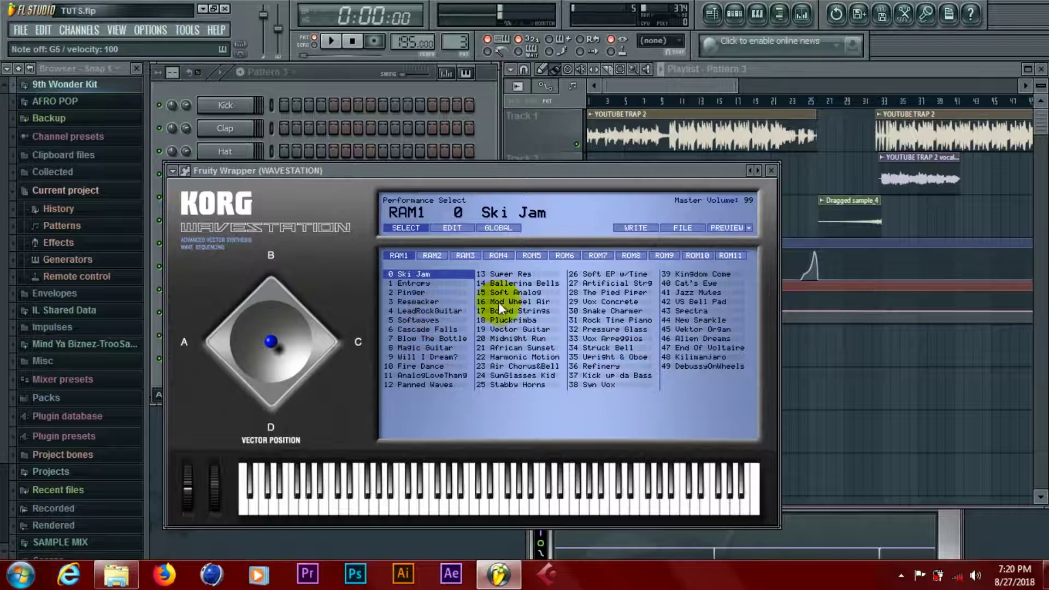
{"action": "left_click", "coordinate": [433, 293]}
{"action": "left_click", "coordinate": [456, 307]}
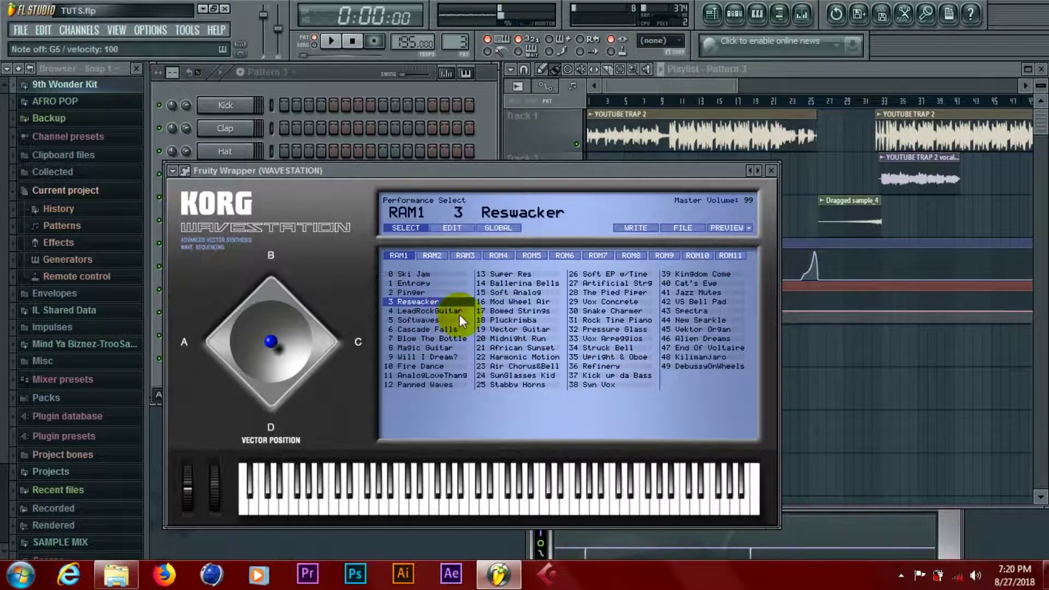
In the WAVESTATION piano roll, draw a one-bar chord of C5, E5 and G5 in bar 1.
{"action": "left_click", "coordinate": [348, 71]}
{"action": "right_click", "coordinate": [225, 358]}
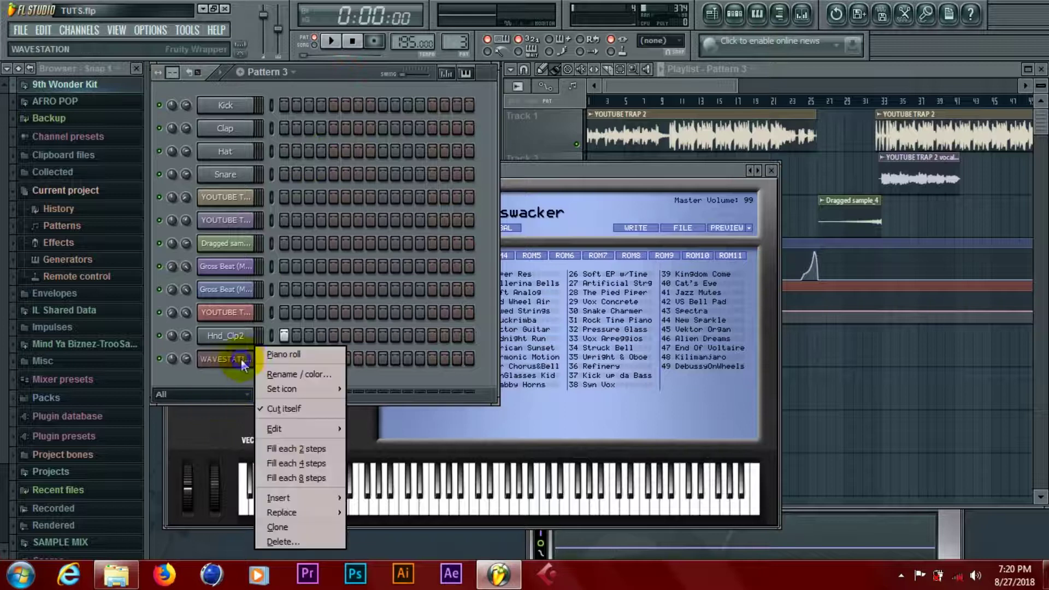
{"action": "left_click", "coordinate": [269, 352]}
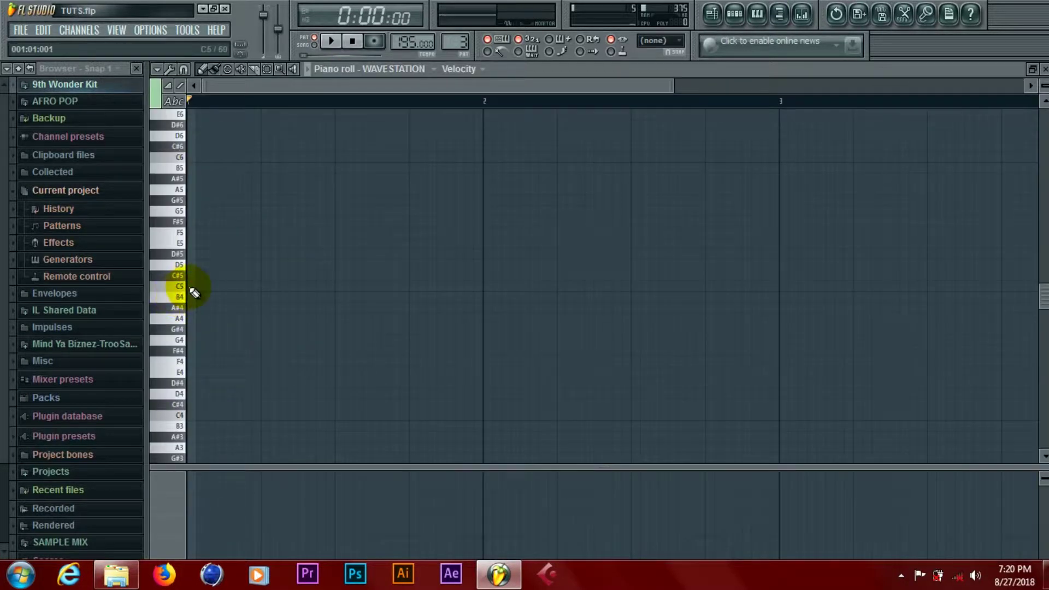
{"action": "left_click", "coordinate": [205, 286]}
{"action": "left_click_drag", "start_coordinate": [222, 285], "coordinate": [482, 287]}
{"action": "left_click", "coordinate": [193, 234]}
{"action": "left_click_drag", "start_coordinate": [214, 234], "coordinate": [198, 244]}
{"action": "left_click", "coordinate": [190, 210]}
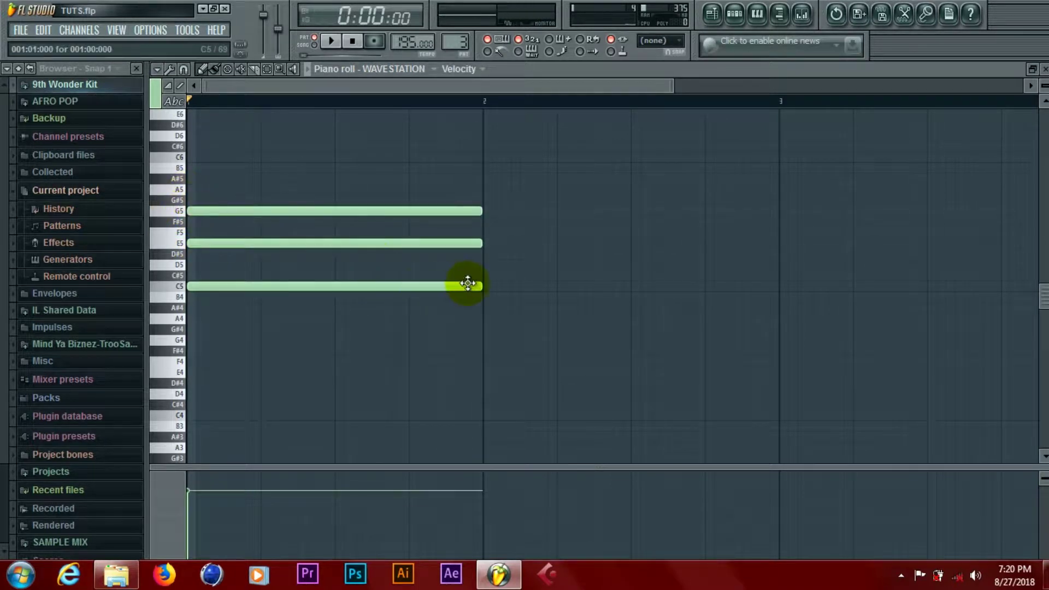
Draw a one-bar chord of A4, E5 and G5 in bar 2, and play the pattern.
{"action": "left_click_drag", "start_coordinate": [485, 307], "coordinate": [485, 317]}
{"action": "left_click_drag", "start_coordinate": [495, 274], "coordinate": [481, 246]}
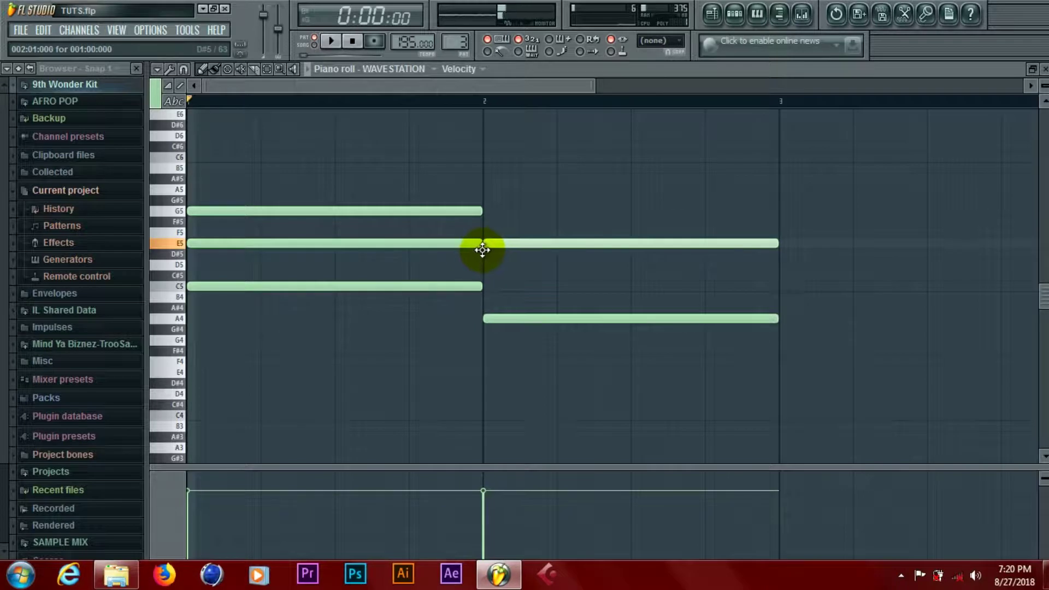
{"action": "left_click", "coordinate": [487, 211]}
{"action": "key", "text": "space"}
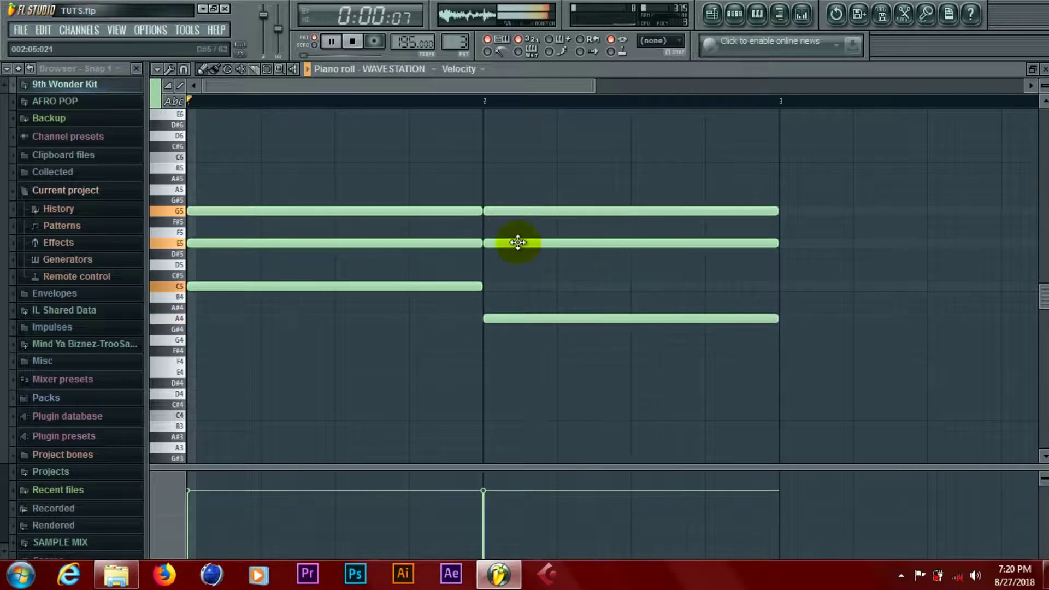
{"action": "mouse_move", "coordinate": [501, 315]}
{"action": "left_mouse_down"}
{"action": "mouse_move", "coordinate": [499, 295]}
{"action": "mouse_move", "coordinate": [499, 321]}
{"action": "left_mouse_up"}
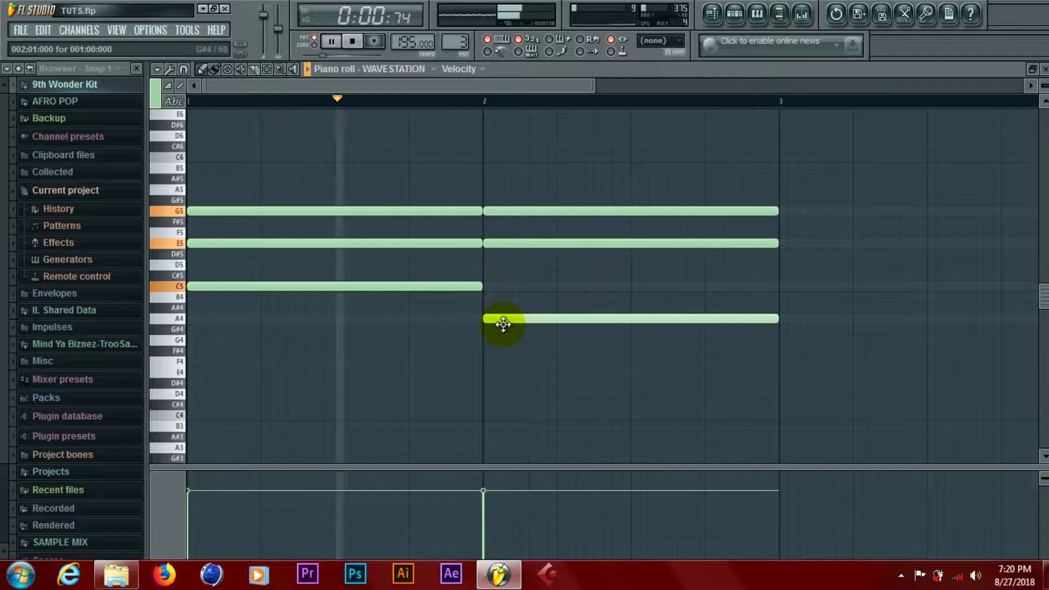
{"action": "mouse_move", "coordinate": [506, 243]}
{"action": "left_mouse_down"}
{"action": "mouse_move", "coordinate": [505, 263]}
{"action": "mouse_move", "coordinate": [522, 243]}
{"action": "left_mouse_up"}
{"action": "key", "text": "space"}
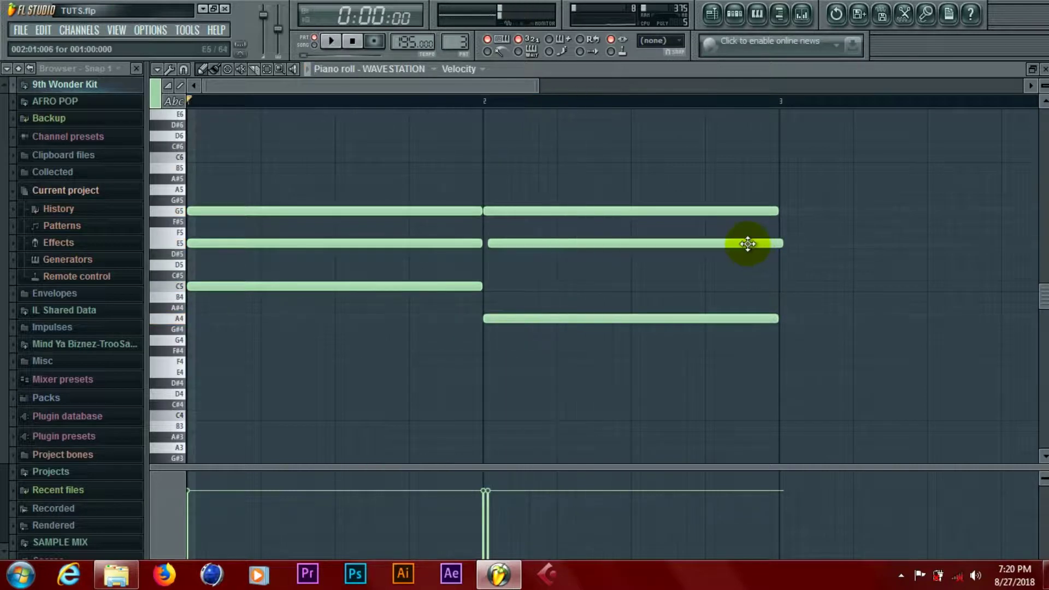
{"action": "left_click_drag", "start_coordinate": [745, 241], "coordinate": [740, 241]}
Draw a one-bar chord of G4, C5 and E5 in bar 3, and play the pattern.
{"action": "left_click", "coordinate": [781, 286]}
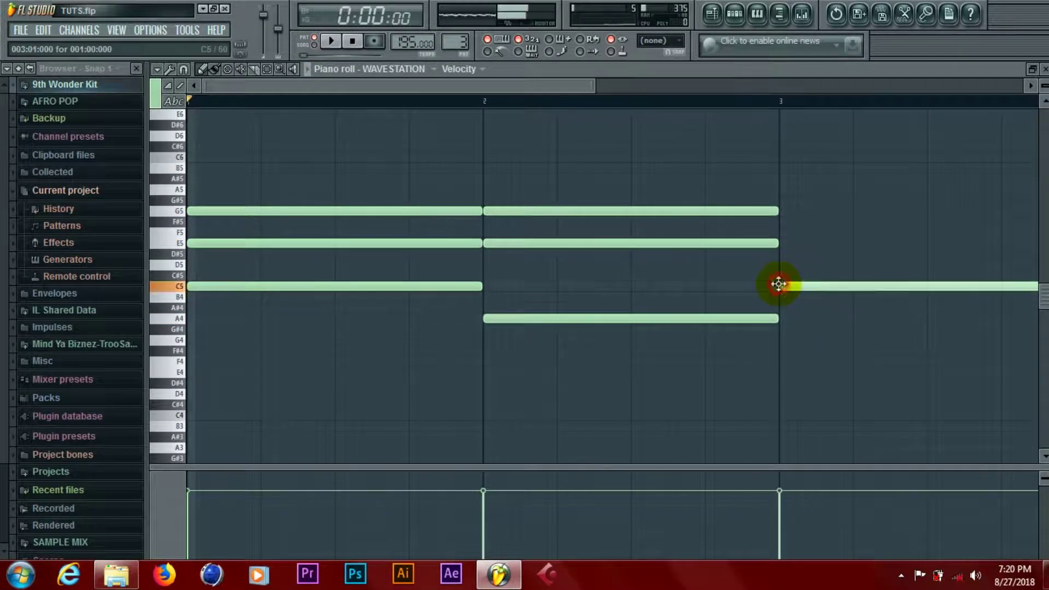
{"action": "left_click_drag", "start_coordinate": [792, 288], "coordinate": [789, 345]}
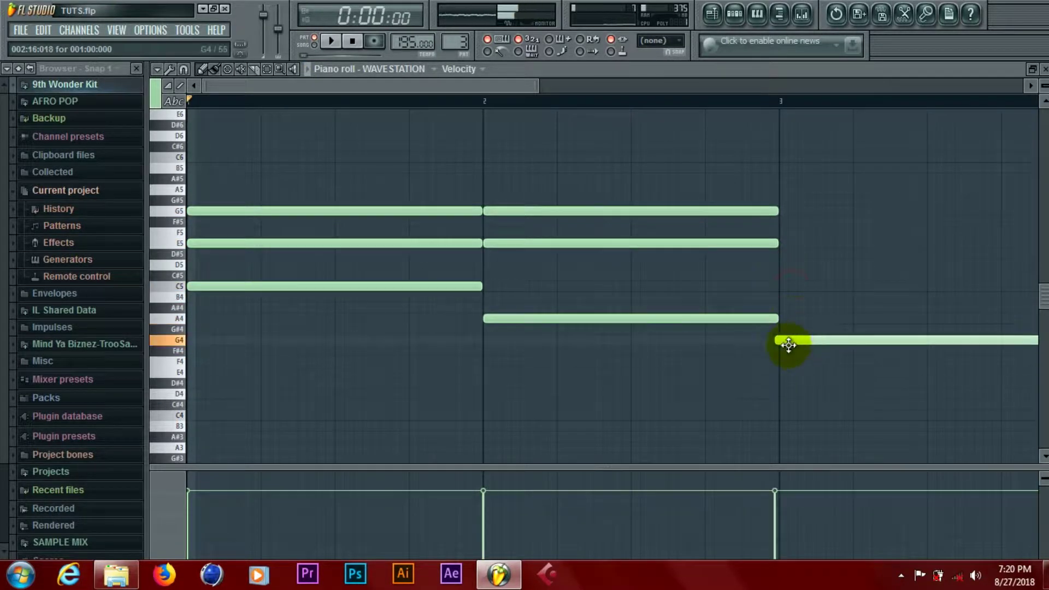
{"action": "left_click", "coordinate": [782, 286]}
{"action": "left_click", "coordinate": [780, 242]}
{"action": "key", "text": "space"}
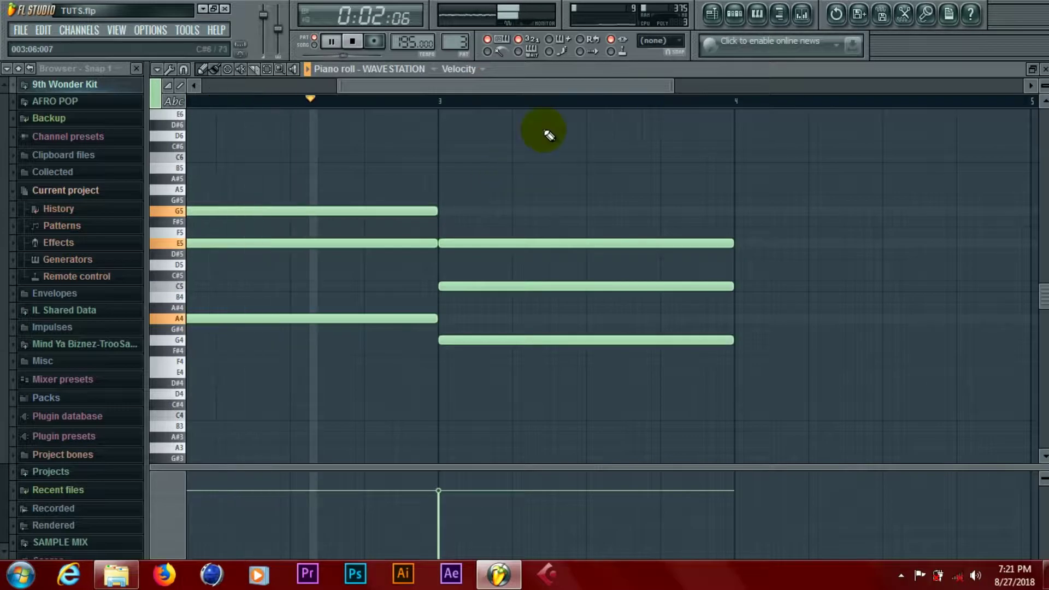
{"action": "key", "text": "space"}
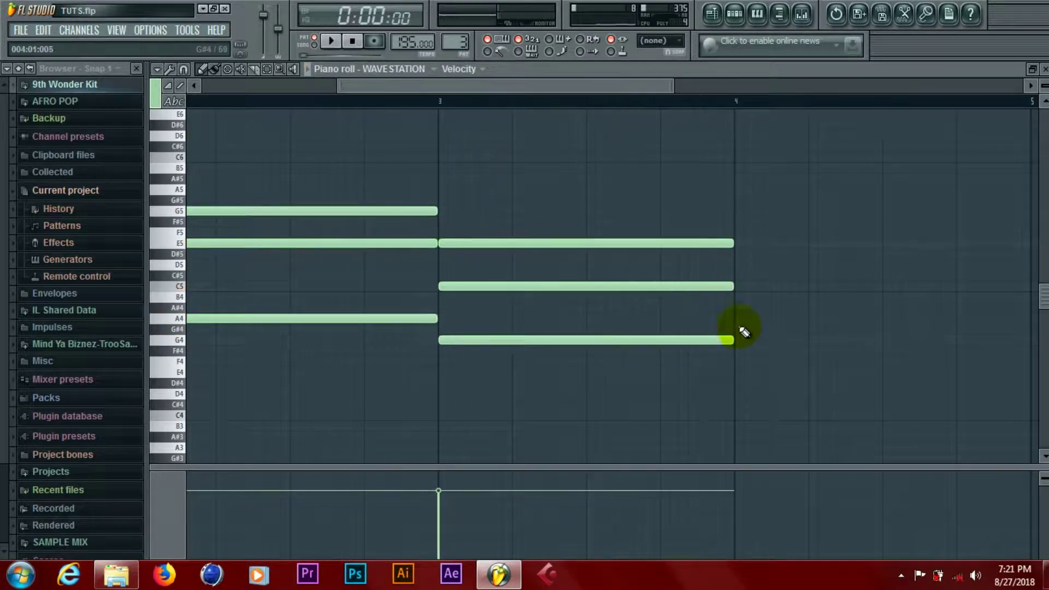
Draw a one-bar chord of F4, A4 and C5 in bar 4, and play the pattern.
{"action": "left_click", "coordinate": [745, 350]}
{"action": "left_click_drag", "start_coordinate": [747, 365], "coordinate": [746, 374]}
{"action": "left_click_drag", "start_coordinate": [746, 322], "coordinate": [735, 283]}
{"action": "key", "text": "space"}
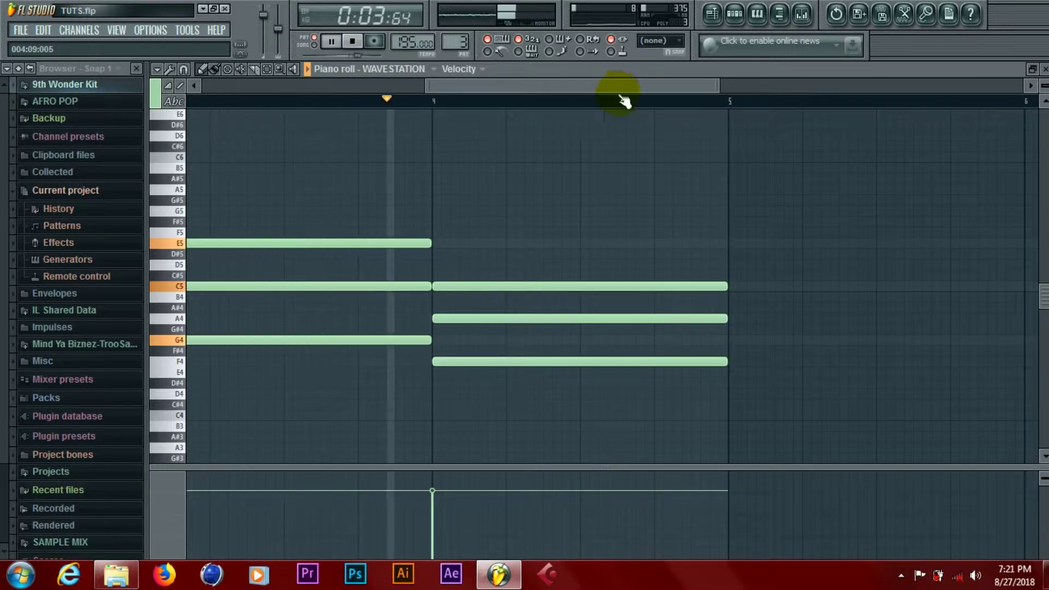
{"action": "key", "text": "space"}
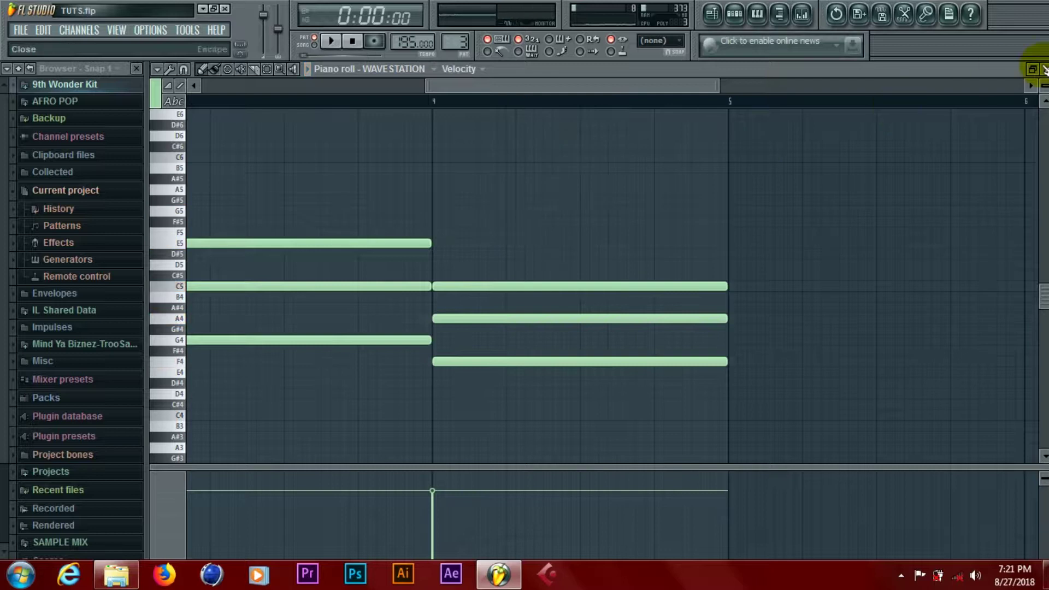
Close the piano roll, audition several WAVESTATION RAM1 presets while the pattern plays, and settle on 27 Artificial Strg.
{"action": "left_click", "coordinate": [1041, 68]}
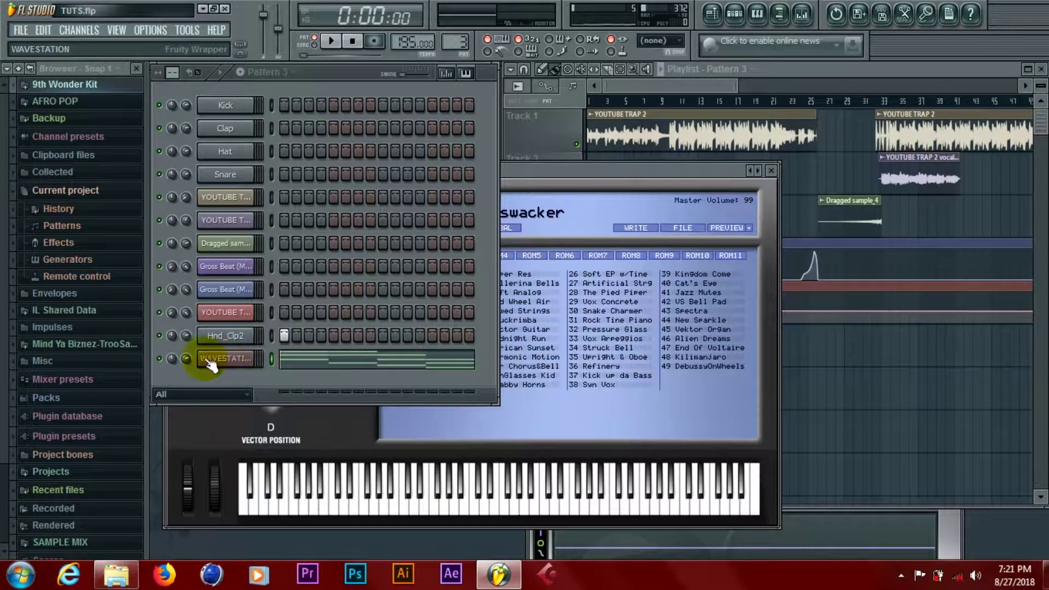
{"action": "left_click", "coordinate": [605, 165]}
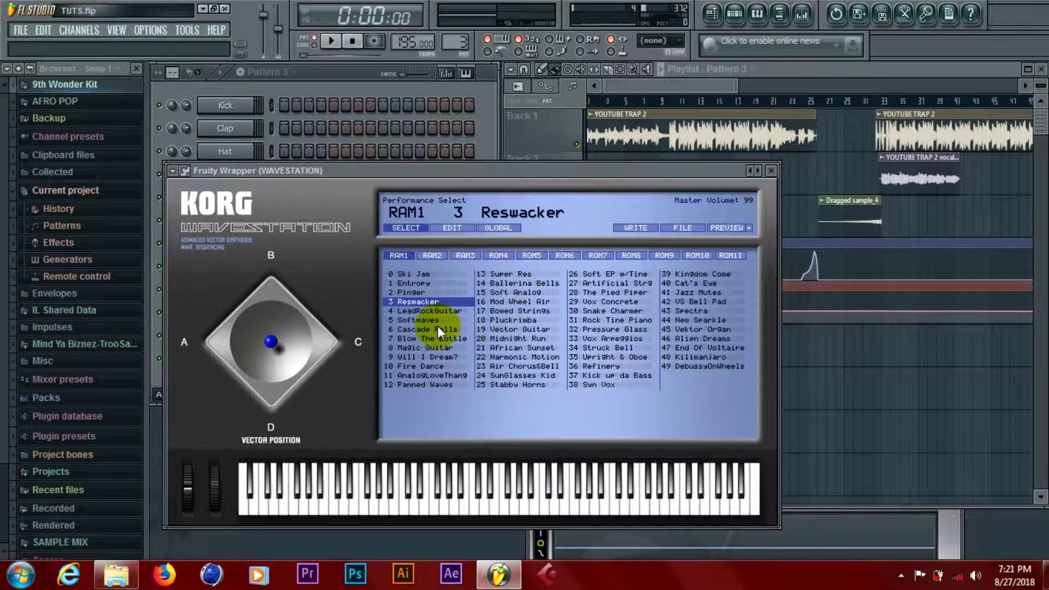
{"action": "left_click", "coordinate": [442, 310]}
{"action": "key", "text": "space"}
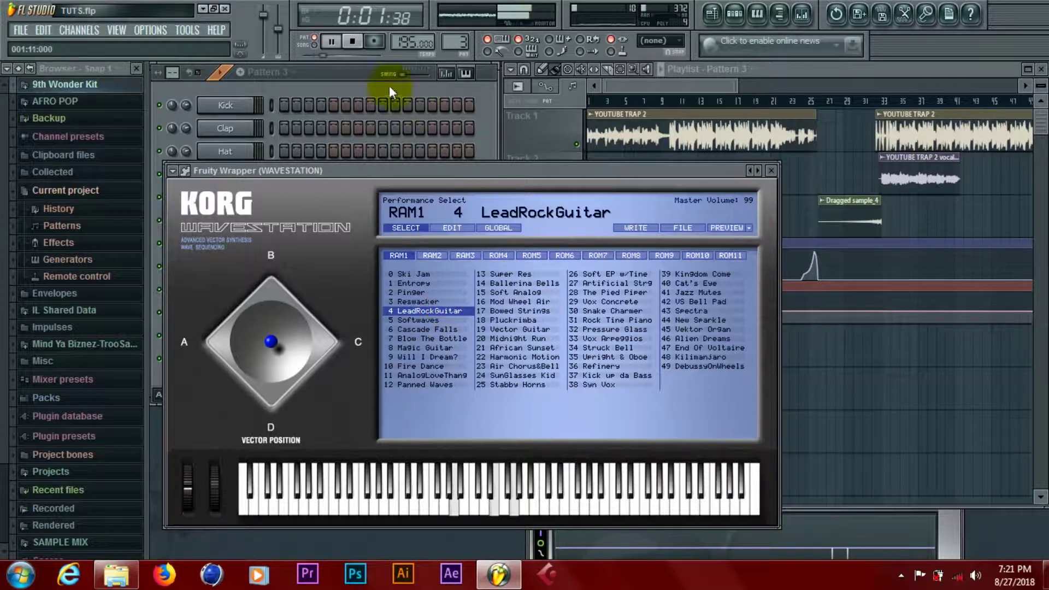
{"action": "left_click", "coordinate": [440, 329]}
{"action": "left_click", "coordinate": [531, 320]}
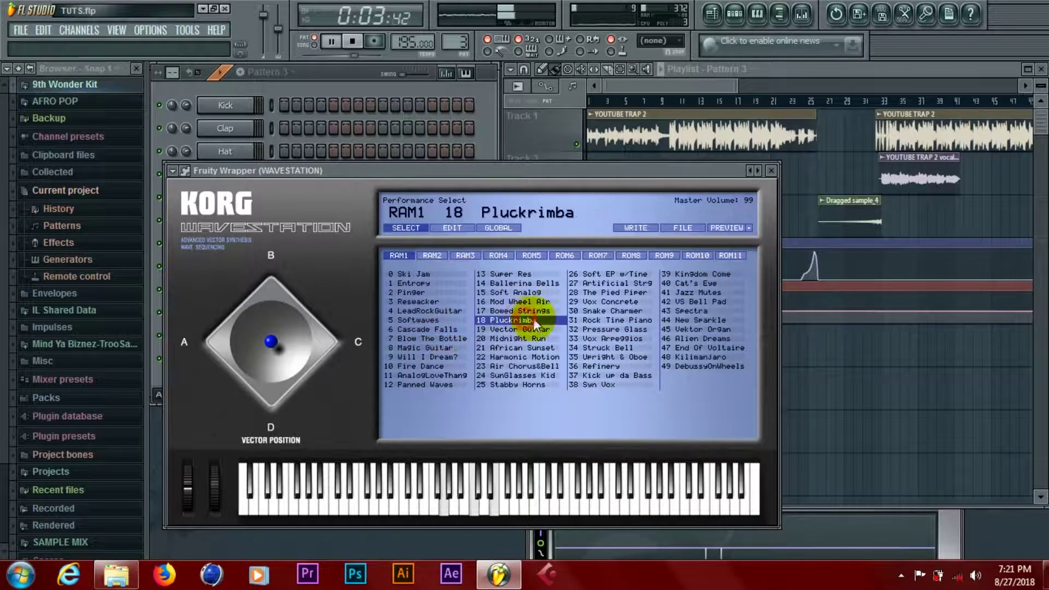
{"action": "left_click", "coordinate": [687, 312]}
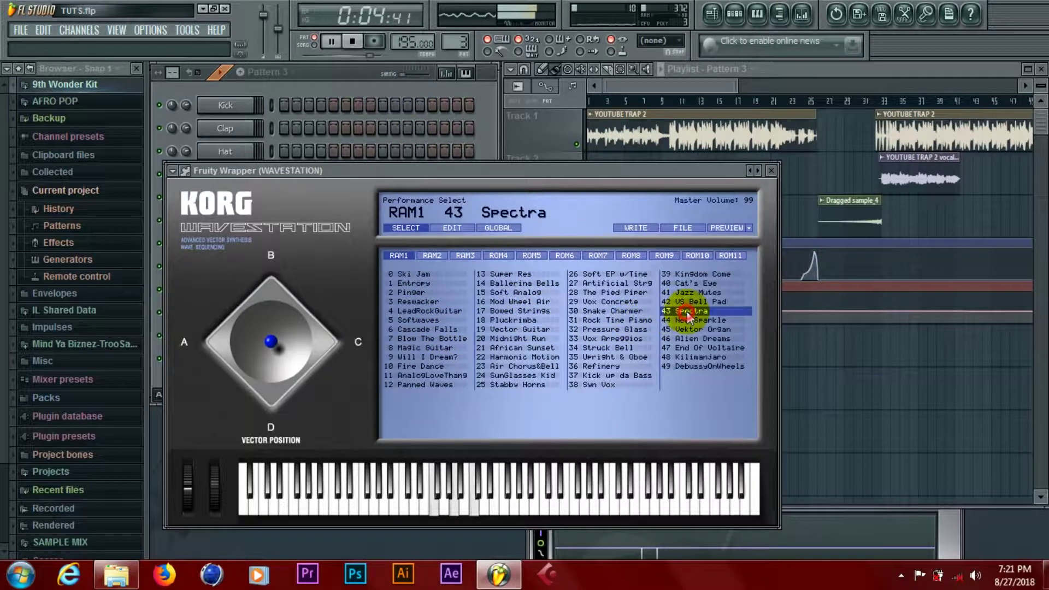
{"action": "left_click", "coordinate": [623, 291]}
{"action": "left_click", "coordinate": [627, 275]}
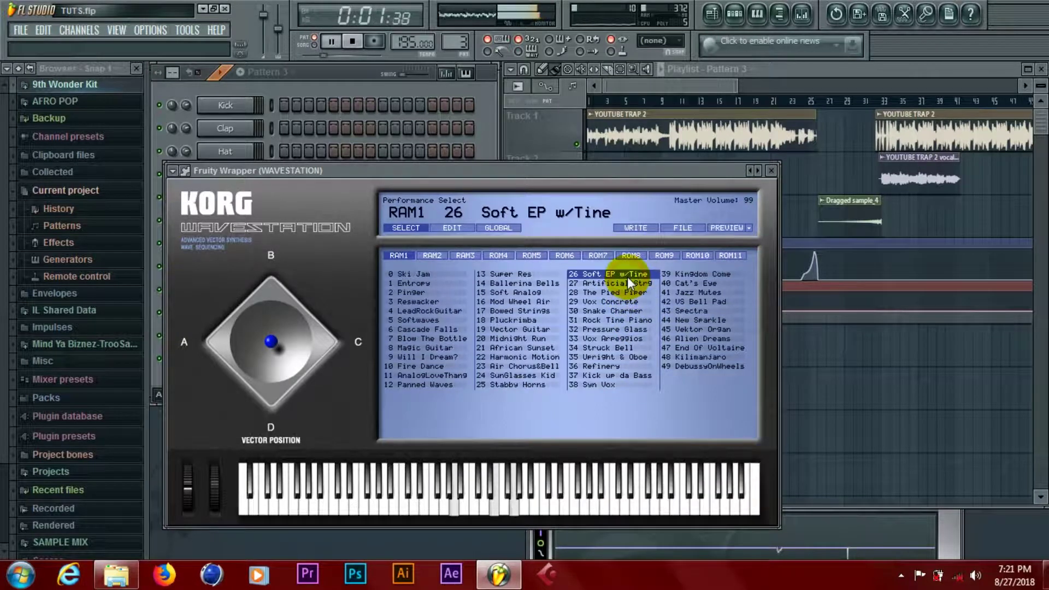
{"action": "left_click", "coordinate": [618, 283]}
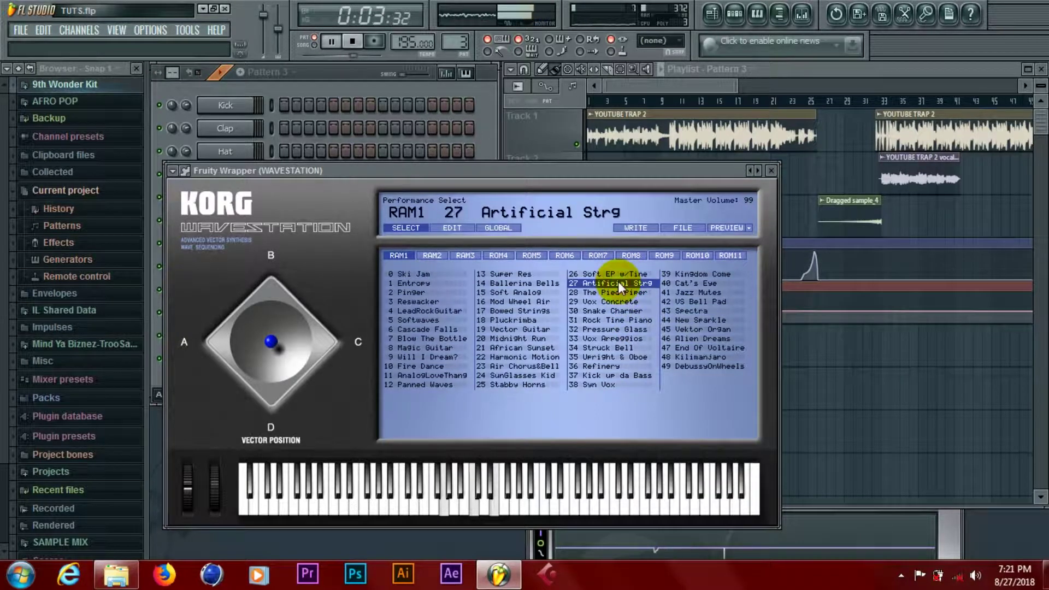
{"action": "left_click", "coordinate": [594, 329]}
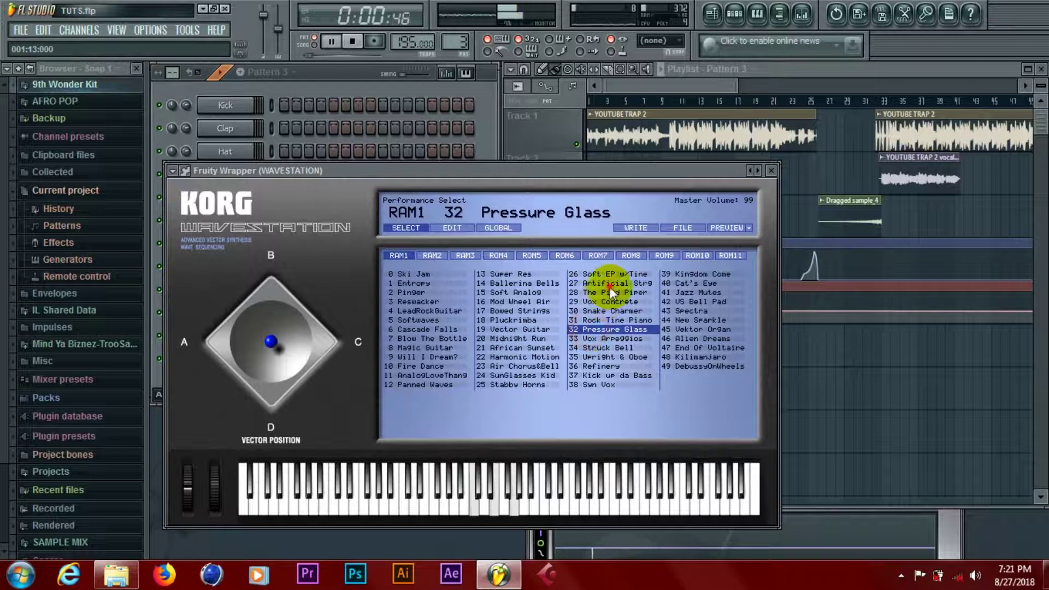
{"action": "left_click", "coordinate": [607, 283]}
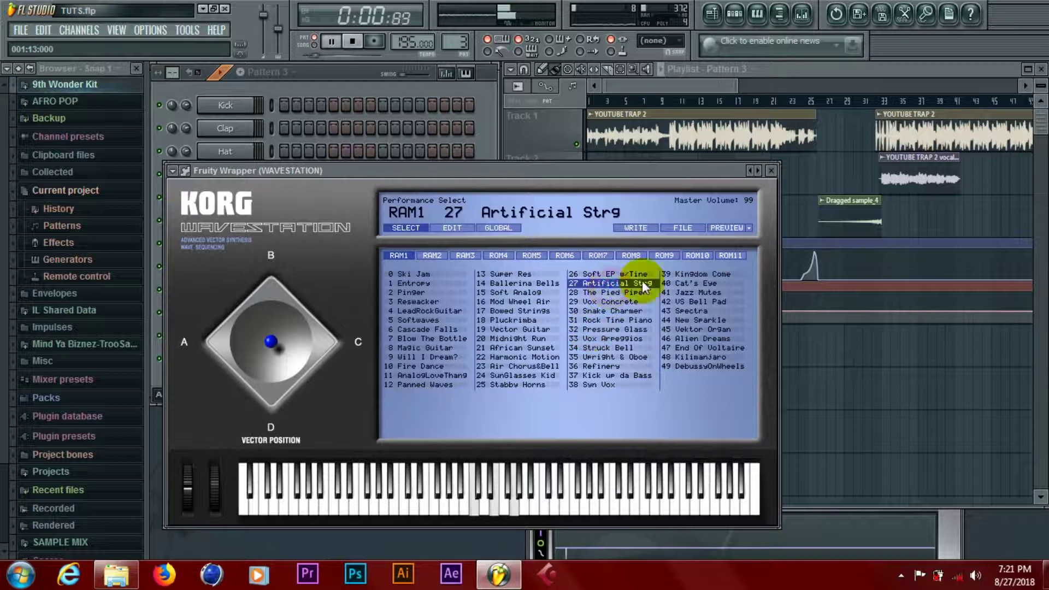
{"action": "left_click", "coordinate": [771, 171]}
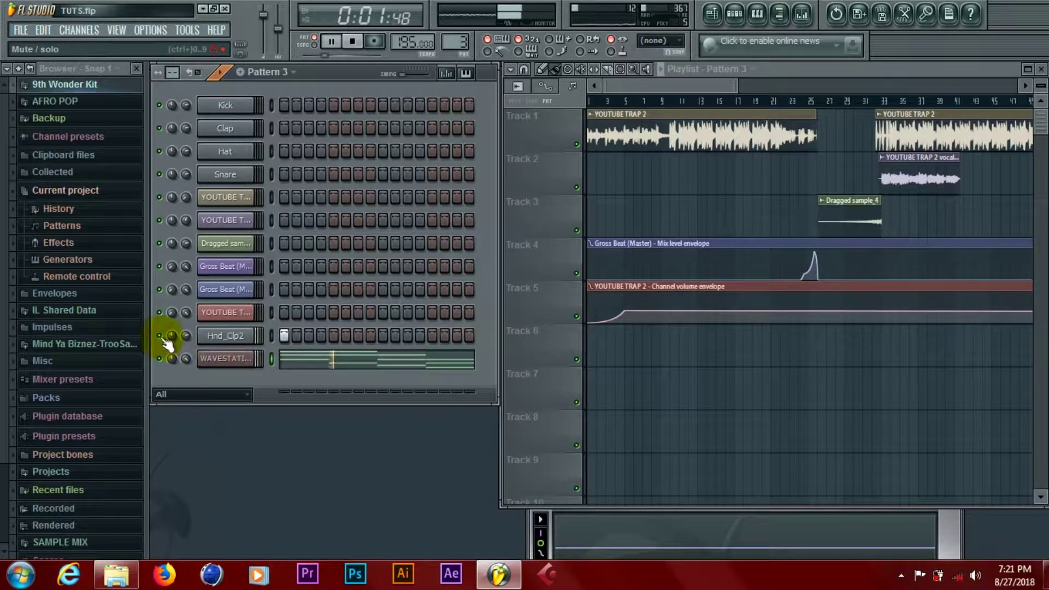
{"action": "key", "text": "space"}
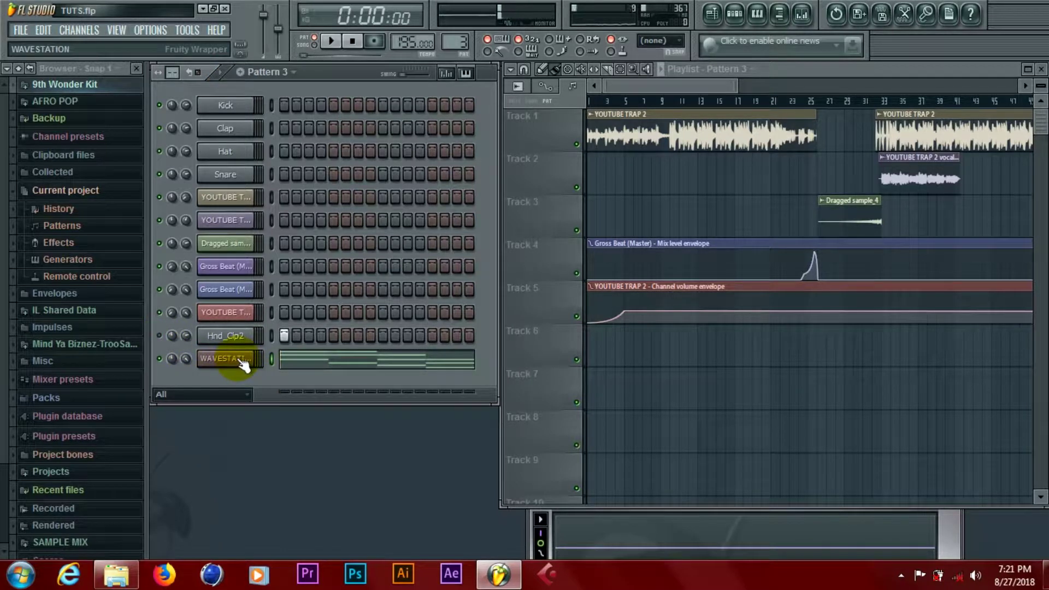
In the WAVESTATION piano roll, transpose all notes up one semitone, moving C5 to C#5, and play the pattern.
{"action": "left_click", "coordinate": [326, 365]}
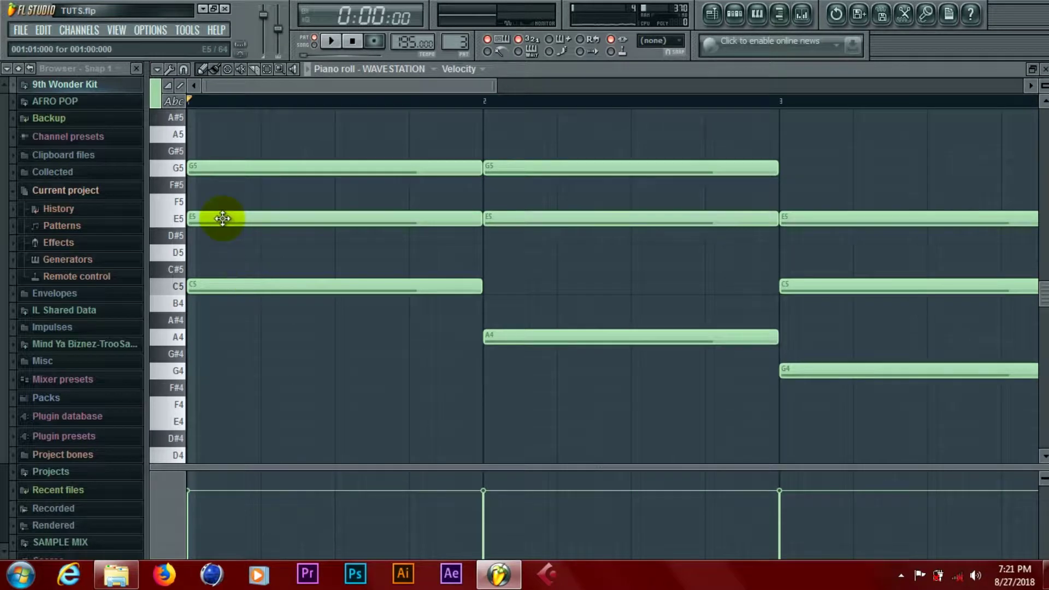
{"action": "key", "text": "ctrl+a"}
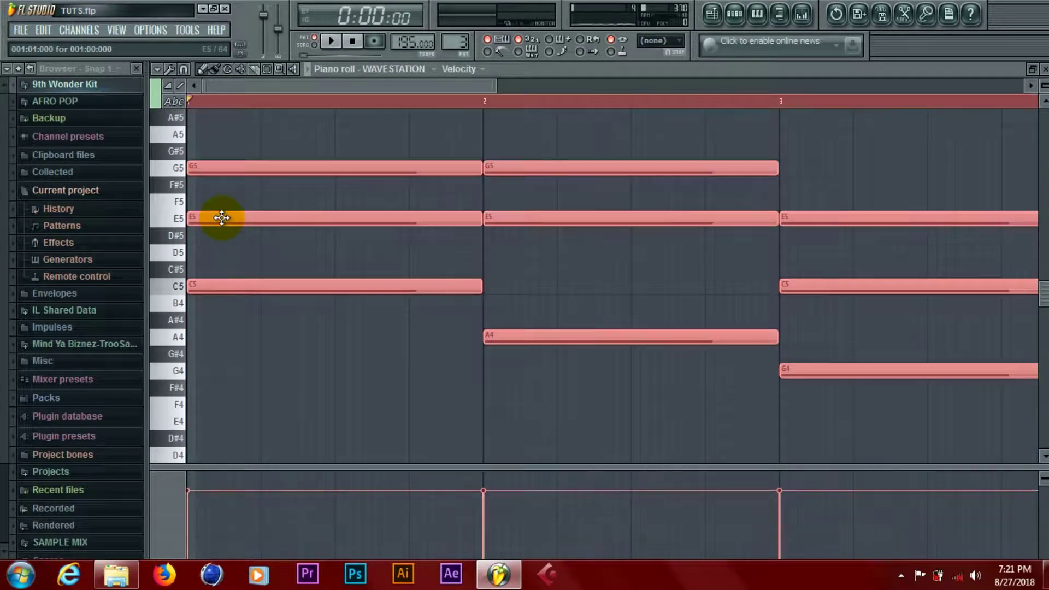
{"action": "left_click_drag", "start_coordinate": [199, 286], "coordinate": [194, 263]}
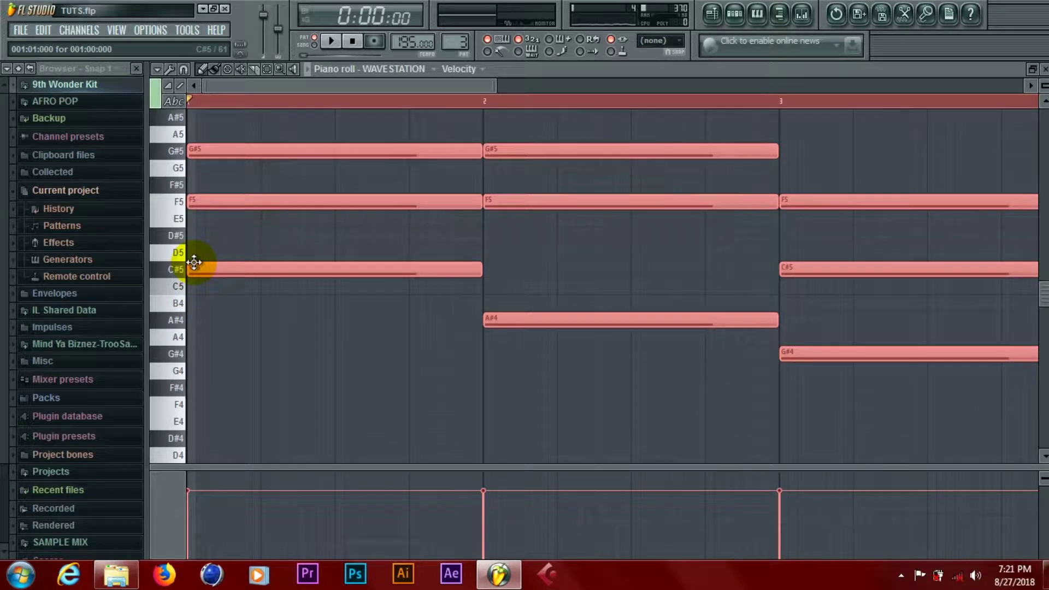
{"action": "key", "text": "space"}
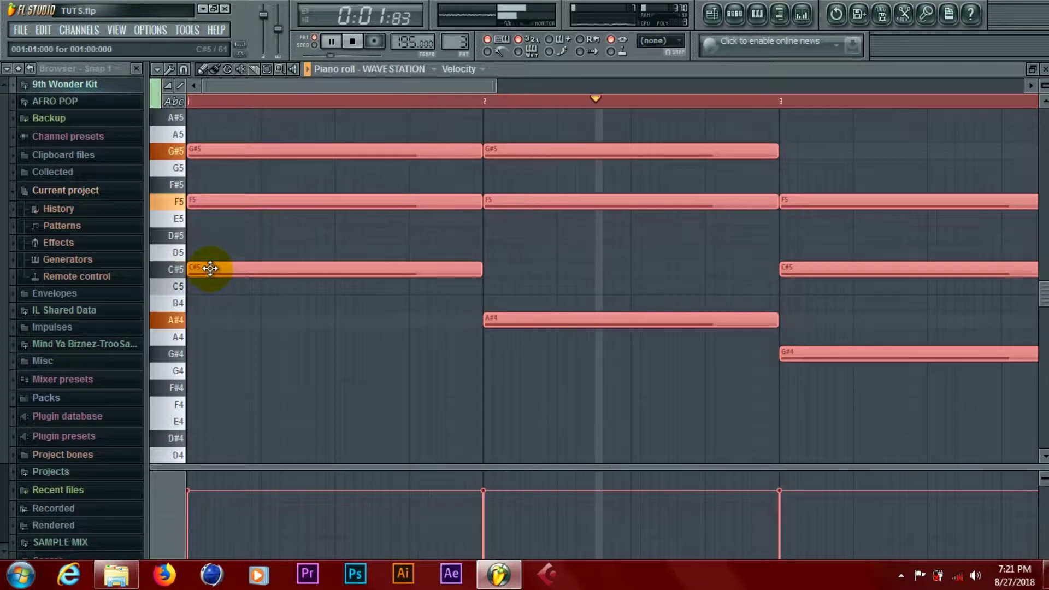
Raise all notes until C#5 in bar 1 reaches F5, and move them back down to C5.
{"action": "left_click_drag", "start_coordinate": [210, 268], "coordinate": [209, 198]}
{"action": "key", "text": "space"}
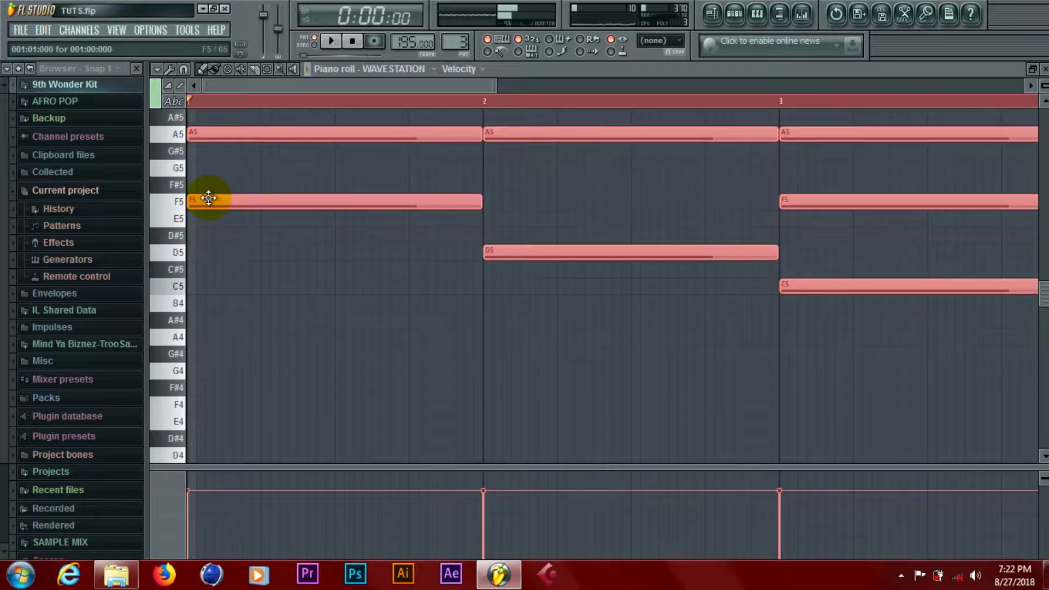
{"action": "left_click", "coordinate": [24, 31]}
{"action": "left_click", "coordinate": [77, 13]}
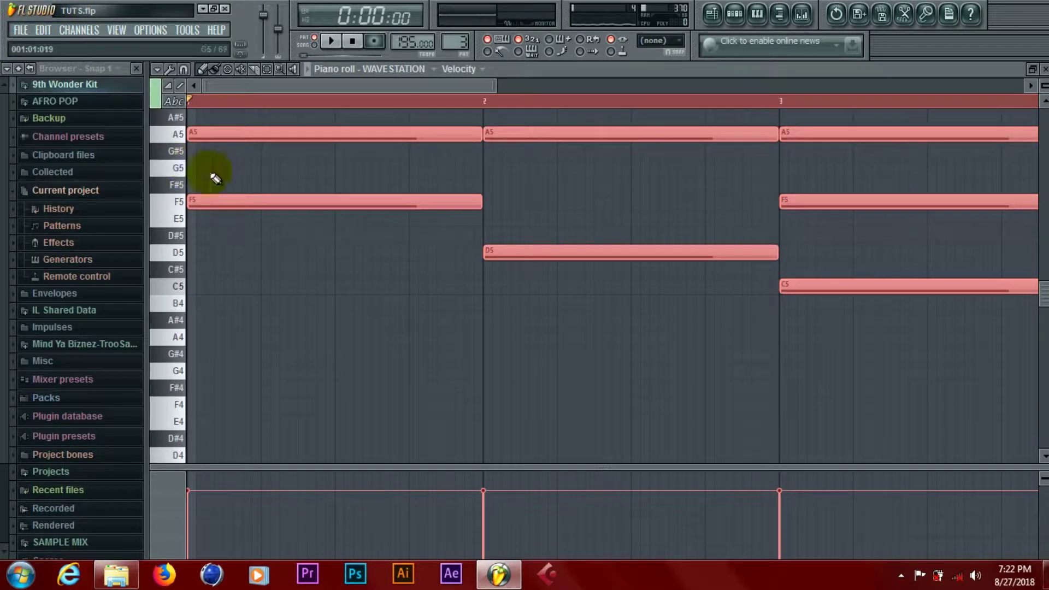
{"action": "left_click_drag", "start_coordinate": [200, 198], "coordinate": [192, 287]}
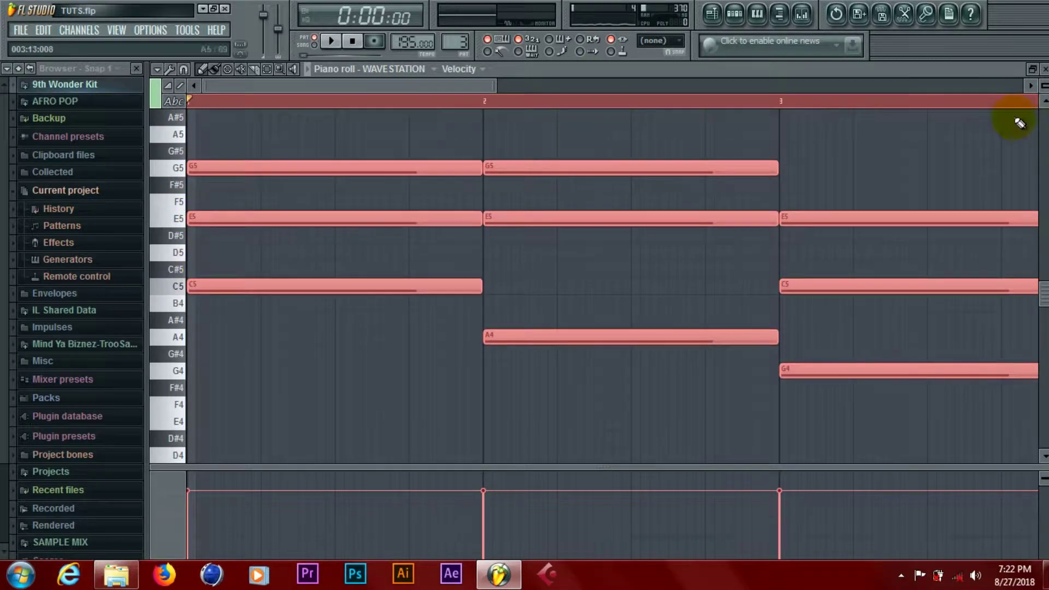
{"action": "left_click", "coordinate": [1044, 69]}
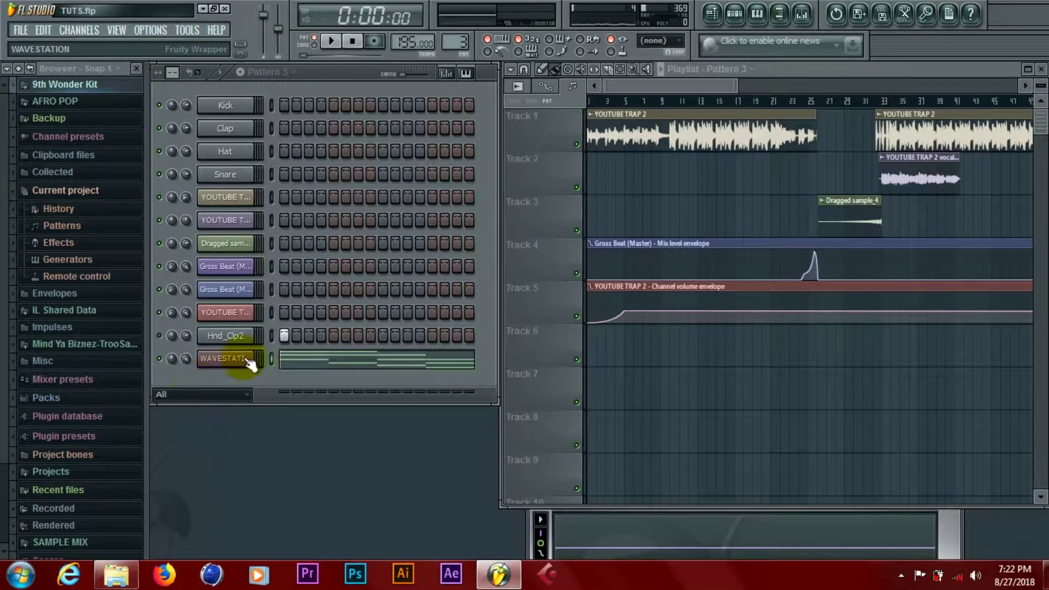
Try lower and higher root notes in the WAVESTATION channel settings while the pattern plays, and return the root near C5.
{"action": "left_click", "coordinate": [226, 359]}
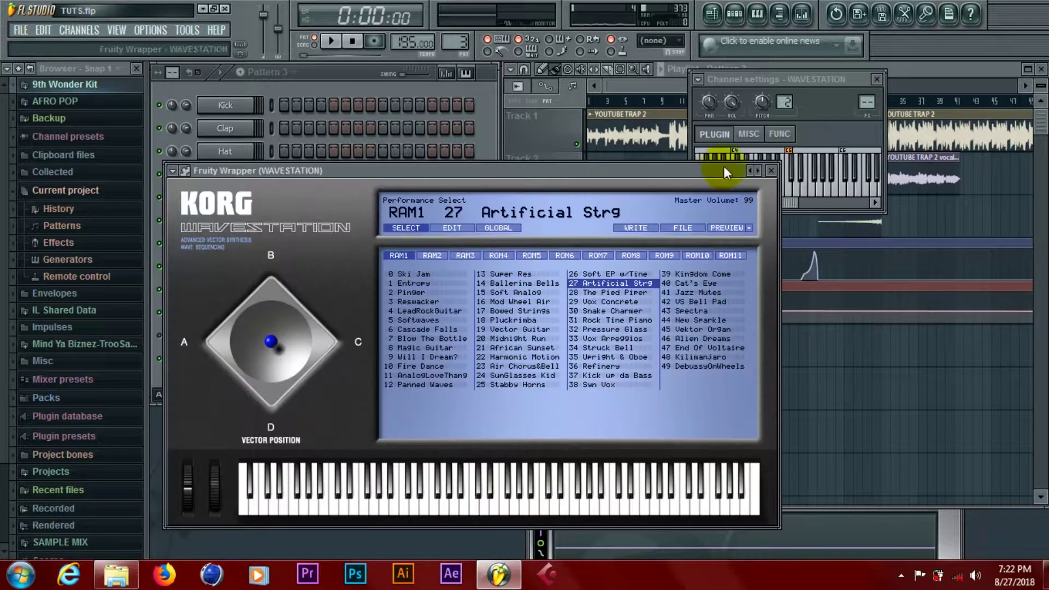
{"action": "left_click_drag", "start_coordinate": [796, 79], "coordinate": [446, 126]}
{"action": "left_click", "coordinate": [770, 171]}
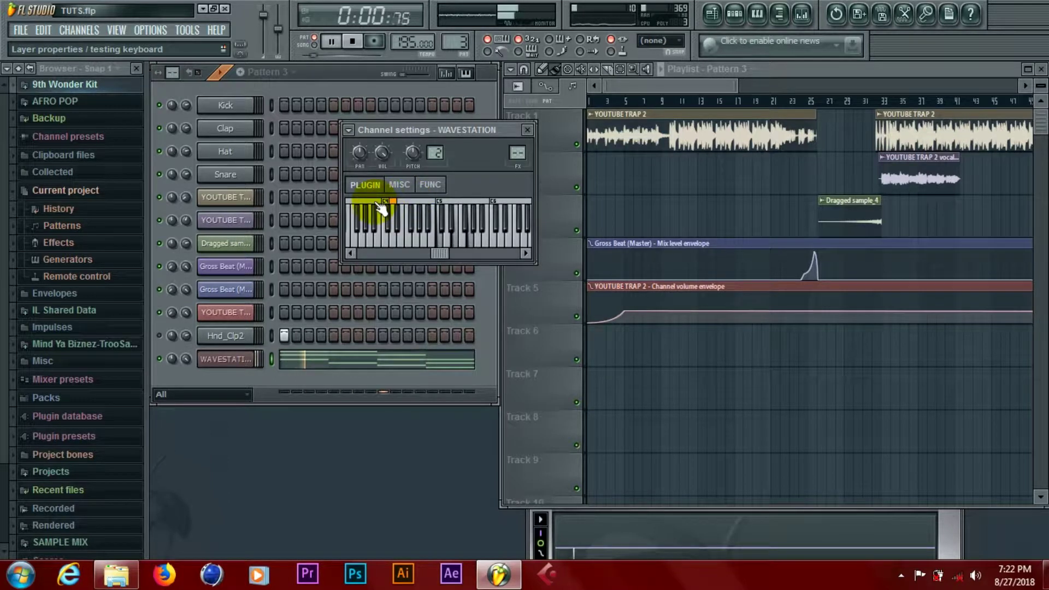
{"action": "left_click", "coordinate": [465, 200]}
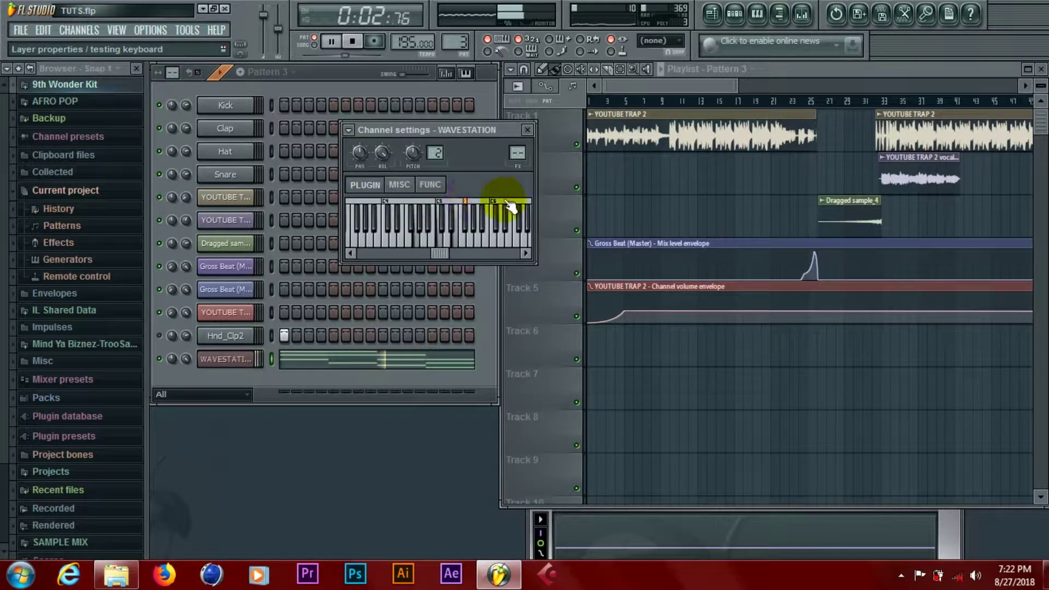
{"action": "left_click", "coordinate": [442, 201]}
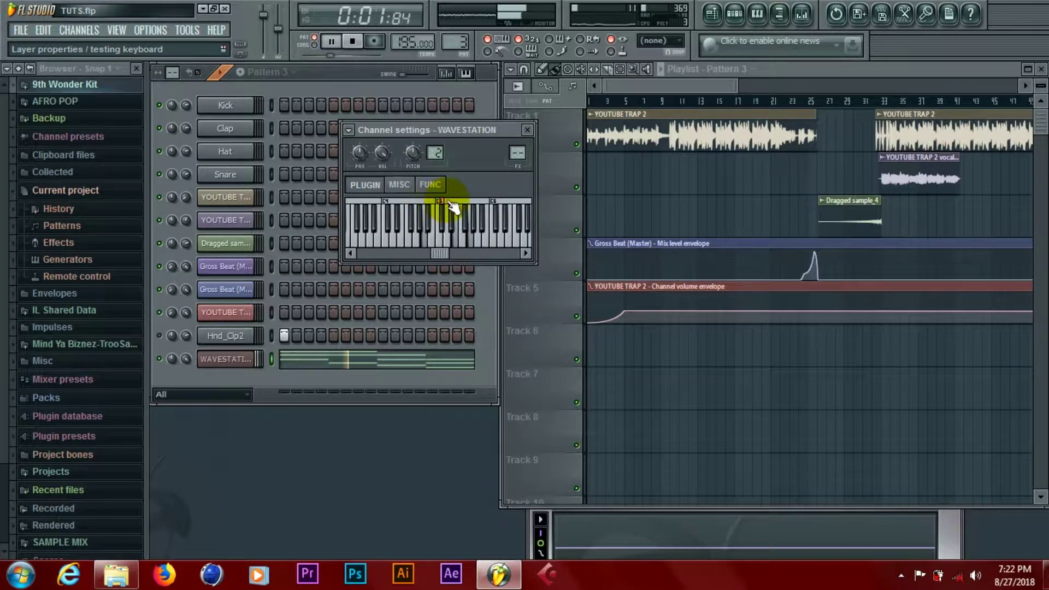
{"action": "left_click", "coordinate": [528, 131]}
{"action": "key", "text": "space"}
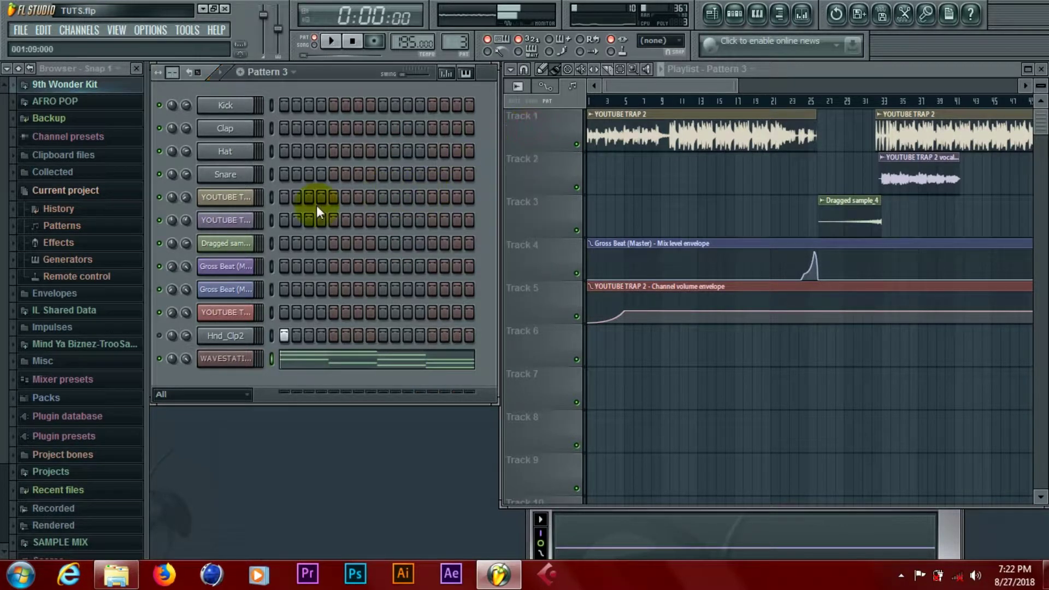
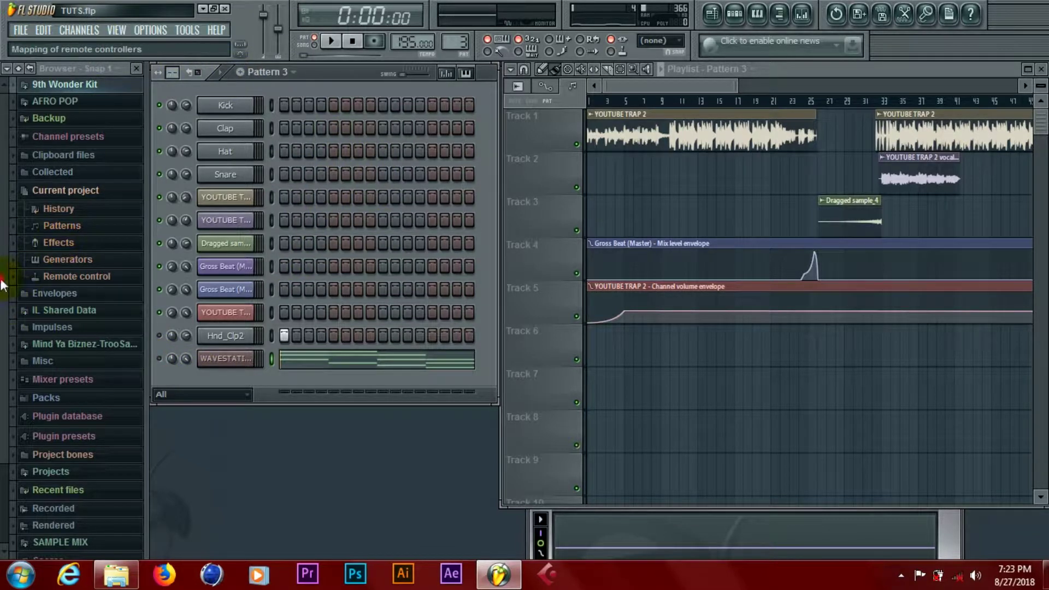
Expand the SAMPLE MIX folder and its SAMPLE 1 subfolder in the Browser.
{"action": "scroll", "coordinate": [11, 416], "scroll_direction": "down", "scroll_amount": 3}
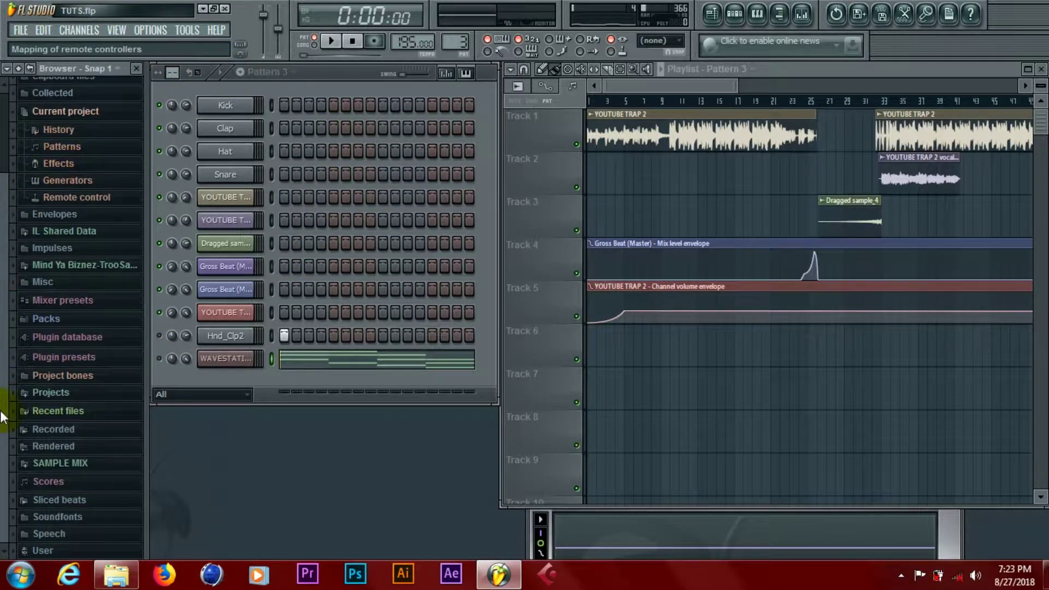
{"action": "left_click", "coordinate": [26, 465]}
{"action": "left_click", "coordinate": [34, 470]}
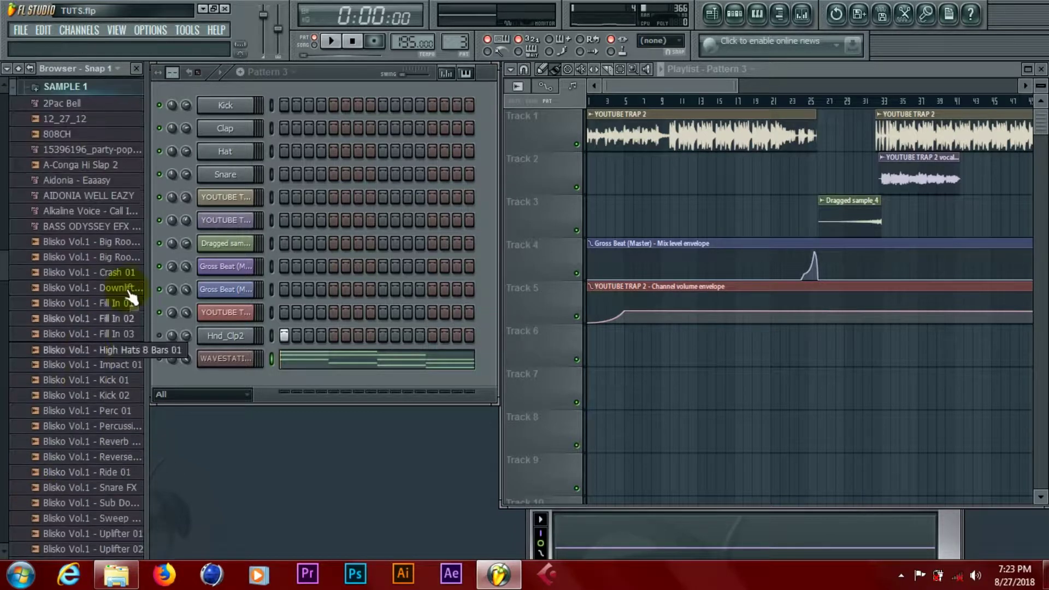
Collapse SAMPLE 1, open the 1 Kicks folder in SAMPLE 2, and preview the Survival - Kick (19) sample.
{"action": "scroll", "coordinate": [3, 299], "scroll_direction": "up", "scroll_amount": 10}
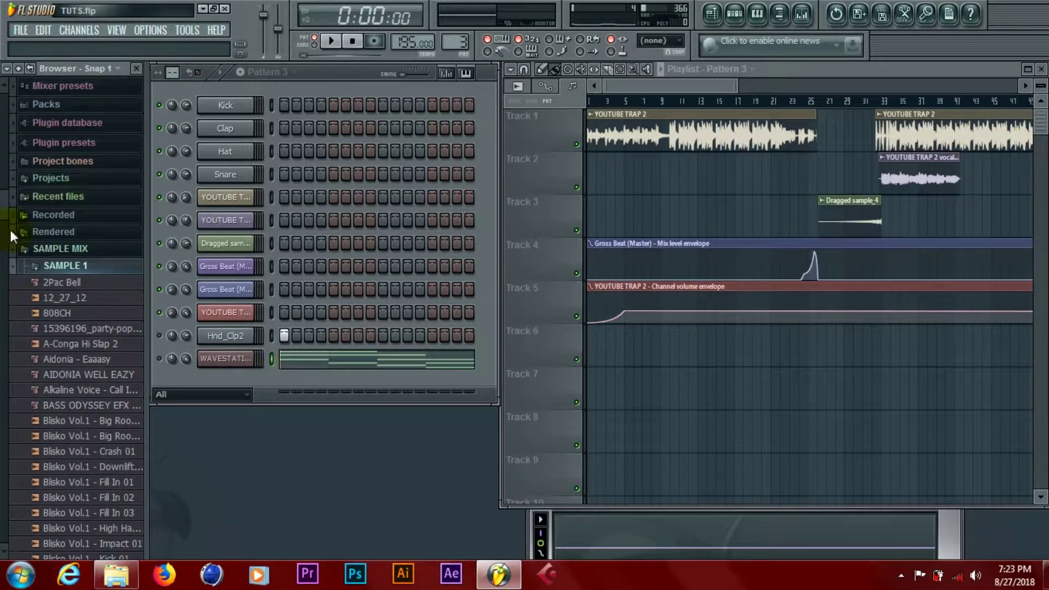
{"action": "left_click", "coordinate": [41, 268]}
{"action": "left_click", "coordinate": [60, 446]}
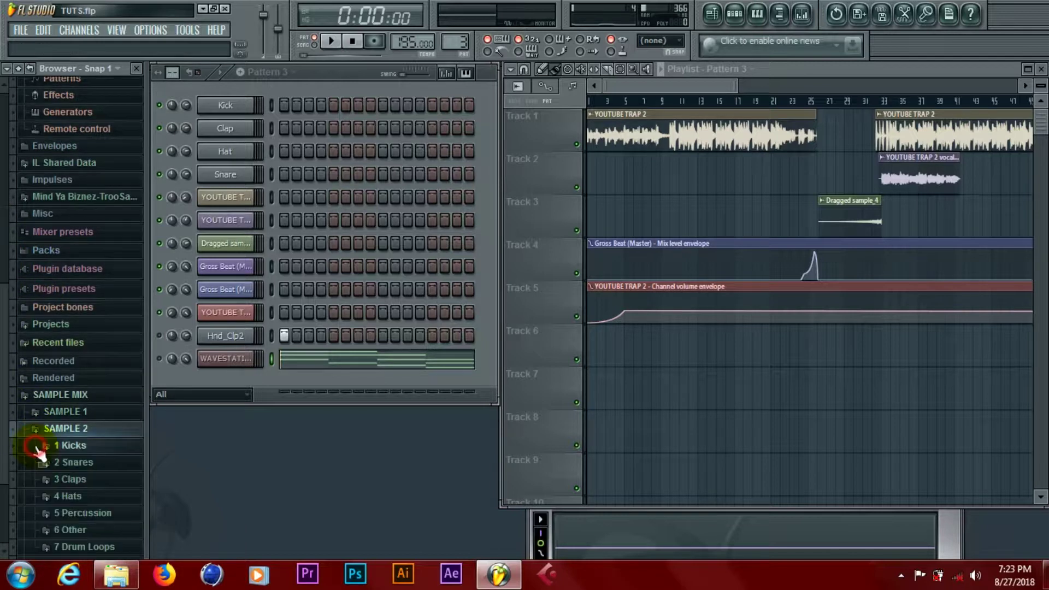
{"action": "left_click", "coordinate": [66, 404]}
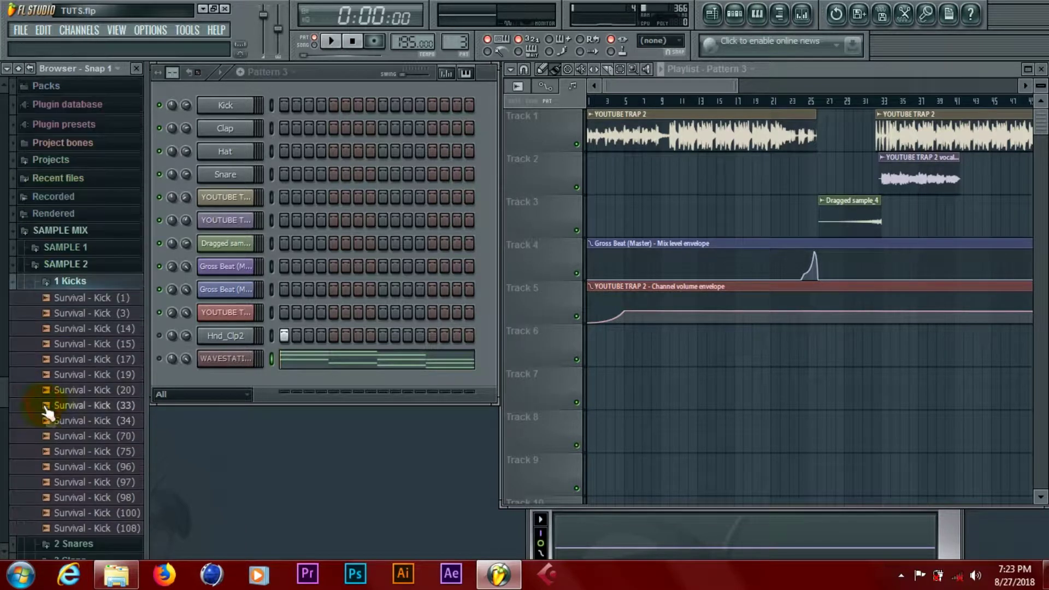
{"action": "left_click", "coordinate": [92, 350]}
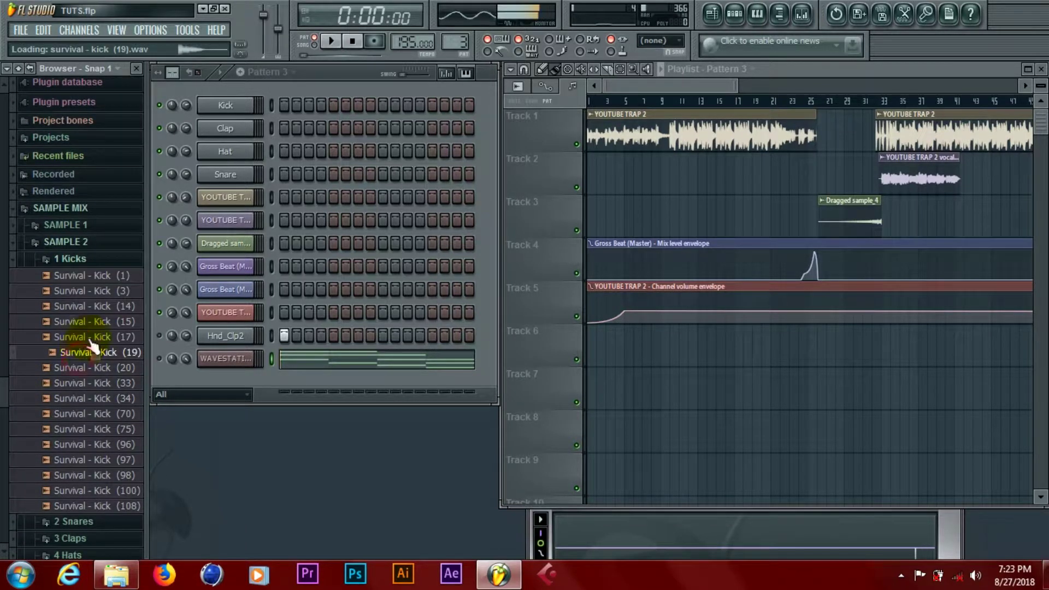
{"action": "left_click", "coordinate": [68, 259]}
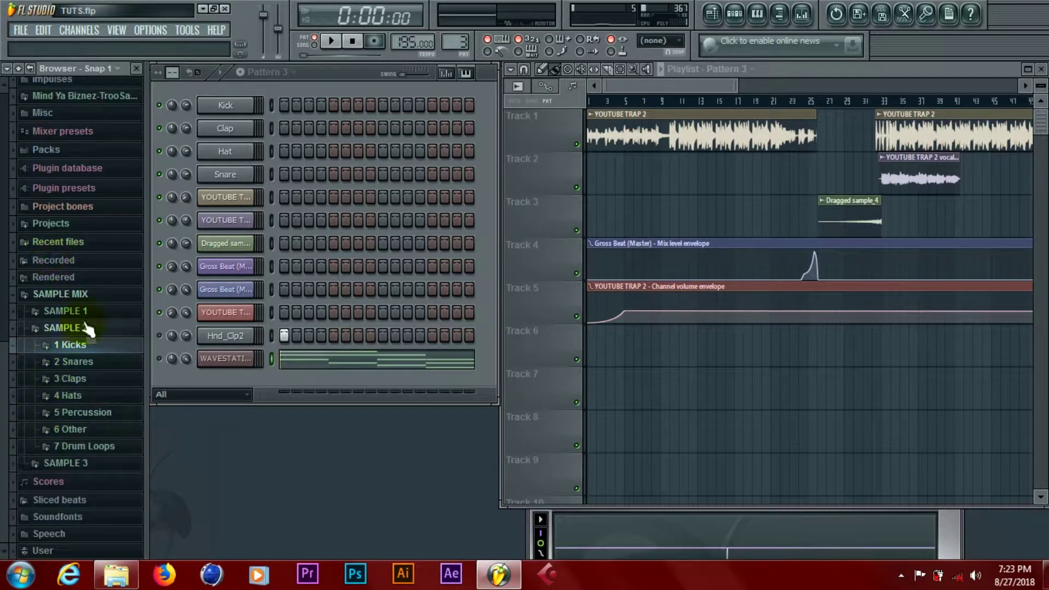
Collapse the SAMPLE 2 folder and expand the 1 Kicks folder inside SAMPLE 3.
{"action": "left_click", "coordinate": [42, 330]}
{"action": "left_click", "coordinate": [43, 331]}
{"action": "left_click", "coordinate": [55, 463]}
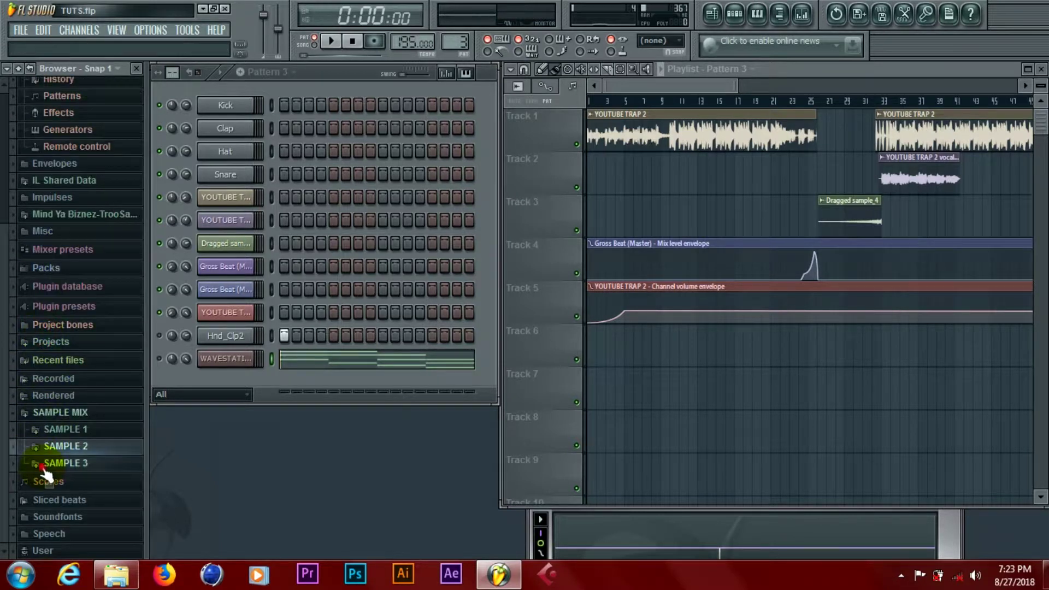
{"action": "left_click", "coordinate": [63, 356]}
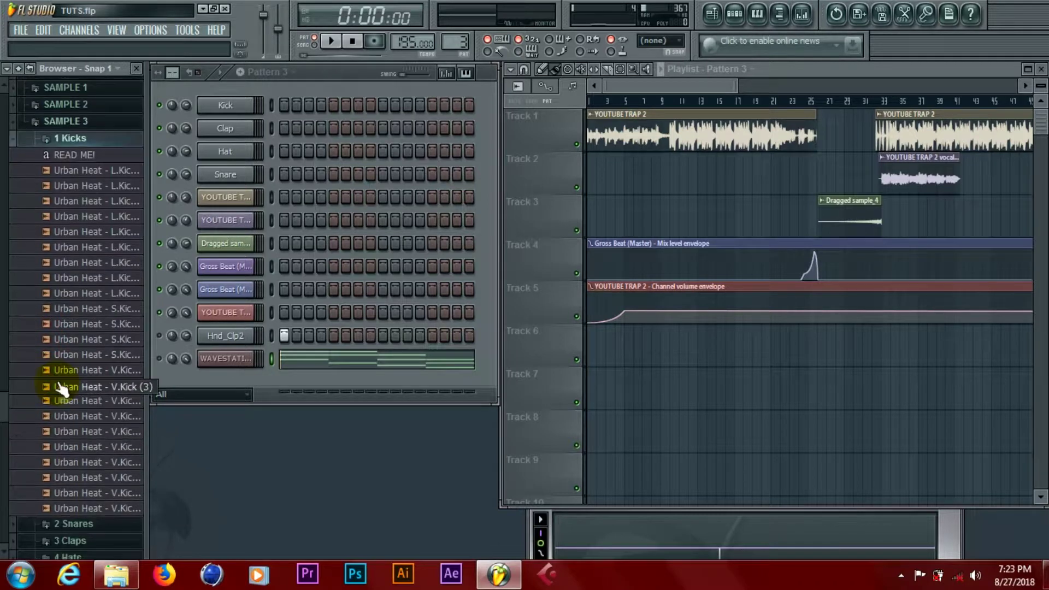
Preview several Urban Heat L.Kick samples in the SAMPLE 3 kicks folder, ending with L.Kick (4).
{"action": "left_click", "coordinate": [107, 268]}
{"action": "left_click", "coordinate": [123, 229]}
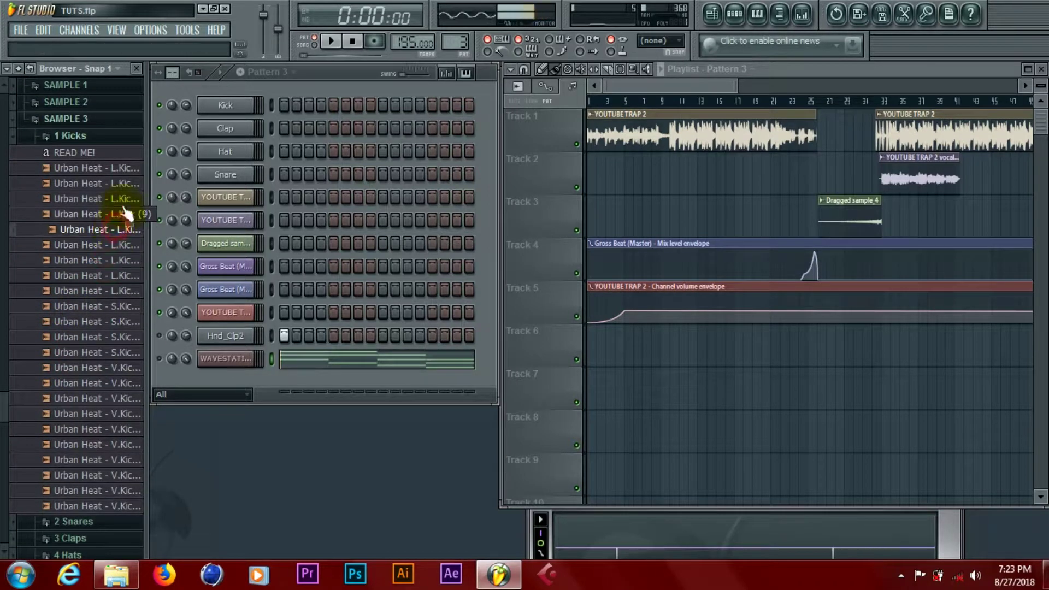
{"action": "left_click", "coordinate": [123, 213]}
{"action": "left_click", "coordinate": [122, 200]}
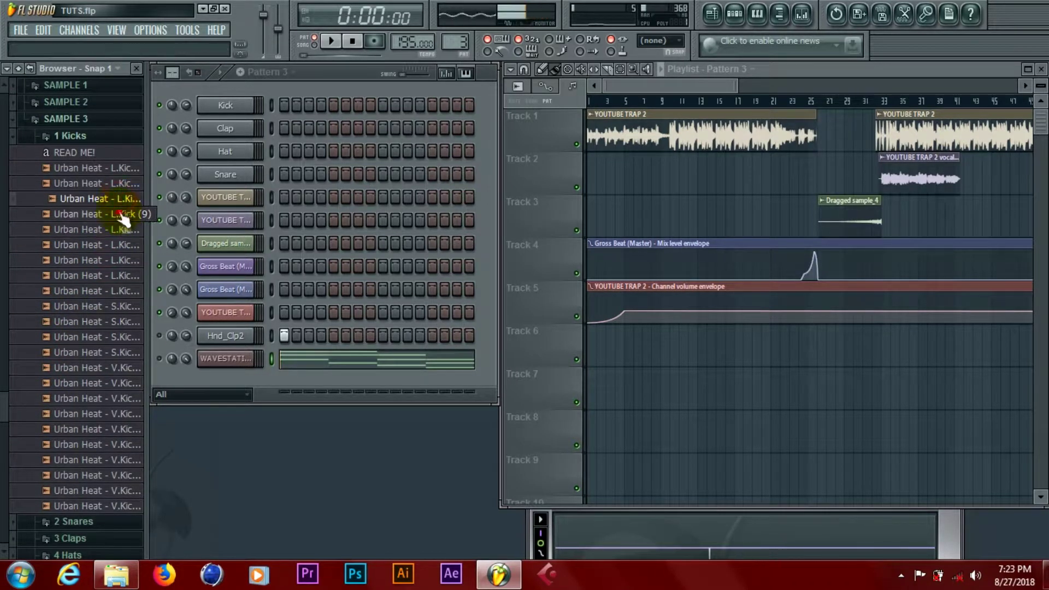
{"action": "left_click", "coordinate": [121, 213]}
{"action": "left_click", "coordinate": [121, 200]}
{"action": "left_click", "coordinate": [125, 185]}
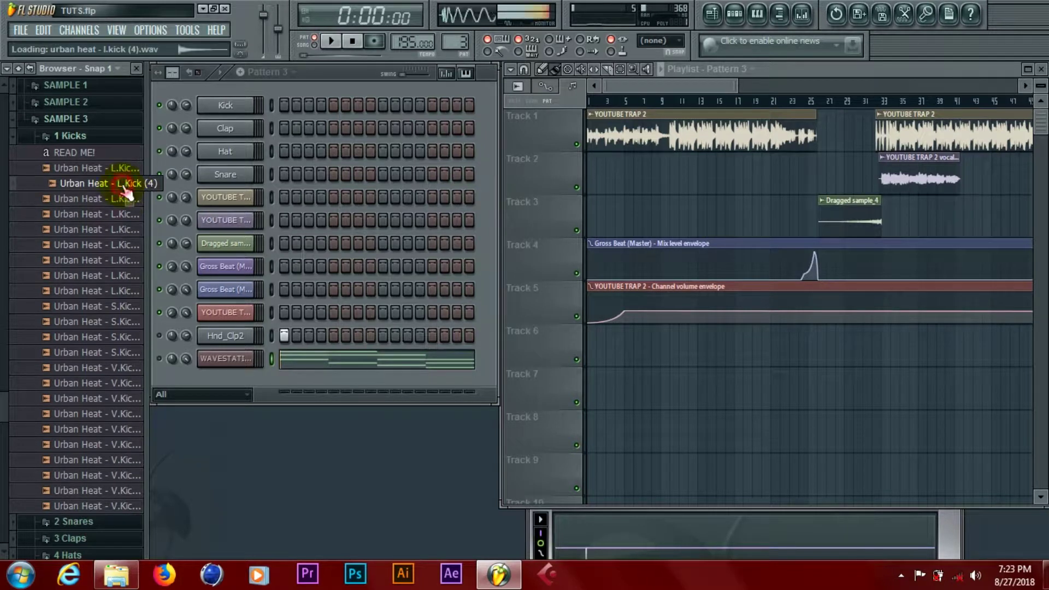
{"action": "left_click", "coordinate": [128, 186]}
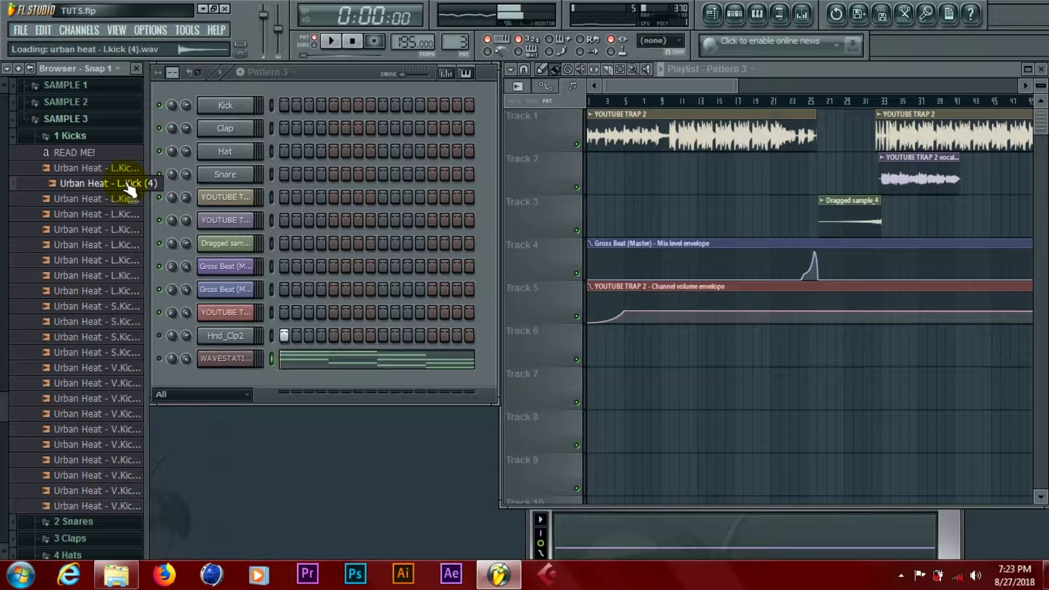
Start pattern playback and collapse the SAMPLE 3 and Current project folders in the Browser.
{"action": "key", "text": "space"}
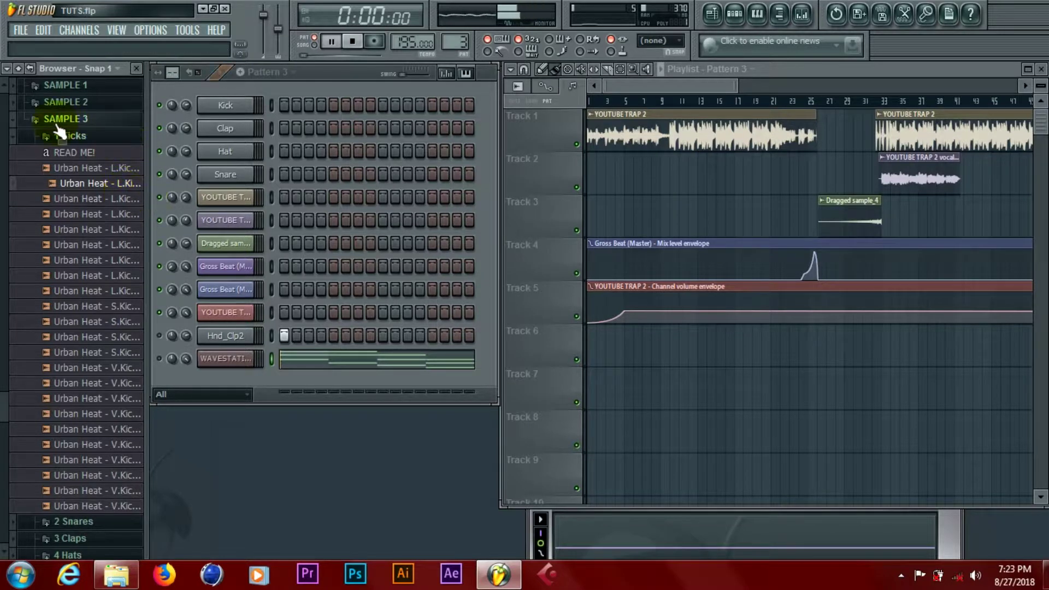
{"action": "left_click", "coordinate": [43, 122]}
{"action": "scroll", "coordinate": [55, 181], "scroll_direction": "up", "scroll_amount": 5}
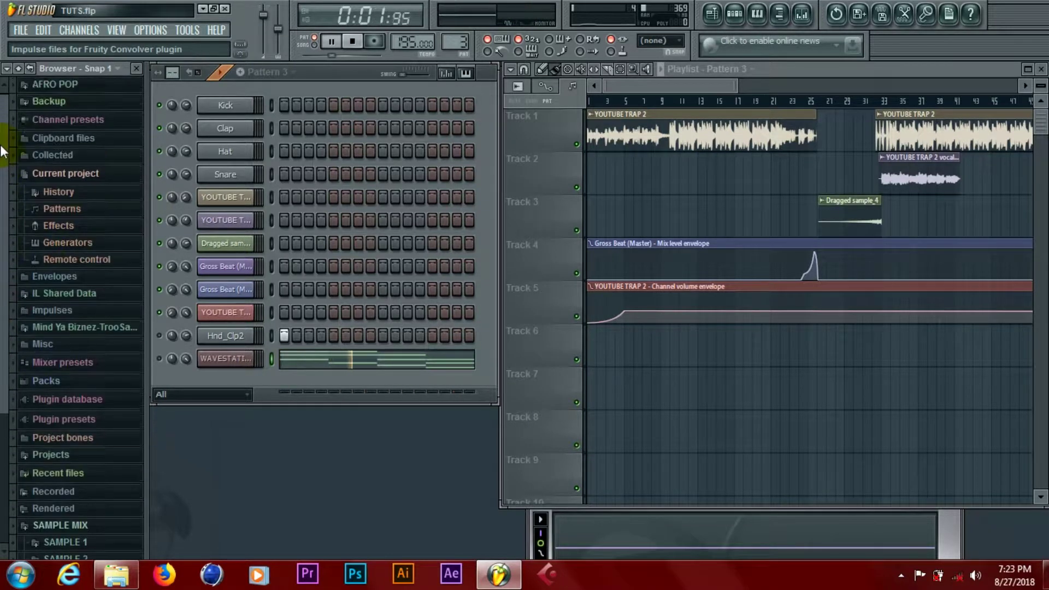
{"action": "left_click", "coordinate": [33, 190]}
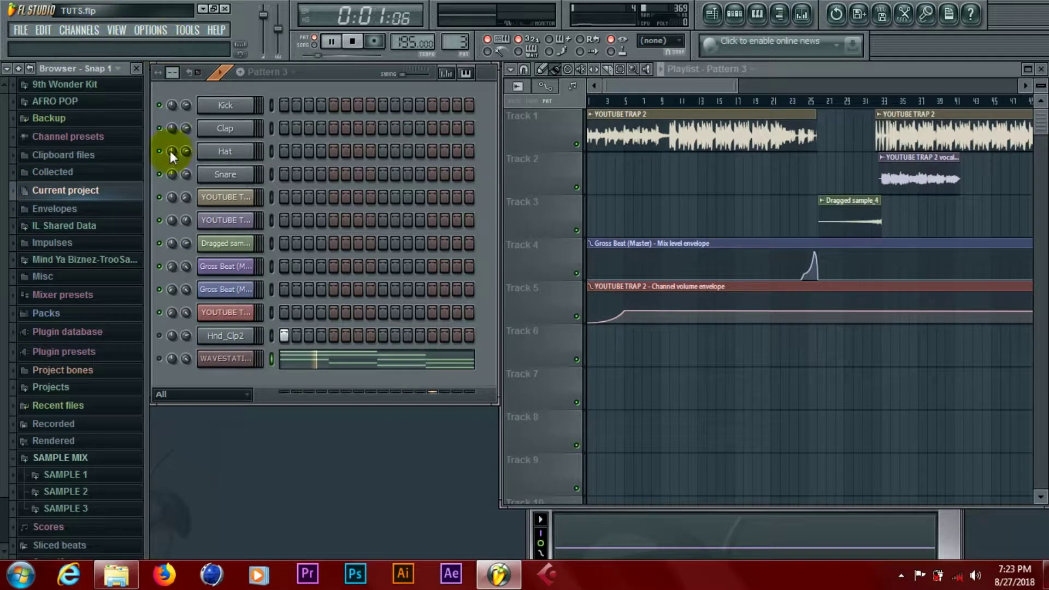
Add a Fruity DX10 channel, load its eFlute preset, and close the plugin window.
{"action": "left_click", "coordinate": [78, 31]}
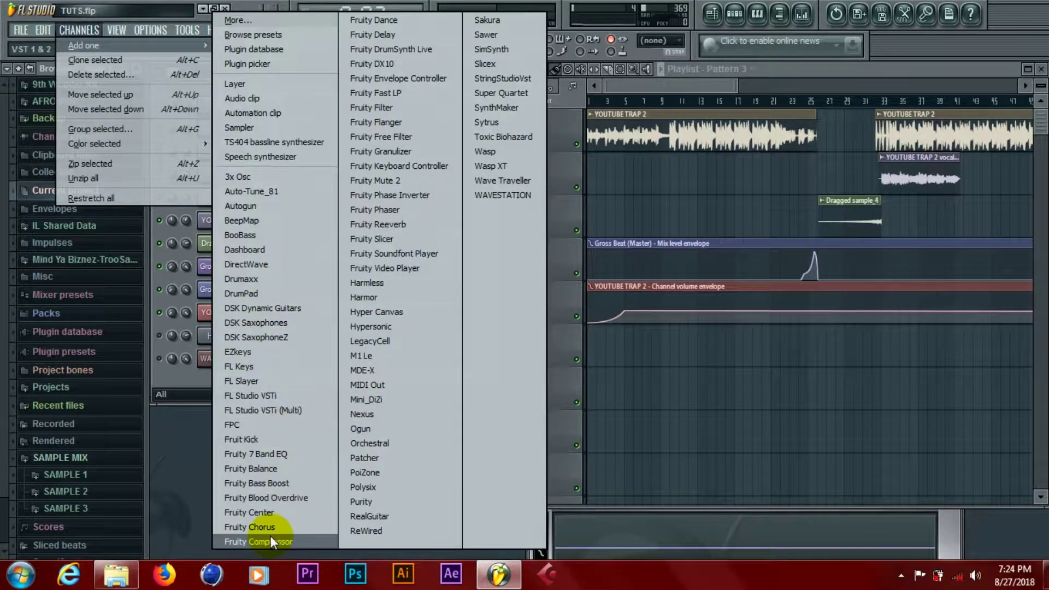
{"action": "left_click", "coordinate": [421, 63]}
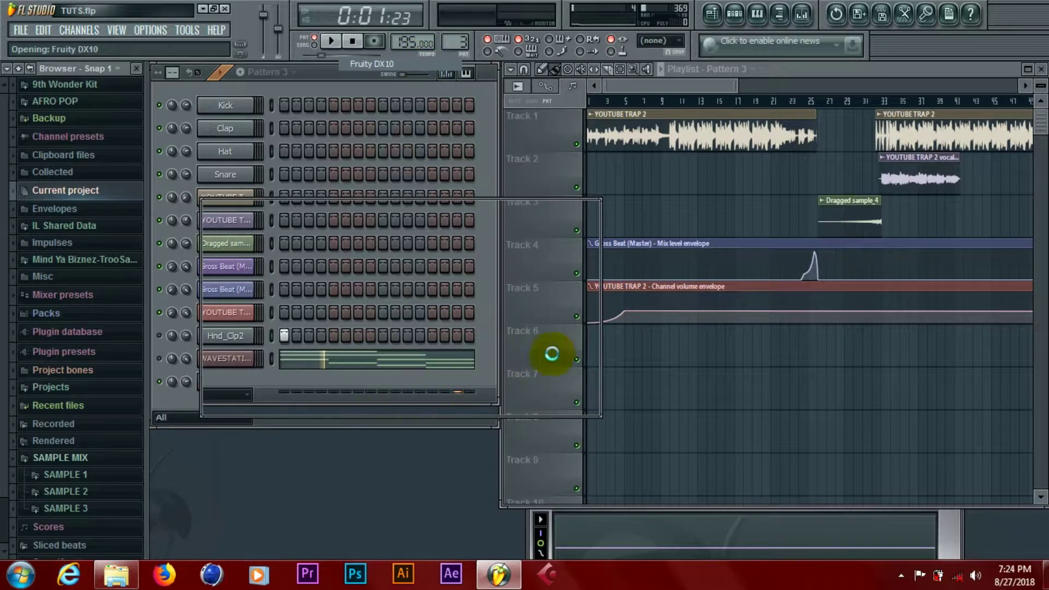
{"action": "left_click", "coordinate": [571, 207]}
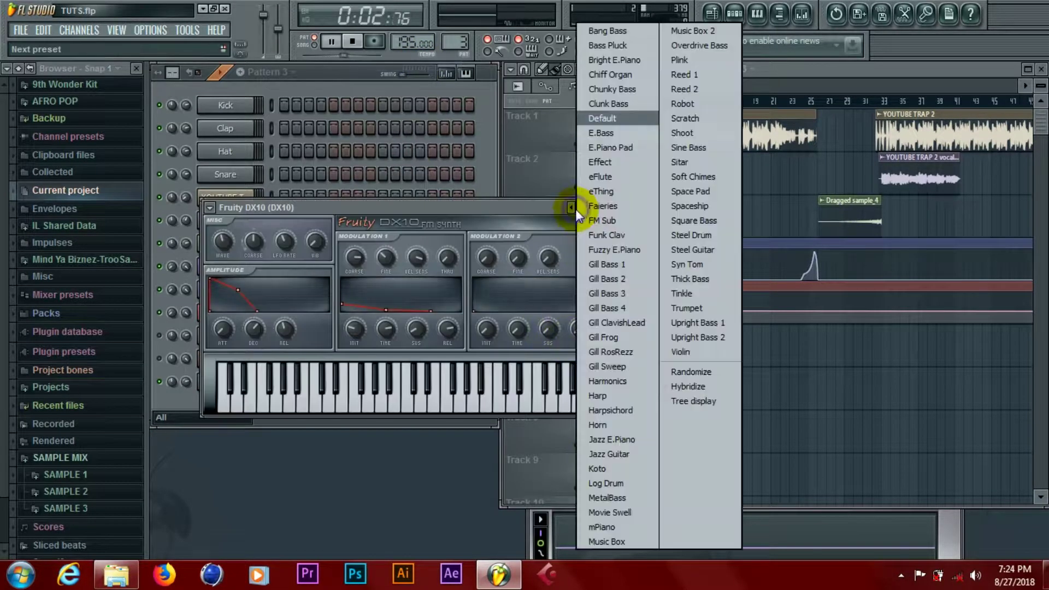
{"action": "left_click", "coordinate": [602, 178]}
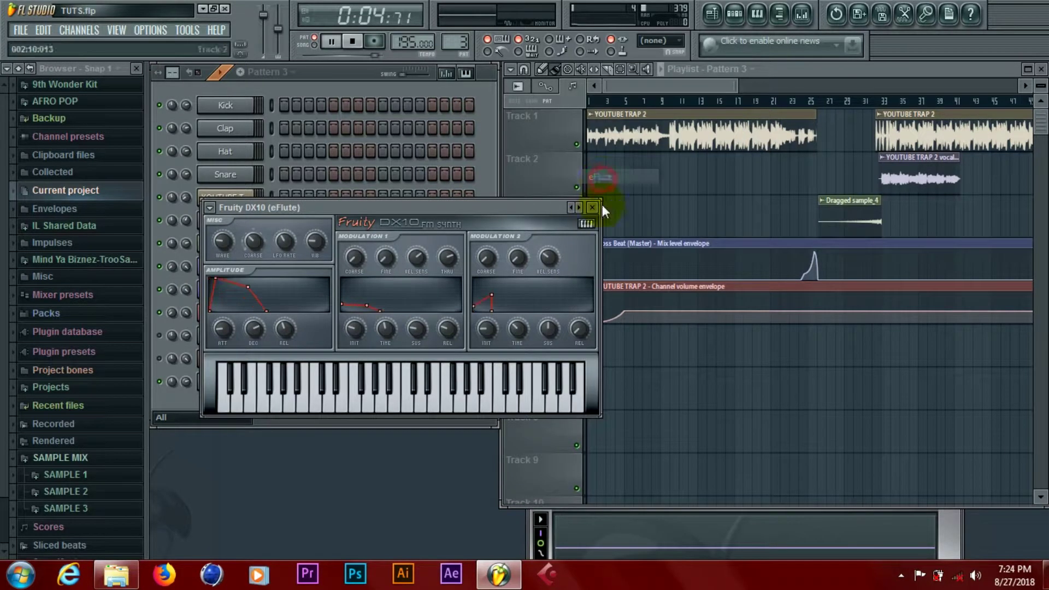
{"action": "left_click", "coordinate": [593, 208]}
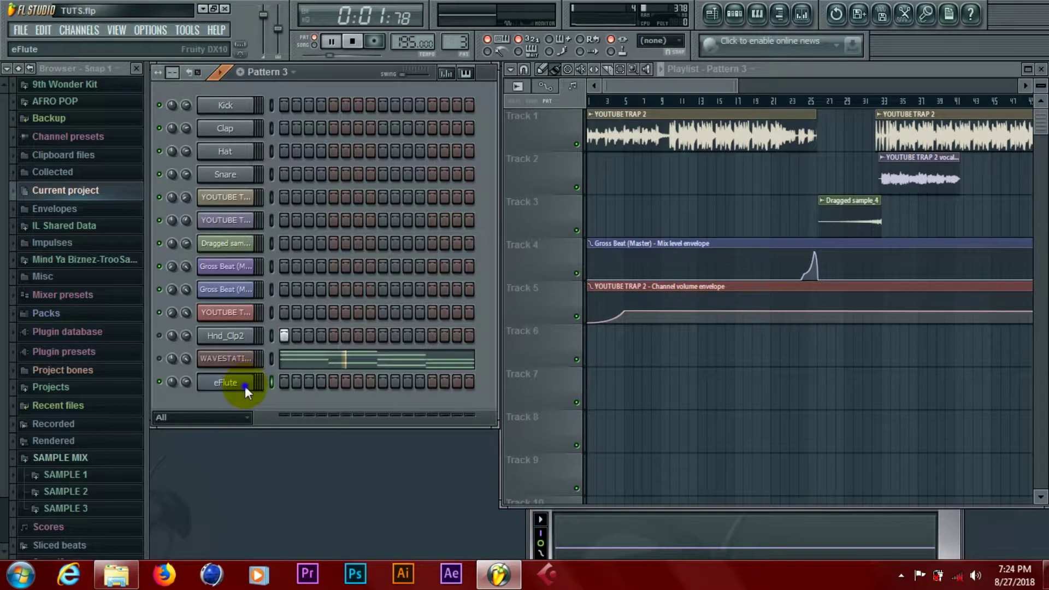
Open the eFlute channel's piano roll, audition keys from C5 to C4, and draw a one-bar C4 note in bar 1.
{"action": "right_click", "coordinate": [244, 386]}
{"action": "left_click", "coordinate": [297, 350]}
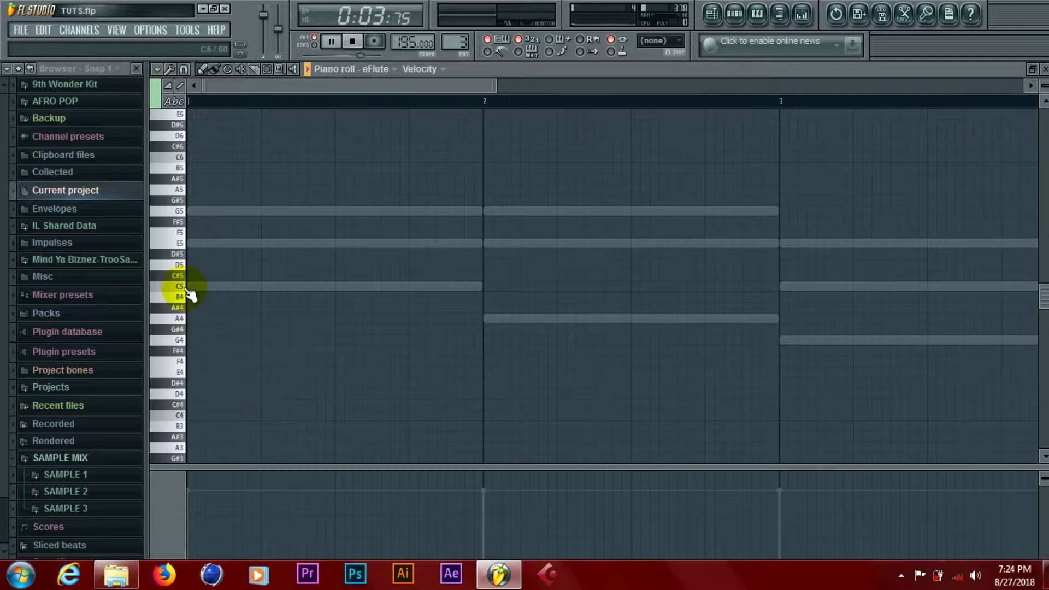
{"action": "left_click_drag", "start_coordinate": [190, 293], "coordinate": [191, 419]}
{"action": "key", "text": "space"}
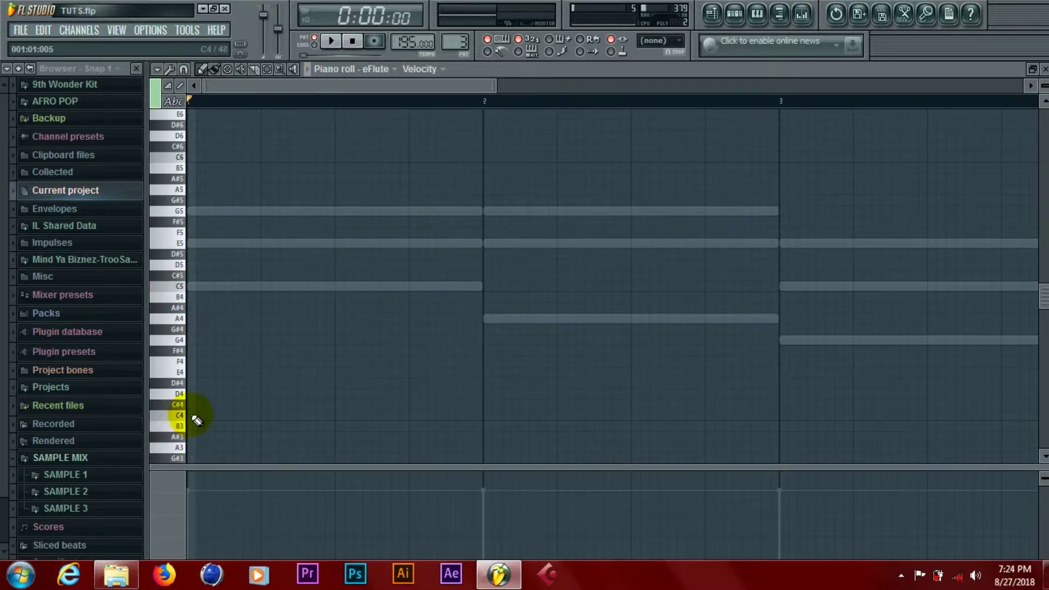
{"action": "left_click", "coordinate": [197, 420]}
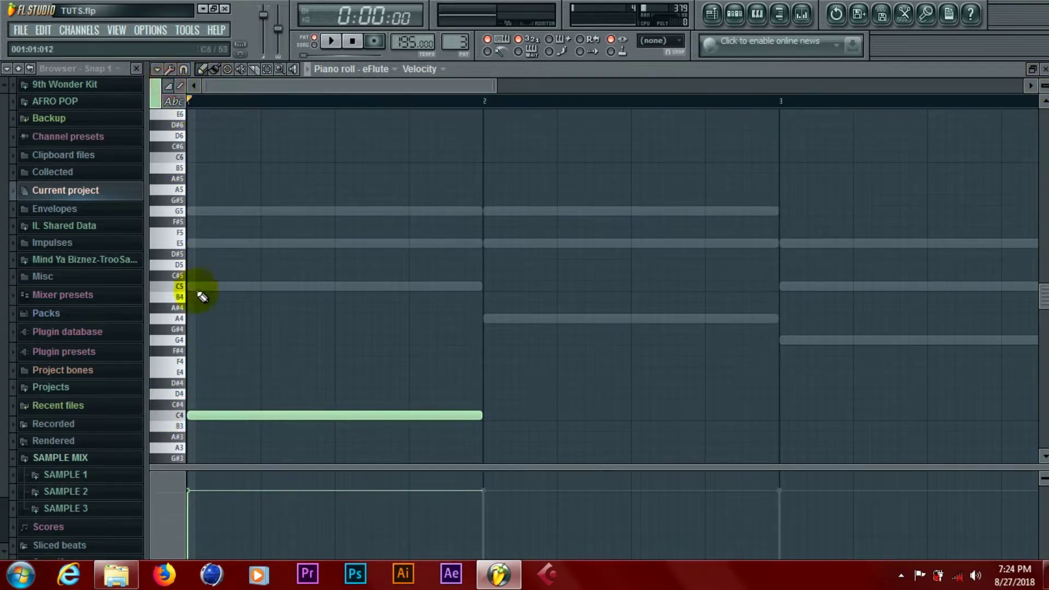
Add a C5 slide note in bar 1, shorten it and the C4 note, which becomes half a bar, and play the pattern.
{"action": "left_click", "coordinate": [230, 284]}
{"action": "key", "text": "space"}
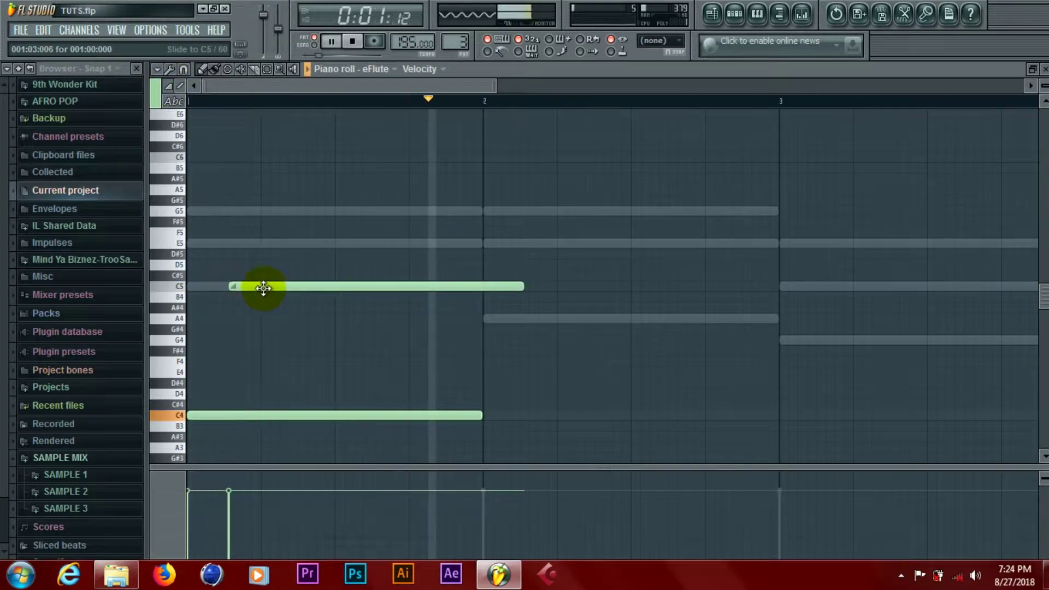
{"action": "left_click_drag", "start_coordinate": [528, 287], "coordinate": [307, 305]}
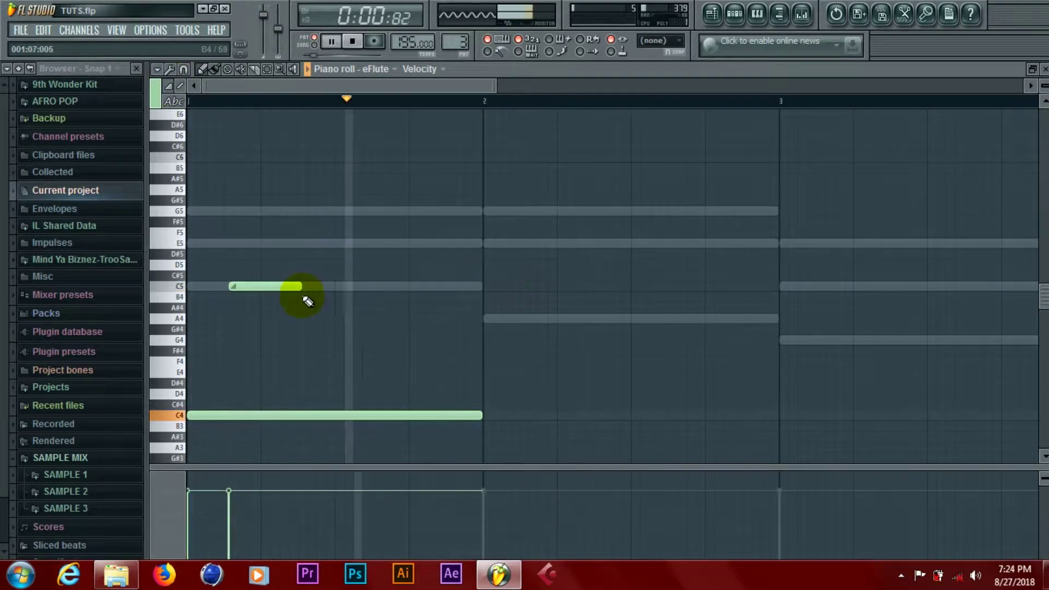
{"action": "left_click_drag", "start_coordinate": [478, 415], "coordinate": [331, 415]}
{"action": "key", "text": "space"}
{"action": "key", "text": "space"}
Lengthen the slide note to 11 steps, try it on E5, and delete it.
{"action": "left_click_drag", "start_coordinate": [295, 290], "coordinate": [432, 289]}
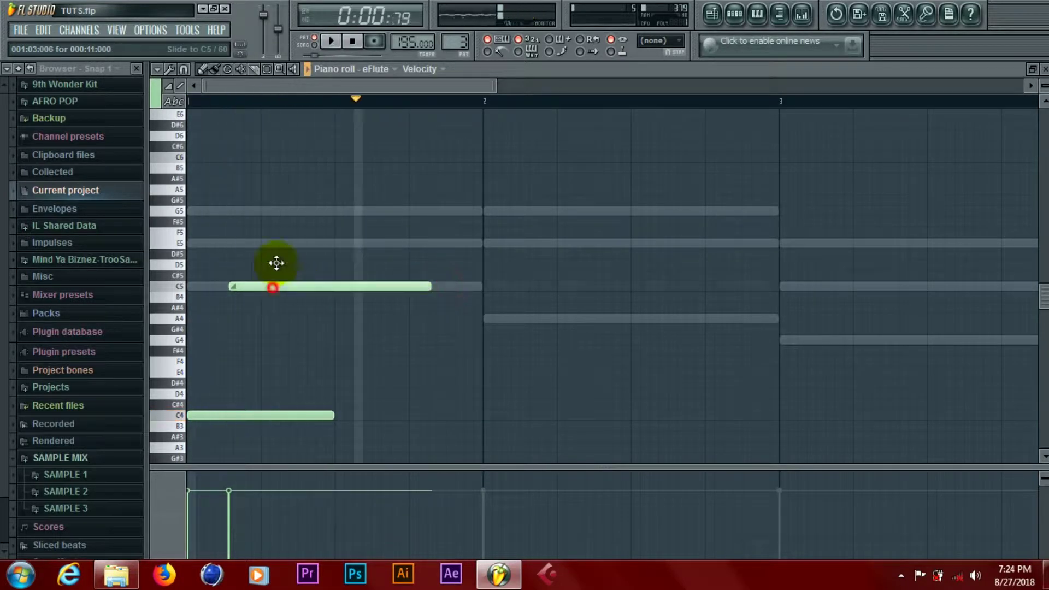
{"action": "left_click_drag", "start_coordinate": [274, 285], "coordinate": [276, 240]}
{"action": "right_click", "coordinate": [428, 244]}
{"action": "key", "text": "space"}
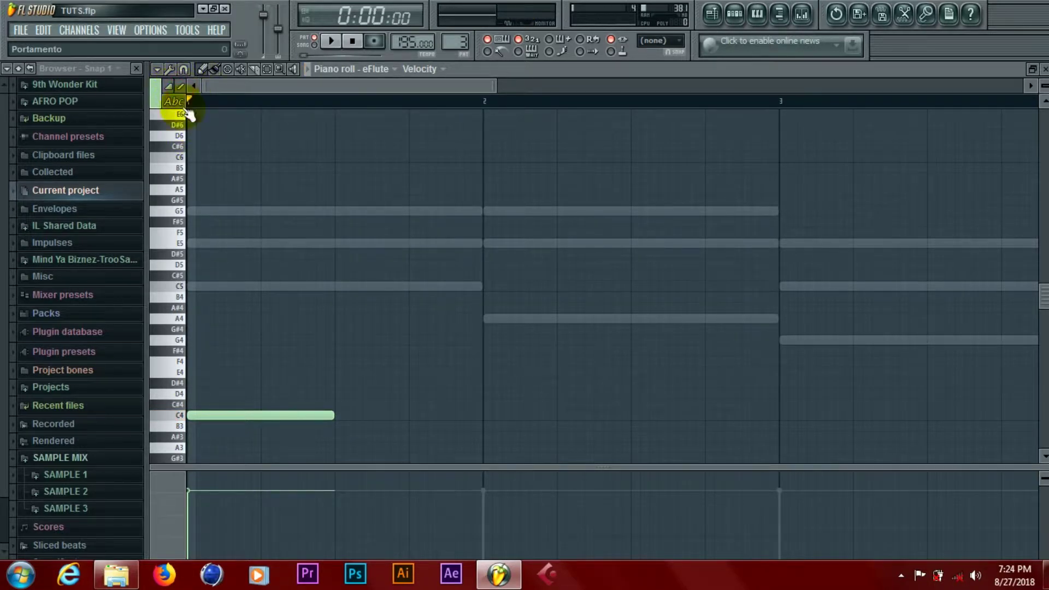
Place a C5 slide note with portamento at step 5, move the C4 note to D#4, and play the pattern.
{"action": "left_click", "coordinate": [265, 287]}
{"action": "key", "text": "space"}
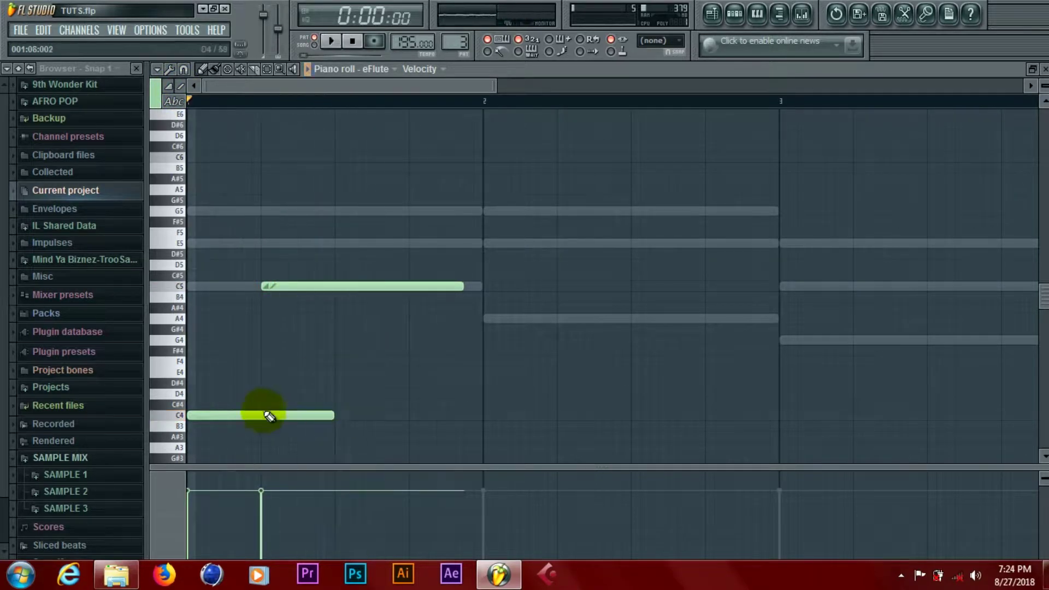
{"action": "left_click_drag", "start_coordinate": [264, 417], "coordinate": [200, 292]}
{"action": "left_click_drag", "start_coordinate": [186, 339], "coordinate": [181, 382]}
{"action": "key", "text": "space"}
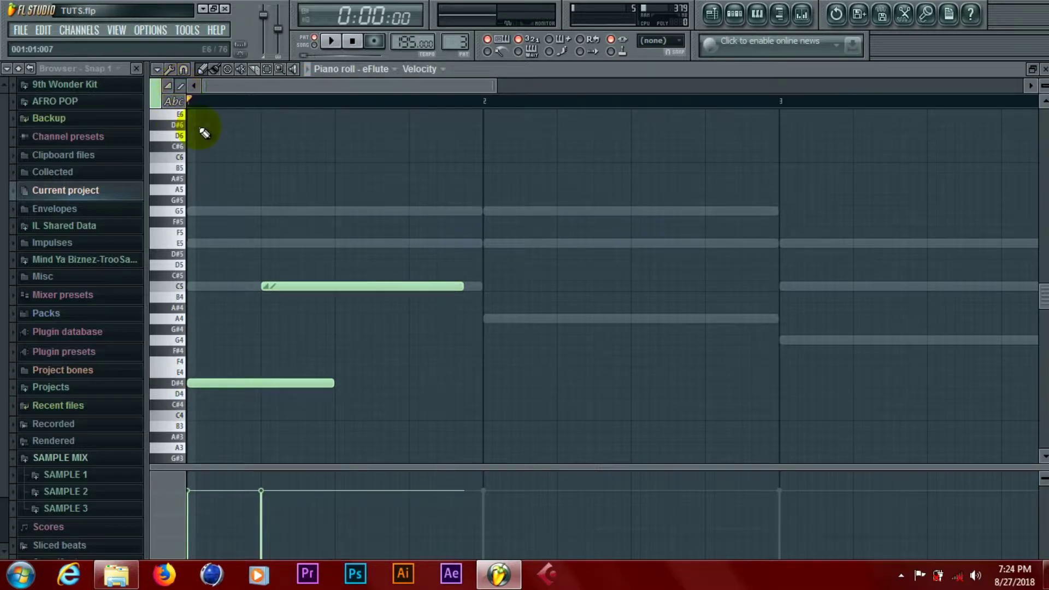
{"action": "key", "text": "space"}
{"action": "key", "text": "space"}
Replace the C5 slide note with a note on E5, play the pattern, and delete the E5 note.
{"action": "right_click", "coordinate": [282, 285]}
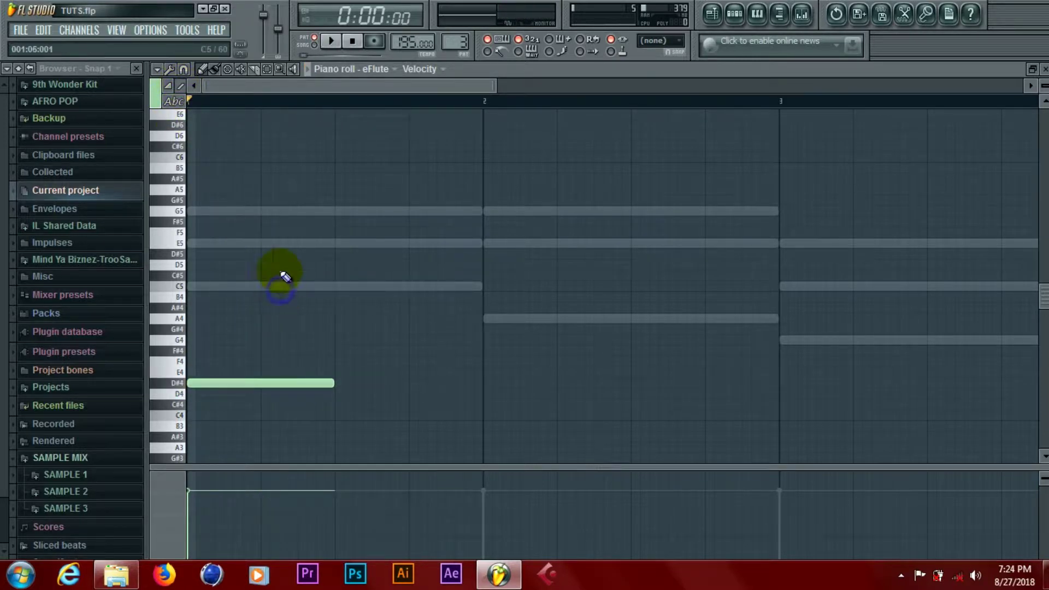
{"action": "left_click", "coordinate": [267, 242]}
{"action": "key", "text": "space"}
{"action": "key", "text": "space"}
{"action": "right_click", "coordinate": [299, 246]}
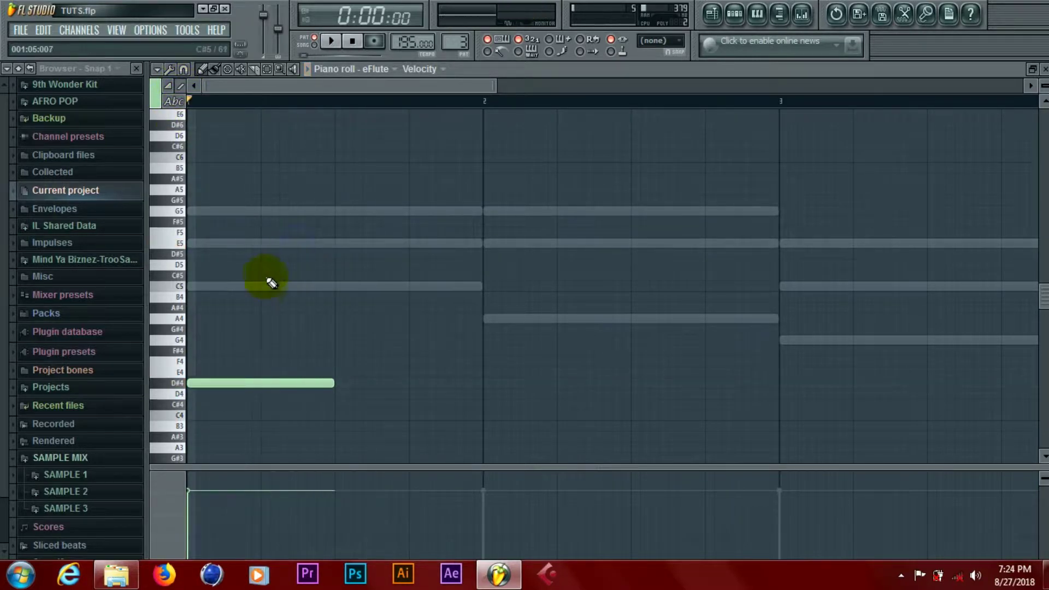
Try a half-bar portamento note on C5 at step 5 during playback, and remove it.
{"action": "left_click", "coordinate": [262, 287]}
{"action": "key", "text": "space"}
{"action": "key", "text": "space"}
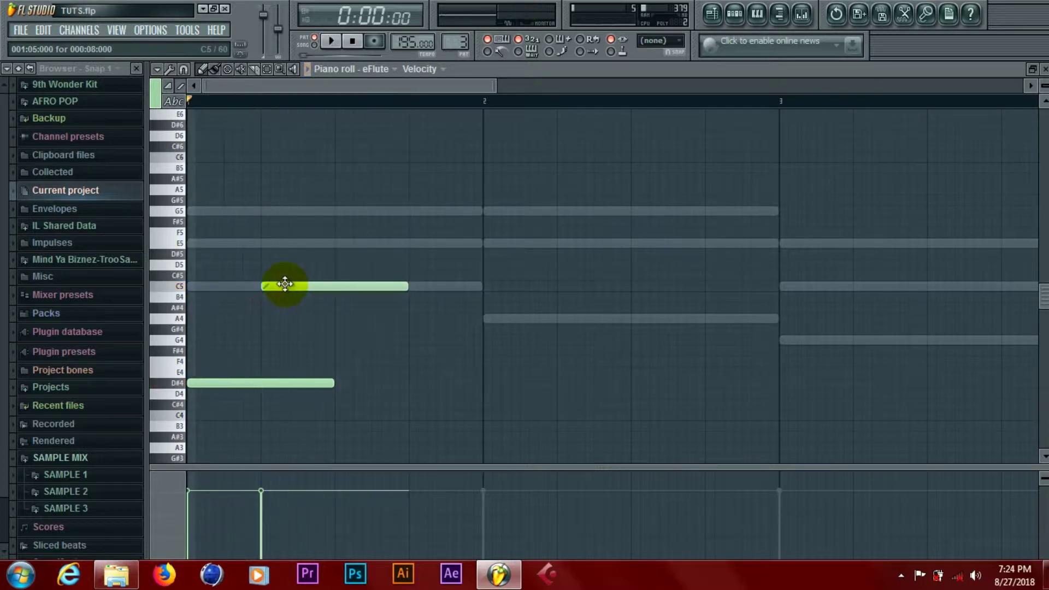
{"action": "right_click", "coordinate": [285, 285]}
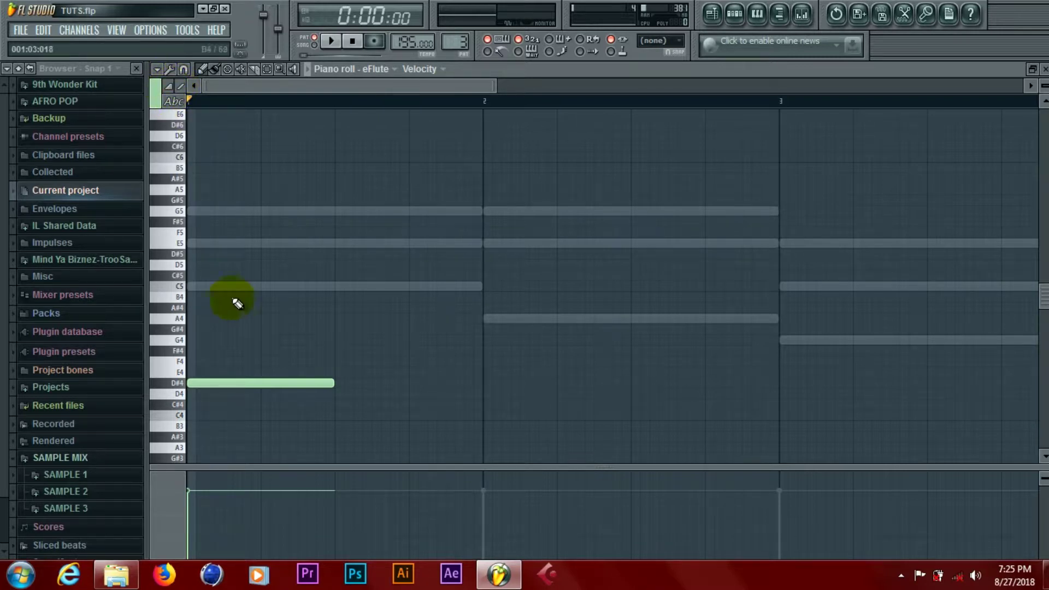
Replace the D#4 note with a half-bar portamento note on E4 at the start of bar 1.
{"action": "right_click", "coordinate": [199, 382]}
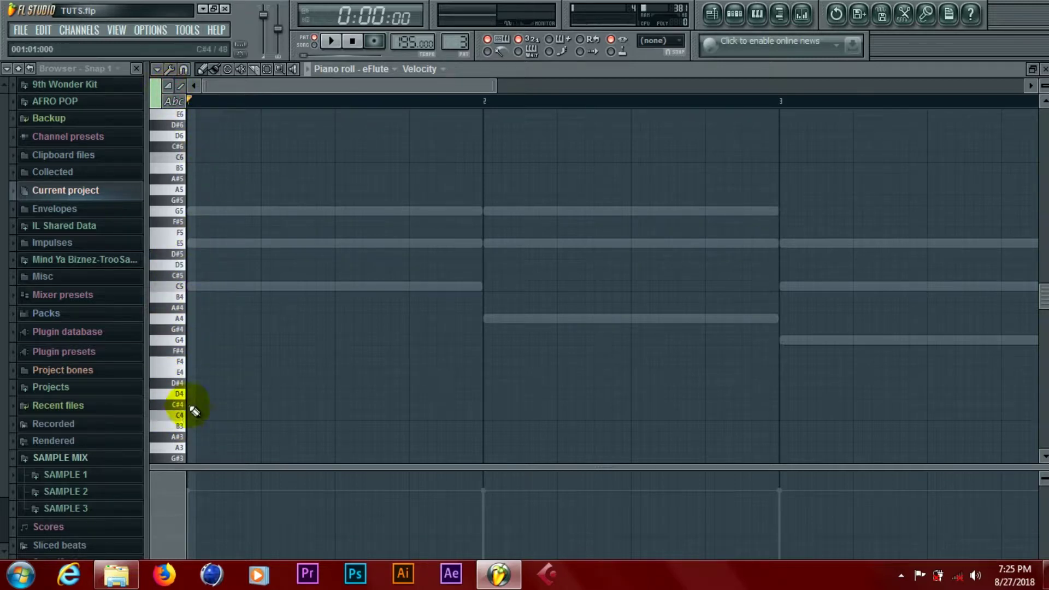
{"action": "left_click", "coordinate": [182, 361]}
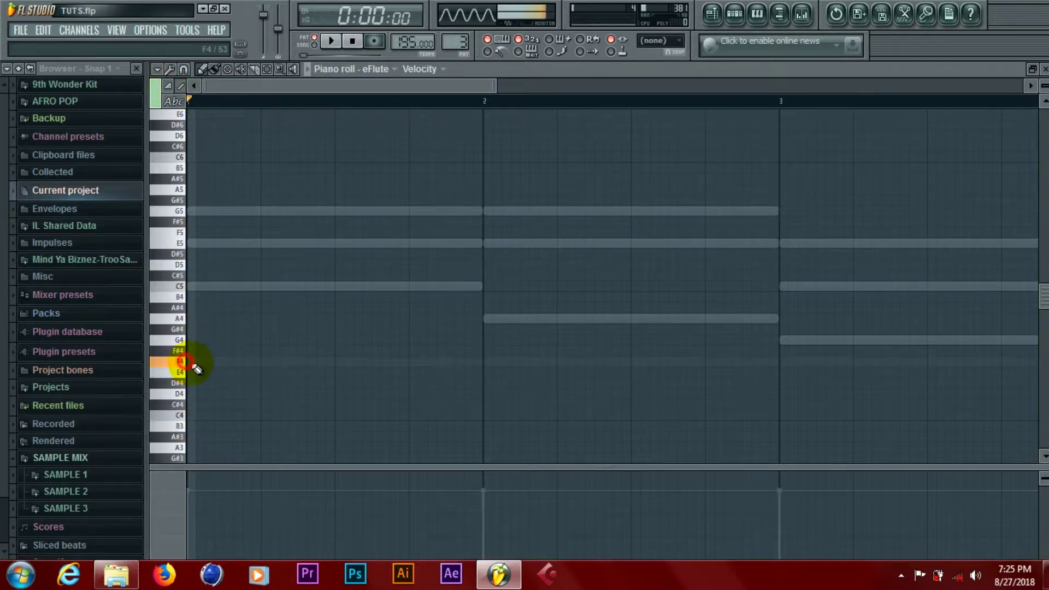
{"action": "left_click", "coordinate": [196, 372]}
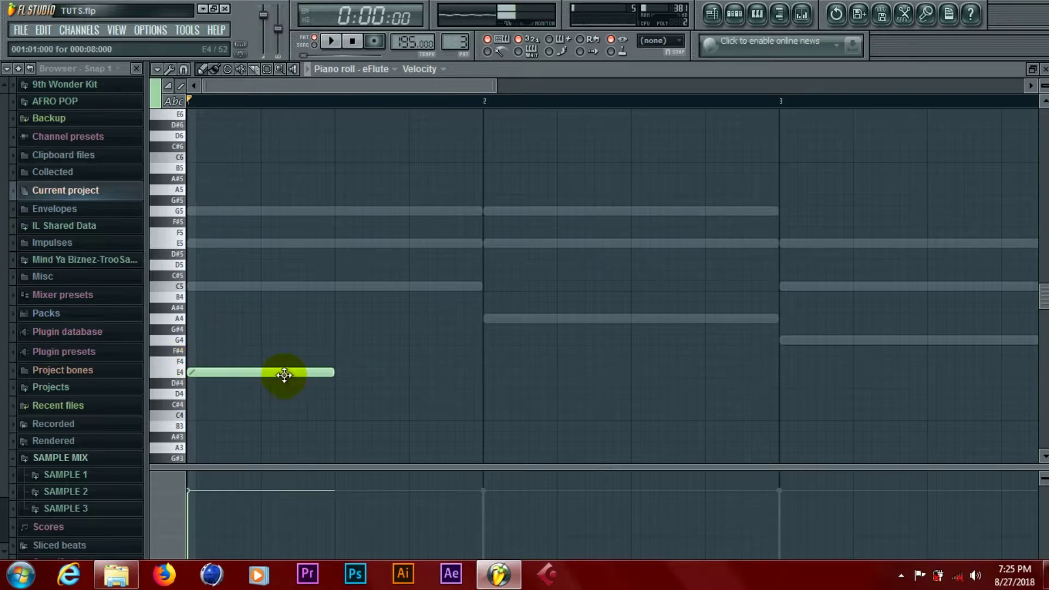
Replace the E4 portamento note with a regular half-bar note on C#4 at the start of bar 1, and play it.
{"action": "right_click", "coordinate": [246, 374]}
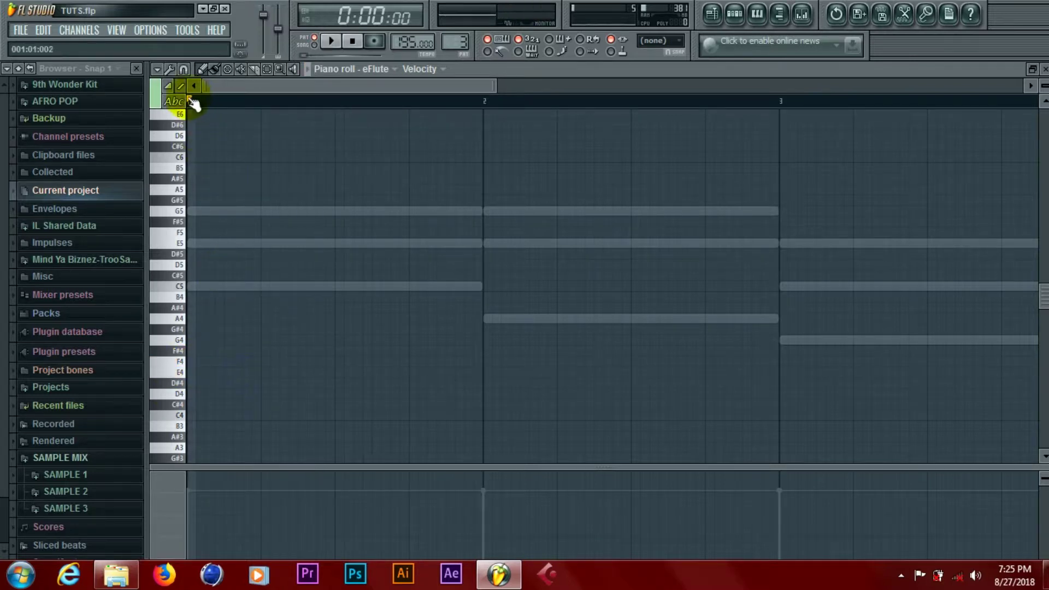
{"action": "mouse_move", "coordinate": [213, 409]}
{"action": "left_mouse_down"}
{"action": "mouse_move", "coordinate": [218, 403]}
{"action": "mouse_move", "coordinate": [195, 403]}
{"action": "left_mouse_up"}
{"action": "key", "text": "space"}
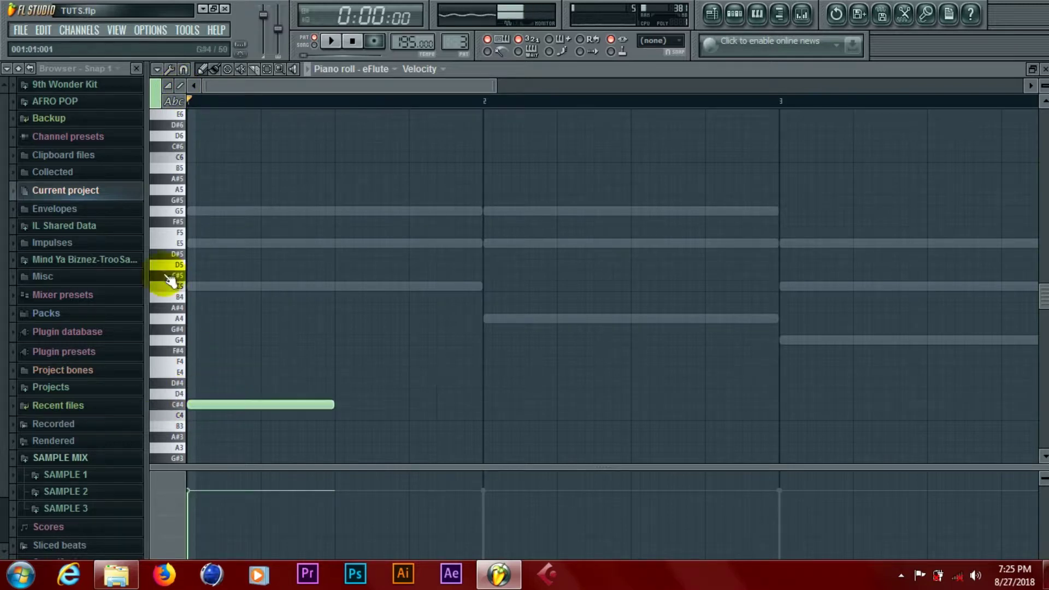
{"action": "key", "text": "space"}
Move the C#4 note up to E4 and play the pattern several times.
{"action": "left_click_drag", "start_coordinate": [213, 407], "coordinate": [202, 371]}
{"action": "key", "text": "space"}
{"action": "key", "text": "space"}
{"action": "key", "text": "space"}
{"action": "key", "text": "space"}
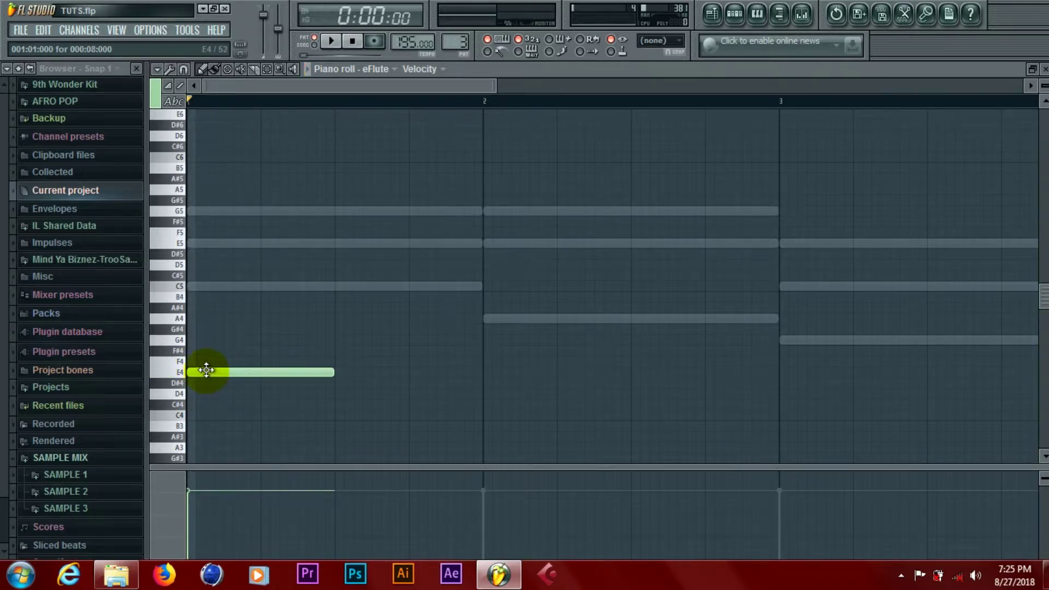
{"action": "key", "text": "space"}
{"action": "key", "text": "space"}
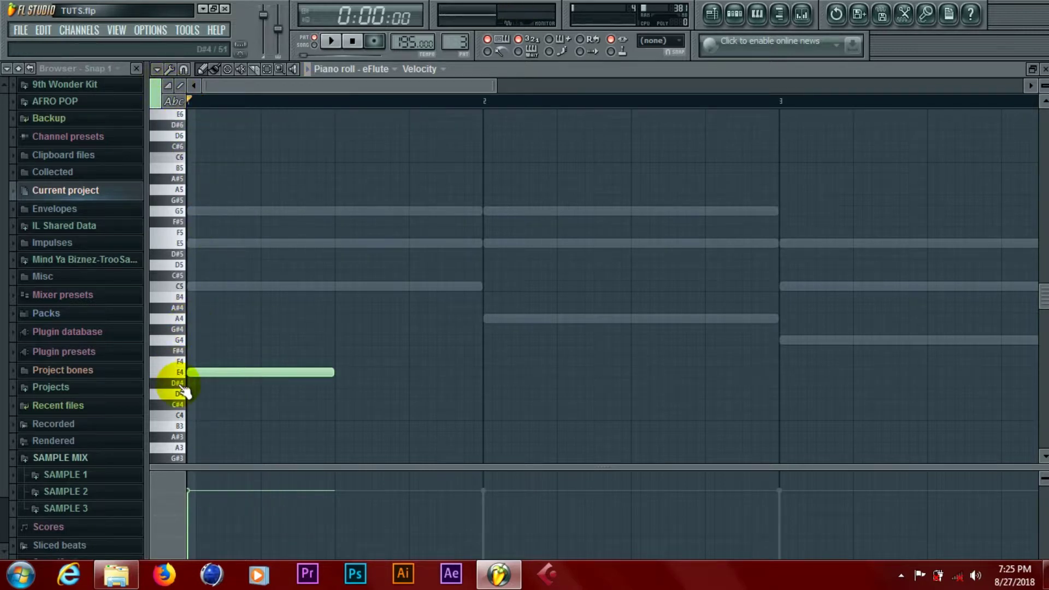
Move the half-bar note down to C4 and play the pattern.
{"action": "left_click_drag", "start_coordinate": [198, 374], "coordinate": [187, 416]}
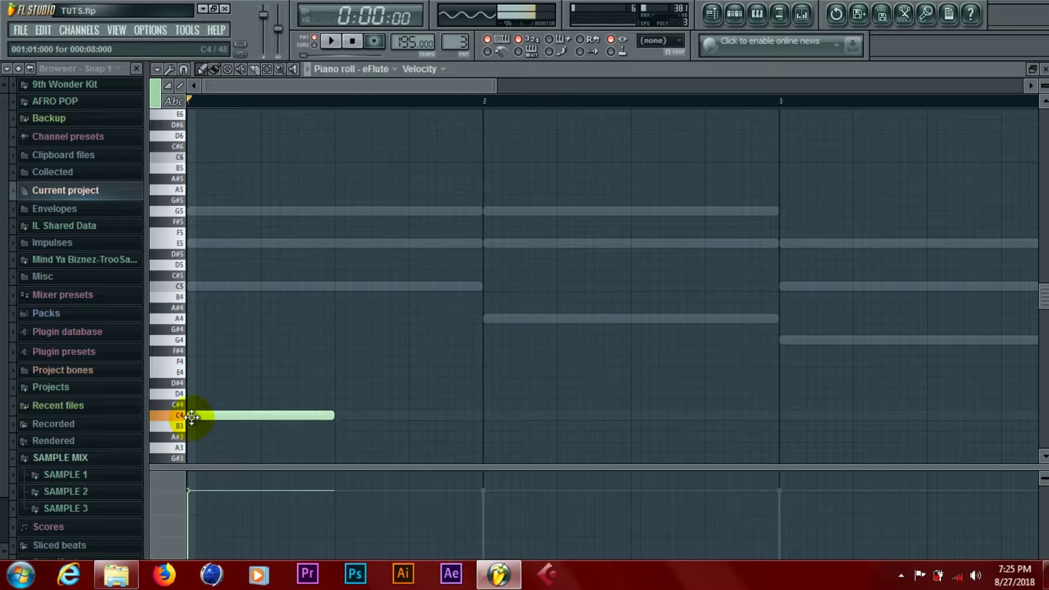
{"action": "key", "text": "space"}
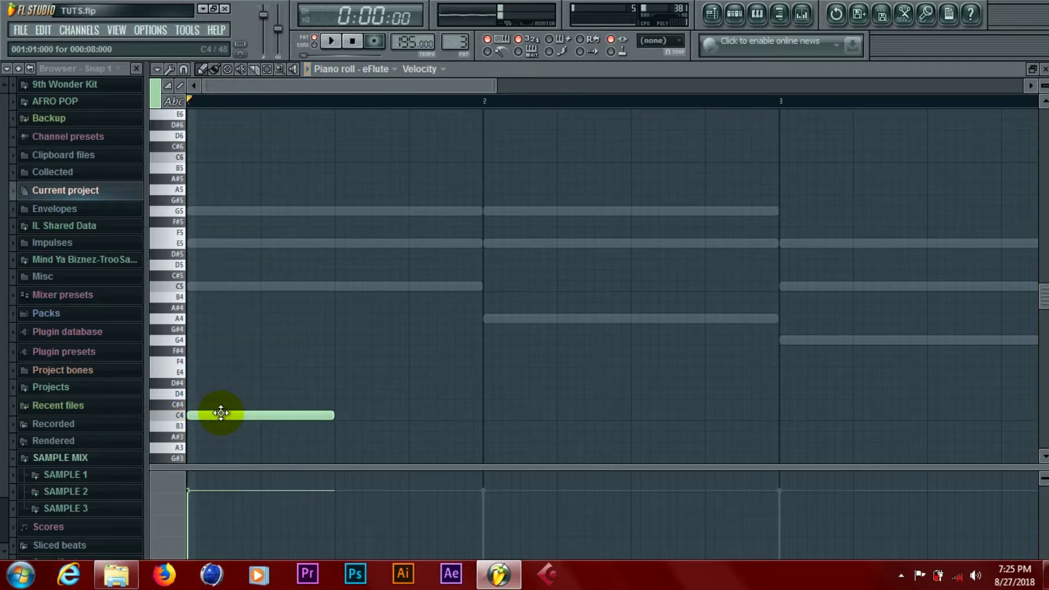
{"action": "key", "text": "space"}
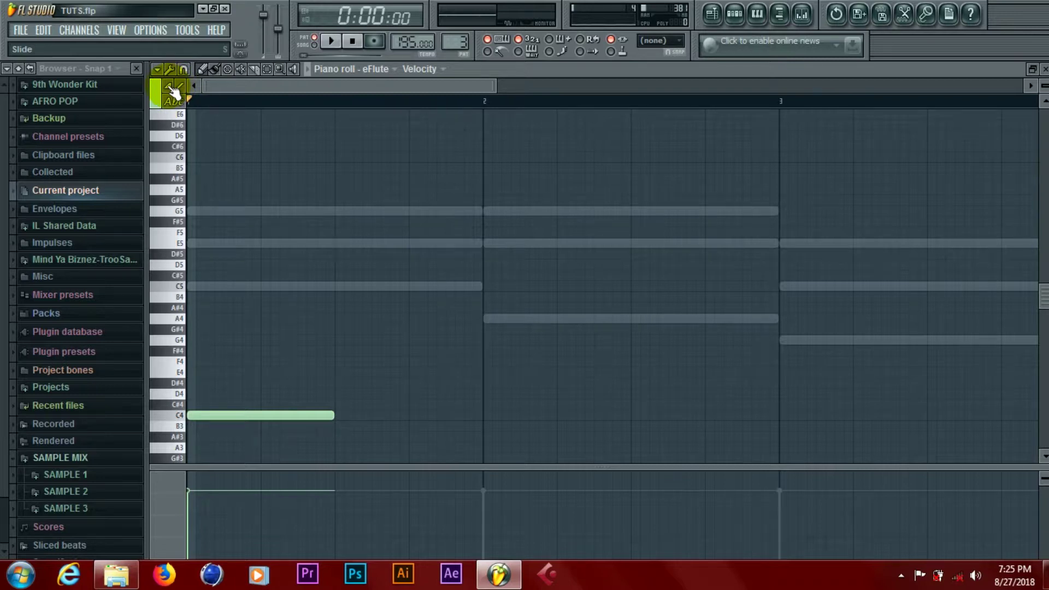
Try a regular half-bar C5 note starting at step 3, play the pattern, and delete the C5 note.
{"action": "left_click", "coordinate": [231, 289]}
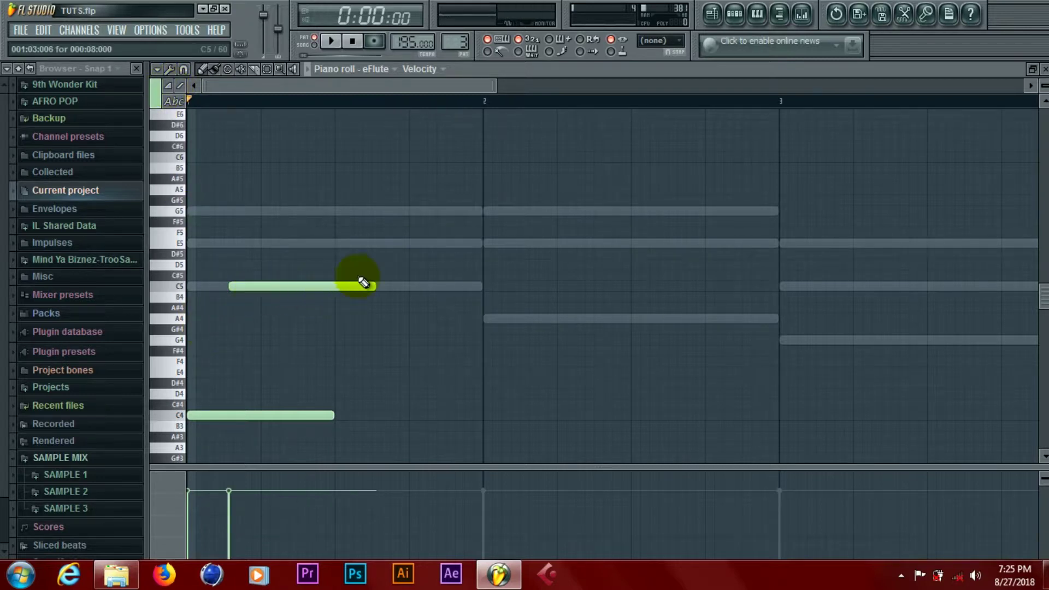
{"action": "key", "text": "space"}
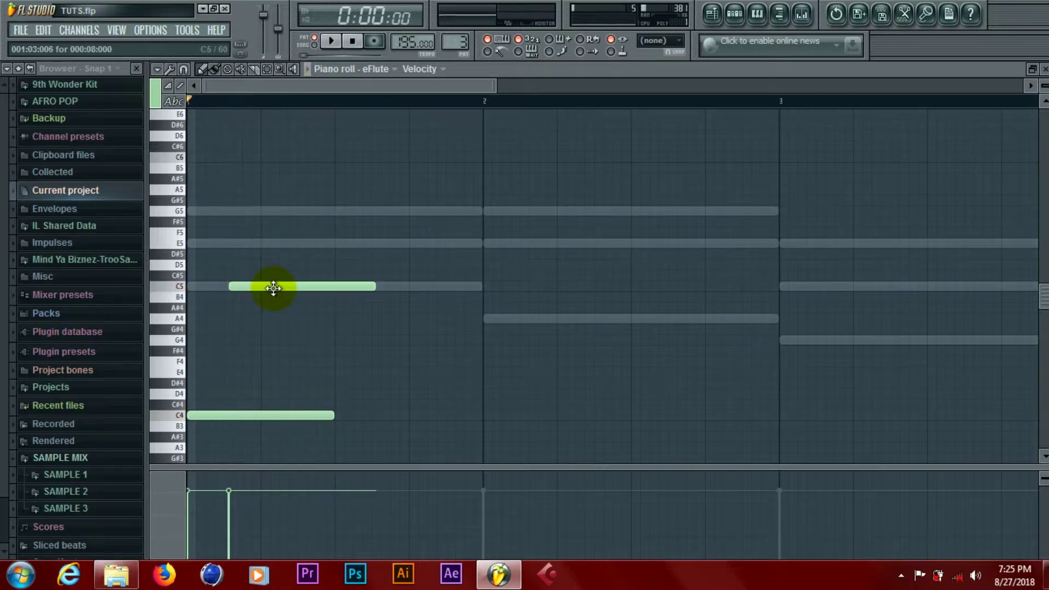
{"action": "key", "text": "space"}
{"action": "right_click", "coordinate": [278, 288]}
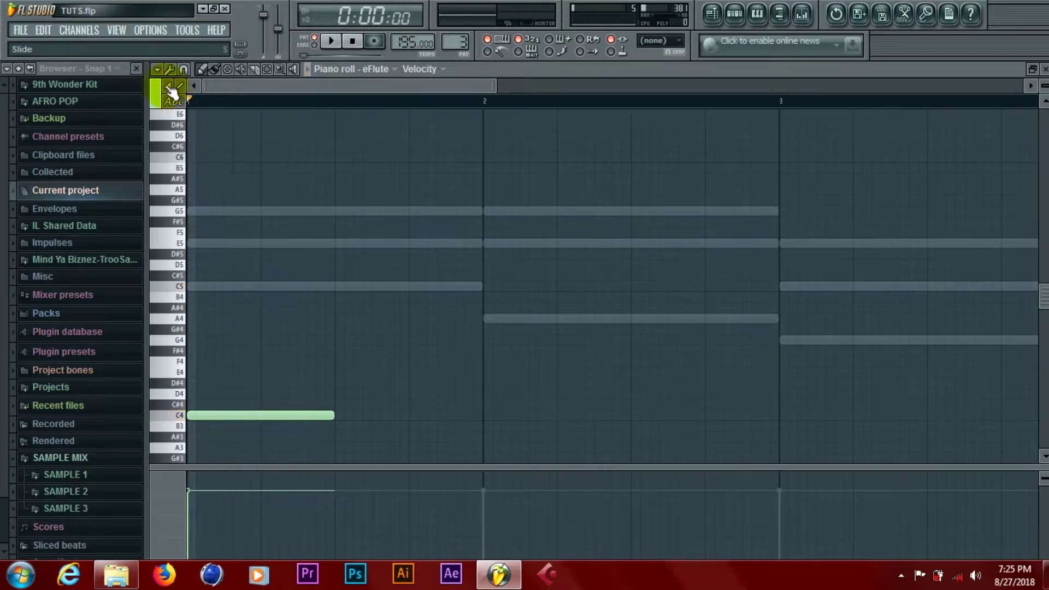
Place a half-bar slide note on C5 at step 5 above the C4 note and play the pattern repeatedly.
{"action": "left_click", "coordinate": [266, 288]}
{"action": "key", "text": "space"}
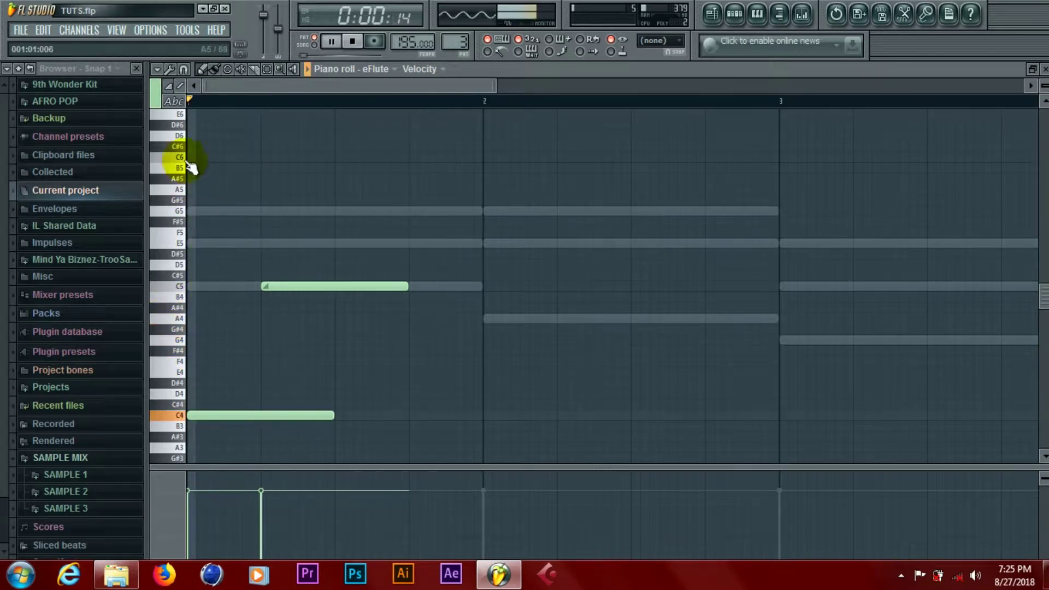
{"action": "key", "text": "space"}
{"action": "key", "text": "space"}
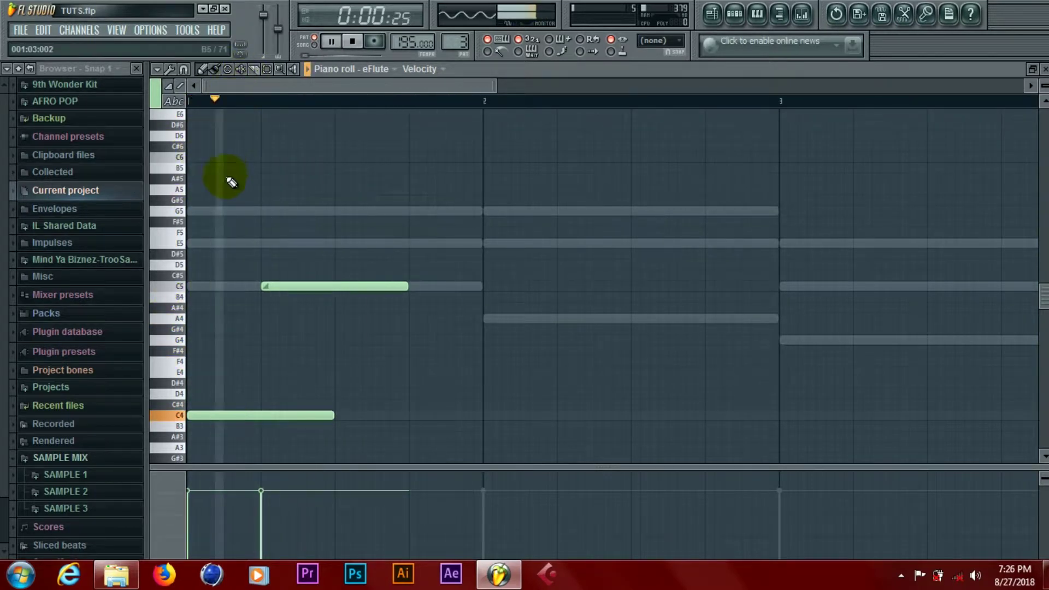
{"action": "key", "text": "space"}
{"action": "key", "text": "space"}
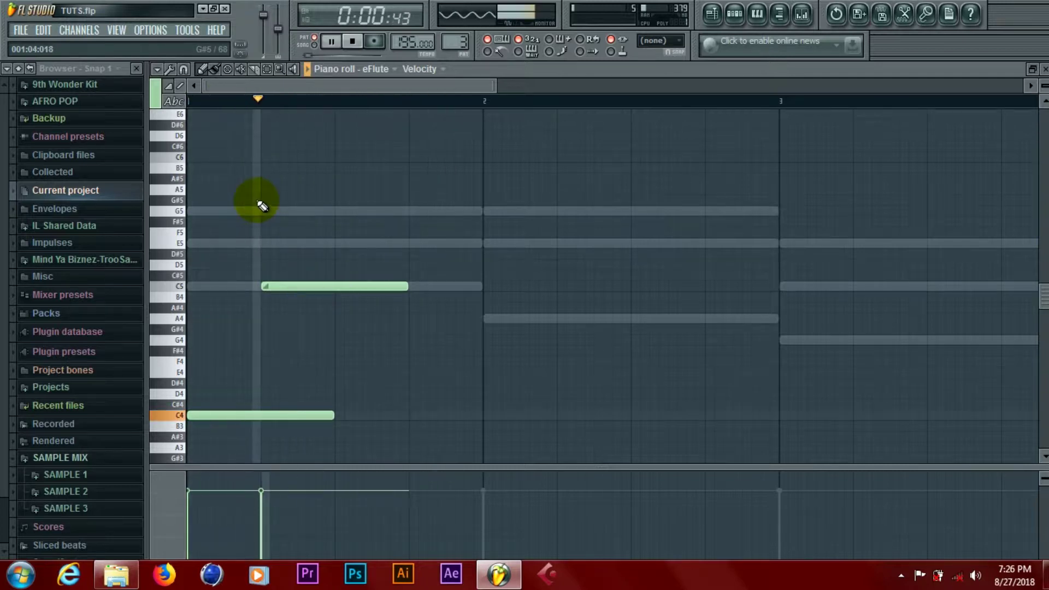
{"action": "key", "text": "space"}
Move the C5 slide note up to G5 and play the pattern.
{"action": "left_click_drag", "start_coordinate": [280, 285], "coordinate": [281, 208]}
{"action": "key", "text": "space"}
{"action": "left_click", "coordinate": [293, 209]}
{"action": "key", "text": "space"}
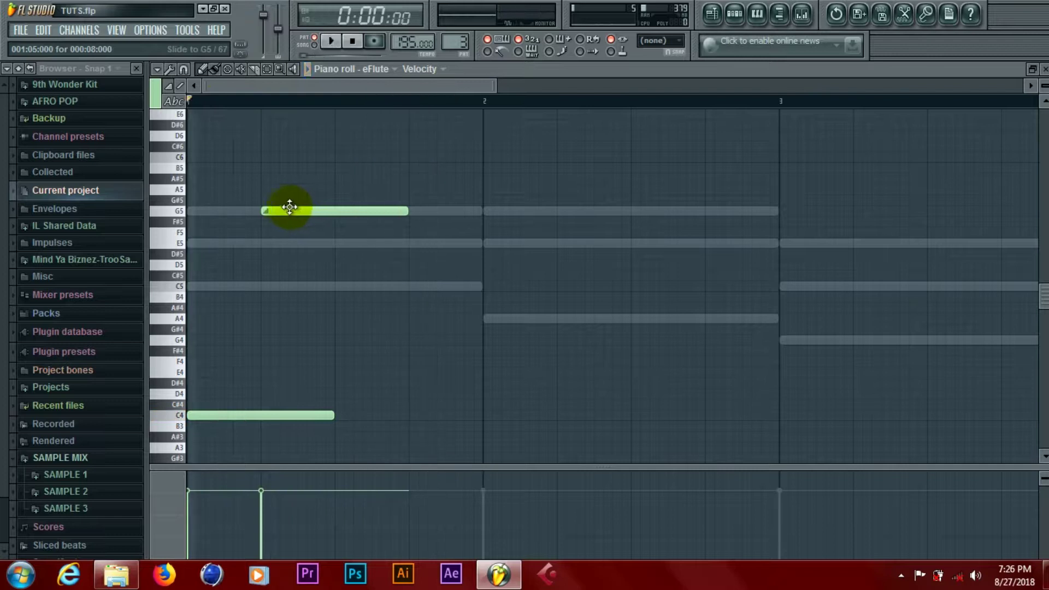
{"action": "key", "text": "space"}
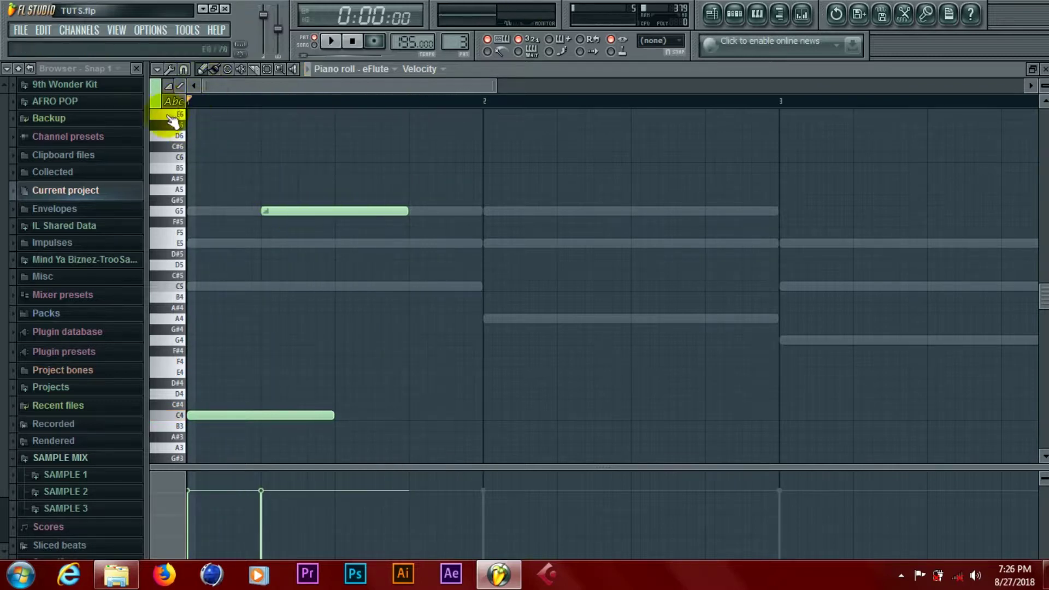
Add a half-bar C5 slide note at step 9, play the pattern, and extend the C4 note to about step 14.
{"action": "left_click", "coordinate": [335, 286]}
{"action": "key", "text": "space"}
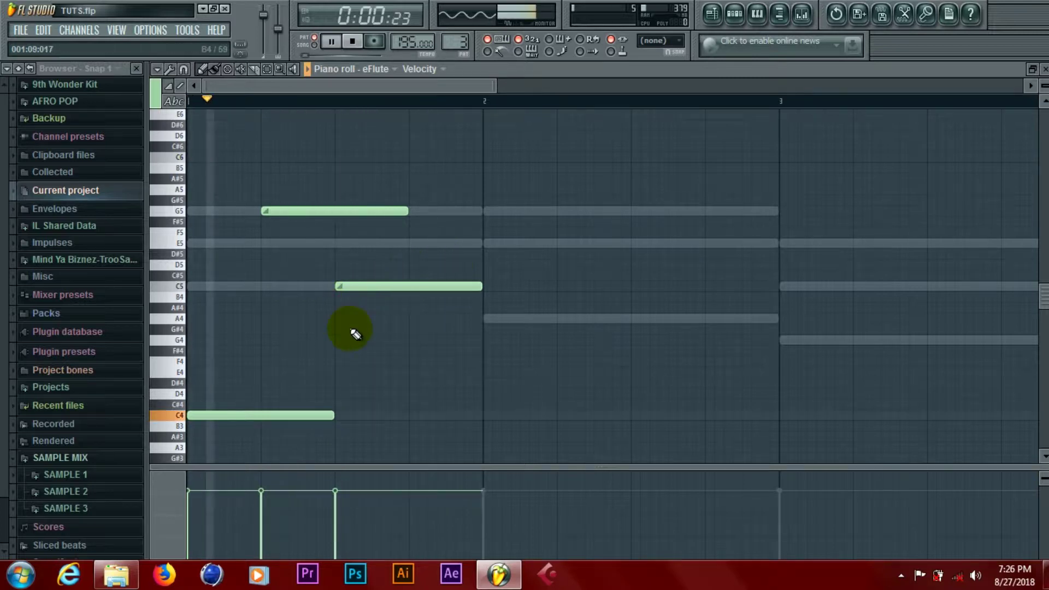
{"action": "key", "text": "space"}
{"action": "key", "text": "space"}
{"action": "left_click_drag", "start_coordinate": [334, 416], "coordinate": [434, 415]}
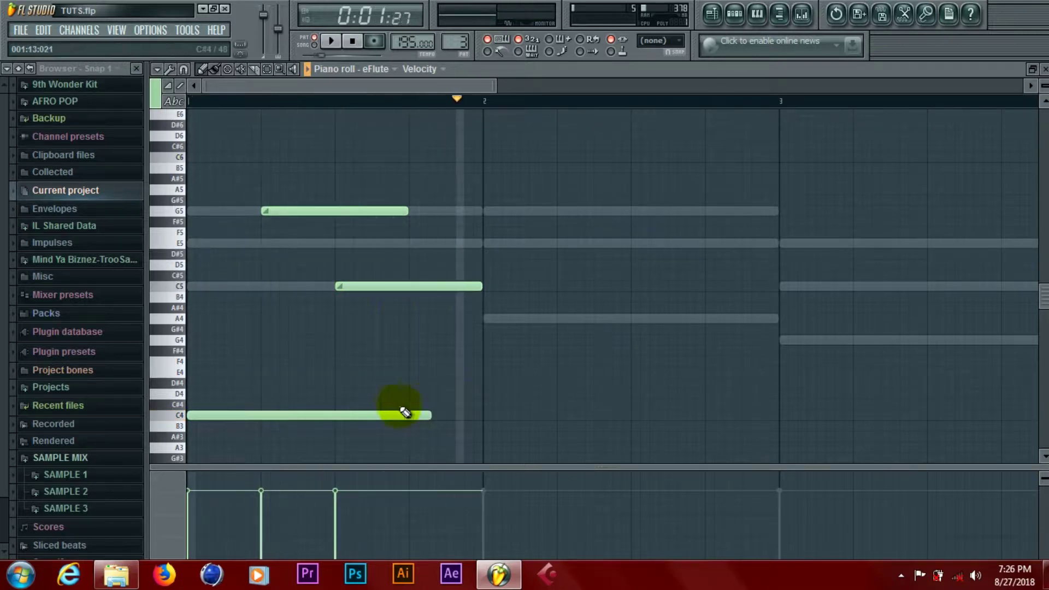
Move the C5 slide note down to F3, starting around step 11, and play the pattern.
{"action": "left_click_drag", "start_coordinate": [381, 286], "coordinate": [398, 358]}
{"action": "key", "text": "space"}
{"action": "key", "text": "space"}
{"action": "key", "text": "space"}
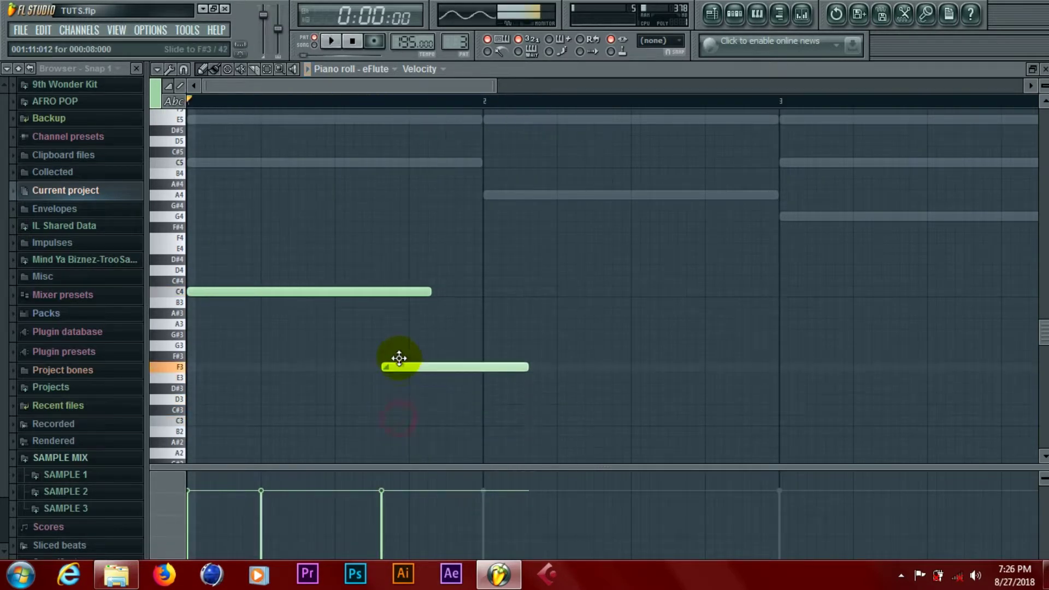
{"action": "key", "text": "space"}
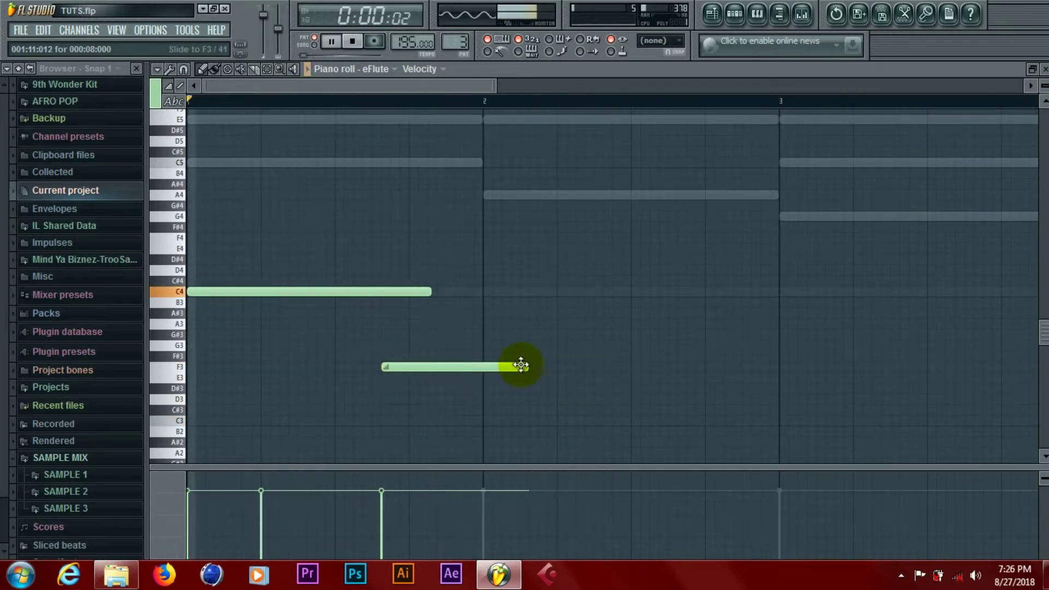
Shorten the C4 note to end where the F3 slide note begins, and trim the G5 slide note to about five steps.
{"action": "left_click_drag", "start_coordinate": [433, 293], "coordinate": [377, 293]}
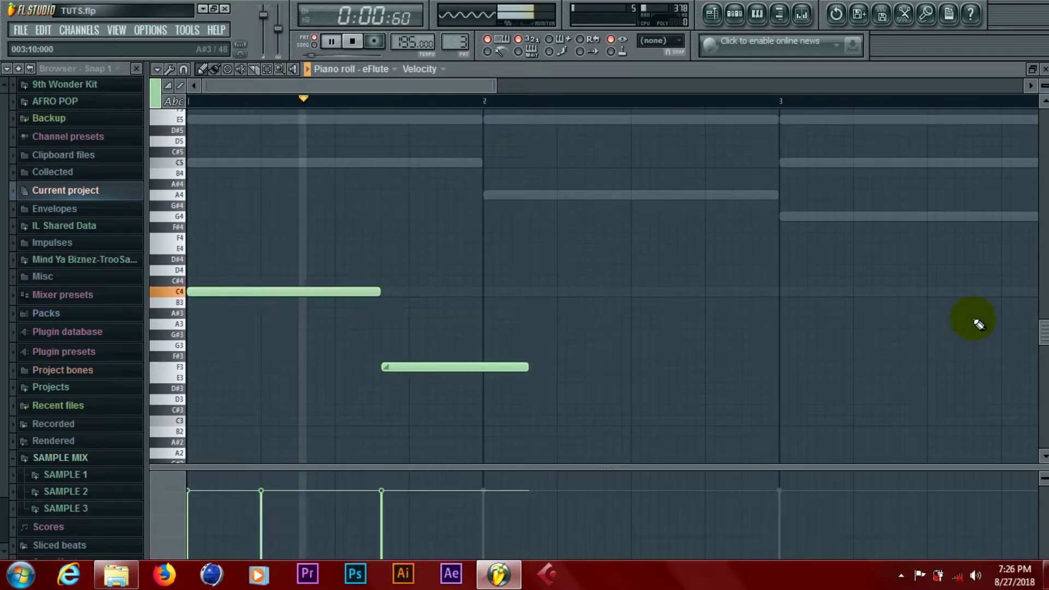
{"action": "left_click_drag", "start_coordinate": [1045, 329], "coordinate": [1044, 277]}
{"action": "left_click_drag", "start_coordinate": [406, 264], "coordinate": [367, 261]}
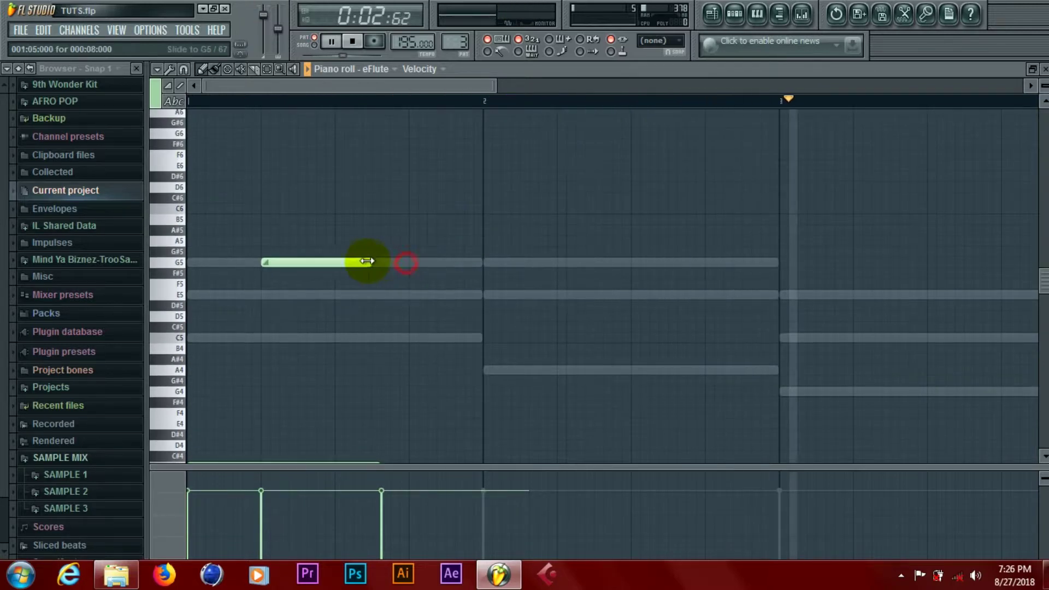
{"action": "mouse_move", "coordinate": [1042, 276]}
{"action": "left_mouse_down"}
{"action": "mouse_move", "coordinate": [1042, 336]}
{"action": "mouse_move", "coordinate": [1044, 289]}
{"action": "left_mouse_up"}
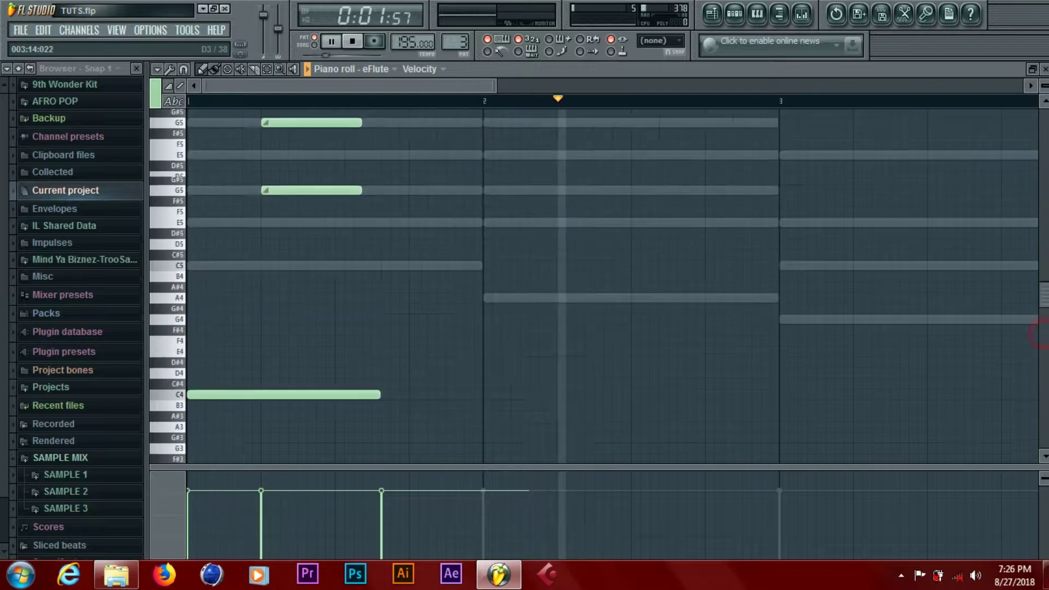
Resize the G5 slide note to about half a bar, delete the extra G5 slide note in bar 2, and restart playback.
{"action": "left_click_drag", "start_coordinate": [363, 215], "coordinate": [623, 229]}
{"action": "left_click", "coordinate": [613, 217]}
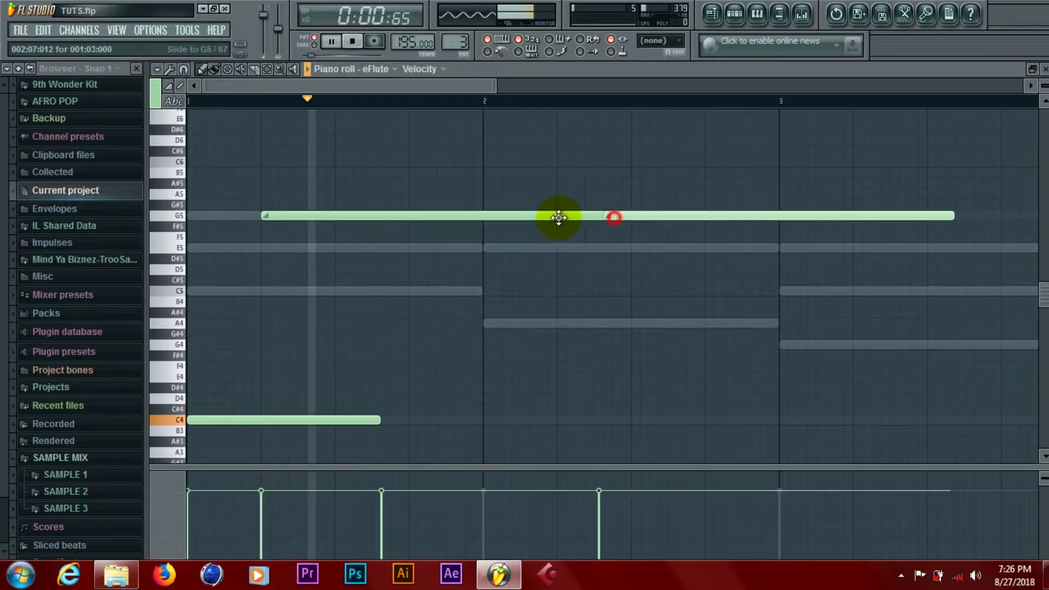
{"action": "left_click_drag", "start_coordinate": [559, 217], "coordinate": [376, 204]}
{"action": "right_click", "coordinate": [585, 217]}
{"action": "scroll", "coordinate": [1037, 285], "scroll_direction": "down", "scroll_amount": 6}
{"action": "key", "text": "space"}
{"action": "key", "text": "space"}
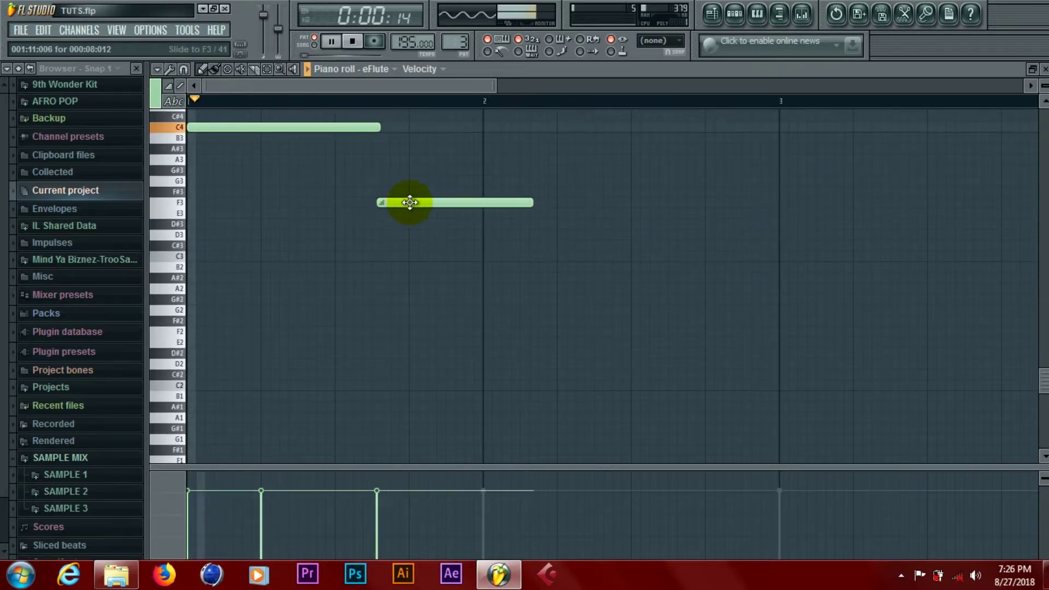
Move the F3 slide note to A3 at step 9 and play the pattern with both slides.
{"action": "left_click_drag", "start_coordinate": [375, 200], "coordinate": [339, 203]}
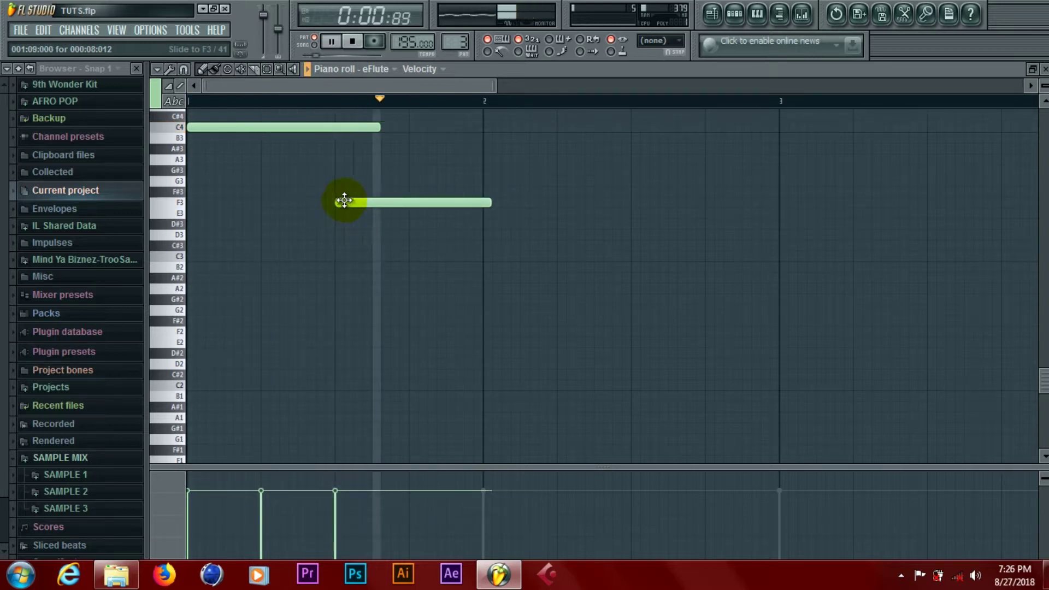
{"action": "left_click_drag", "start_coordinate": [354, 197], "coordinate": [344, 158]}
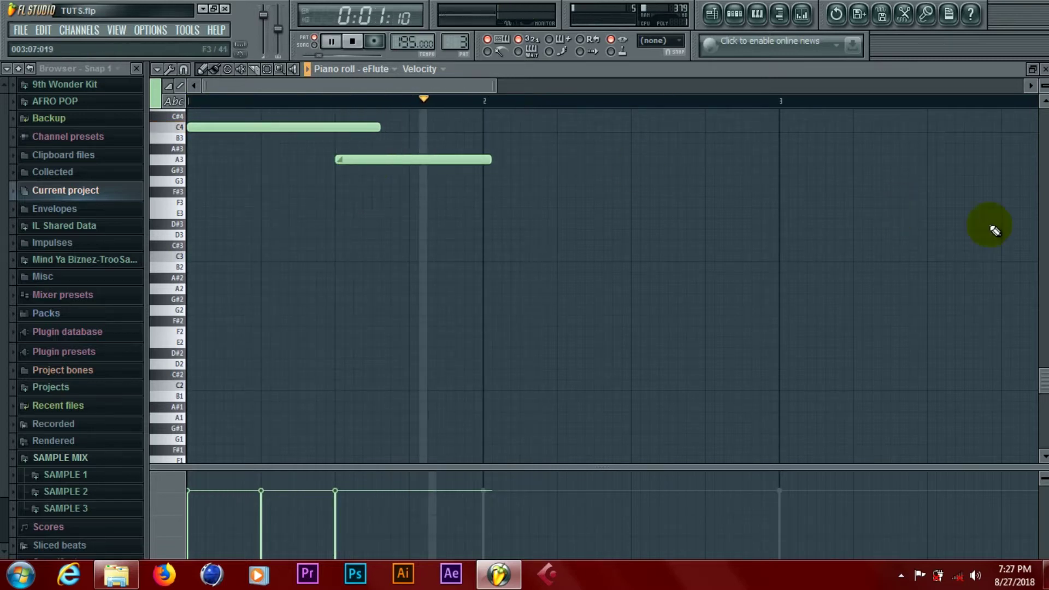
{"action": "left_click_drag", "start_coordinate": [1043, 381], "coordinate": [1044, 314]}
{"action": "key", "text": "space"}
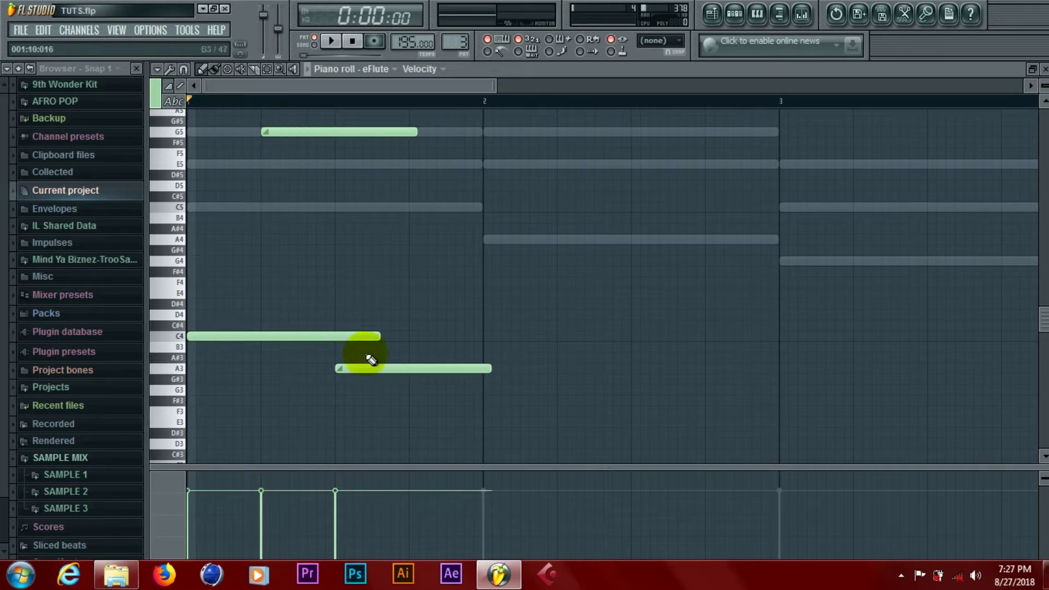
{"action": "key", "text": "space"}
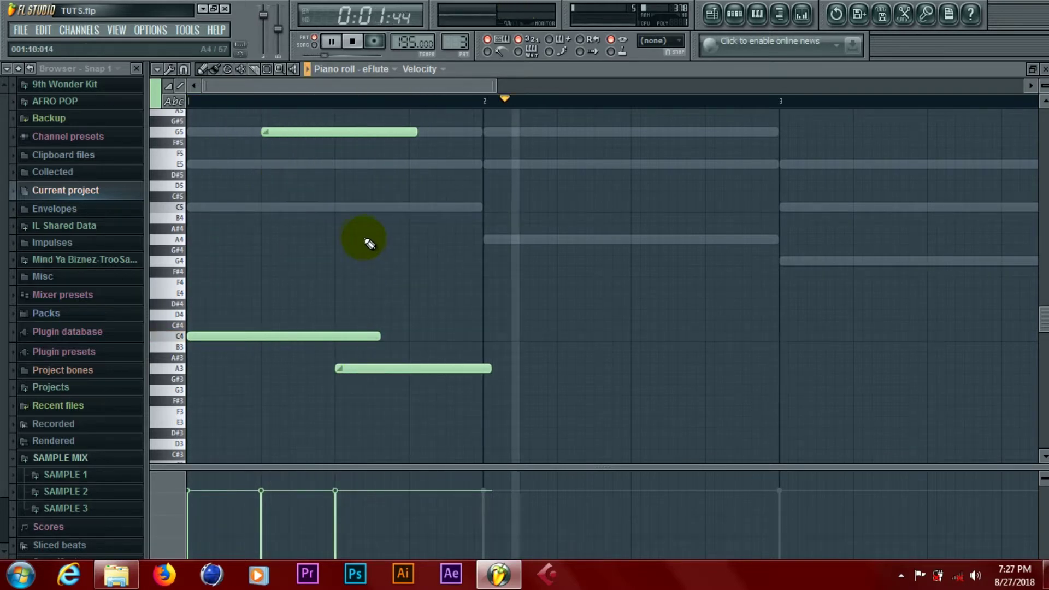
{"action": "key", "text": "space"}
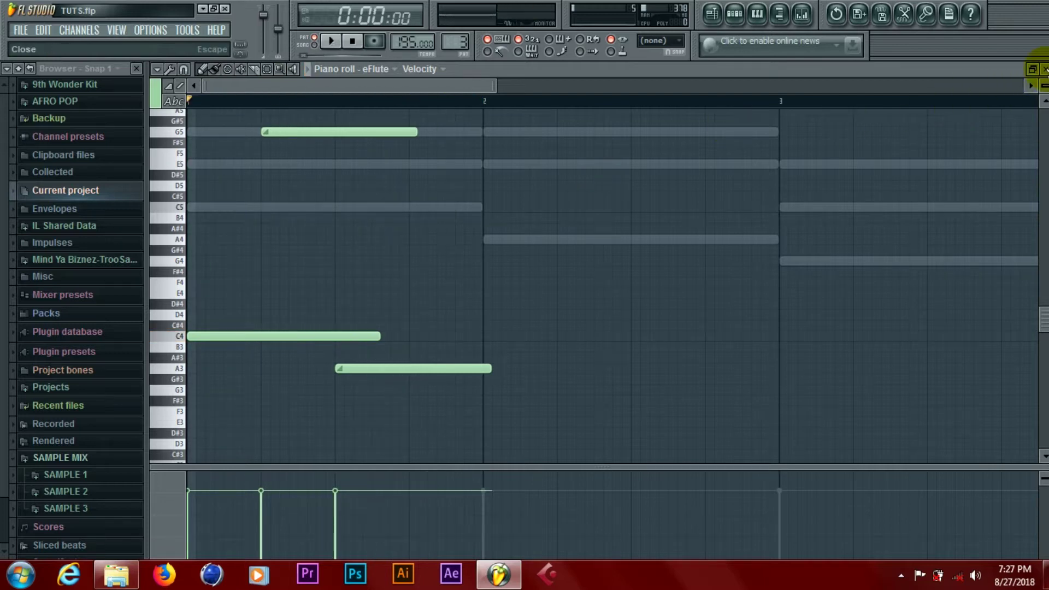
Close the piano roll and play pattern 3 in pattern mode, pausing it partway.
{"action": "left_click", "coordinate": [1045, 69]}
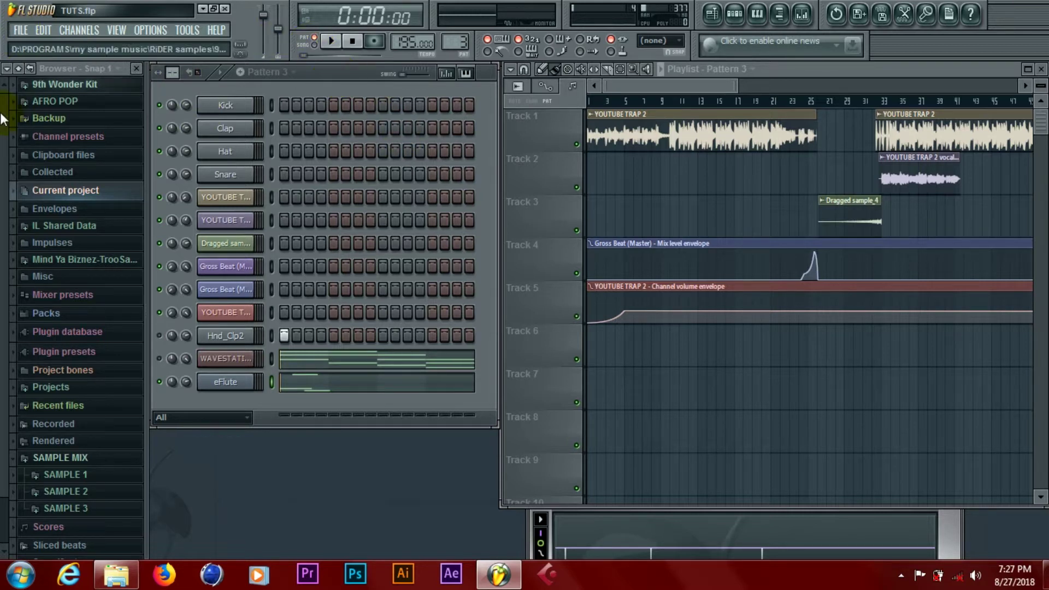
{"action": "left_click", "coordinate": [316, 46]}
{"action": "left_click", "coordinate": [315, 46]}
{"action": "left_click", "coordinate": [333, 43]}
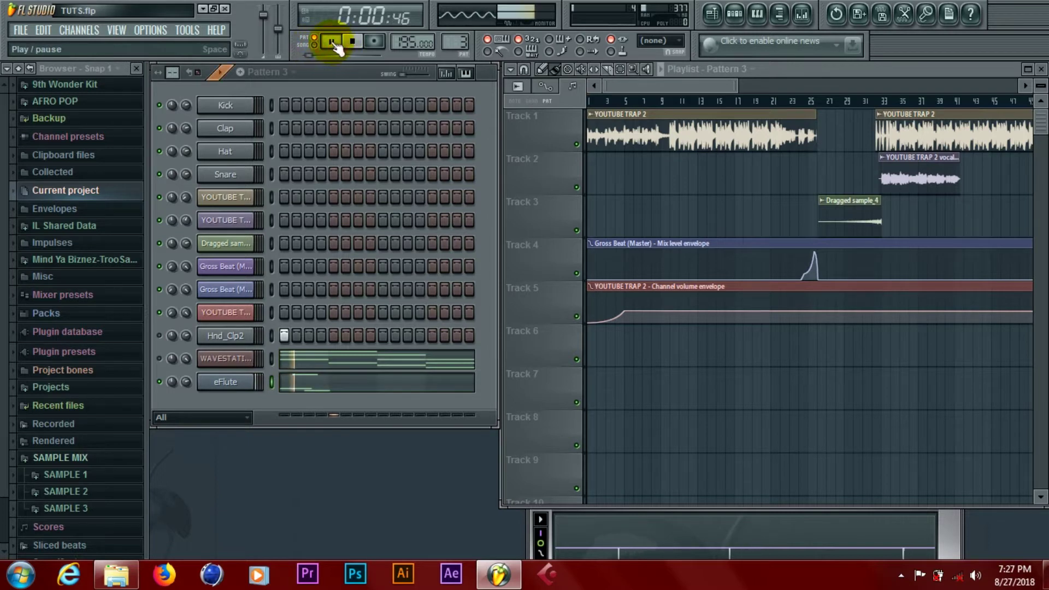
{"action": "left_click", "coordinate": [332, 43]}
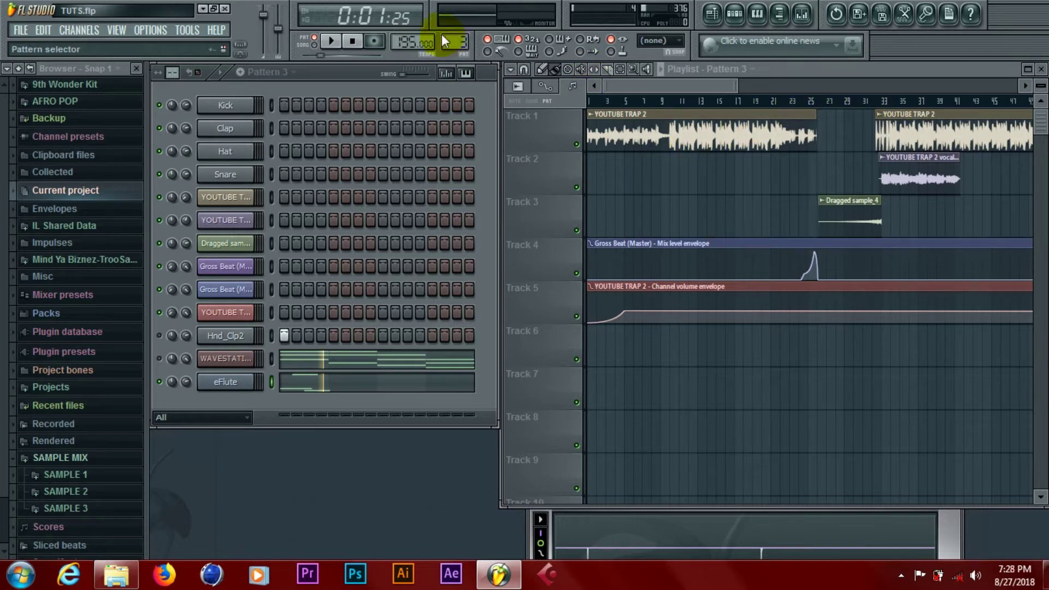
Select pattern 1 and play the playlist song from bar 9.
{"action": "left_click_drag", "start_coordinate": [464, 40], "coordinate": [465, 49]}
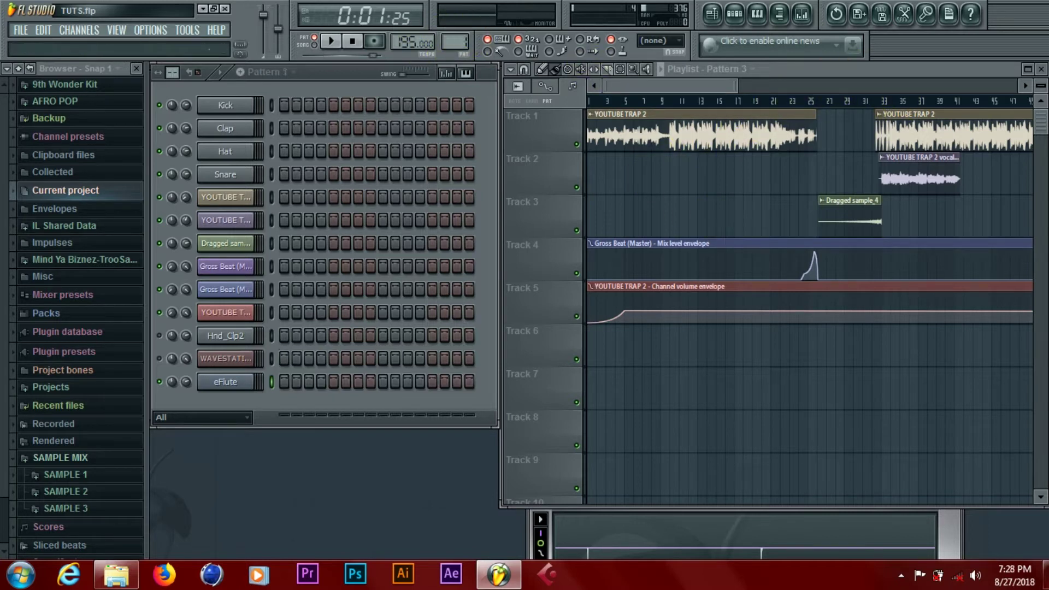
{"action": "left_click", "coordinate": [661, 102]}
{"action": "key", "text": "space"}
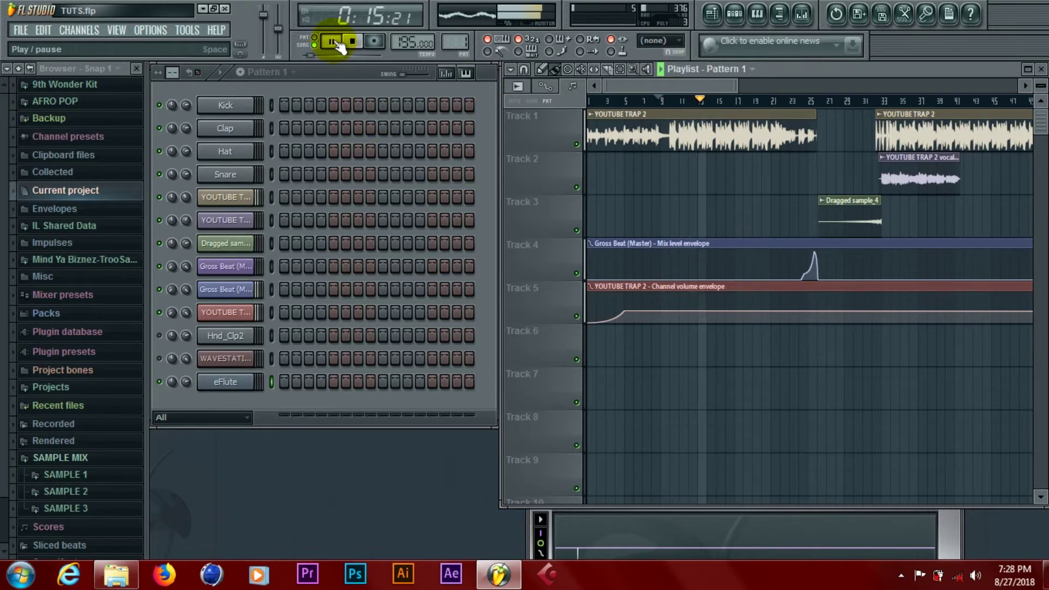
{"action": "left_click", "coordinate": [338, 45]}
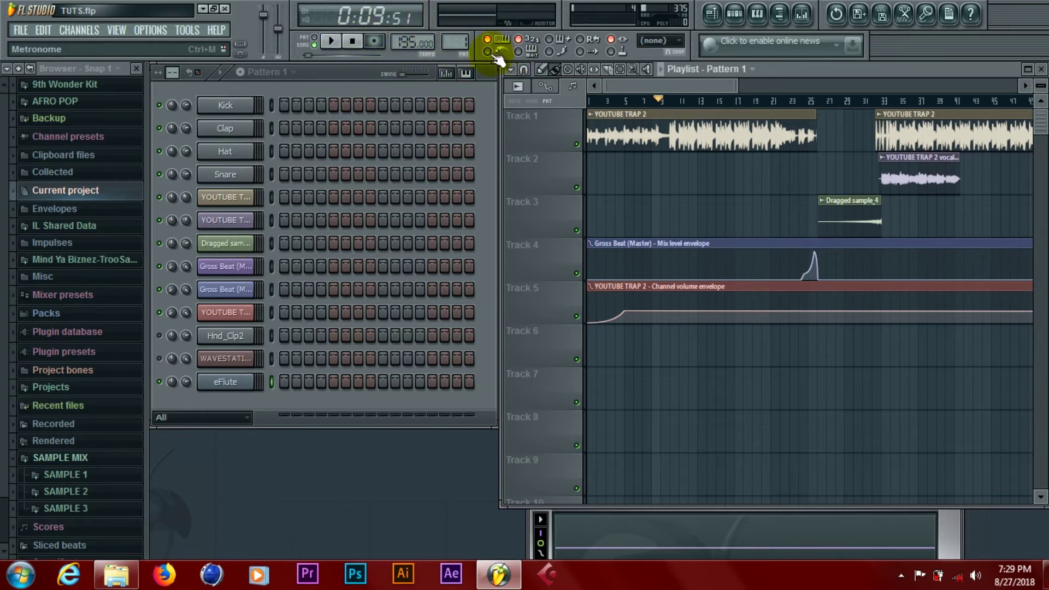
Play the empty pattern 1 in pattern mode with the metronome on, and pause it.
{"action": "left_click", "coordinate": [338, 42]}
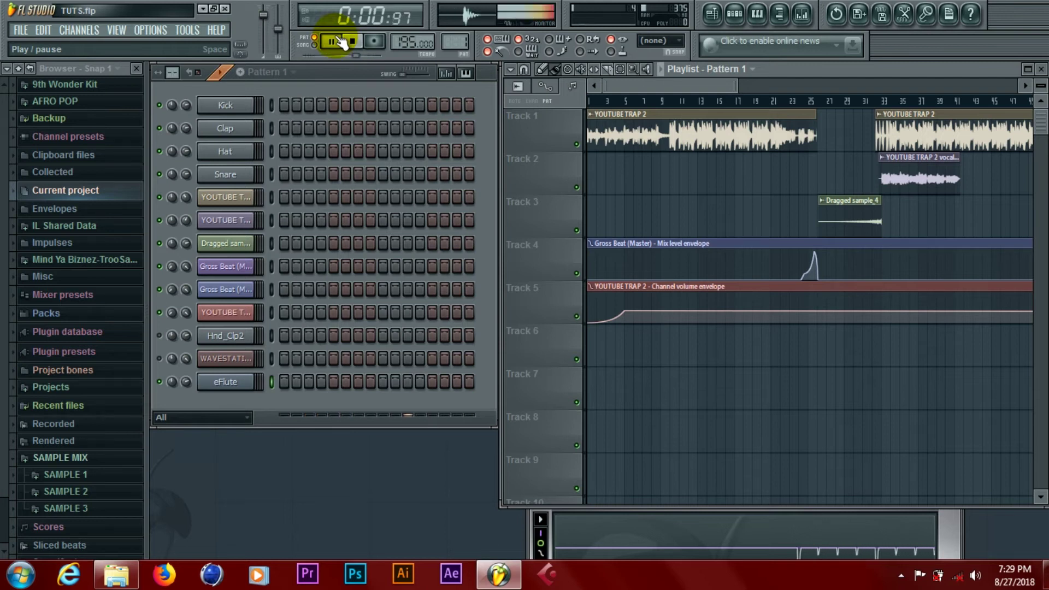
{"action": "left_click", "coordinate": [340, 43]}
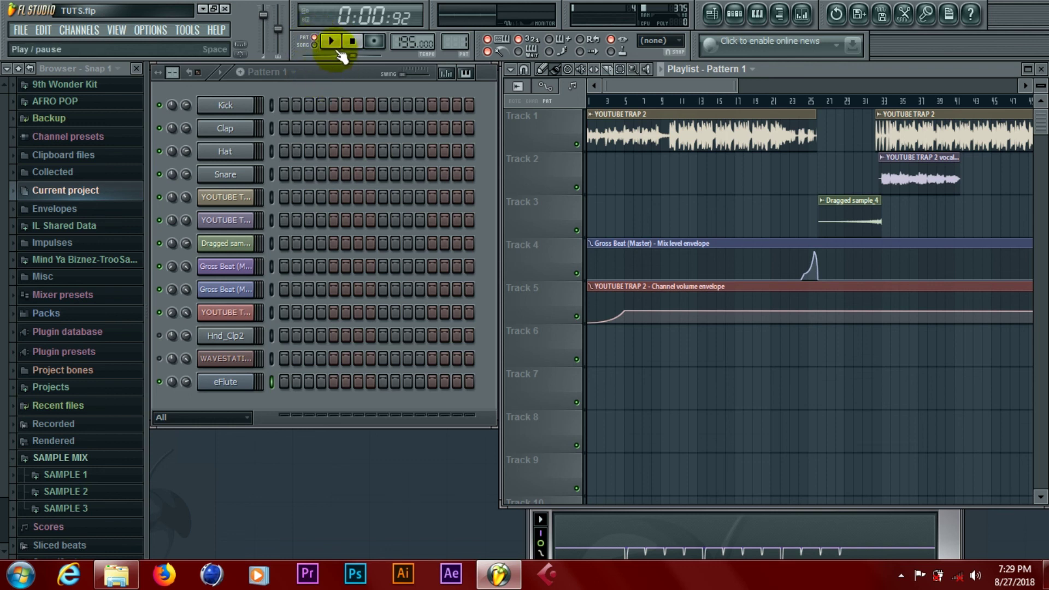
{"action": "left_click", "coordinate": [901, 576]}
{"action": "left_click", "coordinate": [924, 471]}
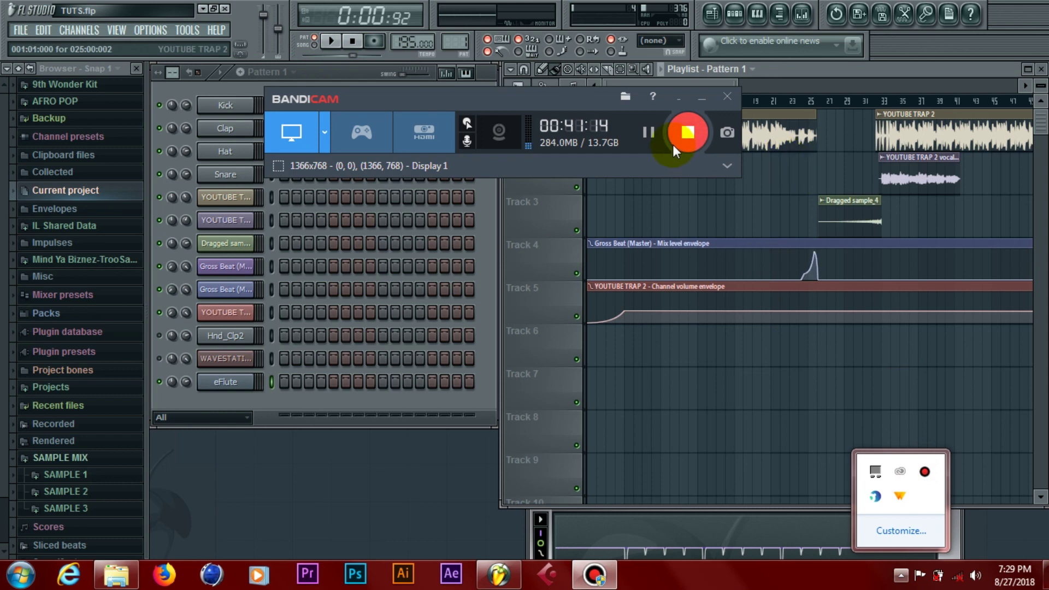